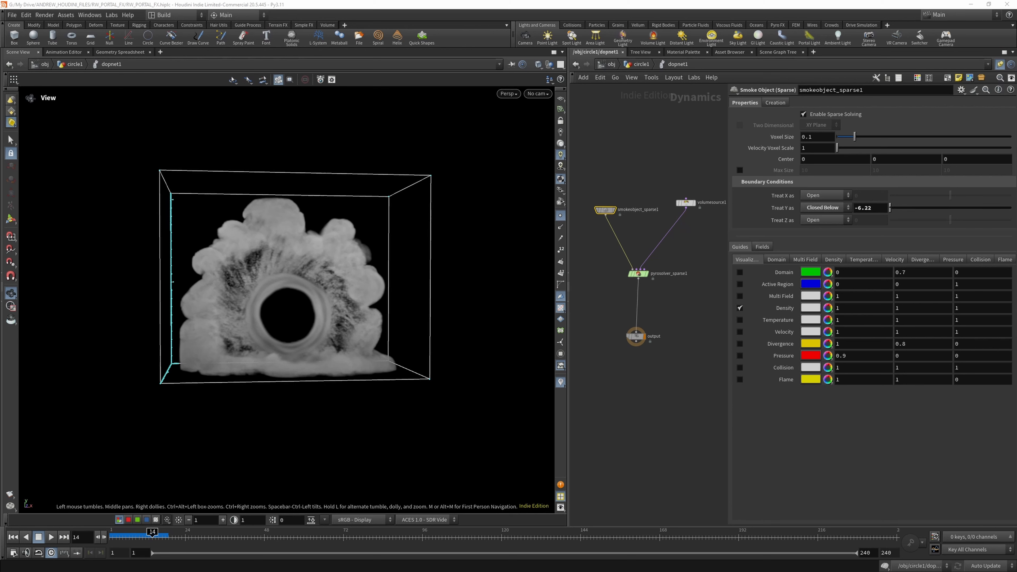
- Set the smoke object's voxel size to 0.2 and enable a maximum size of 100 × 100 × 50
{"action": "left_click", "coordinate": [809, 136]}
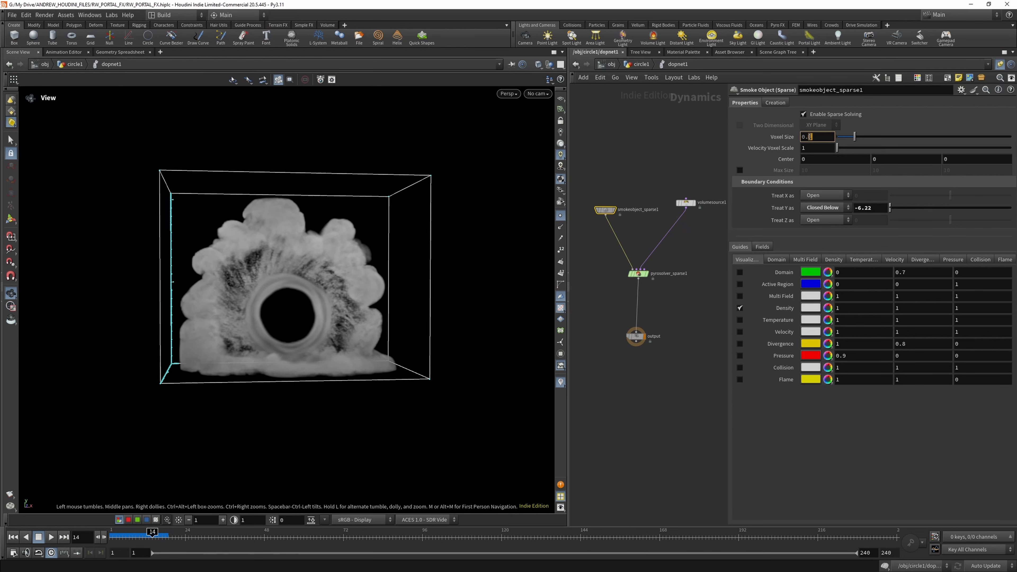
{"action": "key", "text": "Return"}
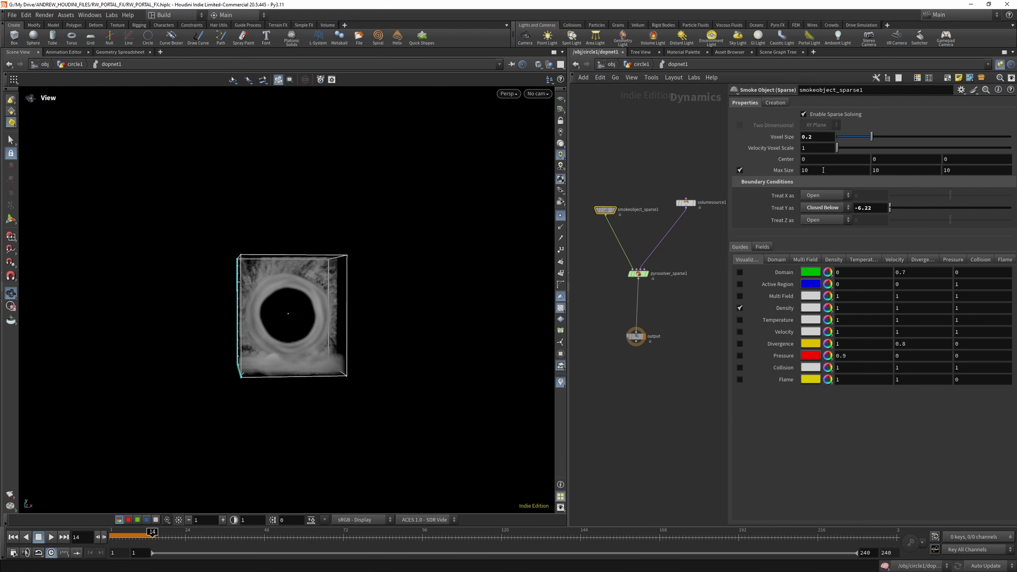
{"action": "left_click_drag", "start_coordinate": [785, 168], "coordinate": [783, 165]}
{"action": "key", "text": "Return"}
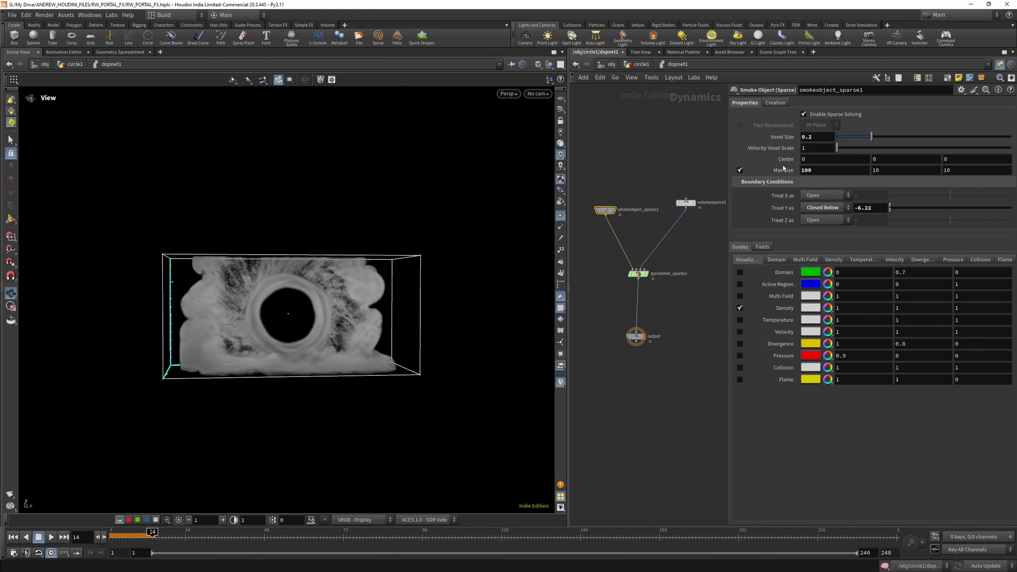
{"action": "type", "text": "100"}
{"action": "key", "text": "Return"}
{"action": "key", "text": "Tab"}
{"action": "type", "text": "50"}
{"action": "key", "text": "Return"}
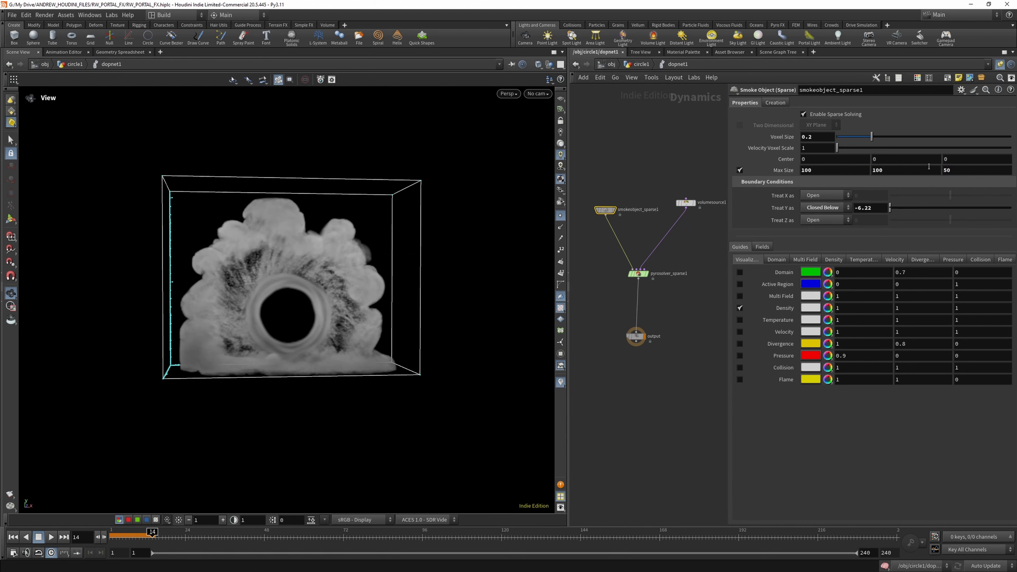
- Simulate from the first frame to check the smoke with the new voxel and maximum sizes
{"action": "left_click", "coordinate": [13, 537]}
{"action": "left_click", "coordinate": [51, 538]}
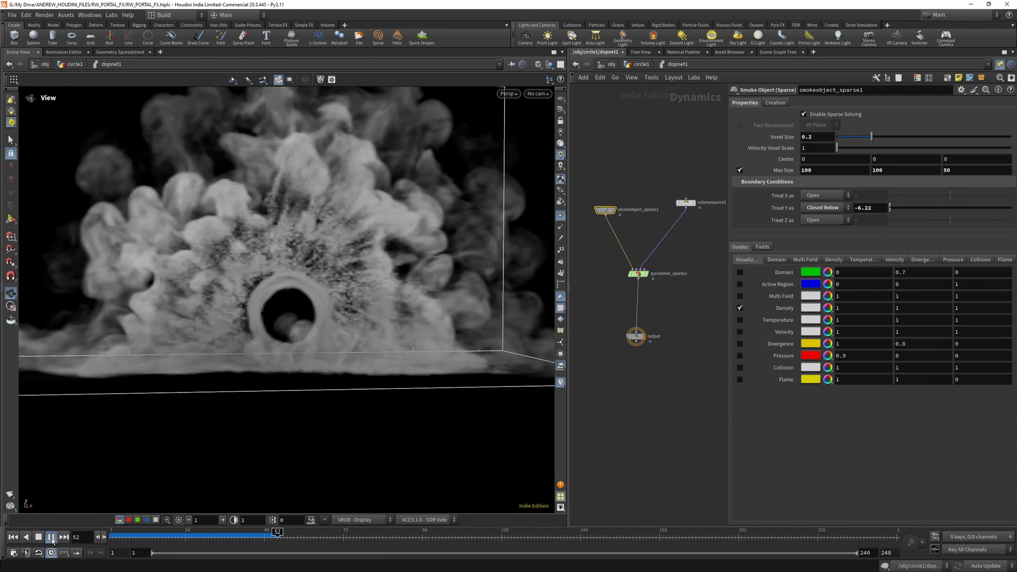
{"action": "left_click", "coordinate": [52, 537]}
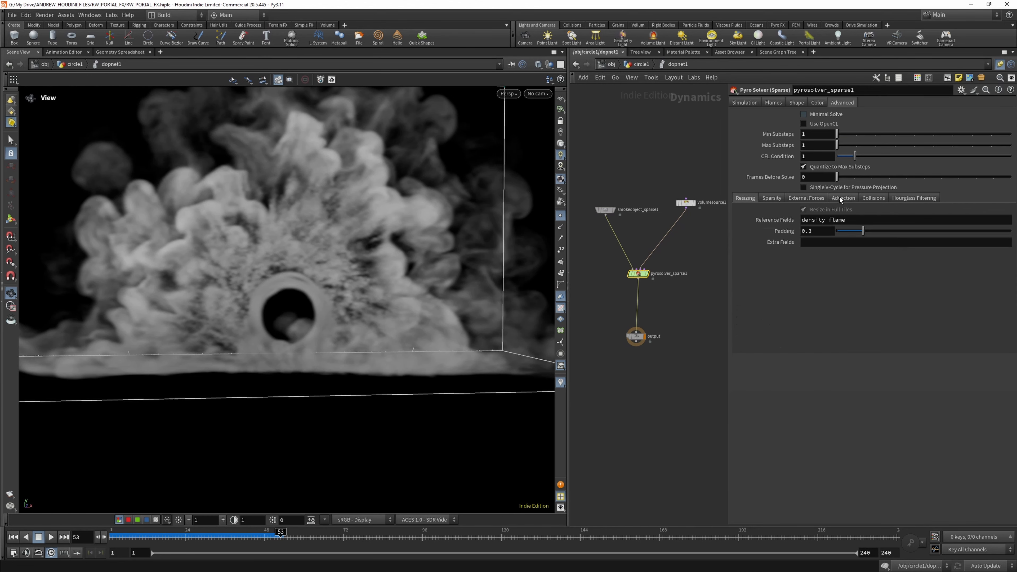
- Set the pyro solver's field advection scheme to BFECC and its clamp values to Clamp
{"action": "left_click", "coordinate": [840, 198]}
{"action": "left_click", "coordinate": [836, 223]}
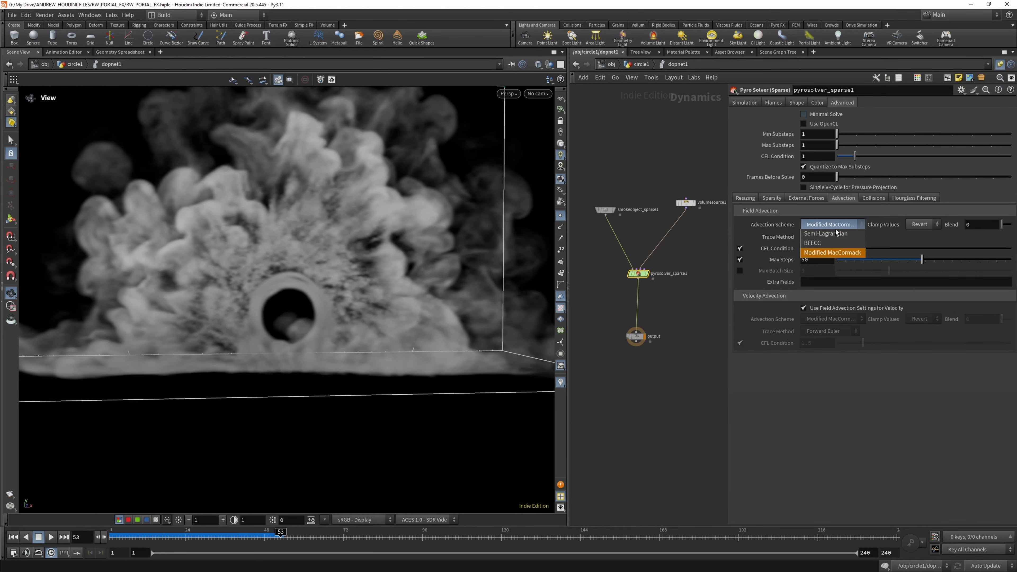
{"action": "left_click", "coordinate": [835, 243]}
{"action": "left_click", "coordinate": [920, 225]}
{"action": "left_click", "coordinate": [918, 234]}
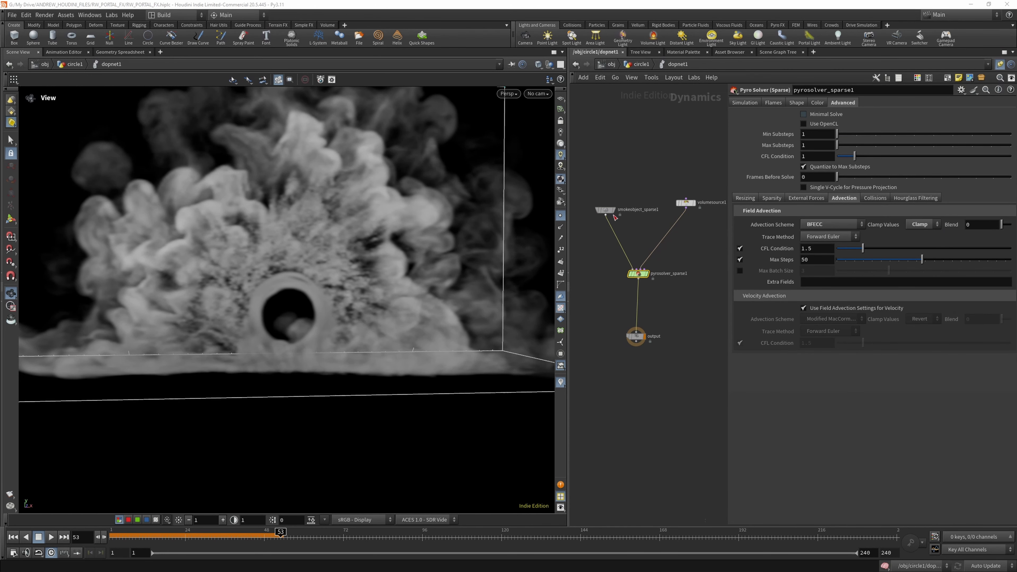
{"action": "type", "text": "smoke"}
{"action": "left_click", "coordinate": [605, 210]}
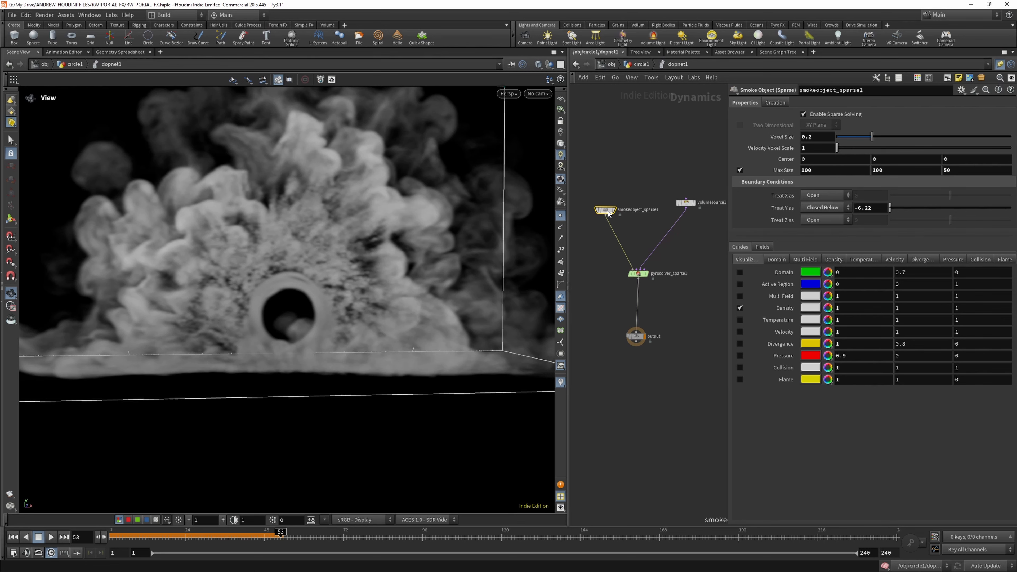
{"action": "left_click", "coordinate": [637, 274]}
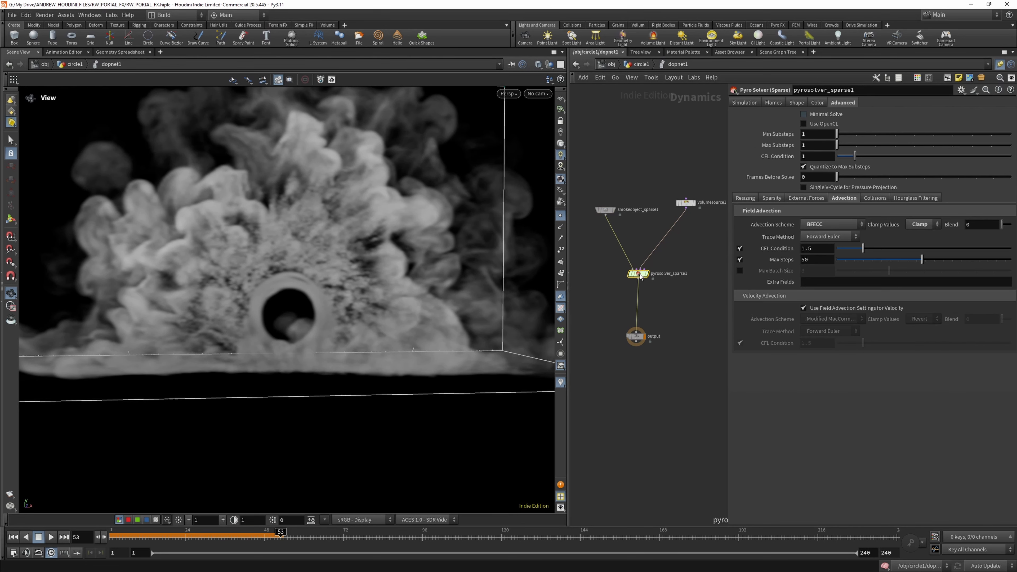
- Insert a Merge node between the volume source and the pyro solver
{"action": "scroll", "coordinate": [667, 227], "scroll_direction": "down", "scroll_amount": 3}
{"action": "scroll", "coordinate": [667, 227], "scroll_direction": "up", "scroll_amount": 3}
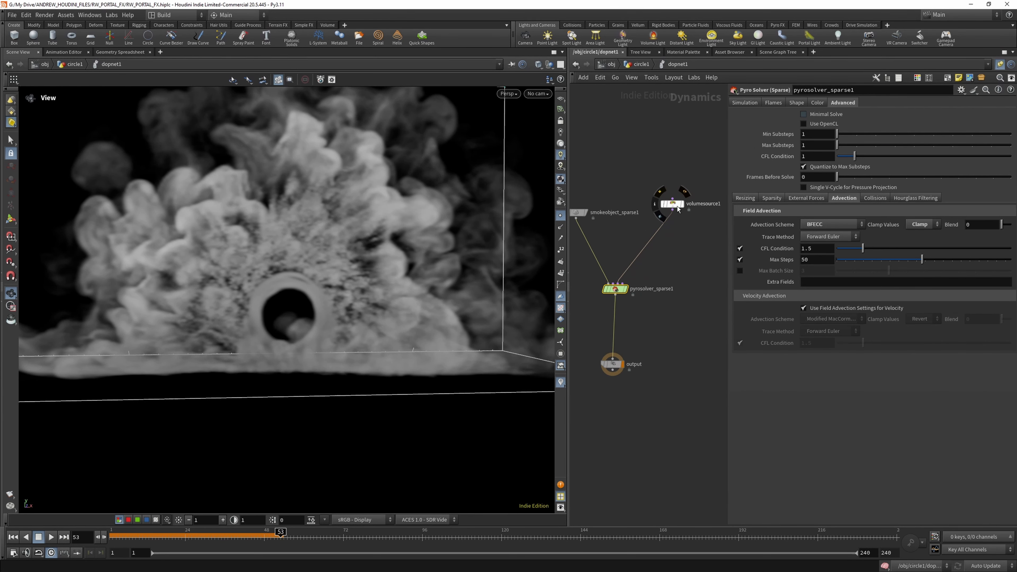
{"action": "key", "text": "Tab"}
{"action": "type", "text": "mer"}
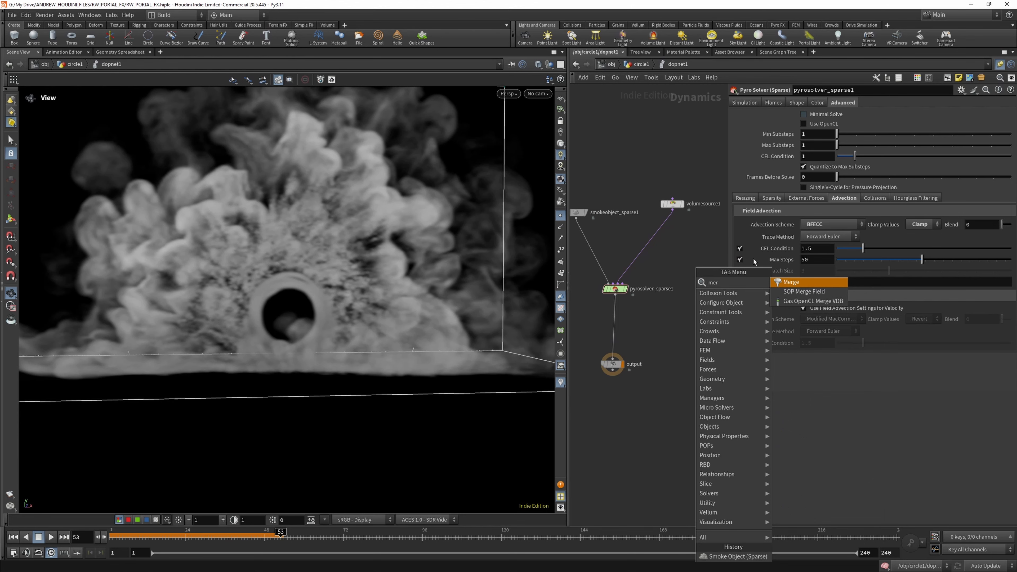
{"action": "left_click", "coordinate": [797, 282]}
{"action": "left_click", "coordinate": [644, 248]}
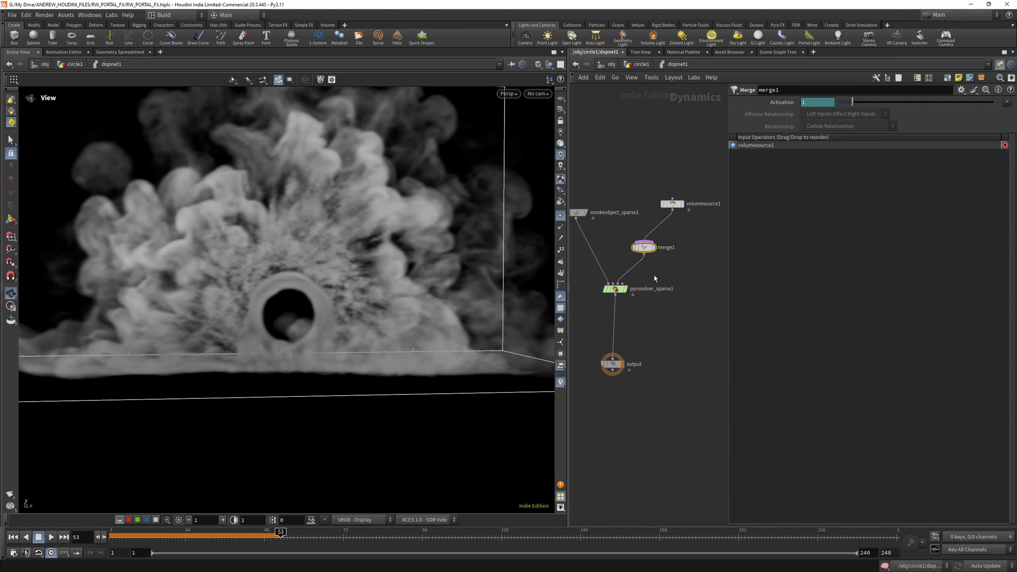
- Add a Gas Turbulence node beside the volume source and wire it into the merge node
{"action": "scroll", "coordinate": [674, 256], "scroll_direction": "down", "scroll_amount": 2}
{"action": "scroll", "coordinate": [673, 256], "scroll_direction": "up", "scroll_amount": 2}
{"action": "key", "text": "Tab"}
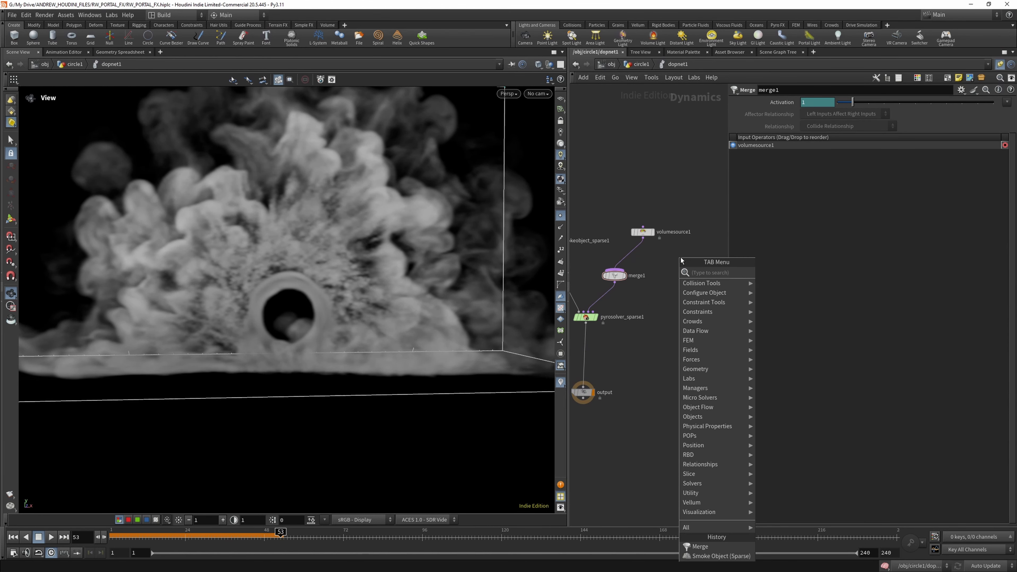
{"action": "type", "text": "gas tur"}
{"action": "left_click", "coordinate": [784, 272]}
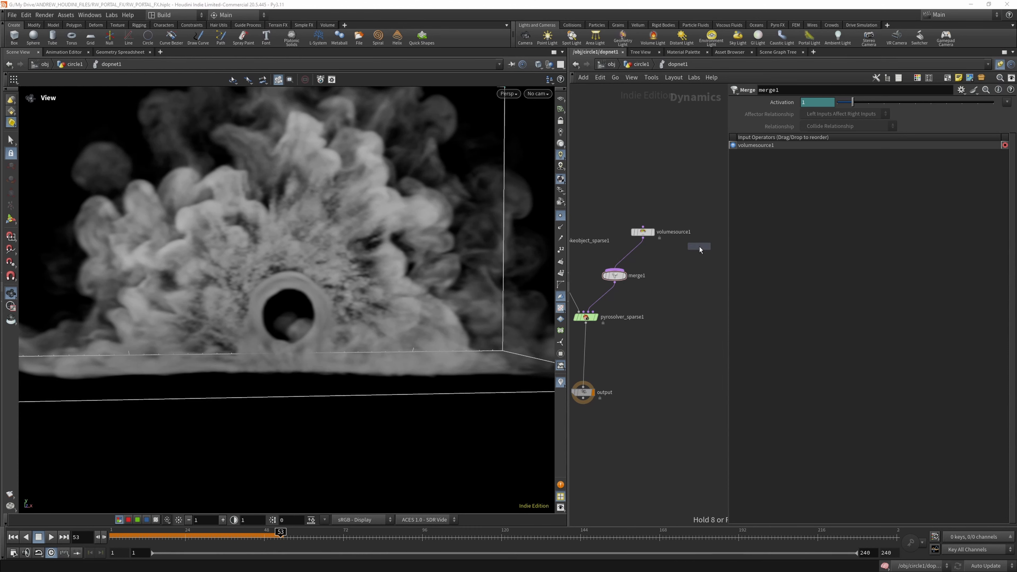
{"action": "left_click", "coordinate": [697, 247]}
{"action": "left_click_drag", "start_coordinate": [699, 251], "coordinate": [615, 269]}
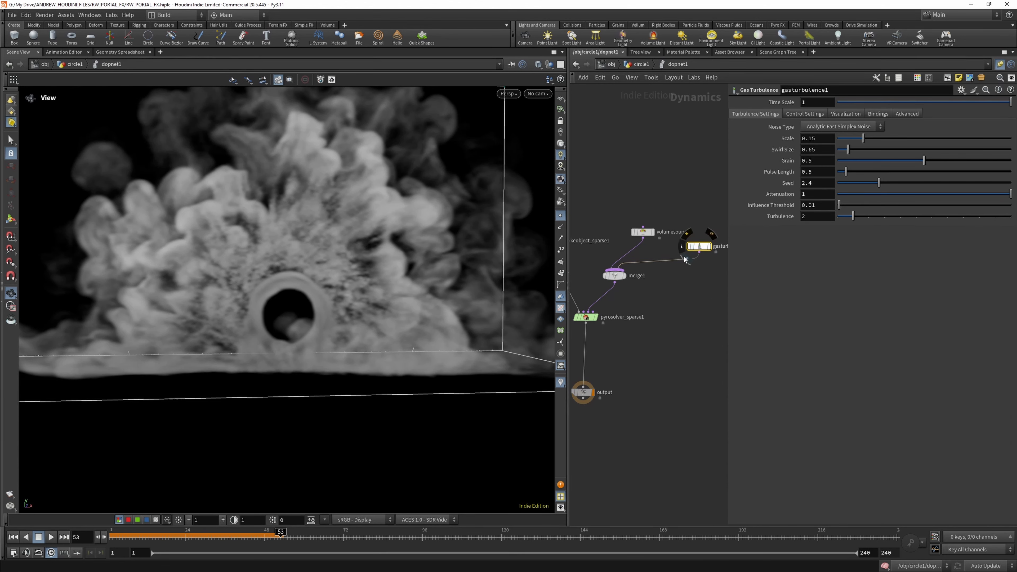
- Set the gas turbulence scale to 1 and its swirl size to 2
{"action": "scroll", "coordinate": [612, 241], "scroll_direction": "down", "scroll_amount": 3}
{"action": "scroll", "coordinate": [671, 251], "scroll_direction": "up", "scroll_amount": 3}
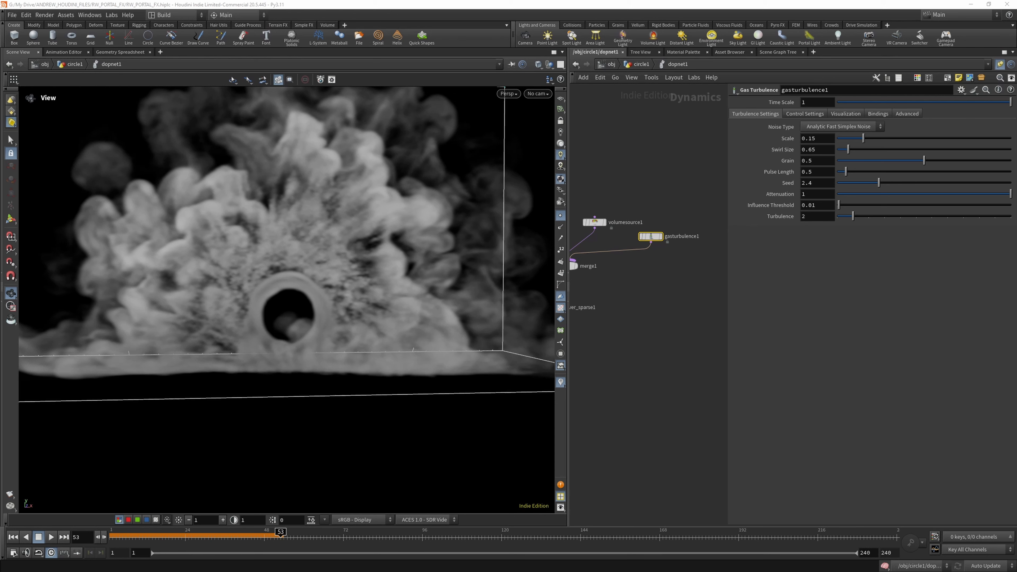
{"action": "double_click", "coordinate": [830, 138]}
{"action": "type", "text": "1"}
{"action": "key", "text": "Return"}
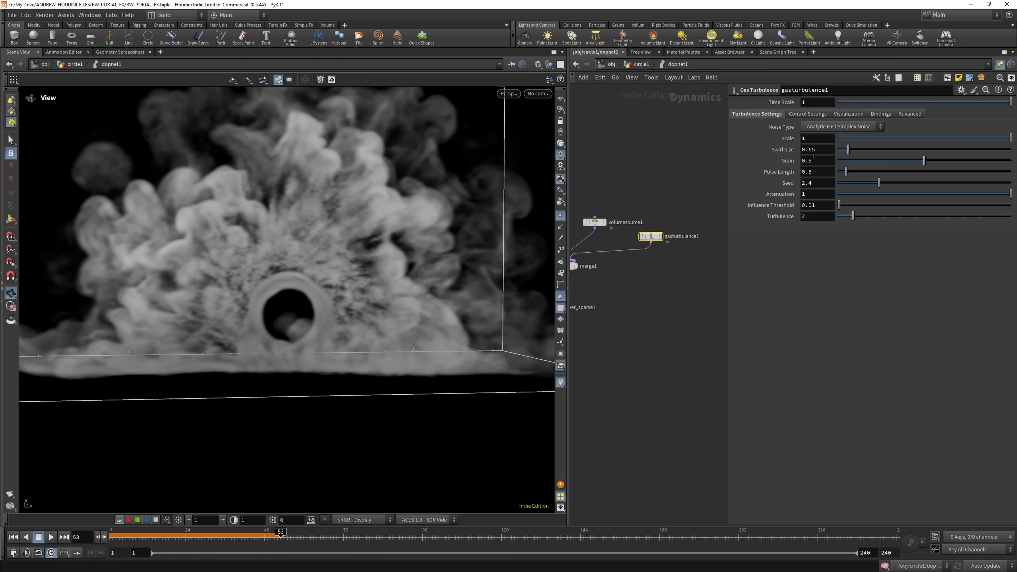
{"action": "double_click", "coordinate": [813, 150]}
{"action": "type", "text": "2"}
{"action": "key", "text": "Return"}
- Set the turbulence noise type to Analytic Simplex Noise and simulate from the first frame
{"action": "left_click", "coordinate": [831, 127]}
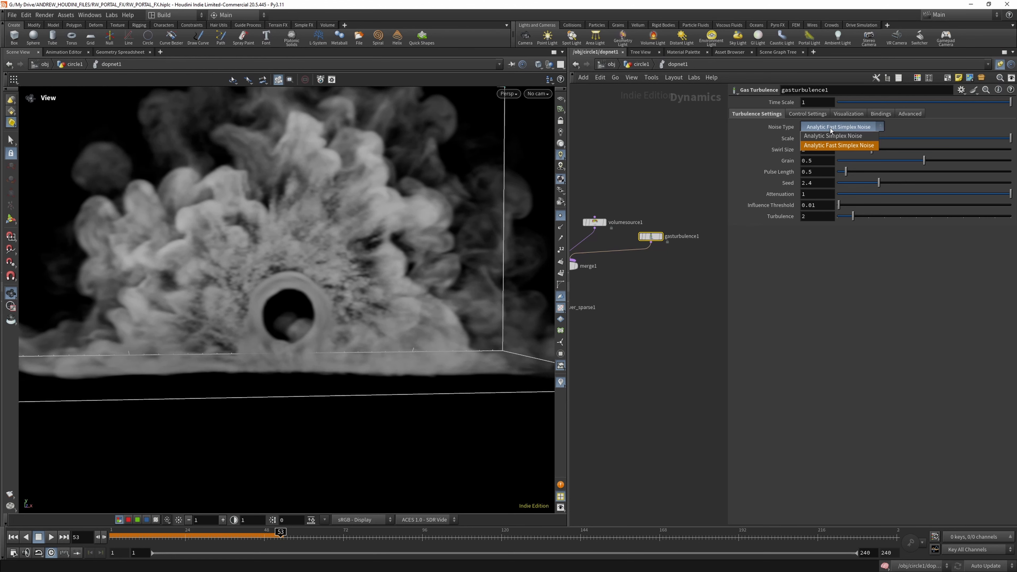
{"action": "left_click", "coordinate": [830, 129]}
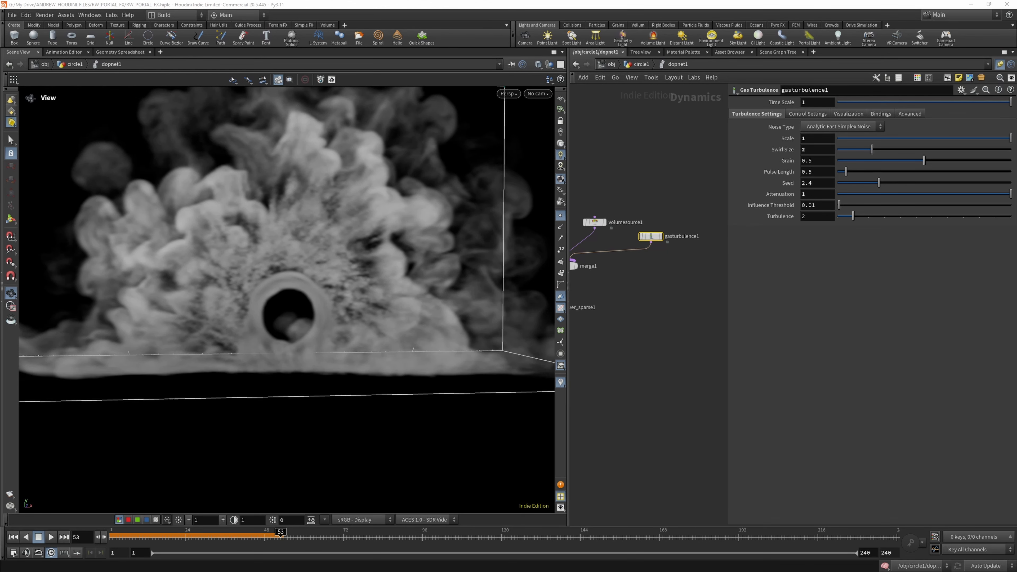
{"action": "left_click", "coordinate": [841, 127]}
{"action": "left_click", "coordinate": [850, 136]}
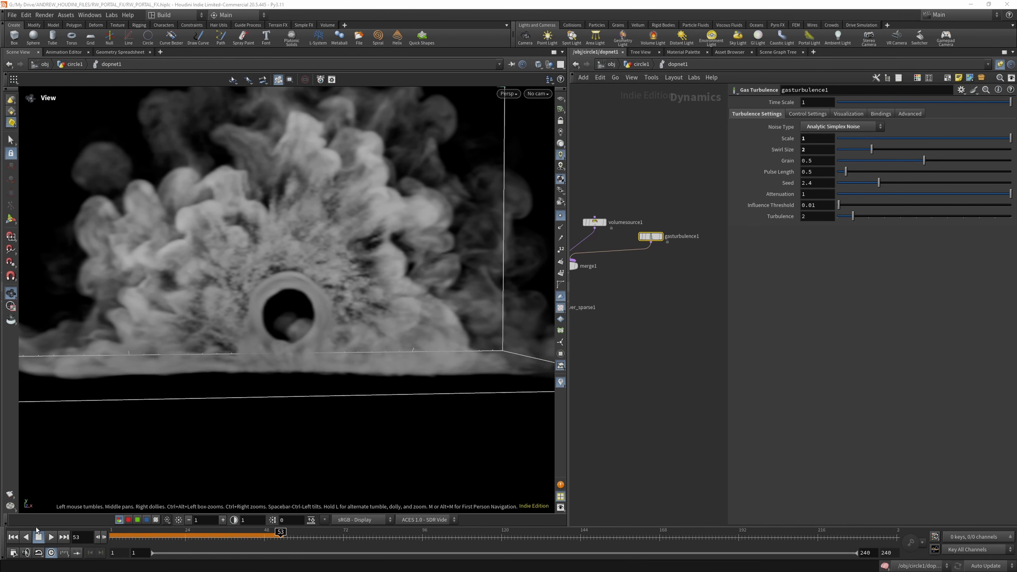
{"action": "left_click", "coordinate": [14, 537]}
{"action": "left_click", "coordinate": [51, 538]}
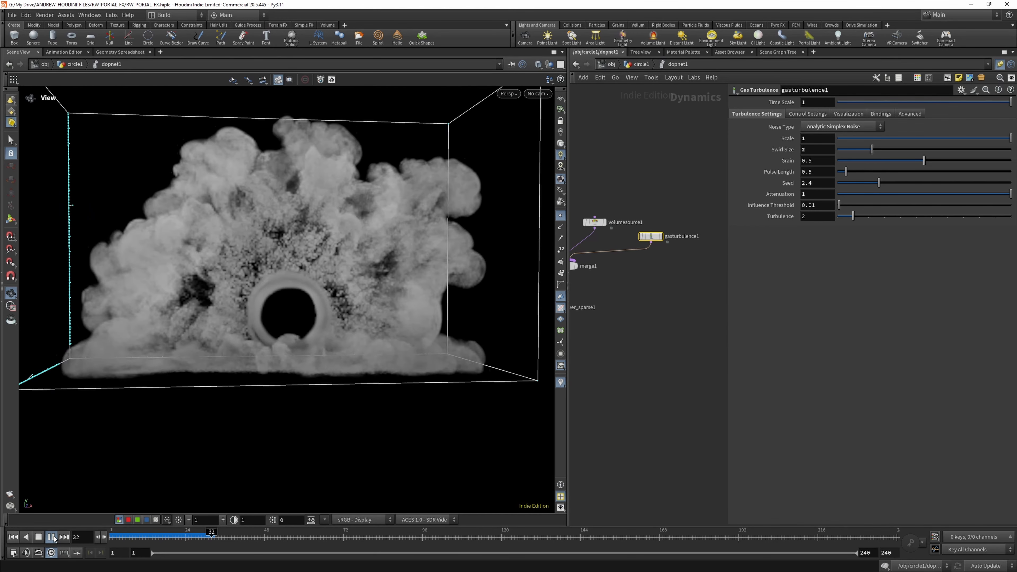
{"action": "left_click", "coordinate": [54, 538]}
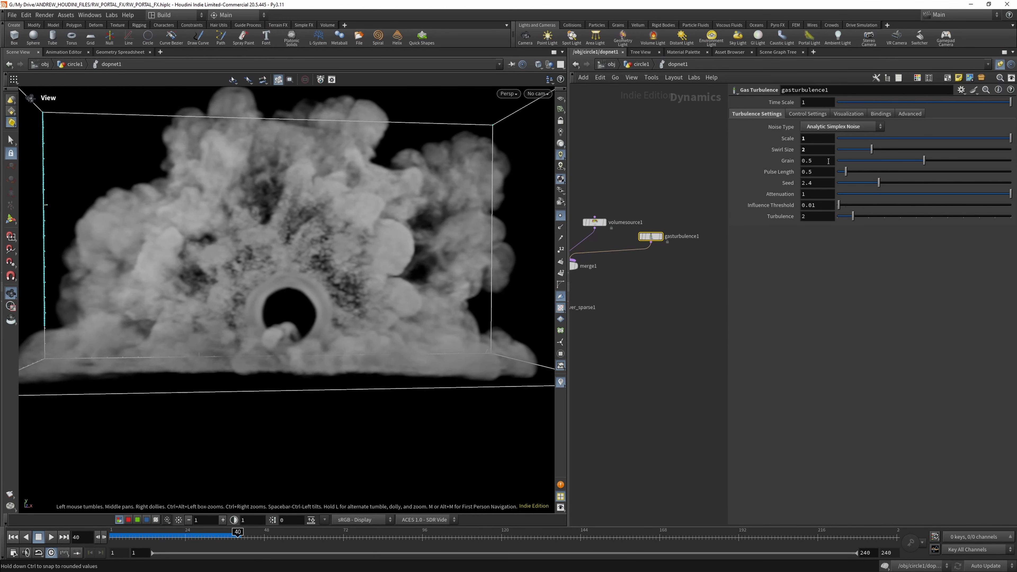
- Try Analytic Fast Simplex Noise as the turbulence noise type and simulate from the first frame for comparison
{"action": "left_click", "coordinate": [841, 126]}
{"action": "left_click", "coordinate": [821, 141]}
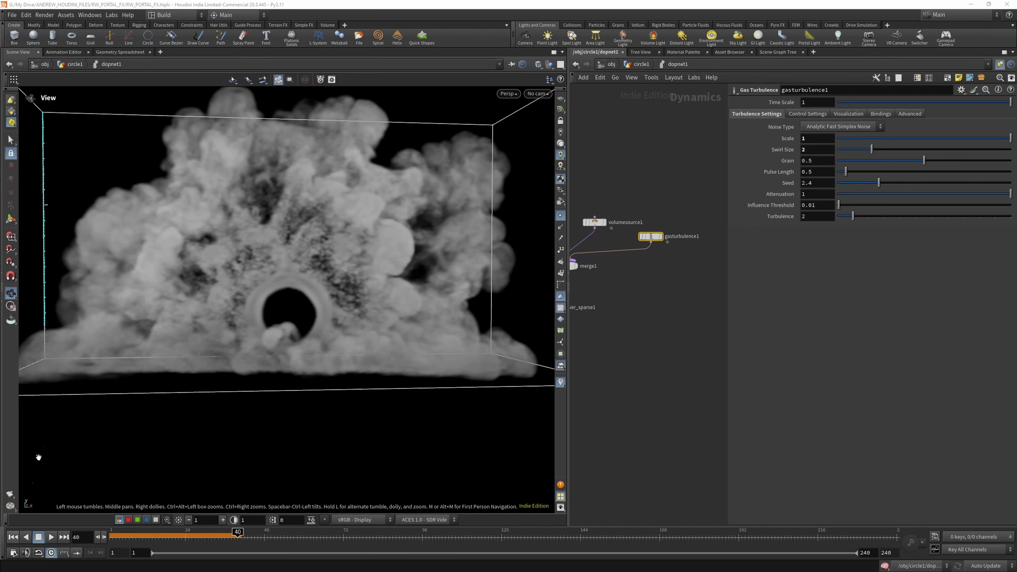
{"action": "left_click", "coordinate": [12, 536]}
{"action": "left_click", "coordinate": [51, 537]}
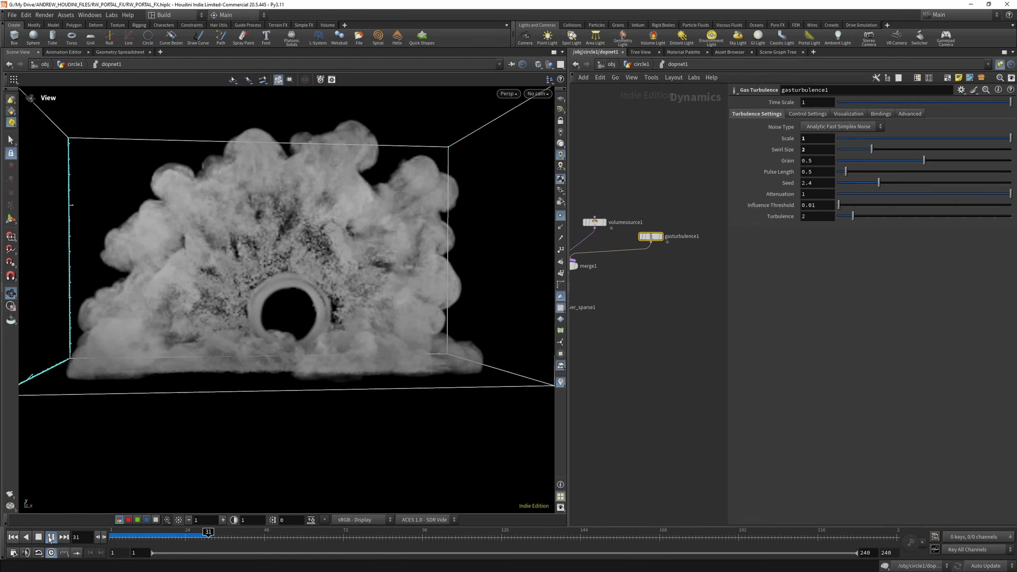
{"action": "left_click", "coordinate": [51, 536]}
- Return the turbulence noise type to Analytic Simplex Noise and rerun the simulation from the first frame
{"action": "left_click", "coordinate": [840, 126]}
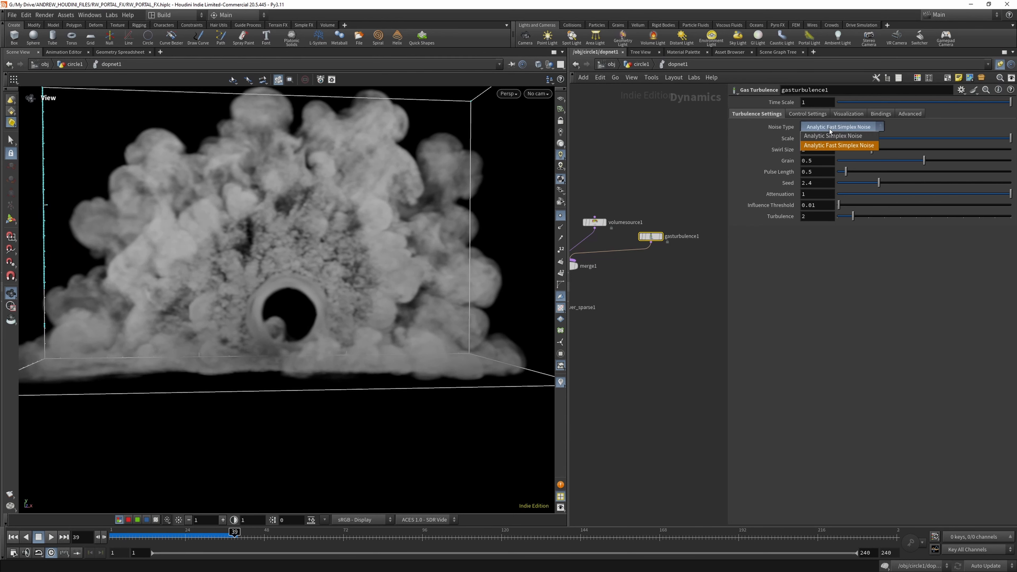
{"action": "left_click", "coordinate": [832, 147]}
{"action": "left_click", "coordinate": [14, 537]}
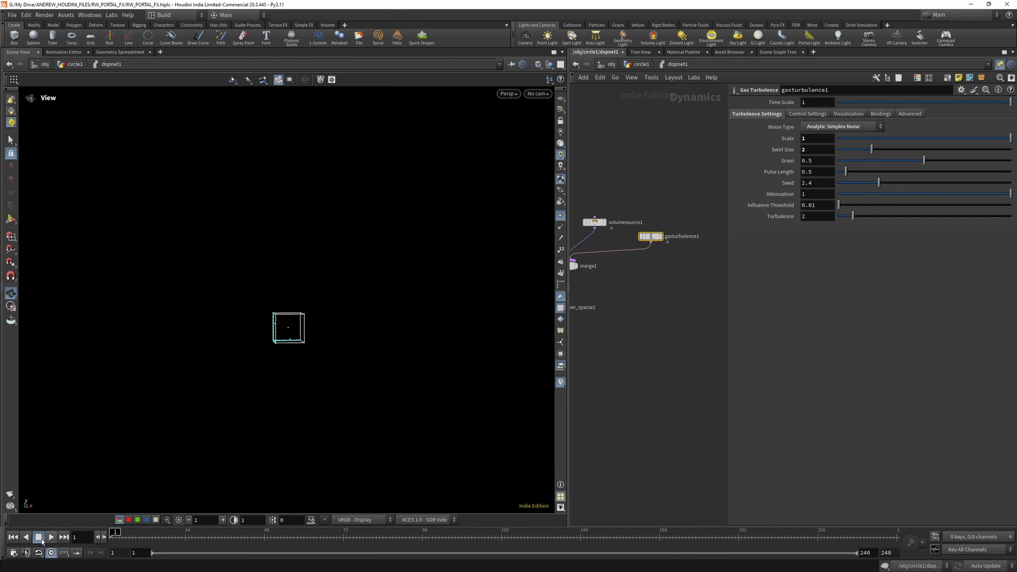
{"action": "left_click", "coordinate": [51, 537]}
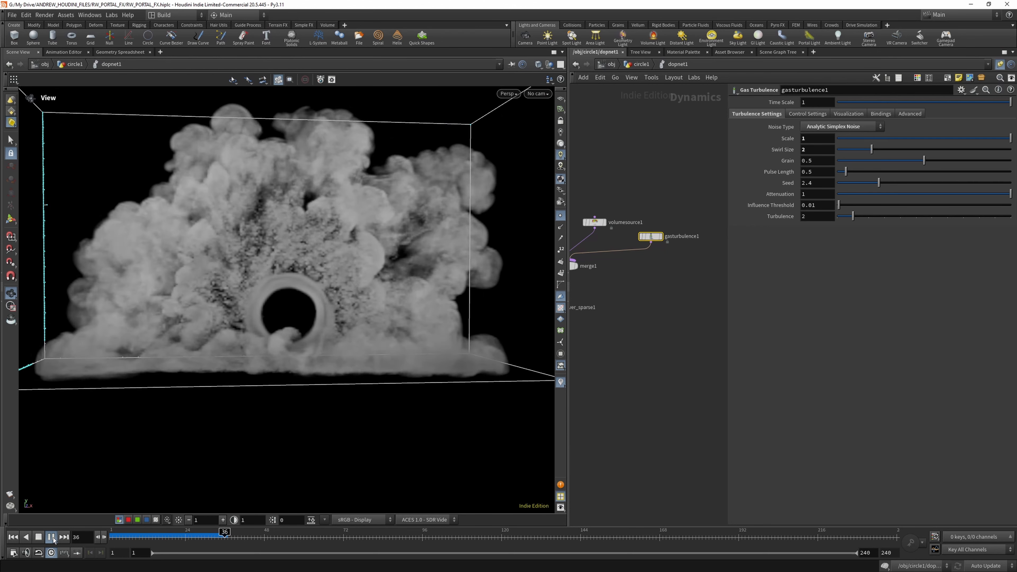
{"action": "left_click", "coordinate": [52, 536]}
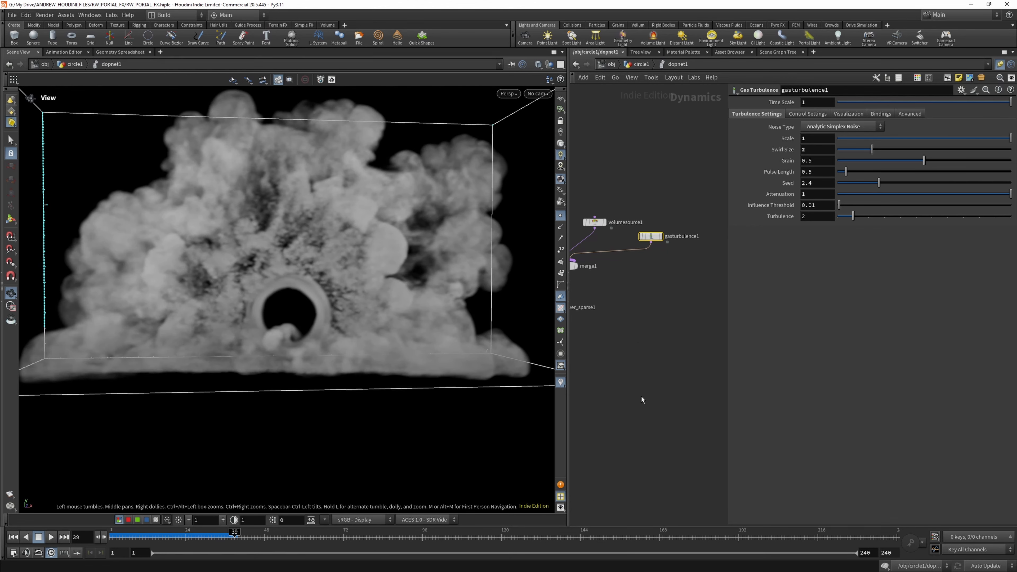
- Duplicate the gas turbulence node, wired into the merge, and set the copy's scale and swirl size to 0.4
{"action": "left_click_drag", "start_coordinate": [652, 236], "coordinate": [573, 260], "text": "alt"}
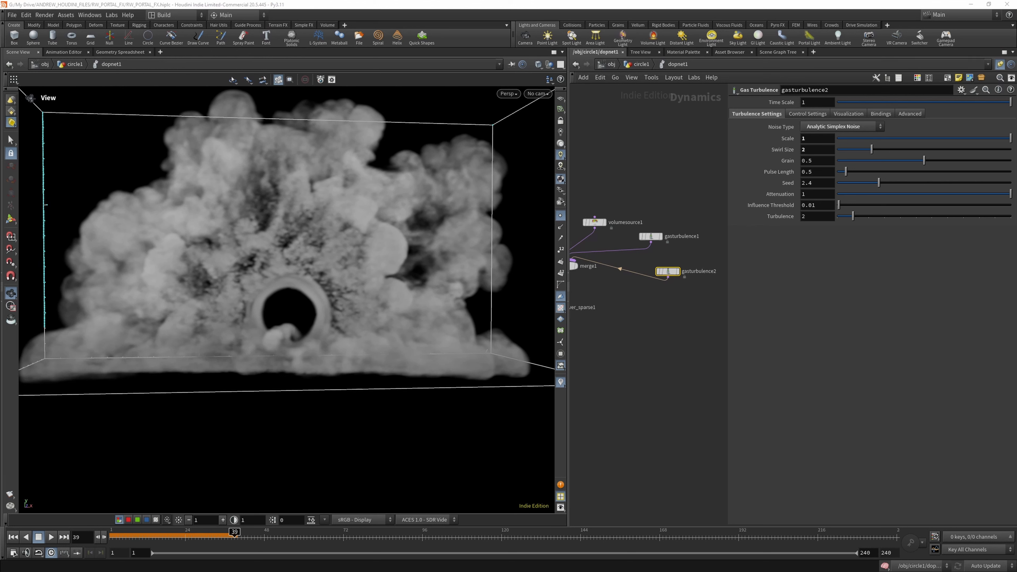
{"action": "type", "text": ".4"}
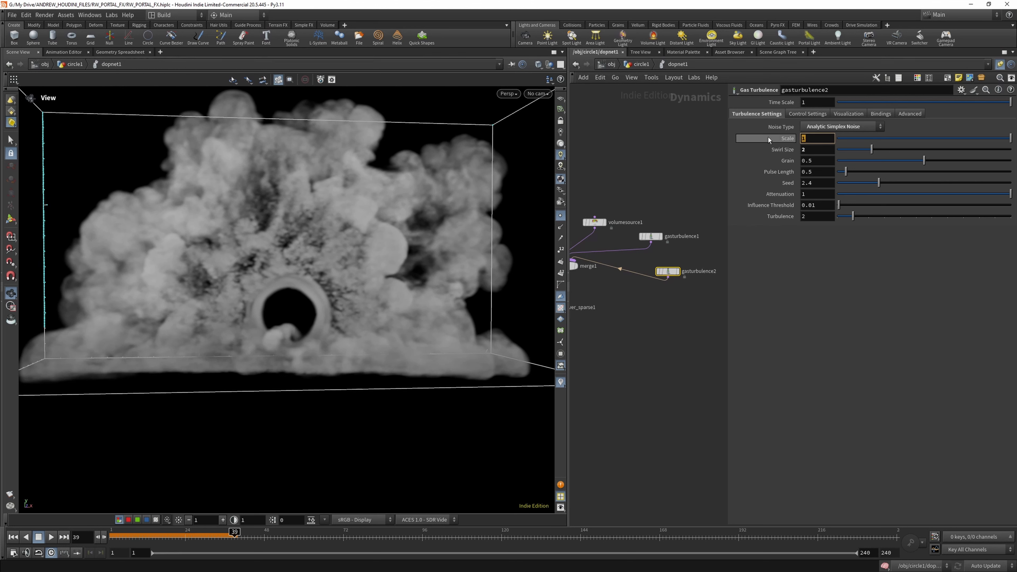
{"action": "key", "text": "Return"}
{"action": "double_click", "coordinate": [819, 150]}
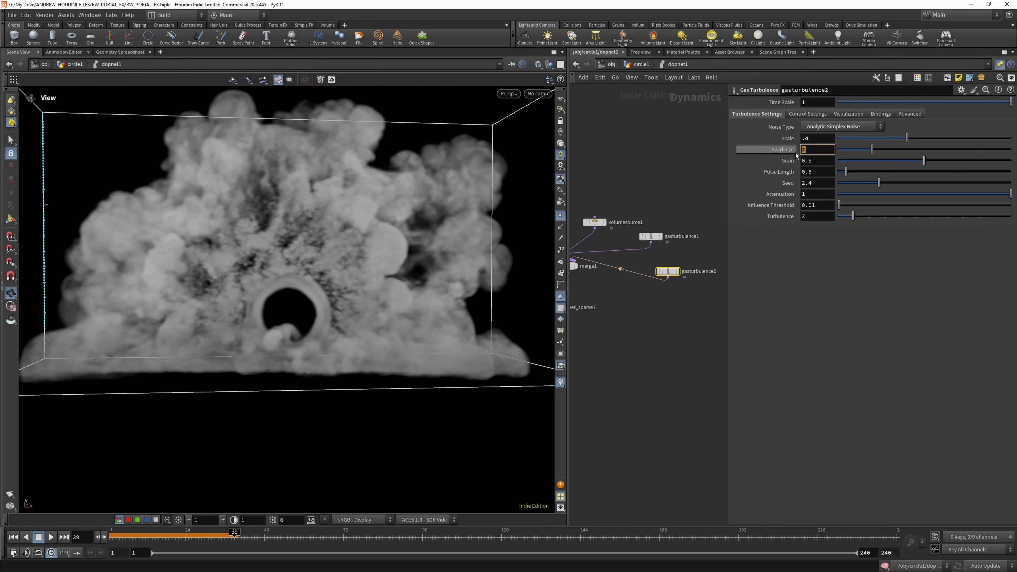
{"action": "type", "text": ".4"}
{"action": "key", "text": "Return"}
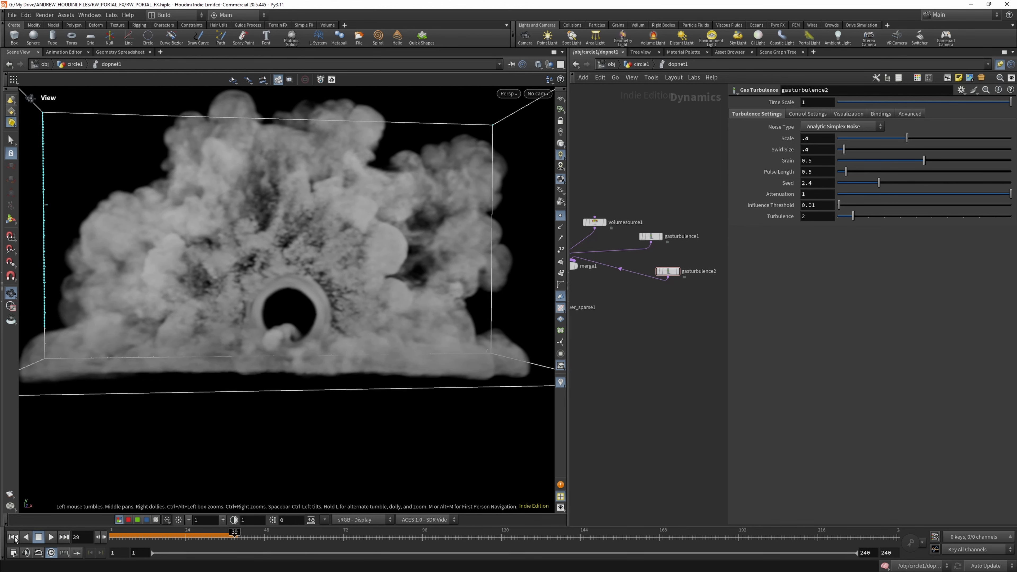
- Simulate from the first frame to check the smoke with both turbulence nodes
{"action": "left_click", "coordinate": [13, 536]}
{"action": "left_click", "coordinate": [51, 537]}
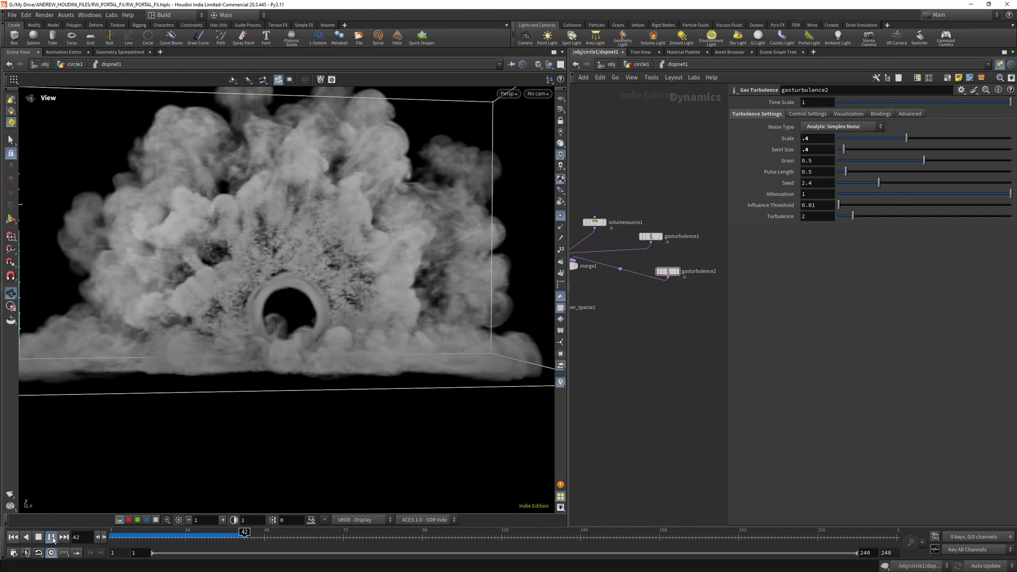
{"action": "left_click", "coordinate": [52, 537]}
- Save the scene, and duplicate the second gas turbulence node into the merge with scale and swirl size set to 0.2
{"action": "left_click", "coordinate": [12, 15]}
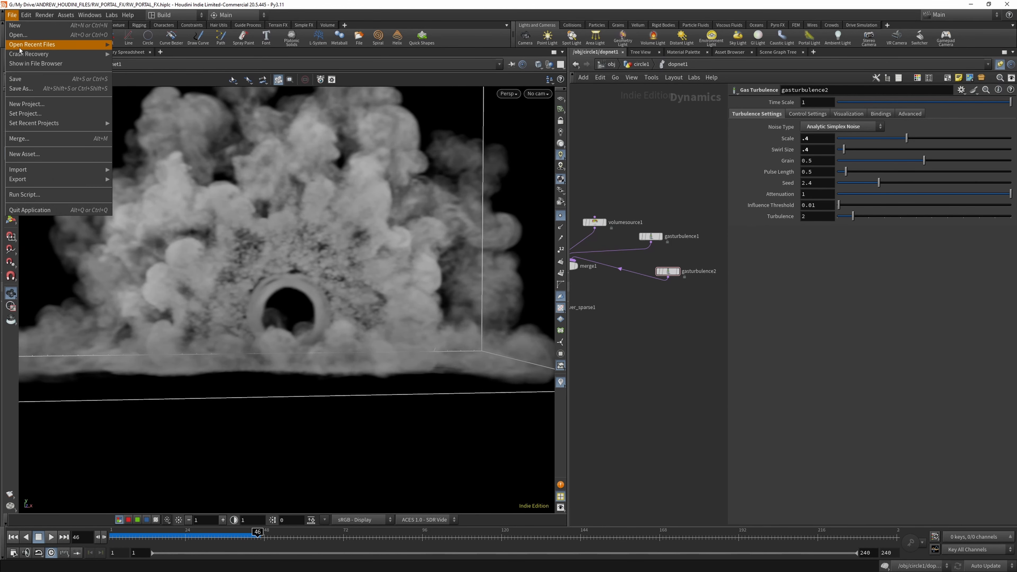
{"action": "left_click", "coordinate": [23, 78]}
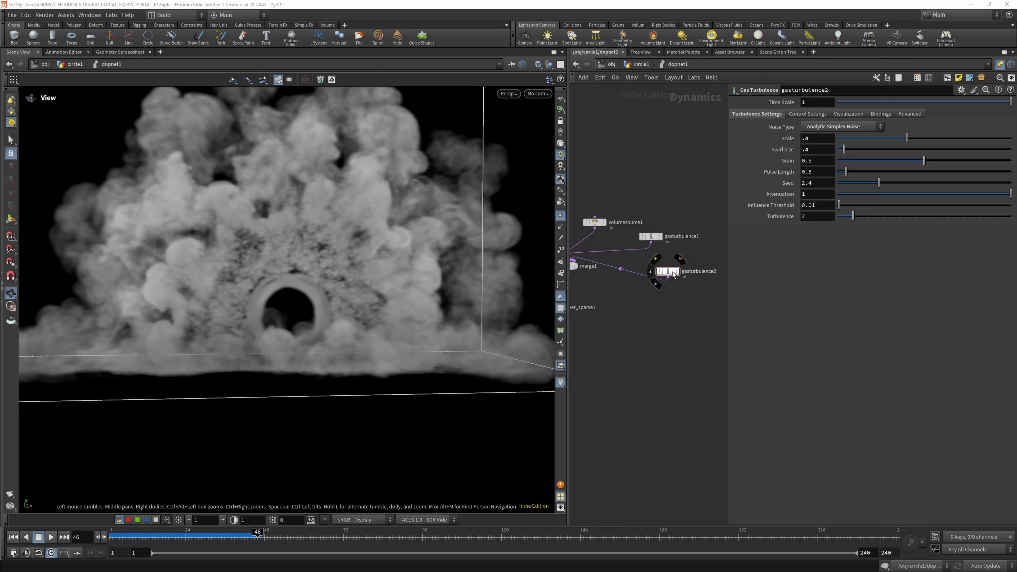
{"action": "left_click_drag", "start_coordinate": [673, 273], "coordinate": [576, 266], "text": "alt"}
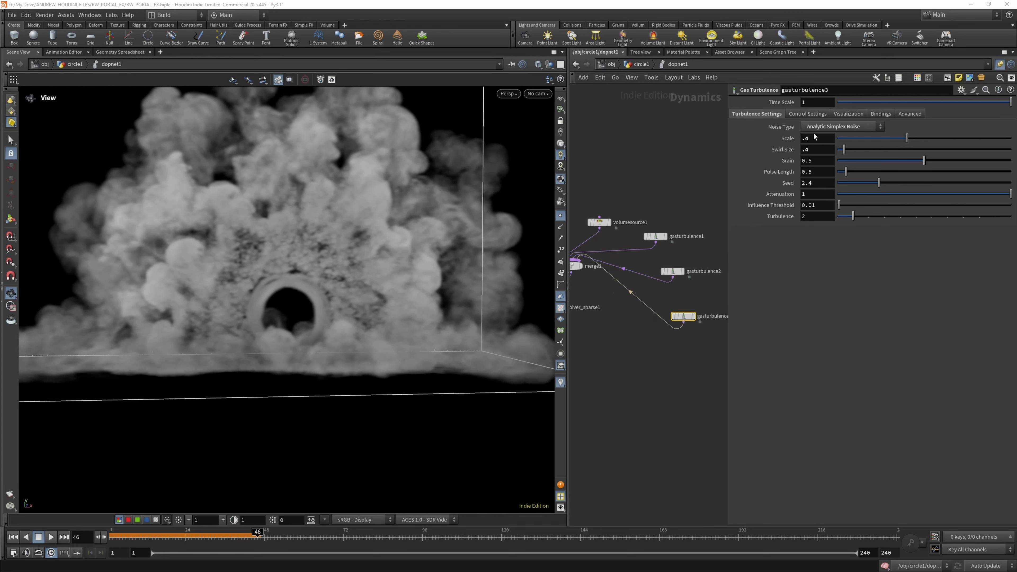
{"action": "left_click", "coordinate": [806, 138]}
{"action": "left_click", "coordinate": [806, 150]}
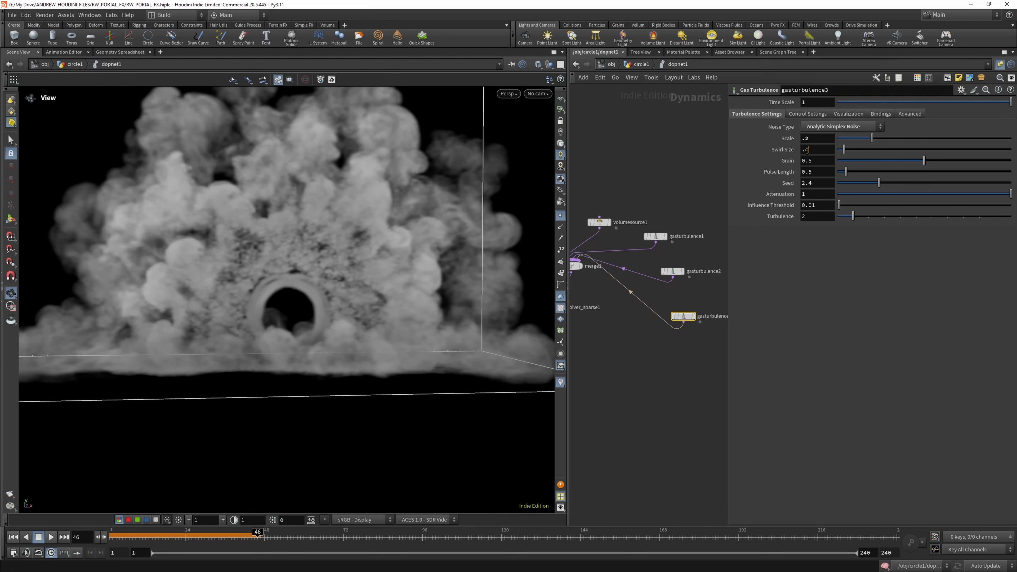
{"action": "type", "text": "2"}
{"action": "key", "text": "Return"}
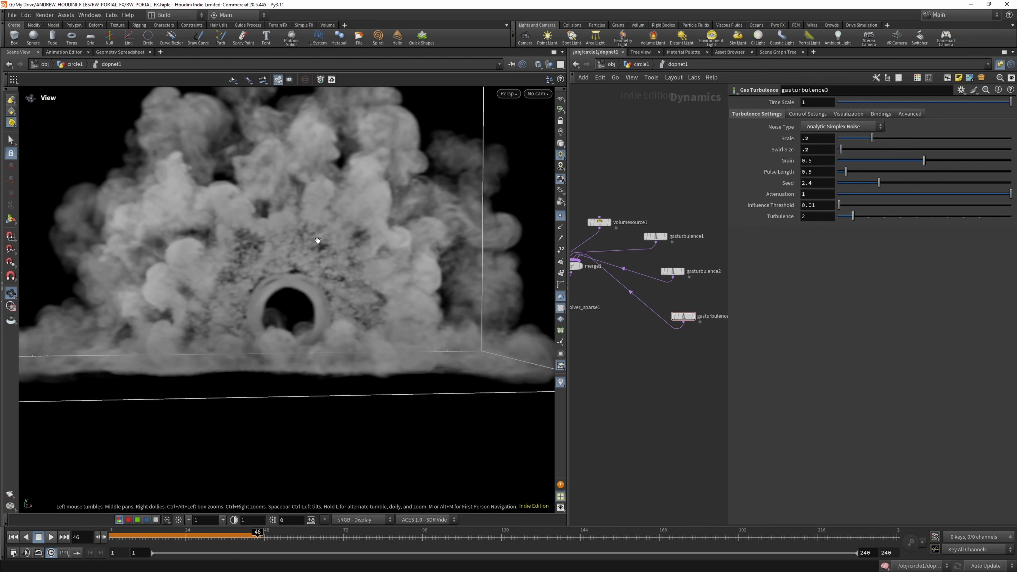
- Simulate from the first frame to check the smoke with the third turbulence layer added
{"action": "left_click", "coordinate": [14, 537]}
{"action": "left_click", "coordinate": [51, 537]}
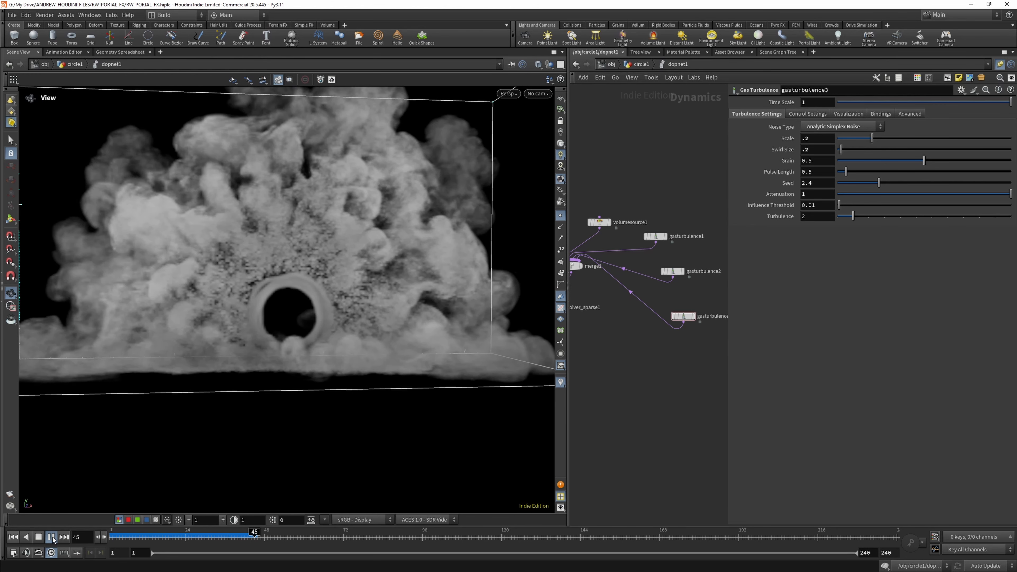
{"action": "left_click", "coordinate": [51, 537]}
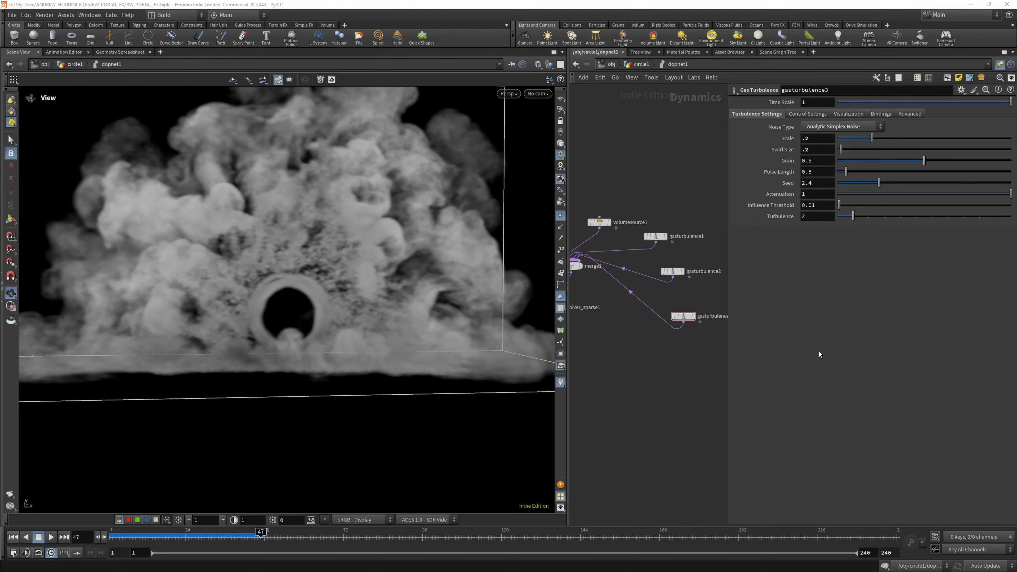
- Add a Gas Vortex Confinement node, wire it into the merge, and set its confinement scale to 4
{"action": "key", "text": "Tab"}
{"action": "type", "text": "ga"}
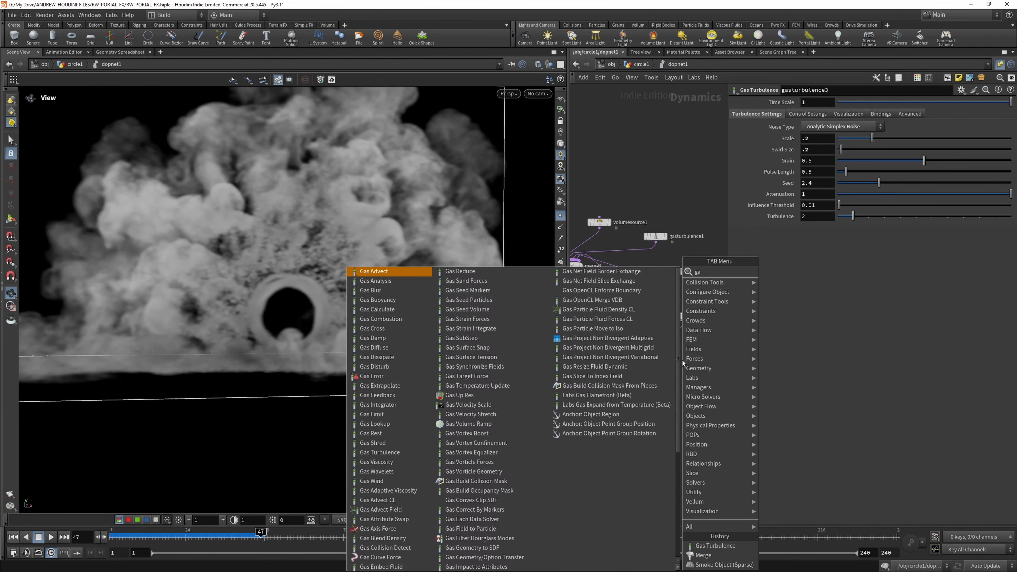
{"action": "type", "text": "s vor"}
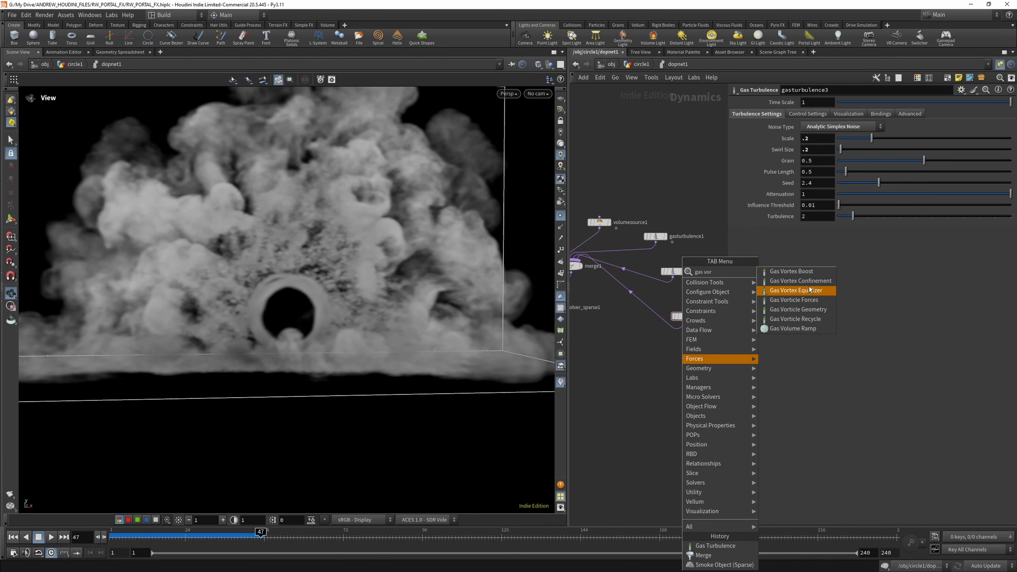
{"action": "left_click", "coordinate": [800, 280]}
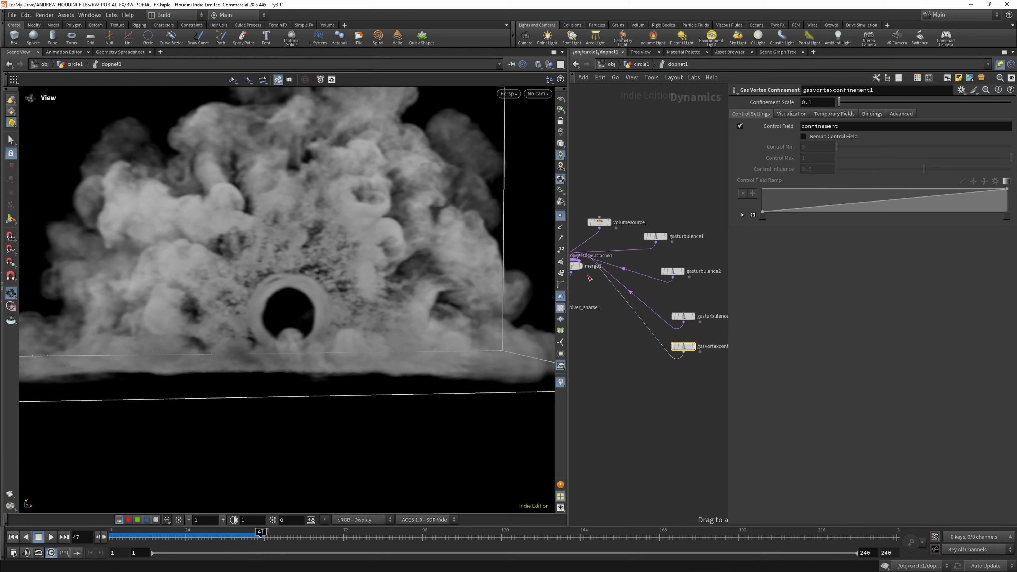
{"action": "left_click_drag", "start_coordinate": [588, 276], "coordinate": [579, 265]}
{"action": "left_click_drag", "start_coordinate": [816, 102], "coordinate": [779, 100]}
{"action": "type", "text": "4"}
{"action": "key", "text": "Return"}
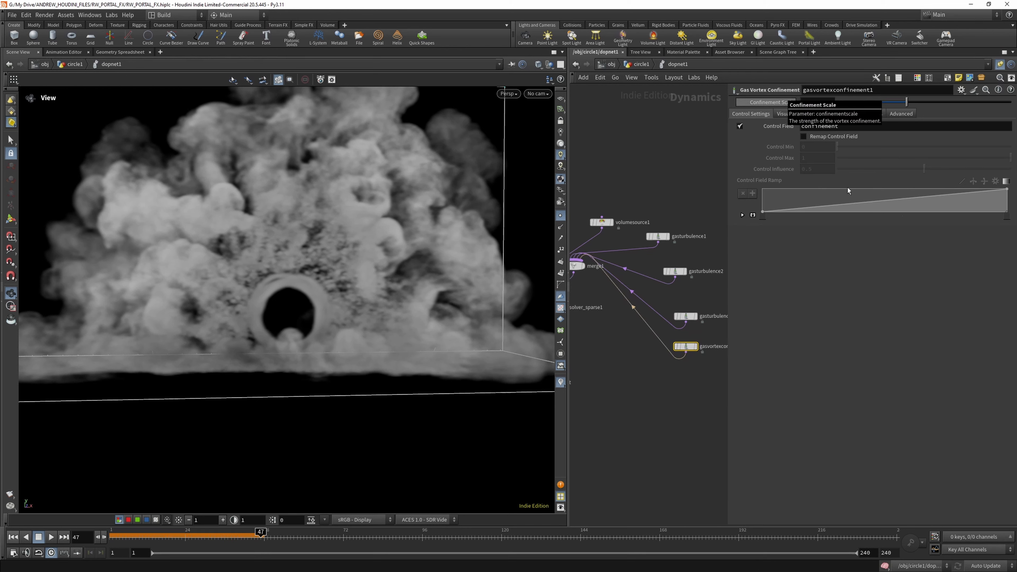
{"action": "left_click", "coordinate": [900, 114]}
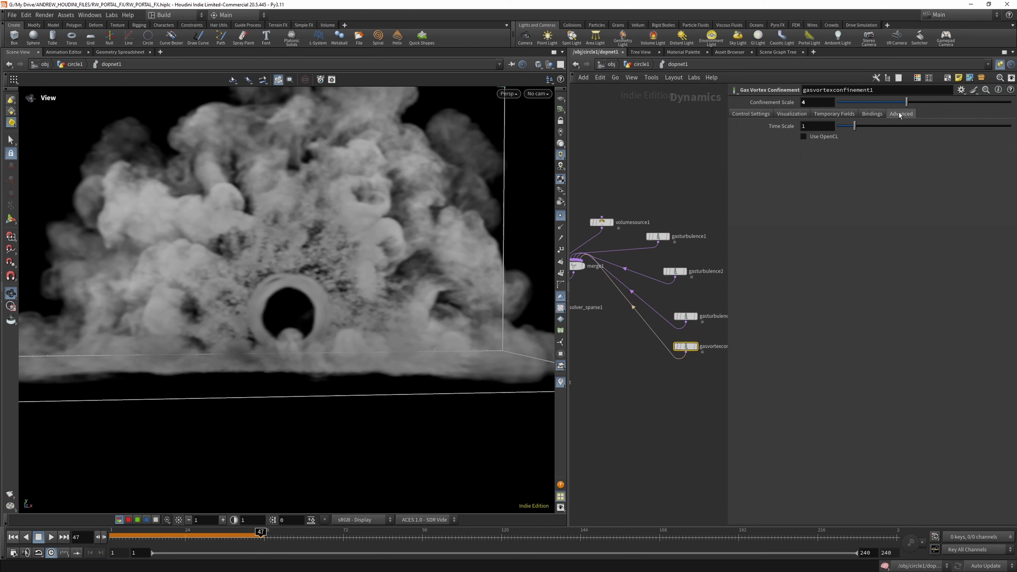
{"action": "left_click", "coordinate": [741, 114]}
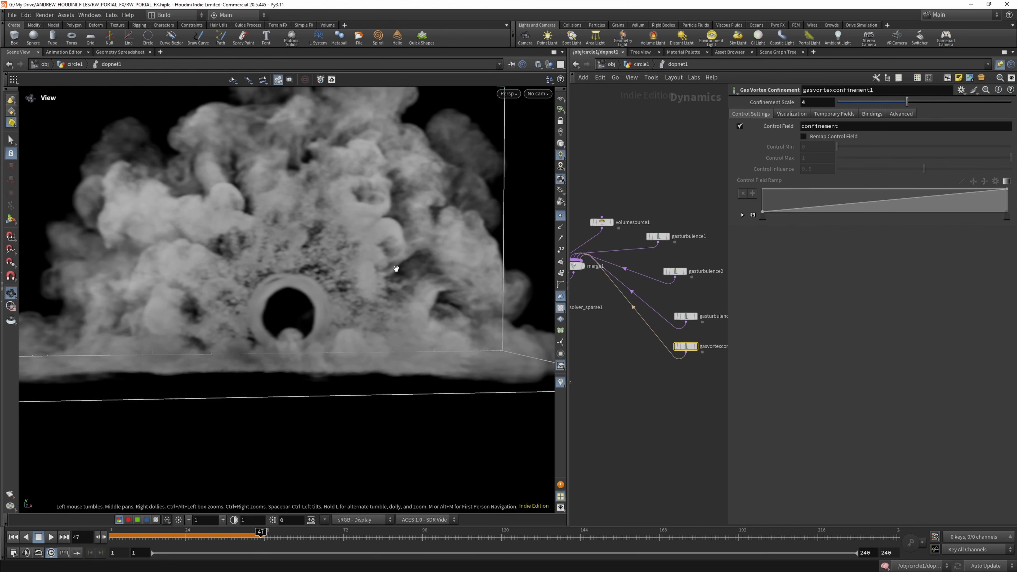
- Simulate from the first frame to check the smoke with vortex confinement, and save the scene
{"action": "left_click", "coordinate": [13, 537]}
{"action": "left_click", "coordinate": [51, 536]}
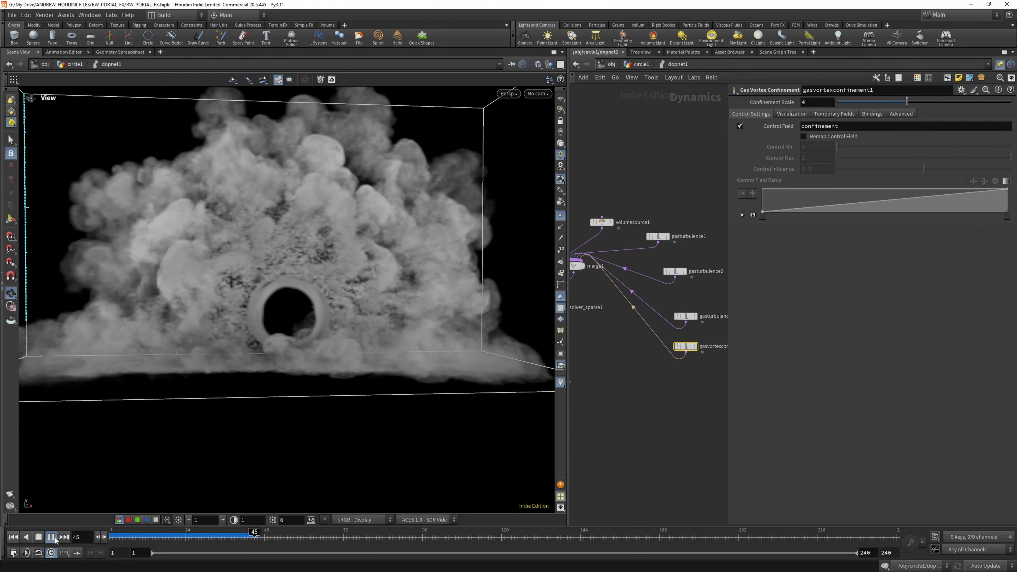
{"action": "left_click", "coordinate": [41, 538]}
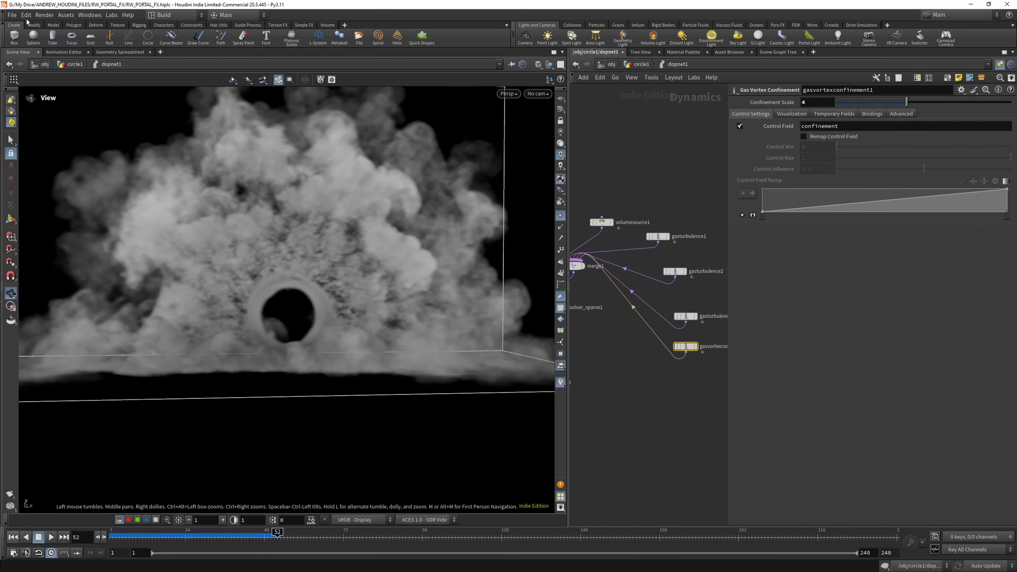
{"action": "left_click", "coordinate": [11, 15]}
{"action": "left_click", "coordinate": [60, 81]}
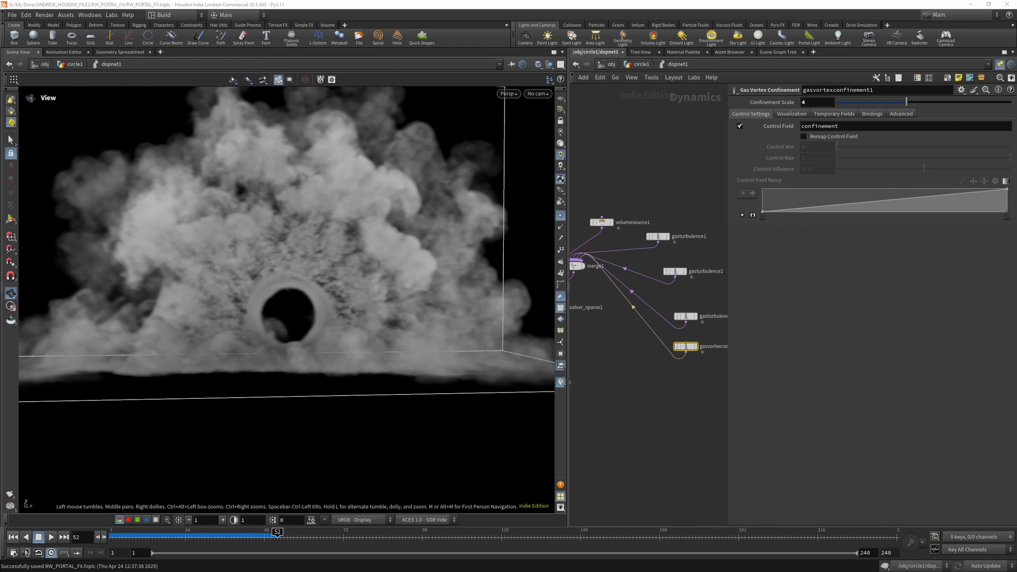
- Select the sparse pyro solver, run the simulation from the first frame to frame 83, and save the scene
{"action": "scroll", "coordinate": [685, 320], "scroll_direction": "down", "scroll_amount": 5}
{"action": "scroll", "coordinate": [620, 320], "scroll_direction": "up", "scroll_amount": 4}
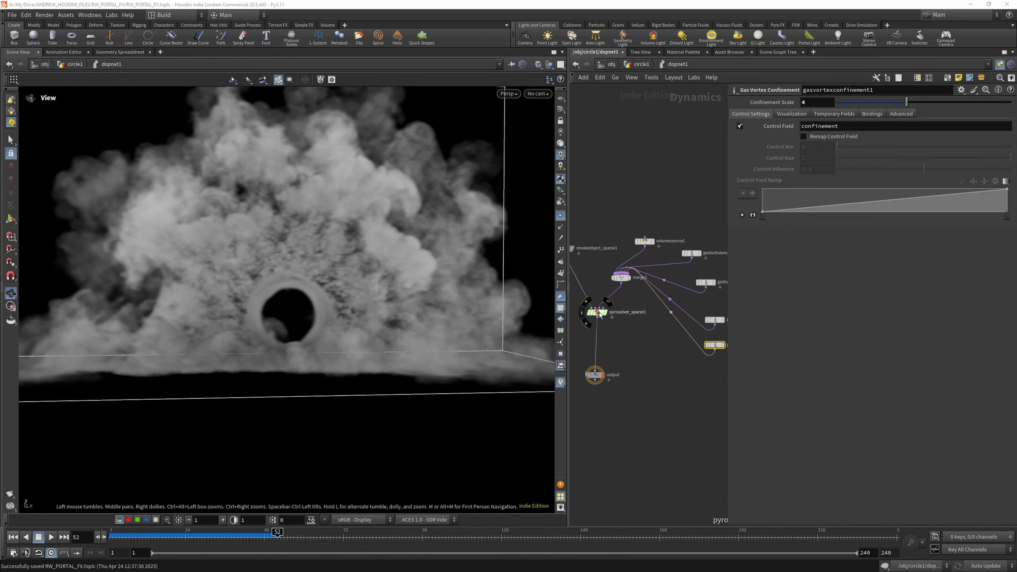
{"action": "left_click", "coordinate": [599, 313]}
{"action": "left_click", "coordinate": [744, 104]}
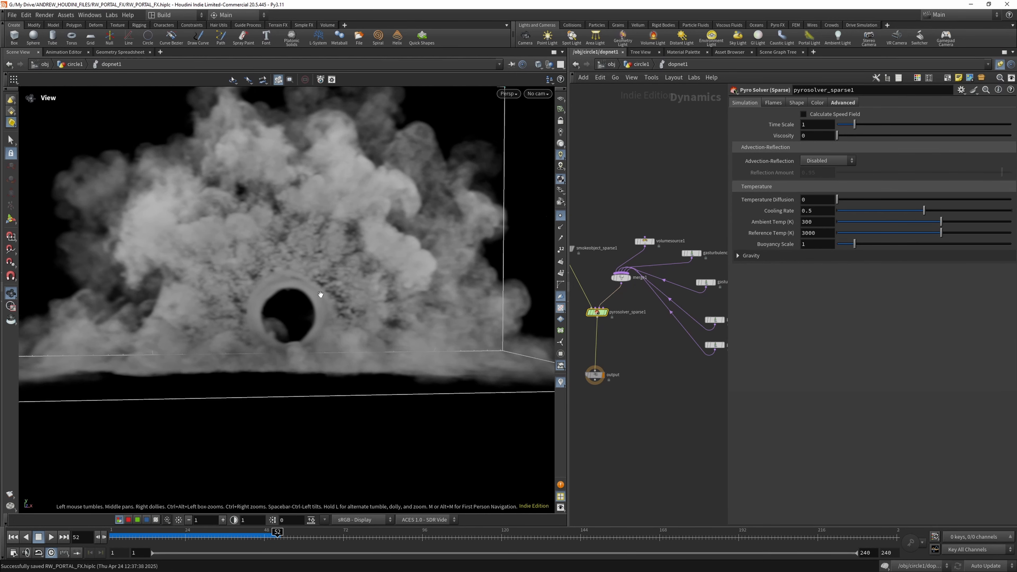
{"action": "scroll", "coordinate": [317, 295], "scroll_direction": "down", "scroll_amount": 5}
{"action": "left_click", "coordinate": [13, 537]}
{"action": "left_click", "coordinate": [51, 537]}
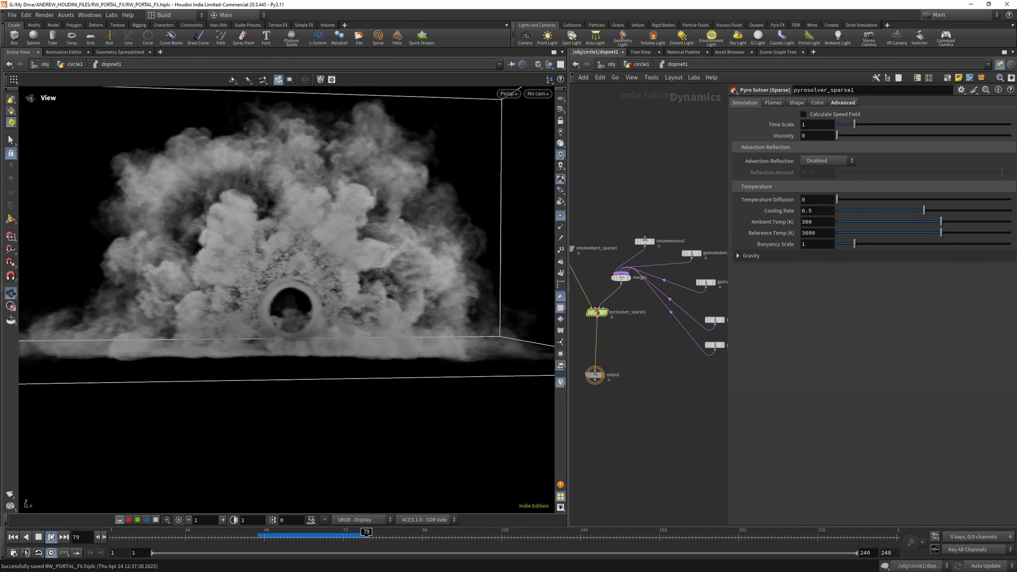
{"action": "left_click", "coordinate": [11, 14]}
{"action": "left_click", "coordinate": [28, 80]}
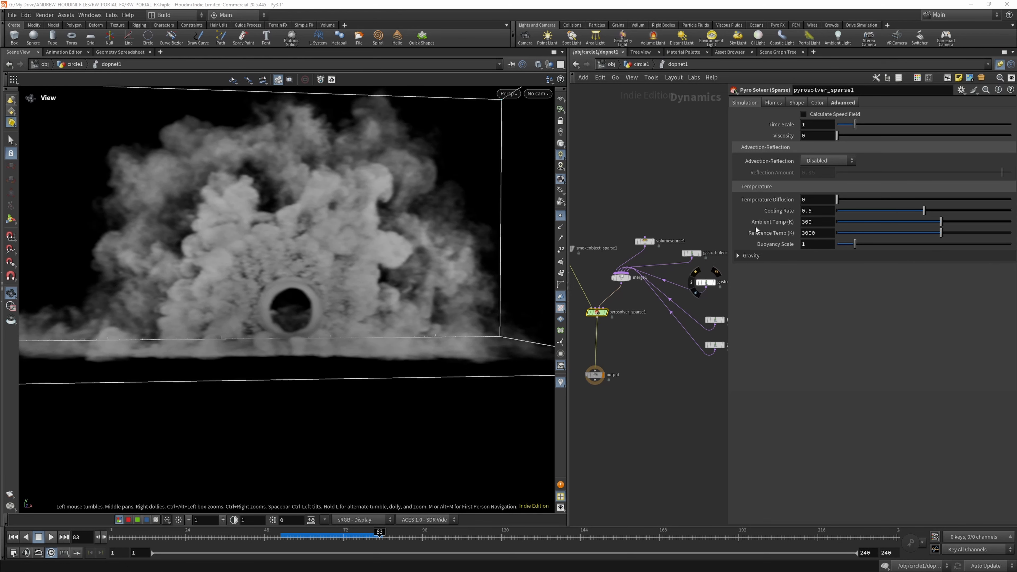
- Add a DOP Import Fields node below dopnet1 in the circle1 network and set its DOP Network to dopnet1
{"action": "key", "text": "u"}
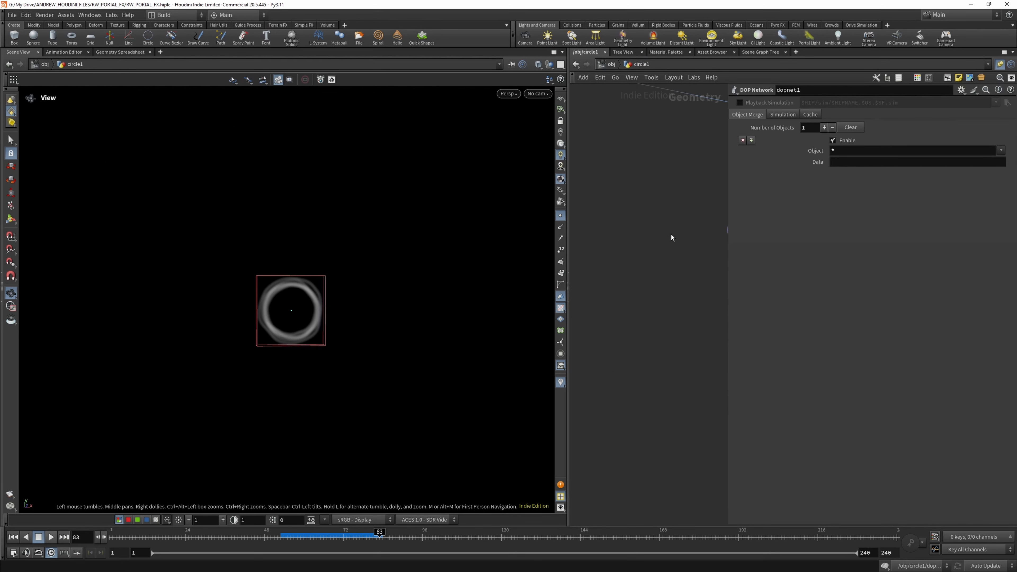
{"action": "left_click_drag", "start_coordinate": [731, 232], "coordinate": [882, 233]}
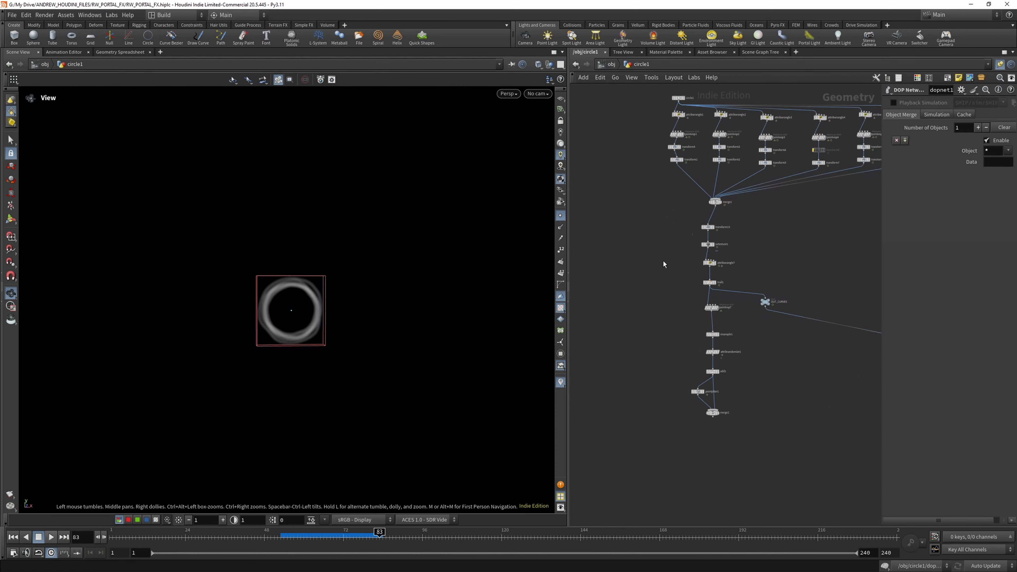
{"action": "scroll", "coordinate": [680, 320], "scroll_direction": "down", "scroll_amount": 3}
{"action": "scroll", "coordinate": [726, 391], "scroll_direction": "up", "scroll_amount": 5}
{"action": "key", "text": "Tab"}
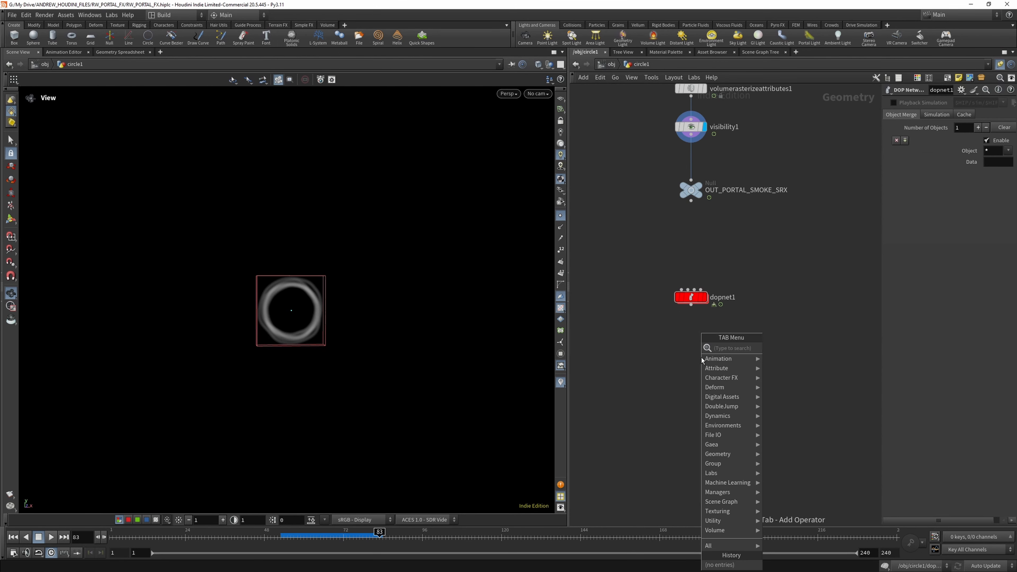
{"action": "type", "text": "dop im"}
{"action": "left_click", "coordinate": [802, 357]}
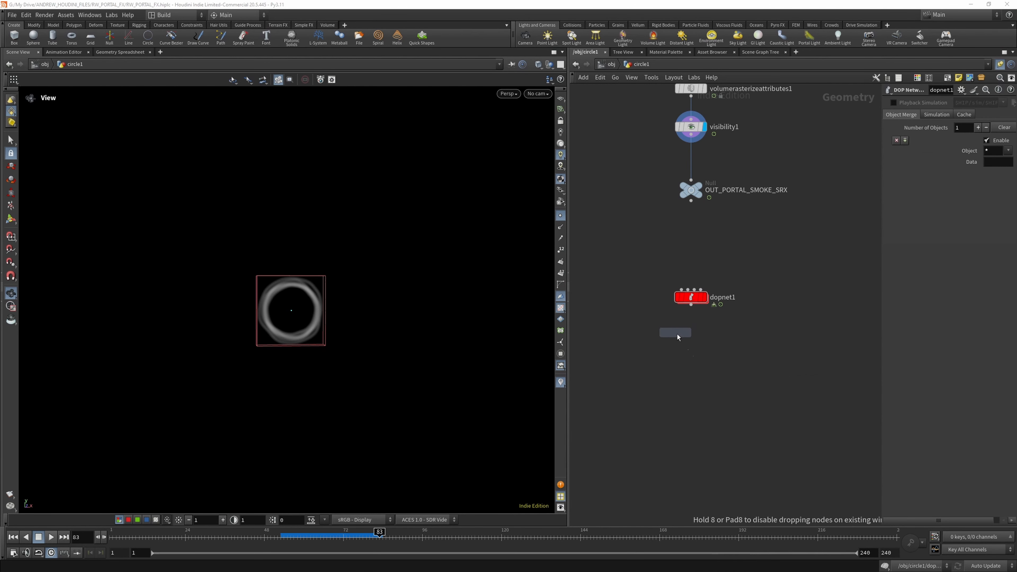
{"action": "left_click", "coordinate": [690, 347]}
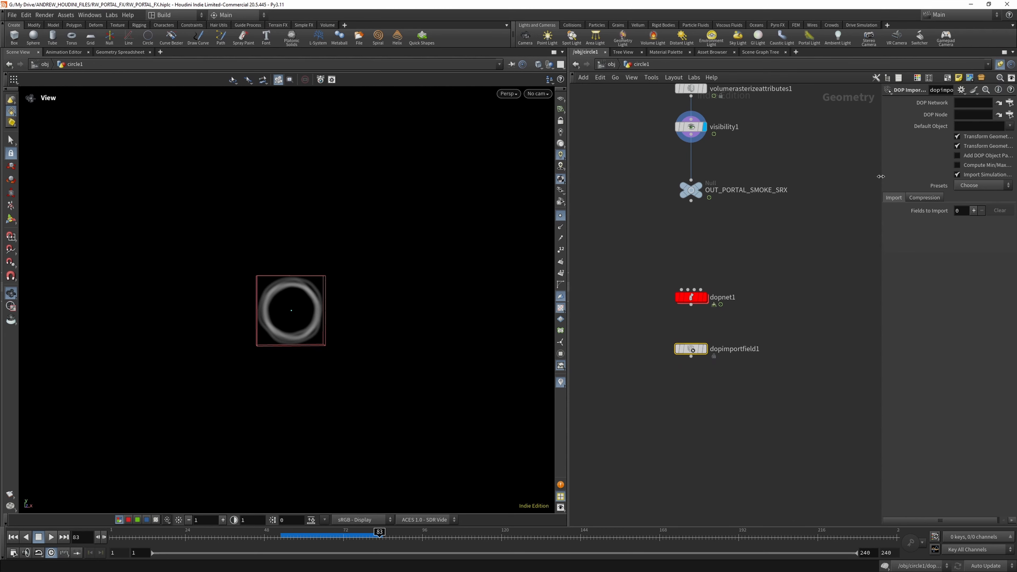
{"action": "left_click_drag", "start_coordinate": [880, 177], "coordinate": [811, 176]}
{"action": "left_click_drag", "start_coordinate": [690, 296], "coordinate": [920, 104]}
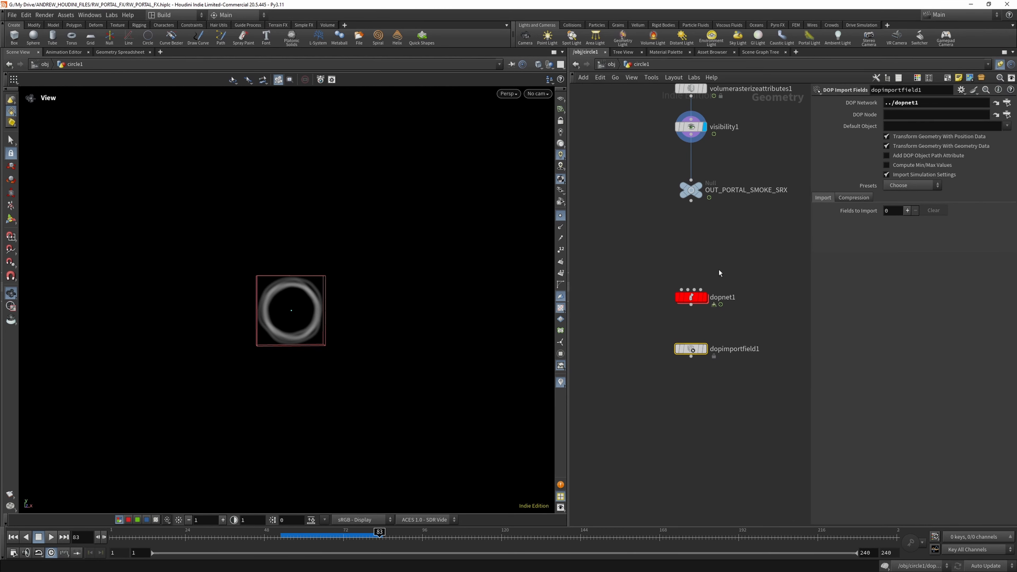
- Set the import node's DOP Node to the smokeobject_sparse1 node inside dopnet1 by copying that node's reference
{"action": "double_click", "coordinate": [691, 297]}
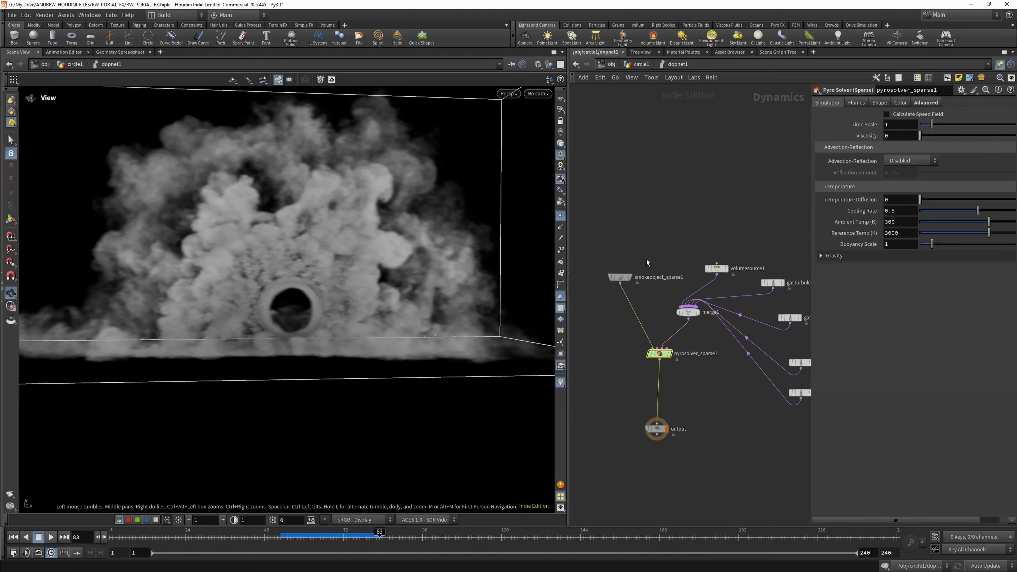
{"action": "left_click_drag", "start_coordinate": [647, 259], "coordinate": [592, 291]}
{"action": "key", "text": "ctrl+c"}
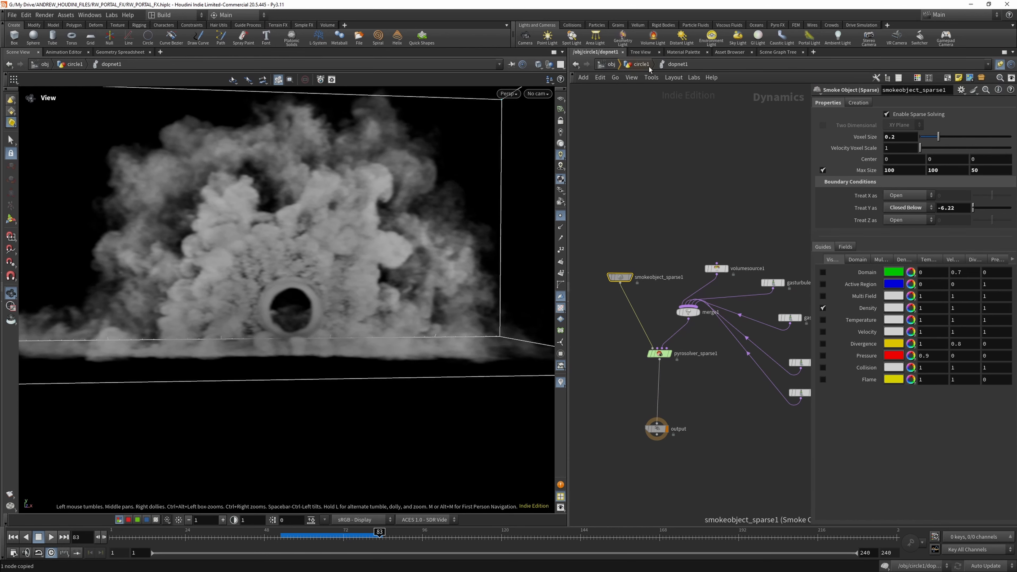
{"action": "left_click", "coordinate": [640, 64]}
{"action": "left_click", "coordinate": [691, 348]}
{"action": "left_click", "coordinate": [899, 115]}
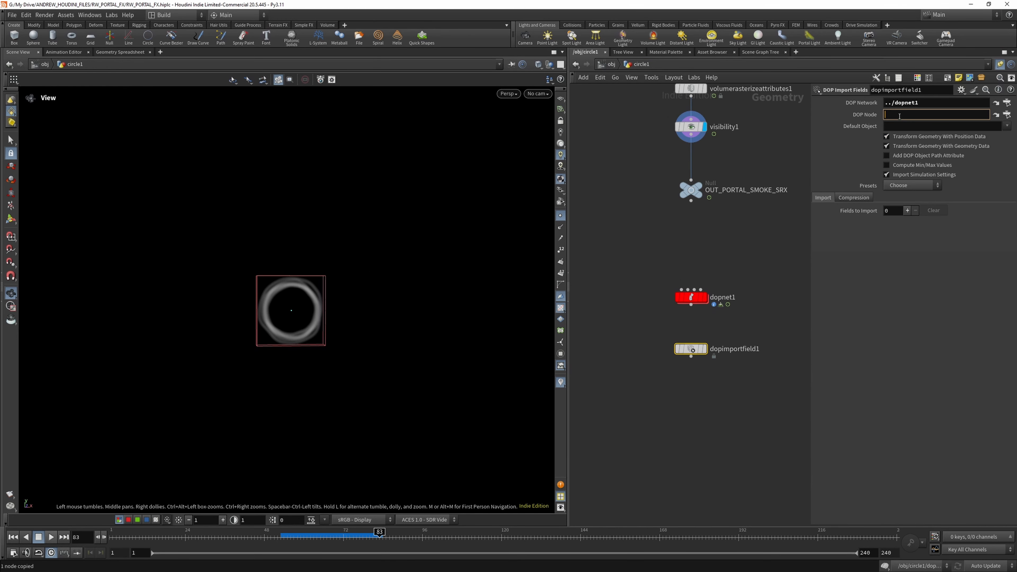
{"action": "key", "text": "ctrl+v"}
{"action": "key", "text": "Return"}
- Load the preset with density, vel, rest, temperature and Cd fields, and disable importing rest, temperature and Cd
{"action": "left_click", "coordinate": [917, 185]}
{"action": "left_click", "coordinate": [911, 196]}
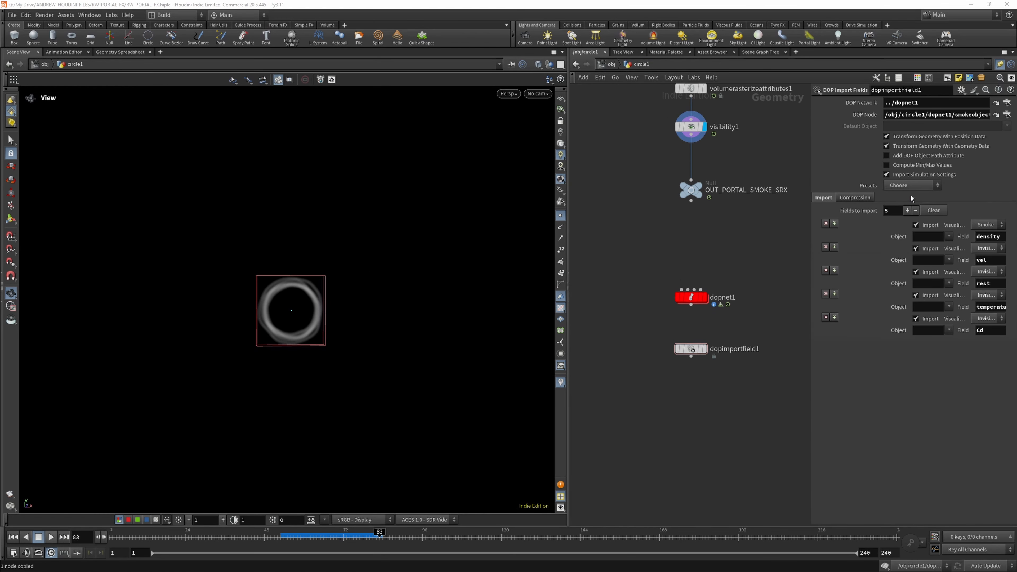
{"action": "left_click_drag", "start_coordinate": [810, 248], "coordinate": [756, 250]}
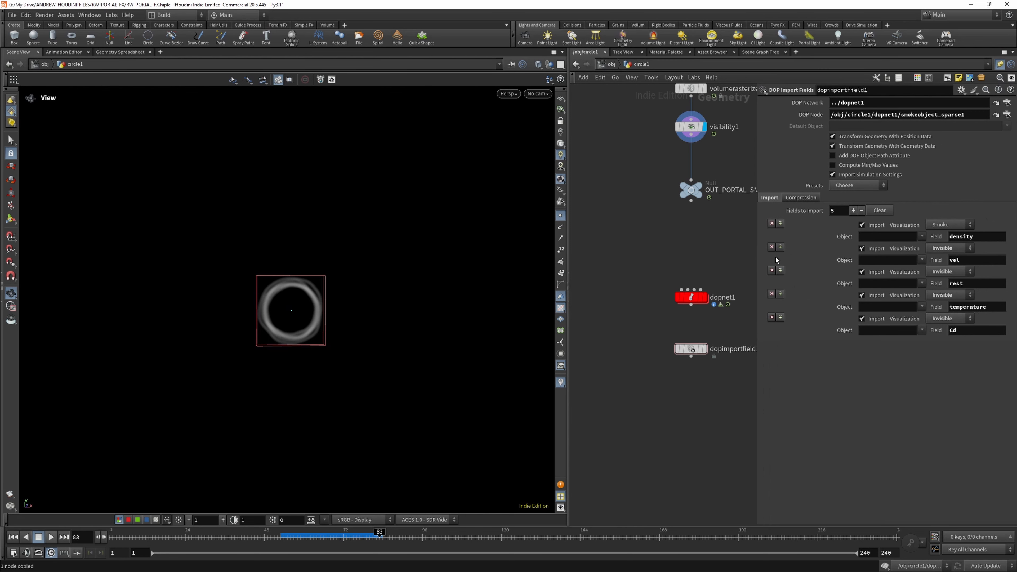
{"action": "left_click", "coordinate": [861, 295]}
{"action": "left_click", "coordinate": [861, 318]}
- Display the DOP import node and play from the first frame to frame 16 to check the imported smoke
{"action": "left_click", "coordinate": [14, 537]}
{"action": "left_click", "coordinate": [52, 537]}
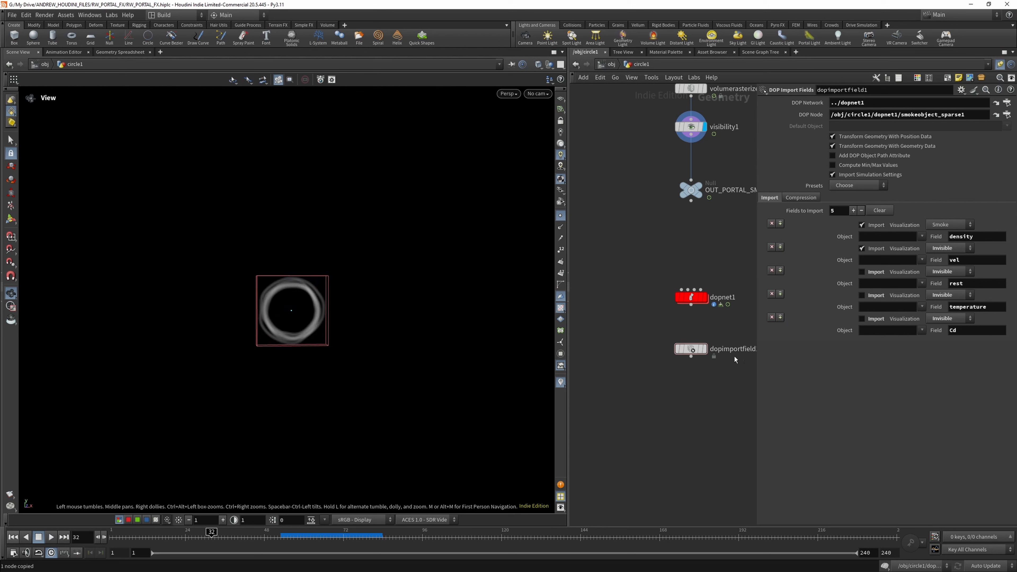
{"action": "left_click", "coordinate": [703, 348]}
{"action": "left_click", "coordinate": [13, 537]}
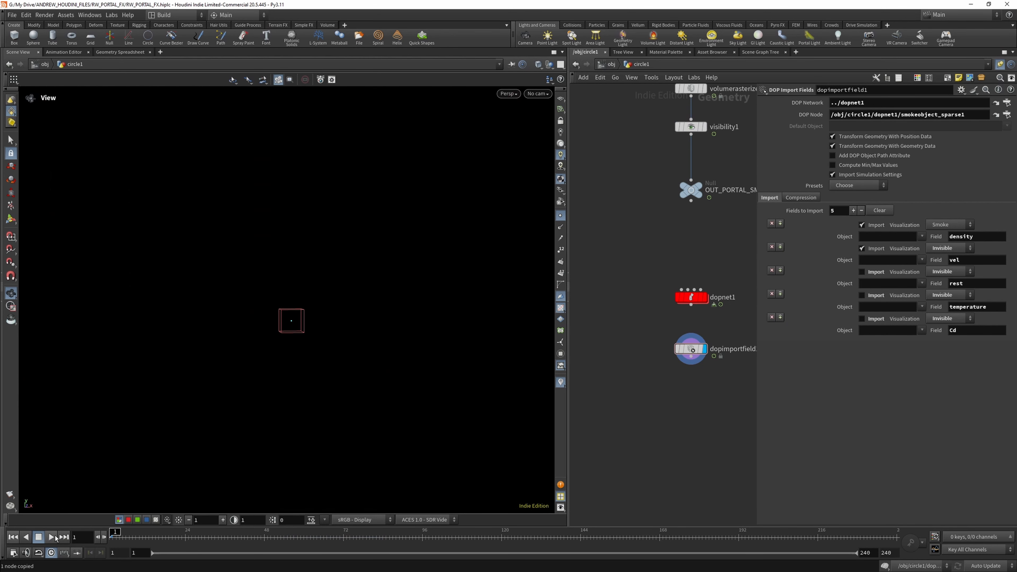
{"action": "left_click", "coordinate": [51, 537]}
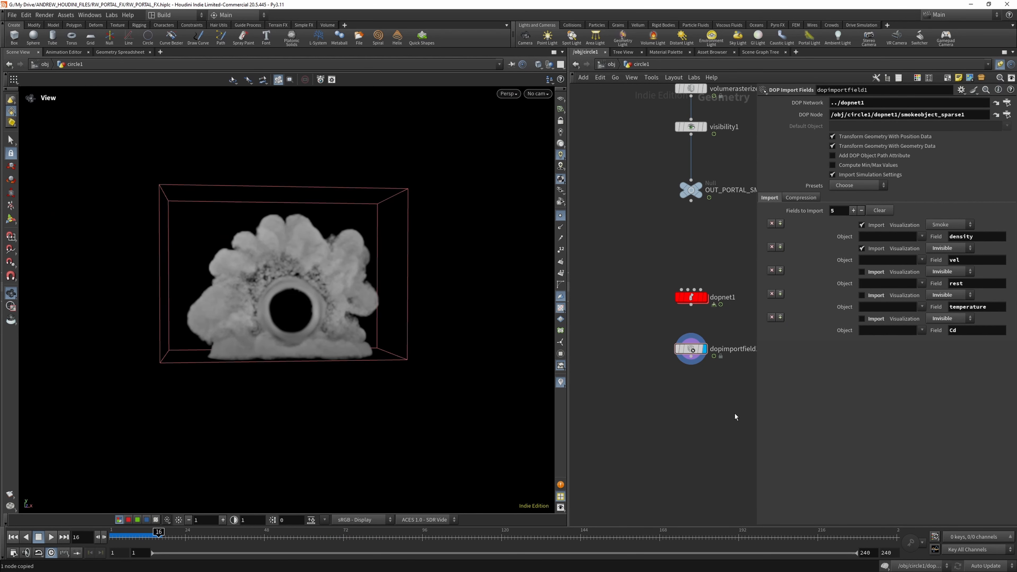
- Add a Pyro Post-Process node below the DOP import node
{"action": "key", "text": "Tab"}
{"action": "type", "text": "p"}
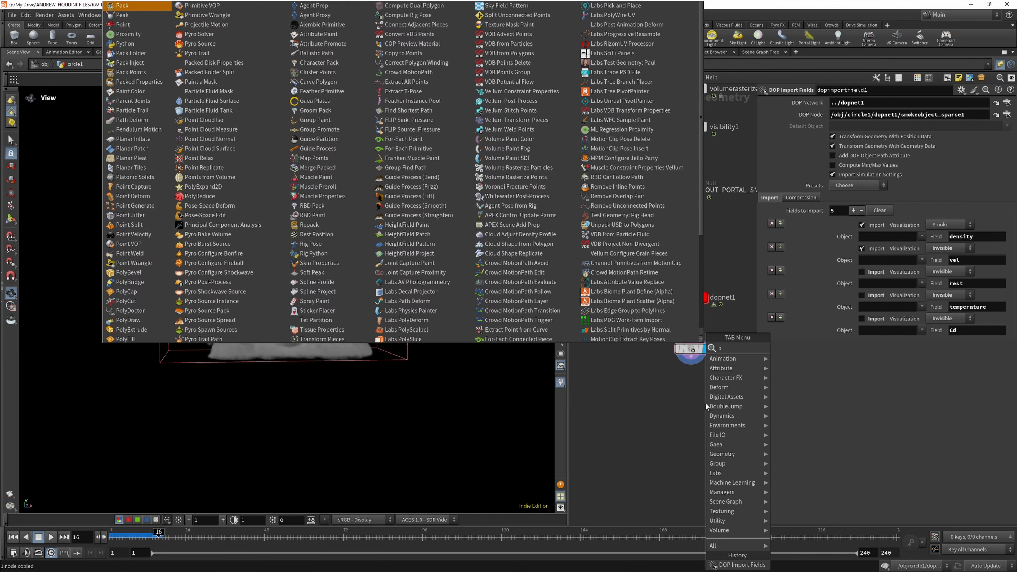
{"action": "type", "text": "yro"}
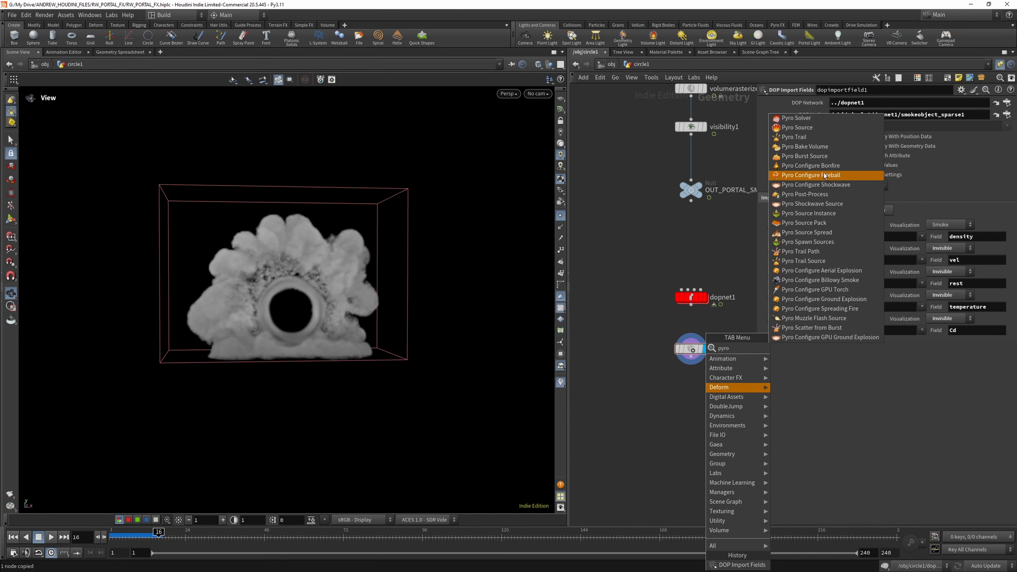
{"action": "type", "text": " pos"}
{"action": "left_click", "coordinate": [803, 350]}
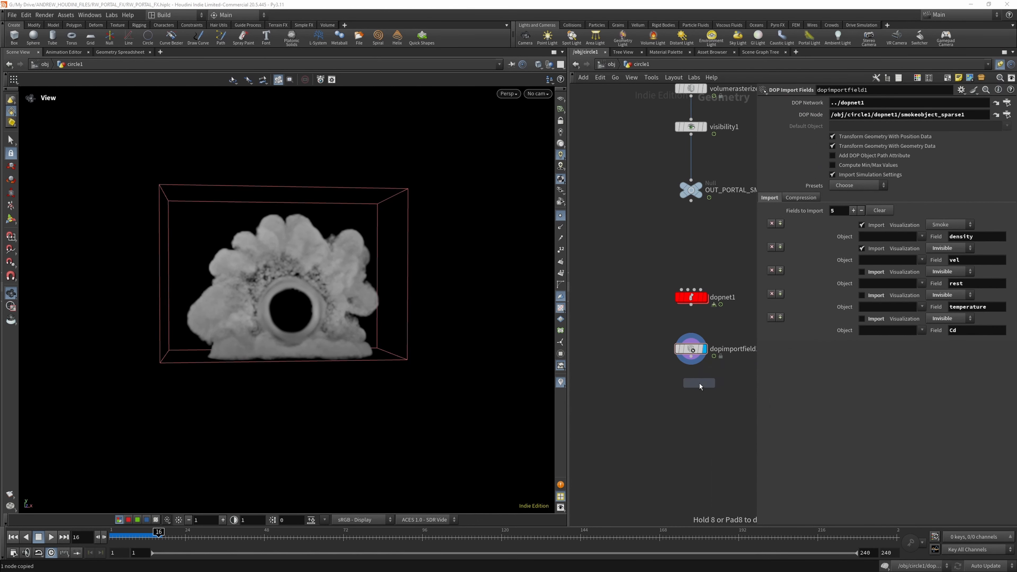
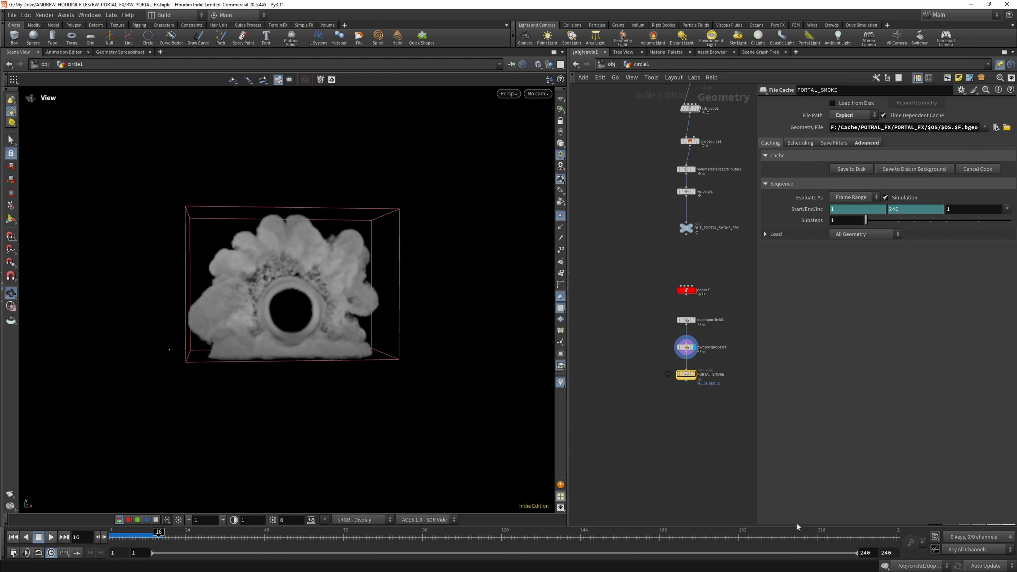
- Colour the PORTAL_SMOKE file cache node red and save the scene
{"action": "left_click_drag", "start_coordinate": [797, 525], "coordinate": [838, 312]}
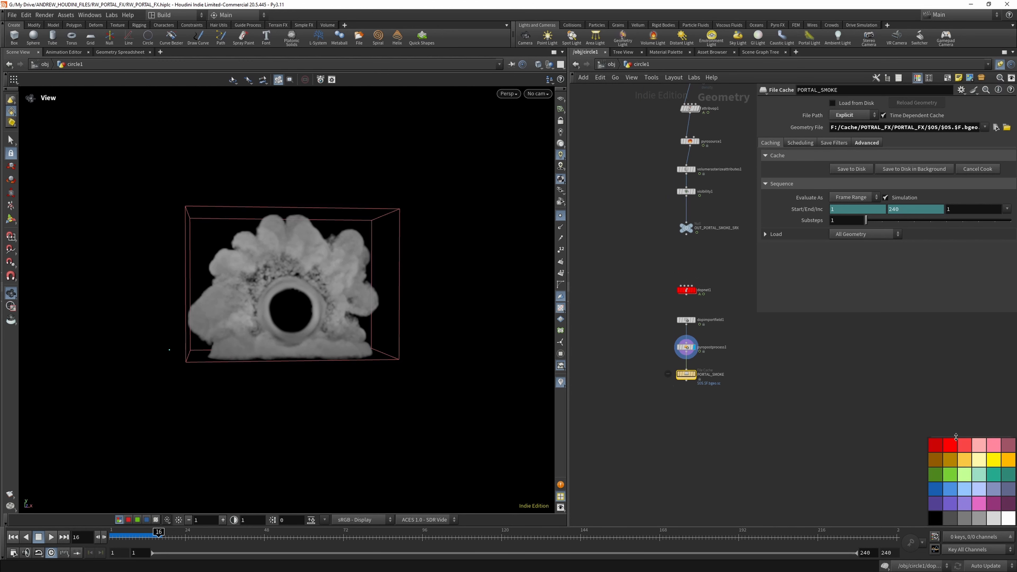
{"action": "left_click", "coordinate": [949, 444]}
{"action": "scroll", "coordinate": [674, 355], "scroll_direction": "up", "scroll_amount": 5}
{"action": "scroll", "coordinate": [676, 335], "scroll_direction": "down", "scroll_amount": 3}
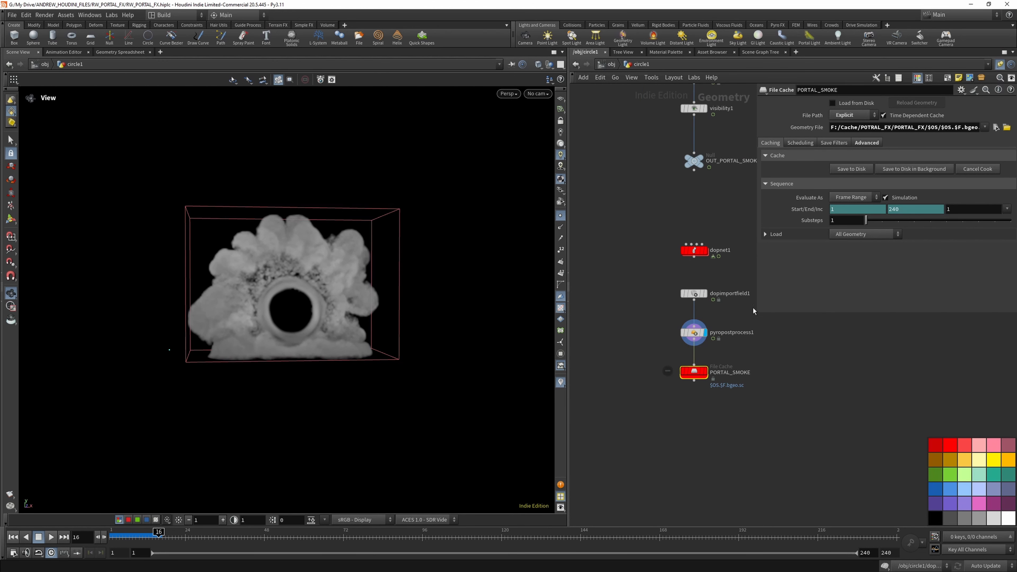
{"action": "left_click", "coordinate": [13, 14]}
{"action": "left_click", "coordinate": [28, 82]}
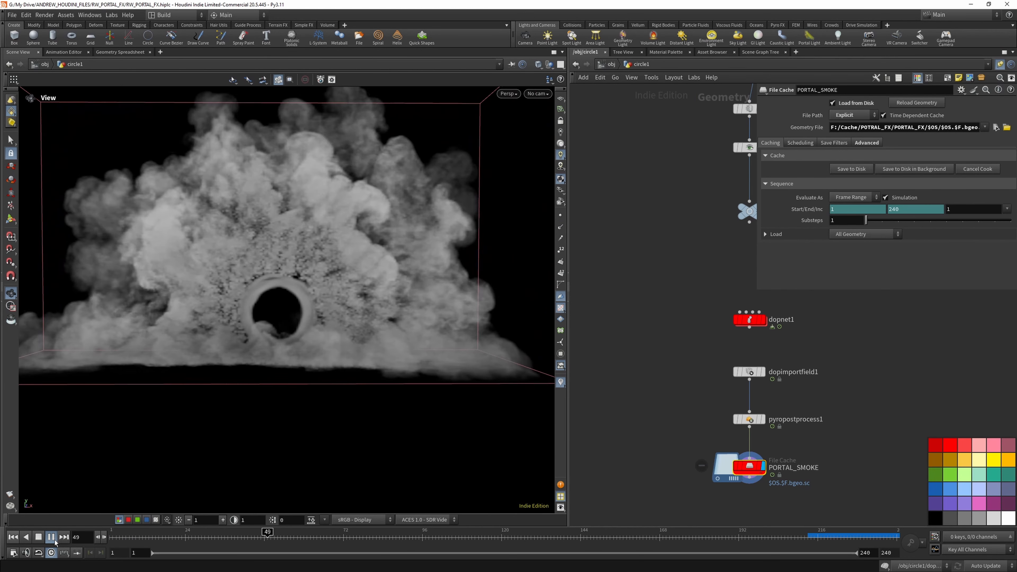
- Play the cached portal smoke up to frame 67 and inspect its full shape
{"action": "left_click", "coordinate": [55, 539]}
{"action": "scroll", "coordinate": [352, 335], "scroll_direction": "down", "scroll_amount": 4}
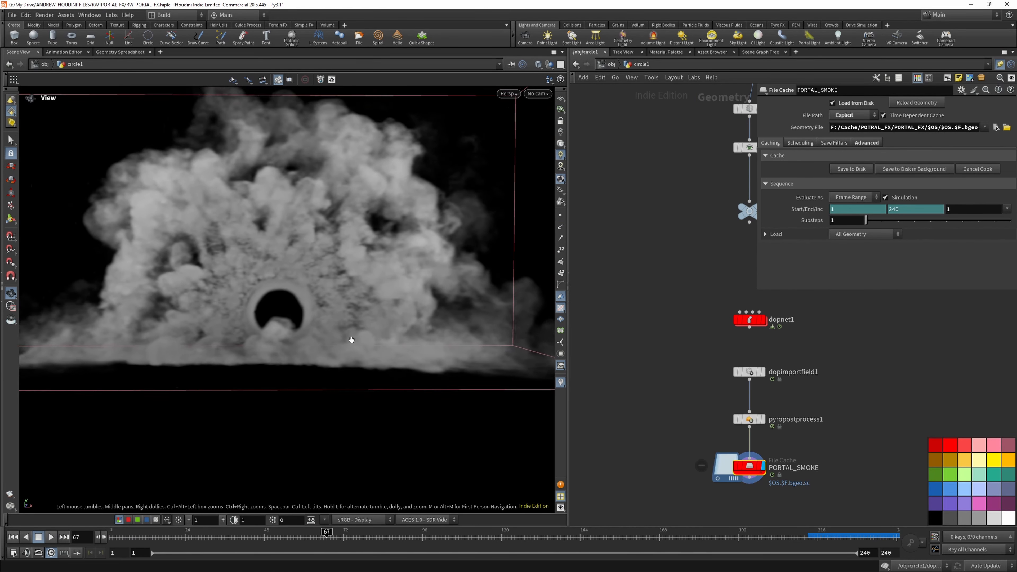
{"action": "scroll", "coordinate": [831, 393], "scroll_direction": "down", "scroll_amount": 2}
{"action": "scroll", "coordinate": [831, 393], "scroll_direction": "down", "scroll_amount": 3}
{"action": "scroll", "coordinate": [674, 387], "scroll_direction": "up", "scroll_amount": 2}
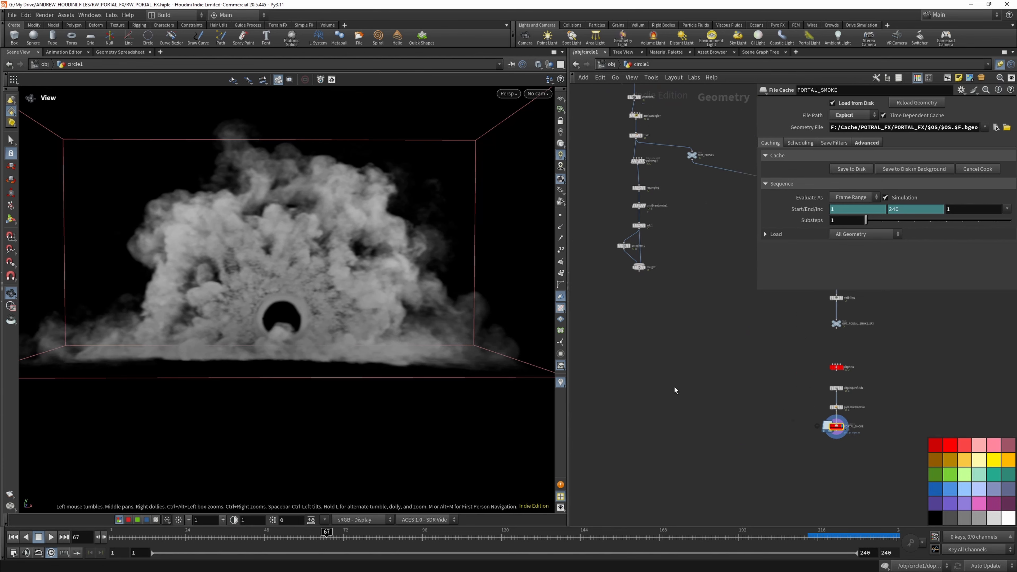
- Add a POP Network below the curve chain and wire the merge2 output into its first input
{"action": "key", "text": "Tab"}
{"action": "type", "text": "pop"}
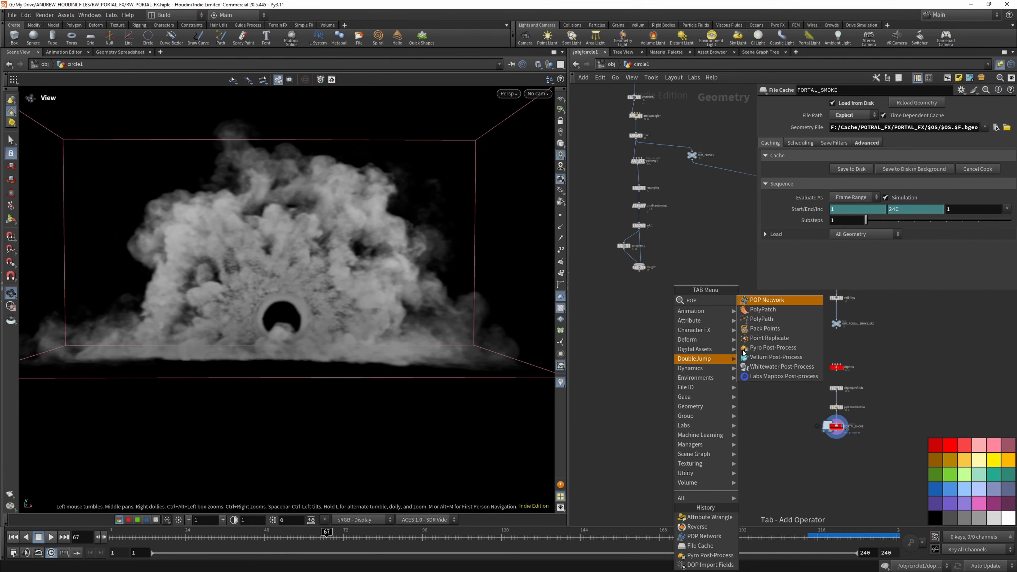
{"action": "left_click", "coordinate": [766, 301]}
{"action": "left_click", "coordinate": [689, 408]}
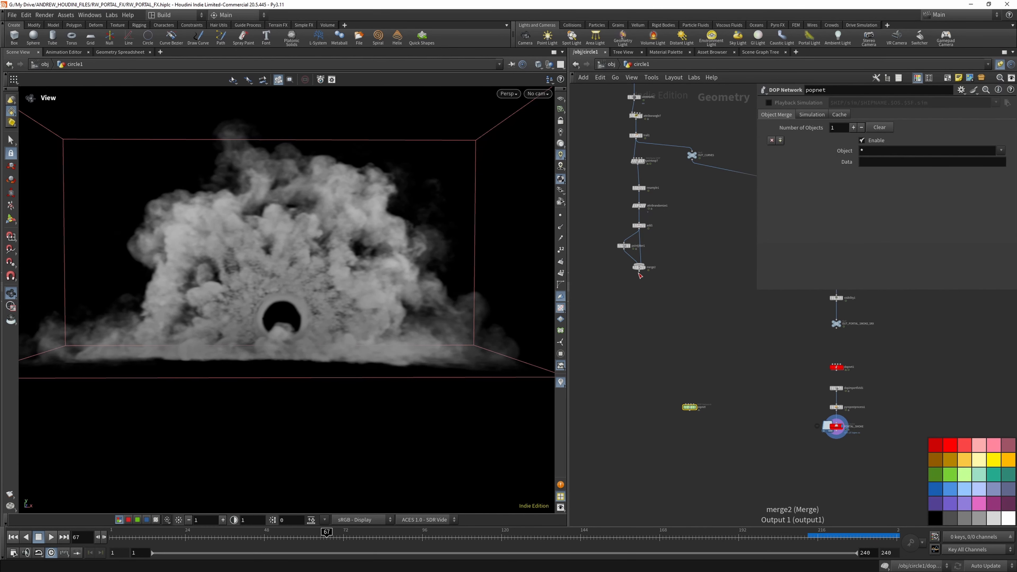
{"action": "left_click", "coordinate": [639, 271]}
{"action": "scroll", "coordinate": [683, 407], "scroll_direction": "up", "scroll_amount": 4}
{"action": "left_click", "coordinate": [684, 405]}
{"action": "scroll", "coordinate": [697, 435], "scroll_direction": "down", "scroll_amount": 3}
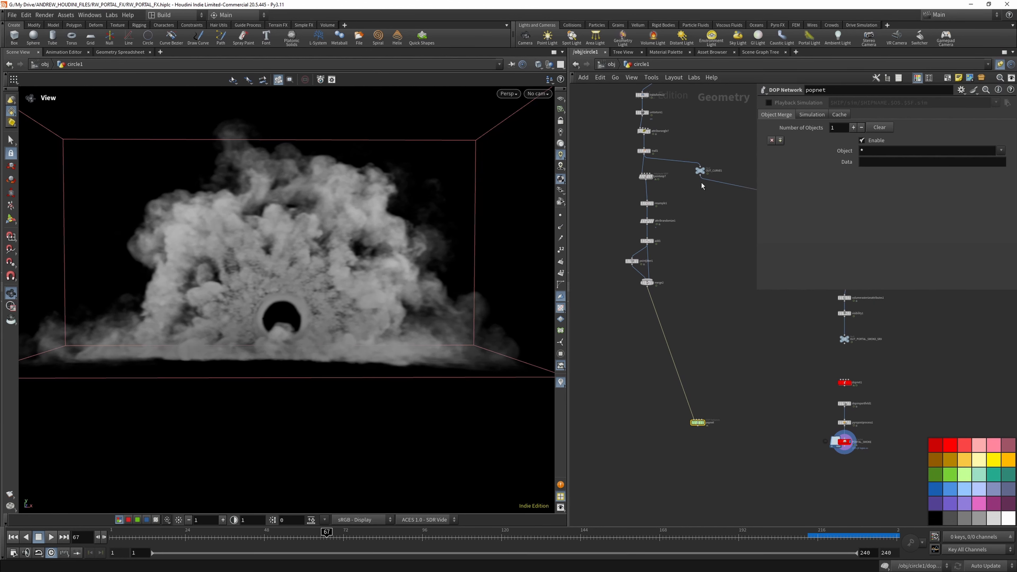
- Wire the merge1 output into the second input of the POP network
{"action": "scroll", "coordinate": [677, 238], "scroll_direction": "down", "scroll_amount": 2}
{"action": "left_click", "coordinate": [665, 125]}
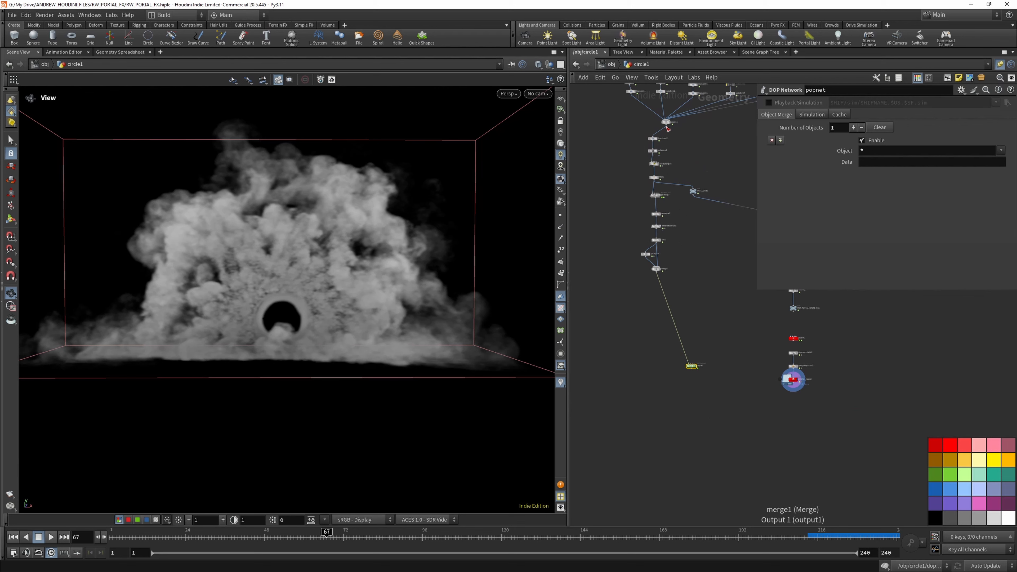
{"action": "scroll", "coordinate": [684, 364], "scroll_direction": "up", "scroll_amount": 3}
{"action": "left_click", "coordinate": [688, 363]}
{"action": "scroll", "coordinate": [704, 412], "scroll_direction": "down", "scroll_amount": 3}
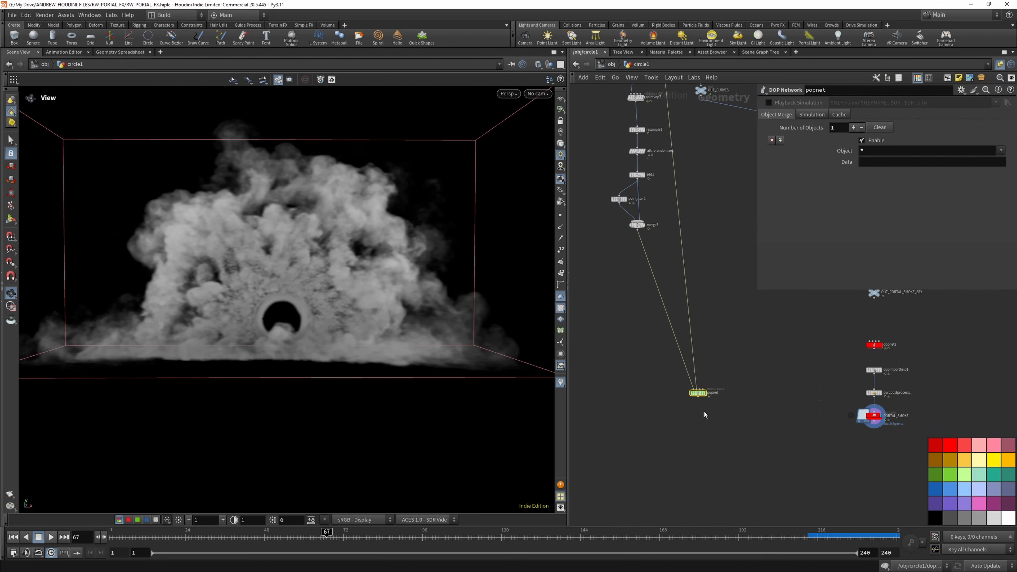
- Connect the PORTAL_SMOKE cache to the third input of the POP network and place the network slightly lower
{"action": "scroll", "coordinate": [802, 425], "scroll_direction": "up", "scroll_amount": 5}
{"action": "left_click", "coordinate": [801, 402]}
{"action": "scroll", "coordinate": [740, 408], "scroll_direction": "down", "scroll_amount": 3}
{"action": "scroll", "coordinate": [602, 382], "scroll_direction": "up", "scroll_amount": 1}
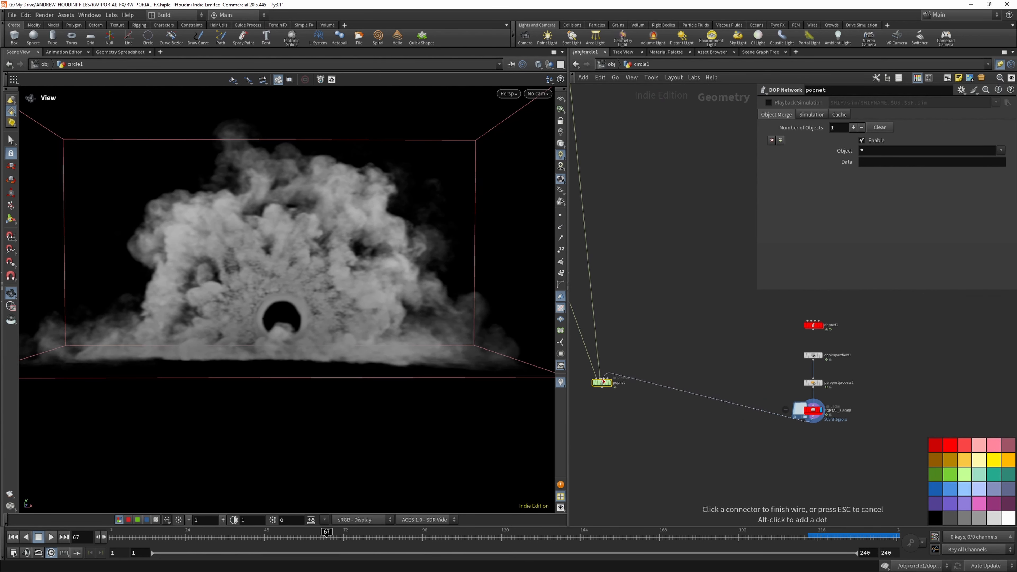
{"action": "left_click", "coordinate": [604, 378]}
{"action": "left_click_drag", "start_coordinate": [603, 381], "coordinate": [603, 414]}
{"action": "scroll", "coordinate": [686, 352], "scroll_direction": "down", "scroll_amount": 3}
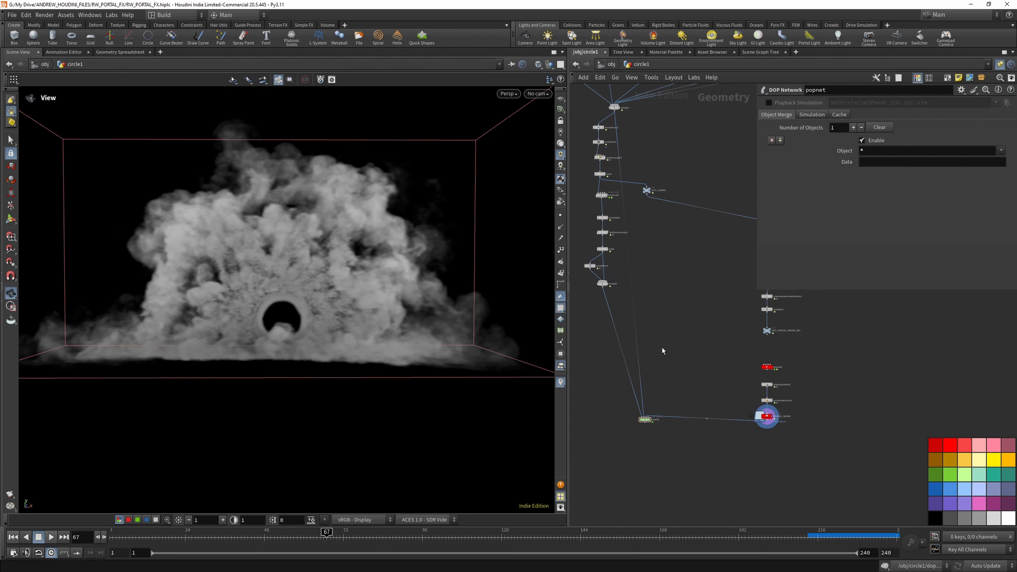
- Insert a Reverse node on the wire between merge1 and the POP network and display its curves
{"action": "key", "text": "Tab"}
{"action": "type", "text": "REVE"}
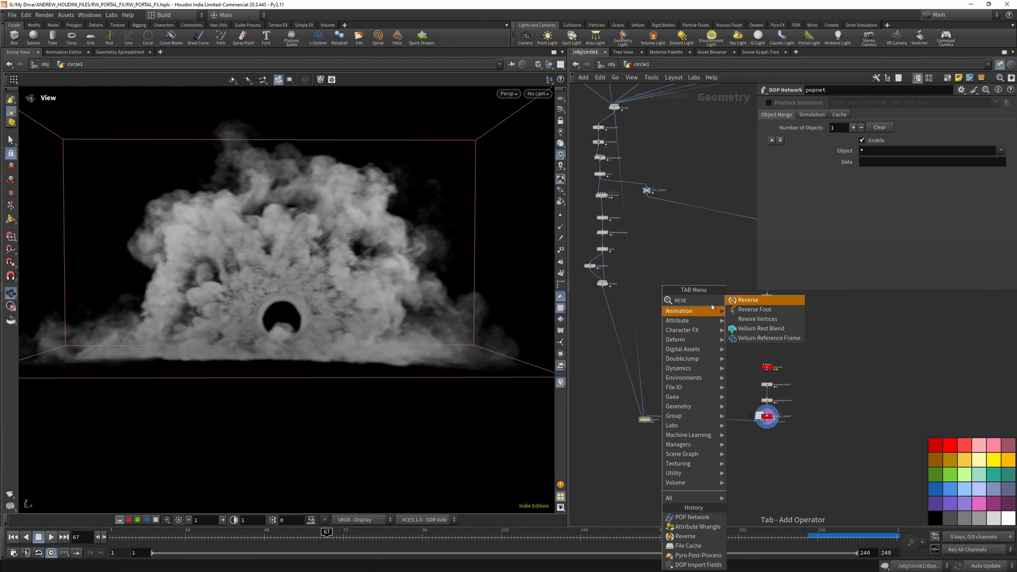
{"action": "key", "text": "Return"}
{"action": "left_click", "coordinate": [634, 317]}
{"action": "scroll", "coordinate": [635, 316], "scroll_direction": "up", "scroll_amount": 5}
{"action": "left_click", "coordinate": [636, 311]}
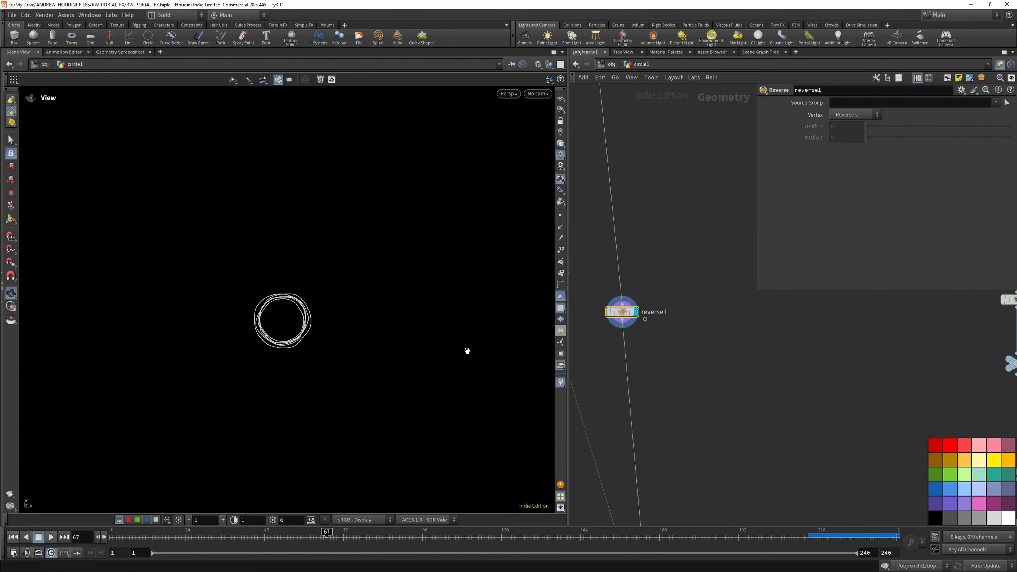
{"action": "scroll", "coordinate": [648, 277], "scroll_direction": "down", "scroll_amount": 3}
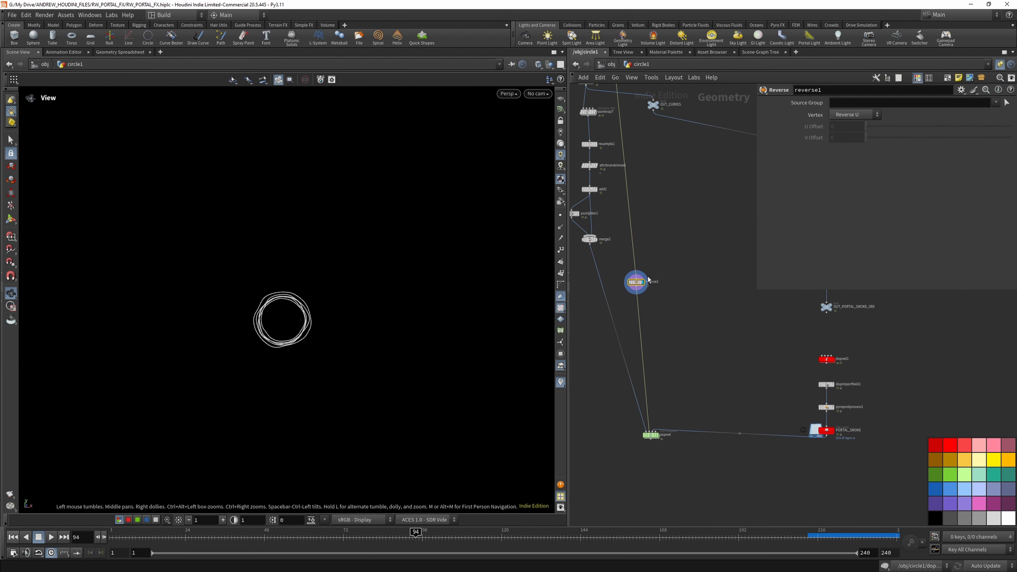
{"action": "scroll", "coordinate": [648, 432], "scroll_direction": "up", "scroll_amount": 4}
- Inside the POP network, set the Emission Type of source_first_input to All Points
{"action": "left_click", "coordinate": [649, 433]}
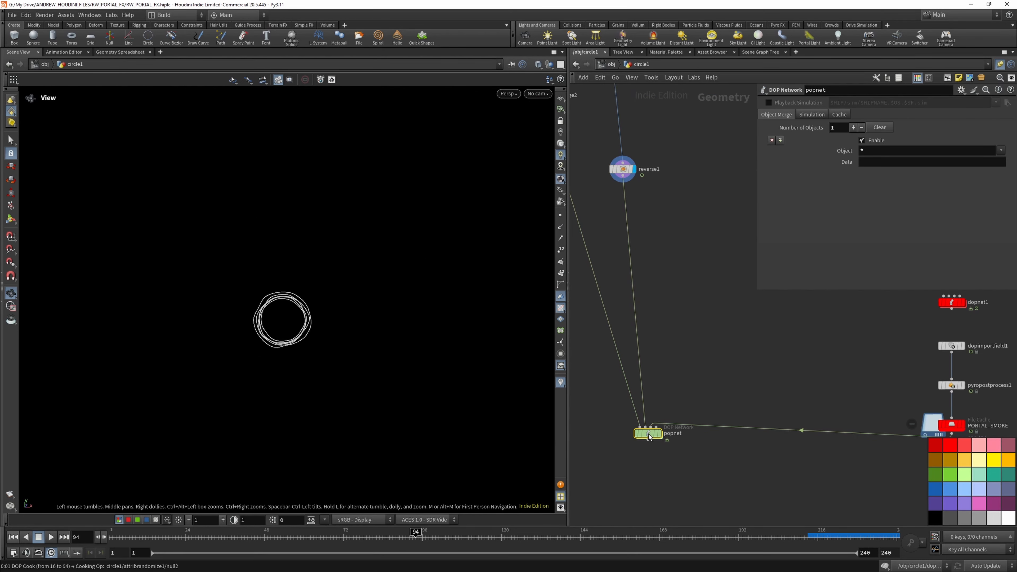
{"action": "double_click", "coordinate": [649, 432]}
{"action": "scroll", "coordinate": [686, 362], "scroll_direction": "up", "scroll_amount": 3}
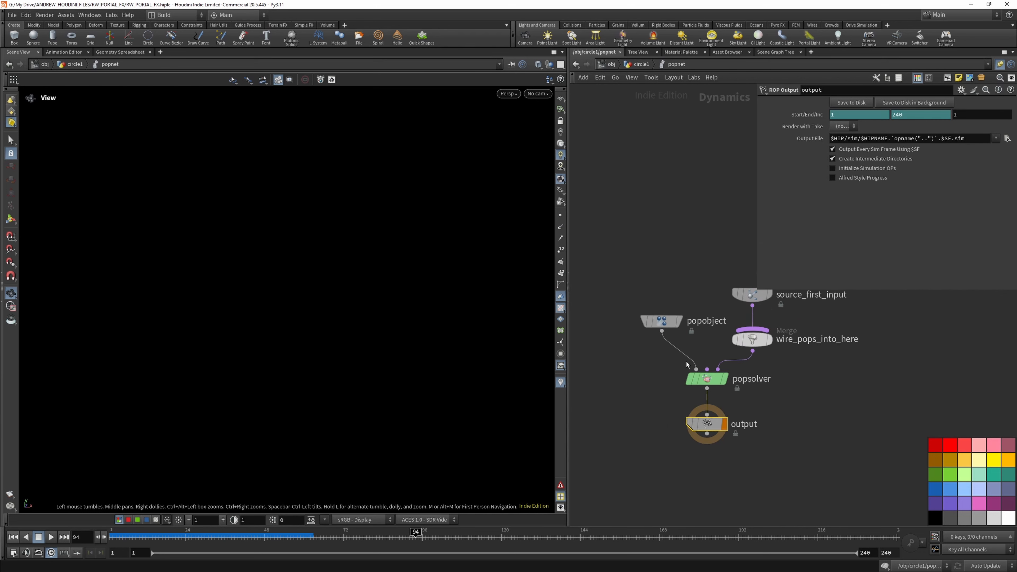
{"action": "scroll", "coordinate": [725, 318], "scroll_direction": "up", "scroll_amount": 2}
{"action": "left_click", "coordinate": [687, 325]}
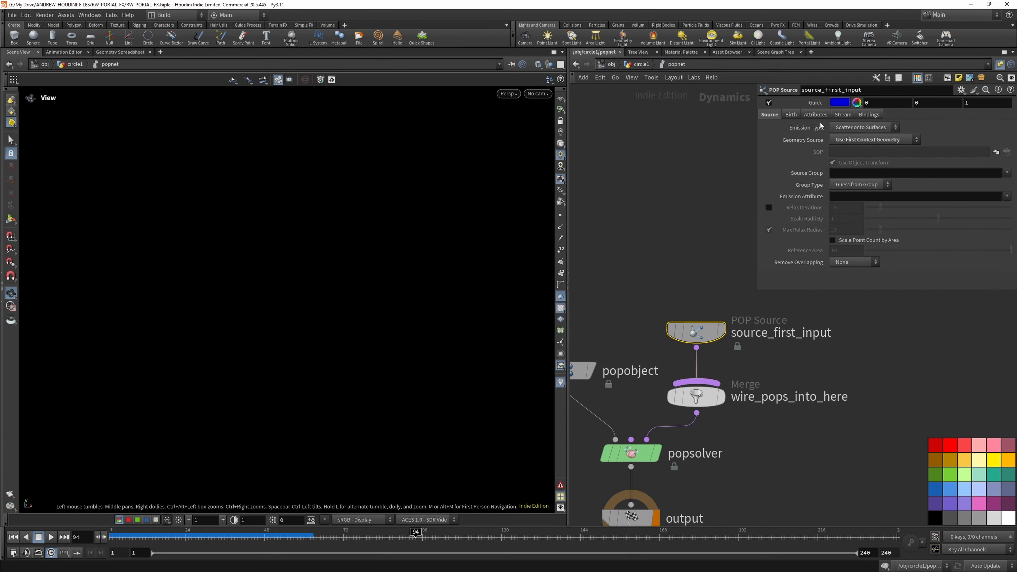
{"action": "left_click", "coordinate": [839, 127]}
{"action": "left_click", "coordinate": [841, 137]}
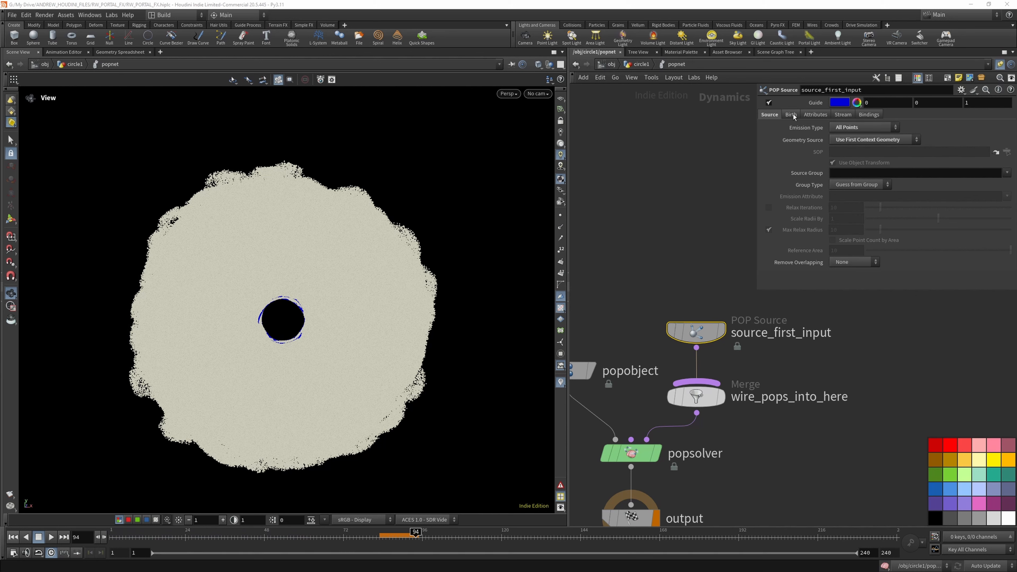
- Set the POP source's Life Expectancy to 2 and Life Variance to .2
{"action": "left_click", "coordinate": [791, 114]}
{"action": "left_click", "coordinate": [843, 225]}
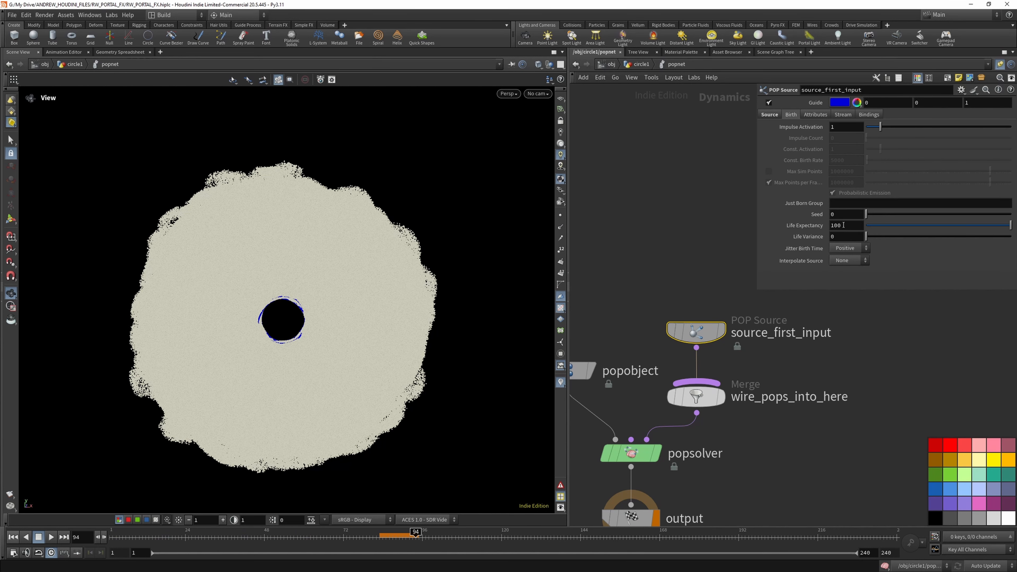
{"action": "left_click_drag", "start_coordinate": [843, 225], "coordinate": [817, 227]}
{"action": "type", "text": "2"}
{"action": "key", "text": "Return"}
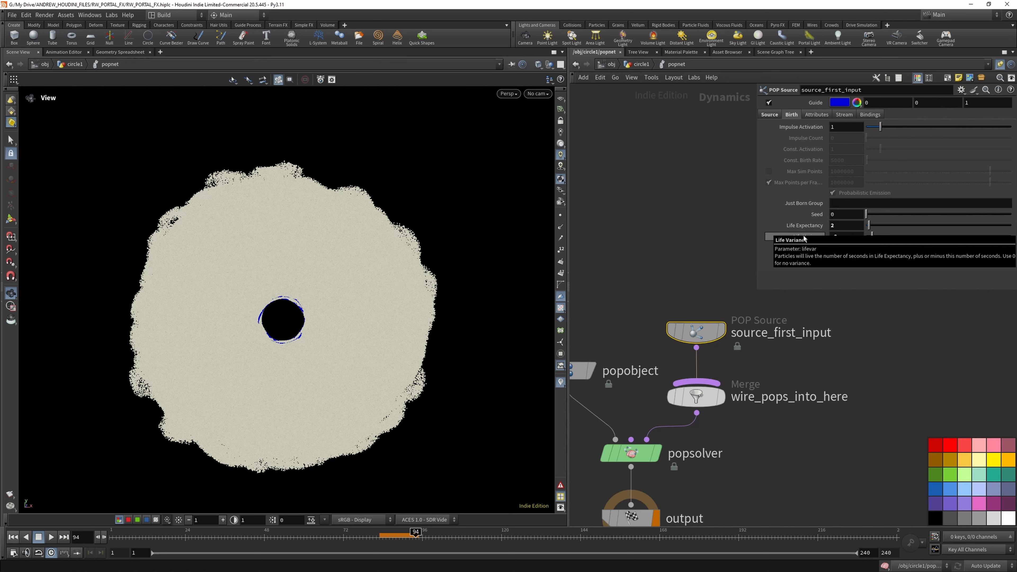
{"action": "left_click", "coordinate": [769, 114]}
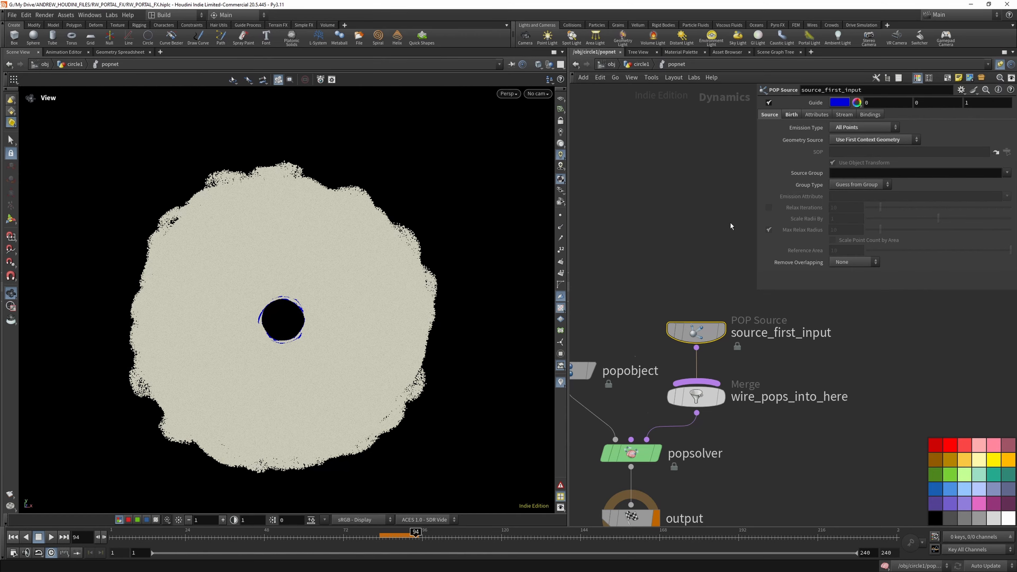
- Play the particle simulation from the first frame to frame 29 to check the emission
{"action": "scroll", "coordinate": [730, 225], "scroll_direction": "down", "scroll_amount": 3}
{"action": "left_click", "coordinate": [13, 539]}
{"action": "left_click", "coordinate": [50, 538]}
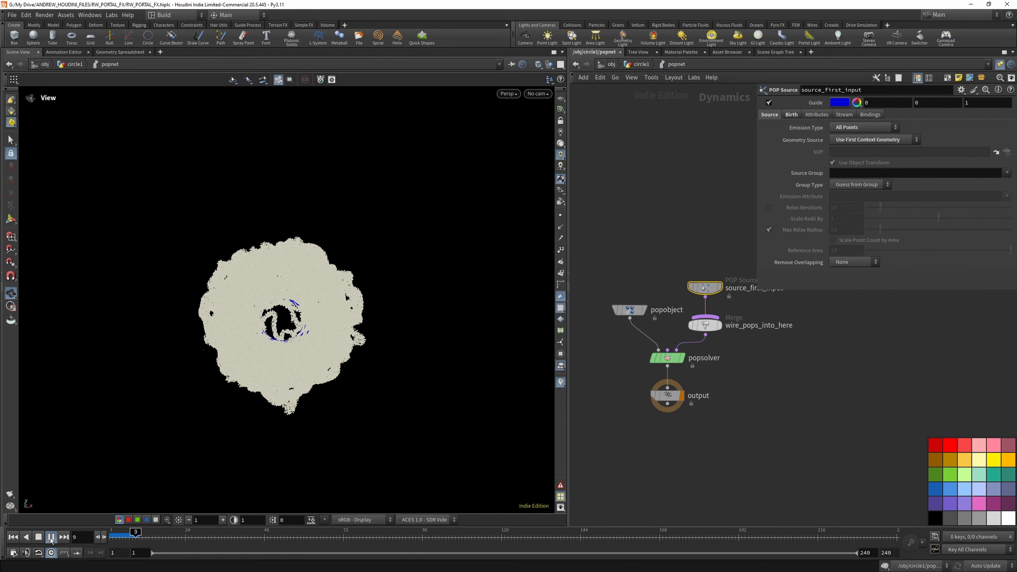
{"action": "left_click", "coordinate": [51, 537]}
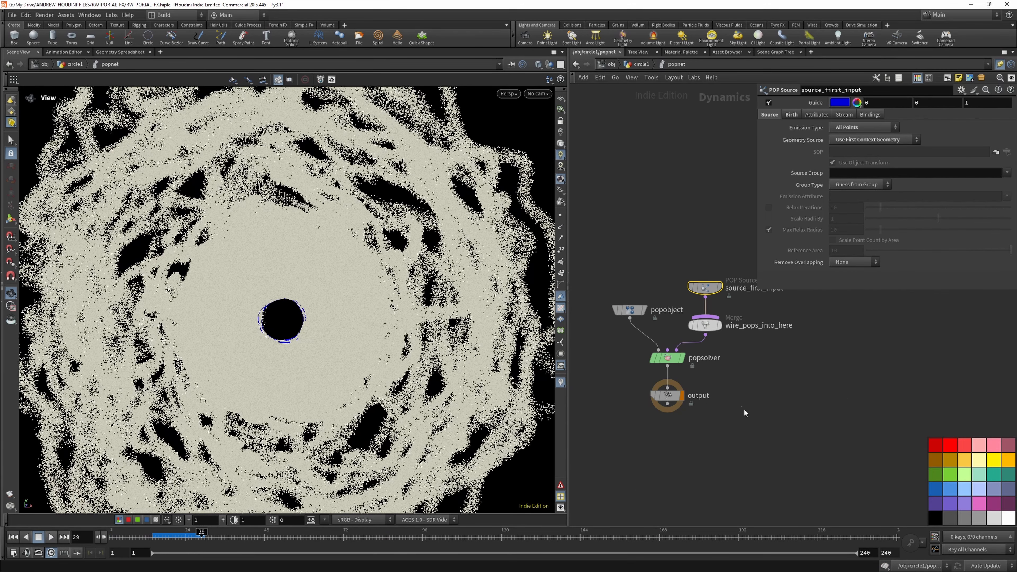
- Make room above the output node and add a Ground Plane node beside the POP solver chain
{"action": "left_click_drag", "start_coordinate": [673, 395], "coordinate": [673, 421]}
{"action": "scroll", "coordinate": [654, 247], "scroll_direction": "down", "scroll_amount": 3}
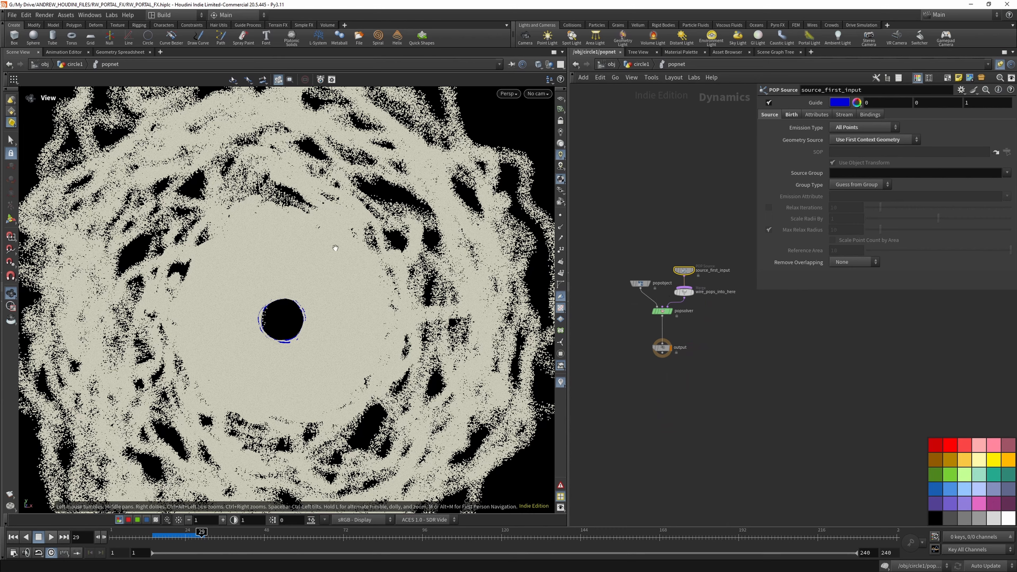
{"action": "scroll", "coordinate": [265, 269], "scroll_direction": "down", "scroll_amount": 3}
{"action": "key", "text": "Tab"}
{"action": "type", "text": "groun"}
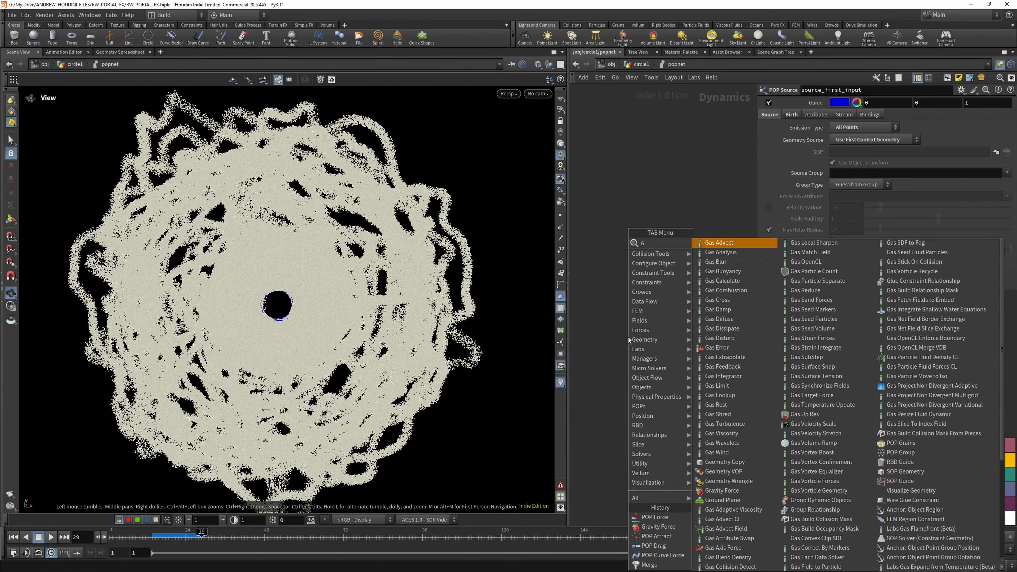
{"action": "key", "text": "Return"}
{"action": "left_click", "coordinate": [646, 324]}
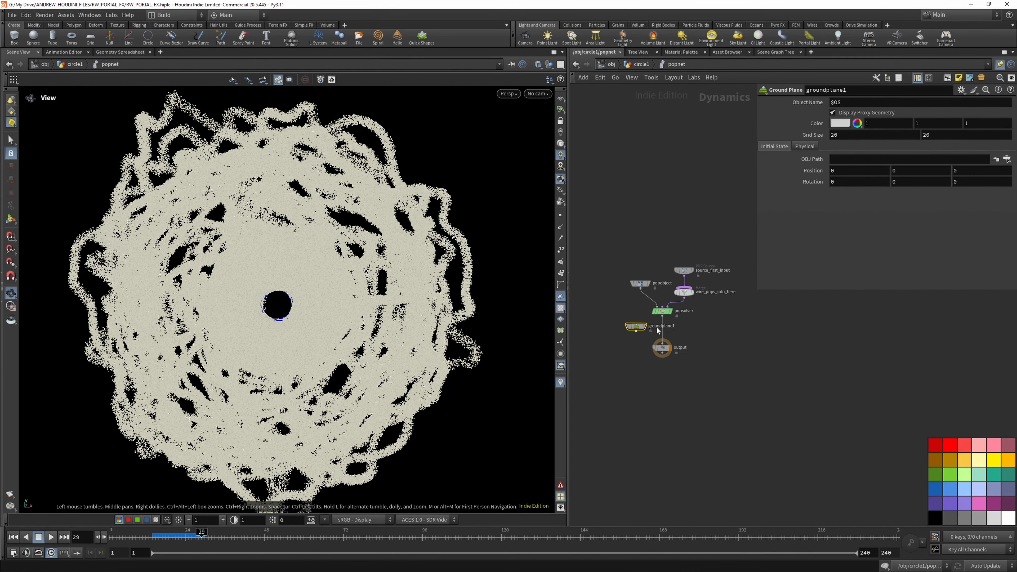
- Insert a Merge between popsolver and output, and connect groundplane1 to it as the first input
{"action": "scroll", "coordinate": [665, 328], "scroll_direction": "up", "scroll_amount": 2}
{"action": "key", "text": "Tab"}
{"action": "mouse_move", "coordinate": [711, 307]}
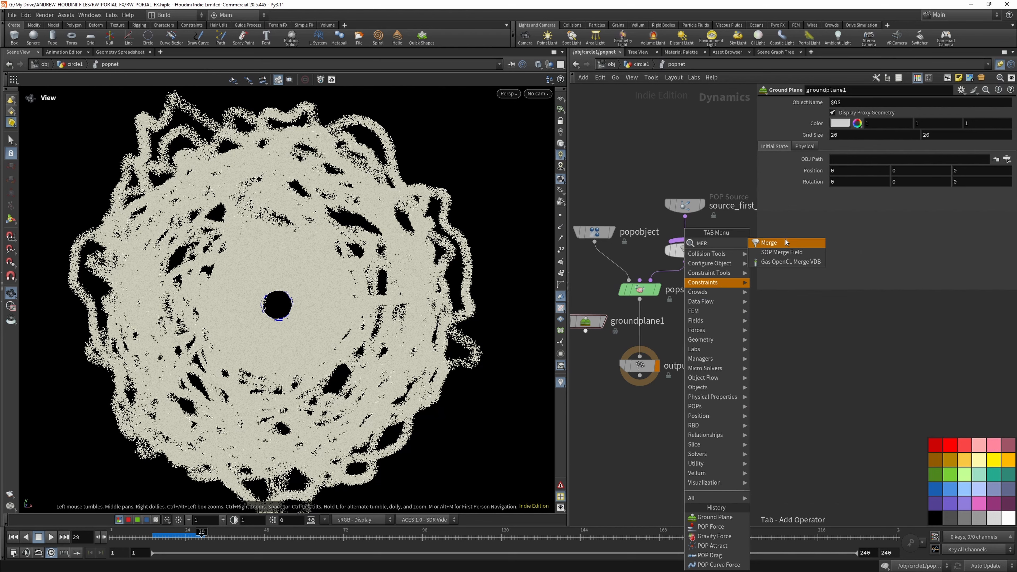
{"action": "left_click", "coordinate": [773, 243]}
{"action": "left_click", "coordinate": [640, 336]}
{"action": "left_click_drag", "start_coordinate": [585, 331], "coordinate": [634, 336]}
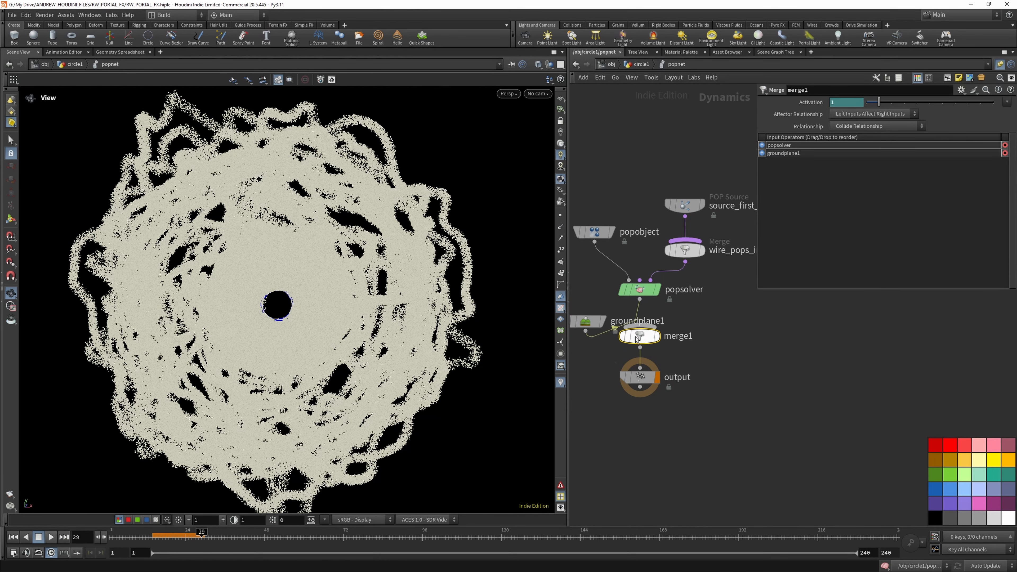
{"action": "scroll", "coordinate": [647, 397], "scroll_direction": "down", "scroll_amount": 4}
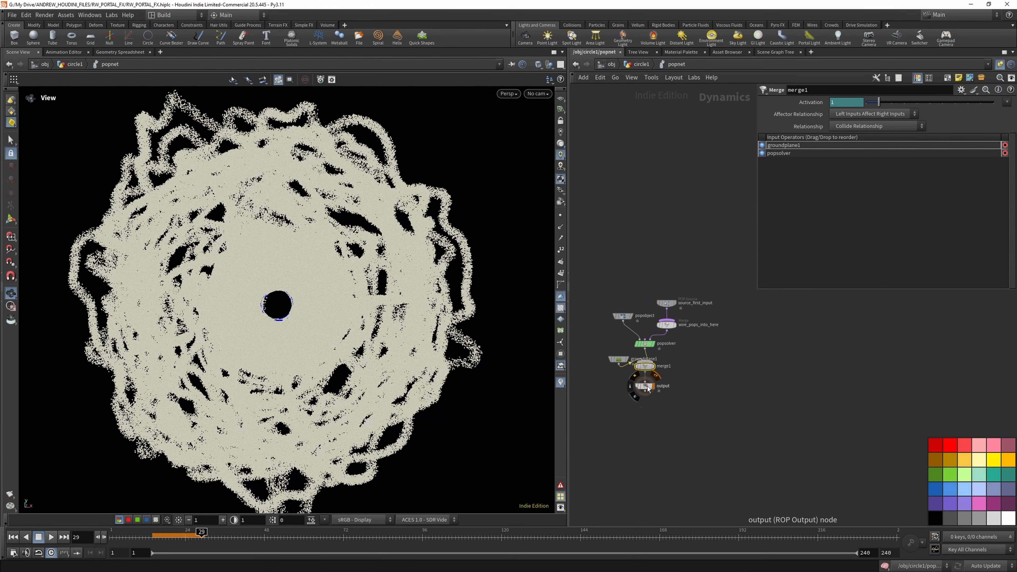
{"action": "left_click_drag", "start_coordinate": [648, 386], "coordinate": [646, 434]}
- Copy the Closed Below value of smokeobject_sparse1's Y boundary from dopnet1 and return inside the POP network
{"action": "left_click", "coordinate": [641, 64]}
{"action": "scroll", "coordinate": [747, 416], "scroll_direction": "down", "scroll_amount": 3}
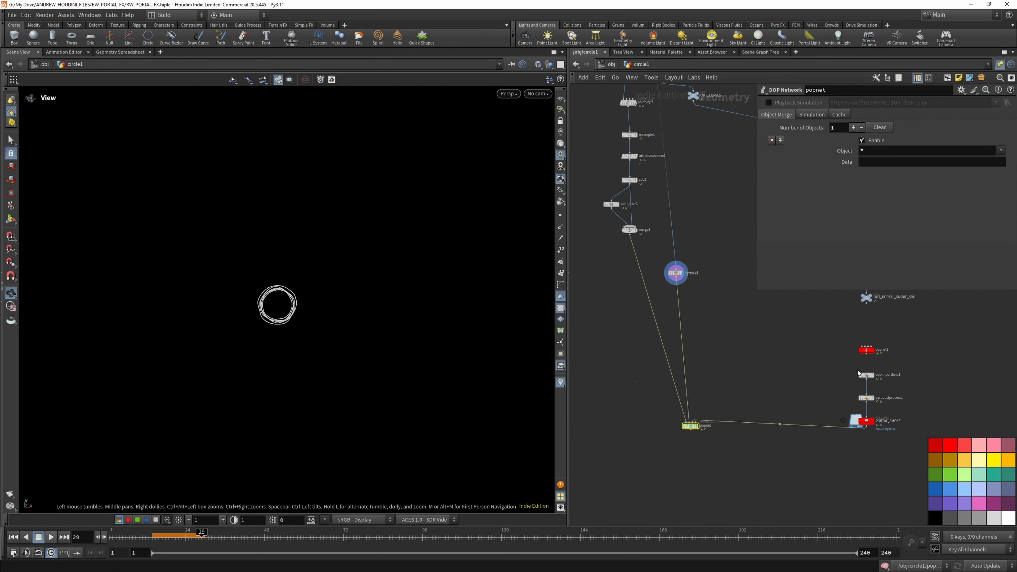
{"action": "scroll", "coordinate": [857, 370], "scroll_direction": "up", "scroll_amount": 5}
{"action": "double_click", "coordinate": [872, 336]}
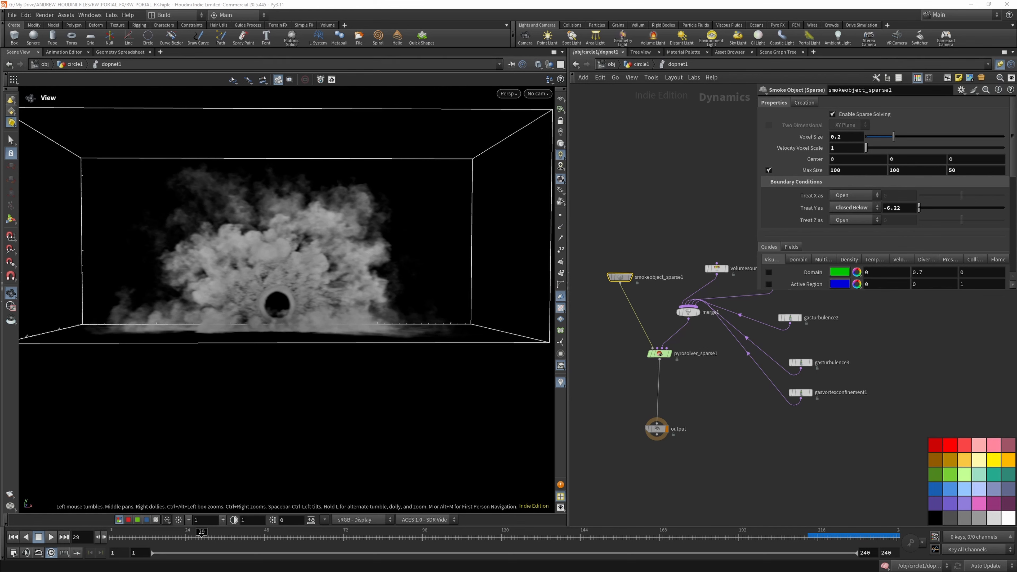
{"action": "left_click", "coordinate": [658, 353]}
{"action": "left_click", "coordinate": [619, 276]}
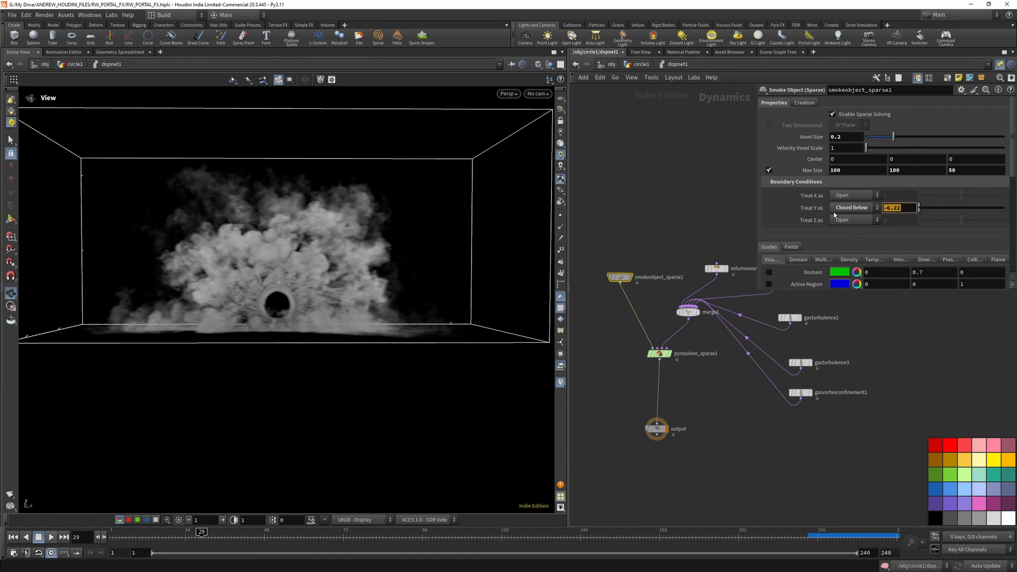
{"action": "left_click", "coordinate": [641, 64]}
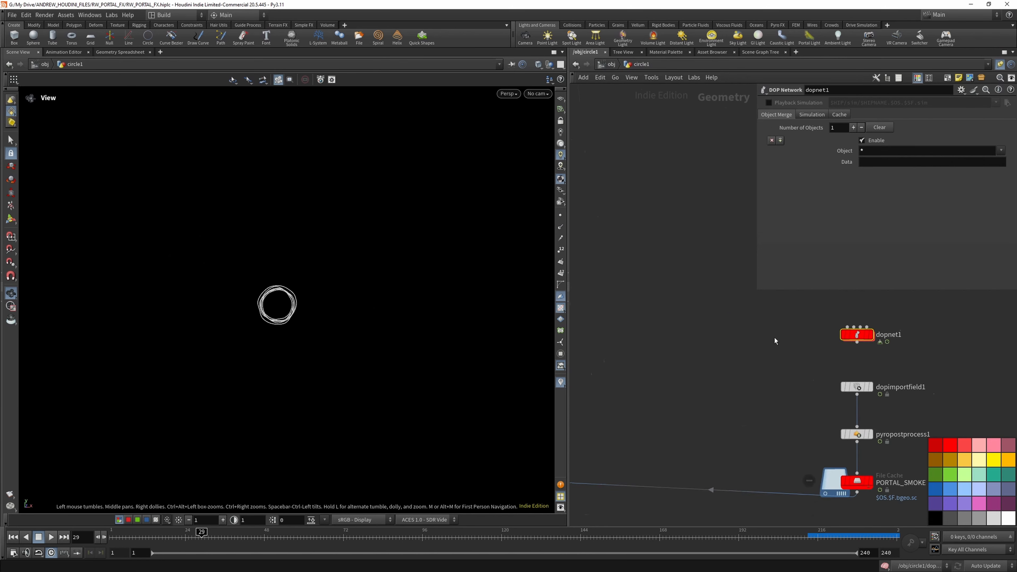
{"action": "double_click", "coordinate": [659, 399]}
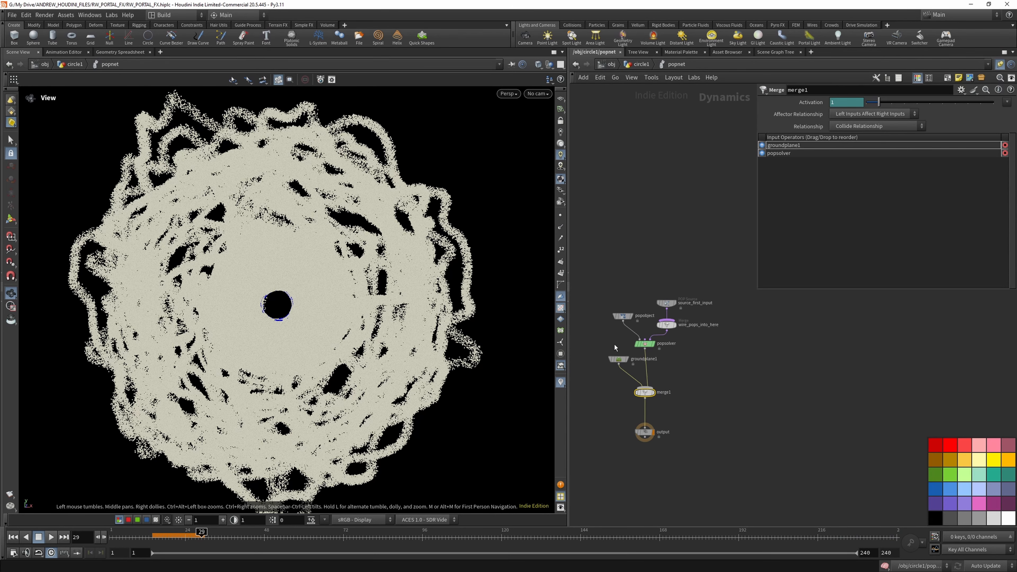
- Set the Y position of groundplane1 to -6.22
{"action": "left_click", "coordinate": [619, 357]}
{"action": "left_click", "coordinate": [903, 173]}
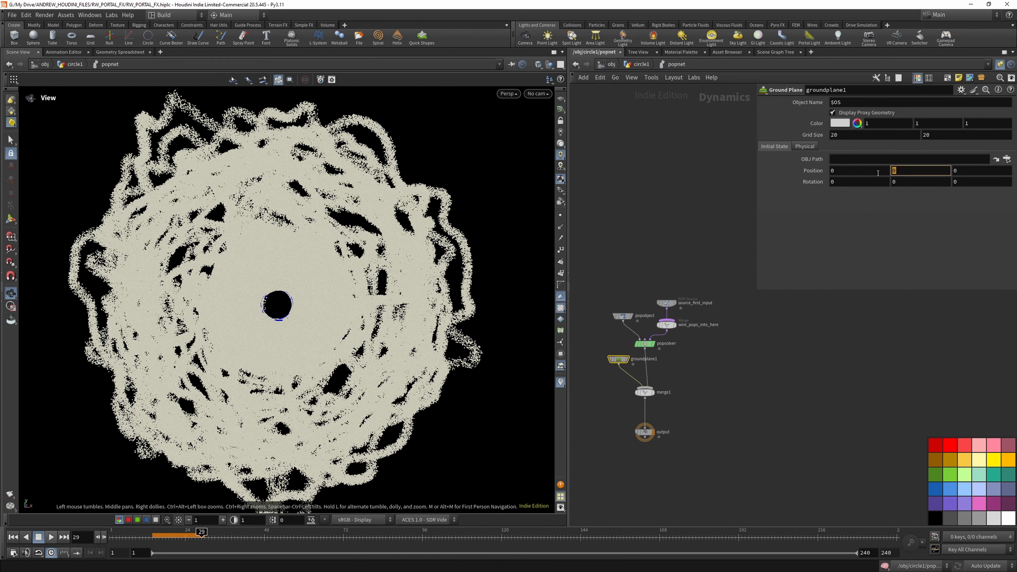
{"action": "type", "text": "-6.22"}
{"action": "key", "text": "Return"}
- Replay the particle simulation from the first frame to about frame 30 to check the collision with the ground plane
{"action": "left_click", "coordinate": [13, 537]}
{"action": "left_click", "coordinate": [52, 537]}
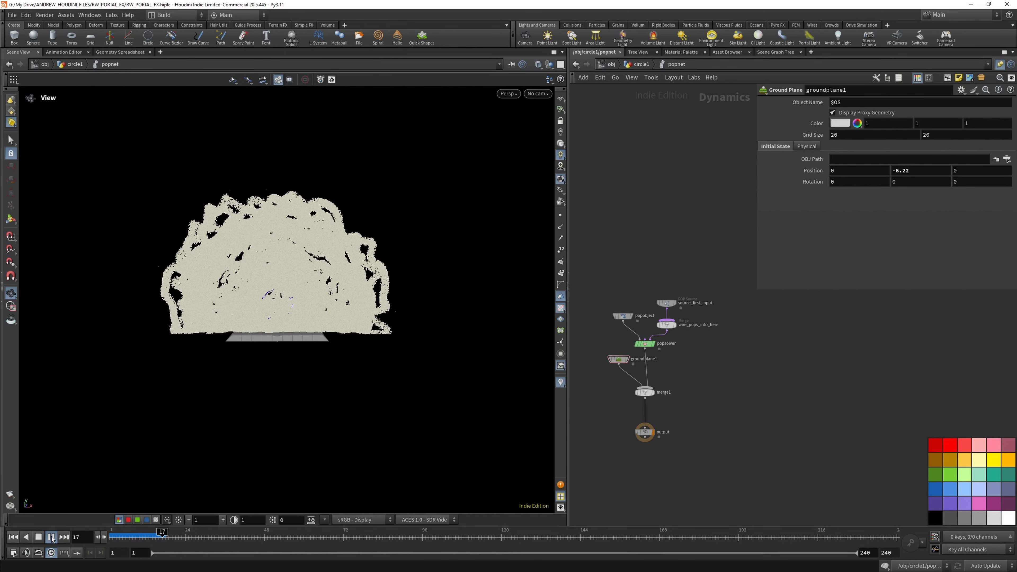
{"action": "left_click", "coordinate": [52, 538]}
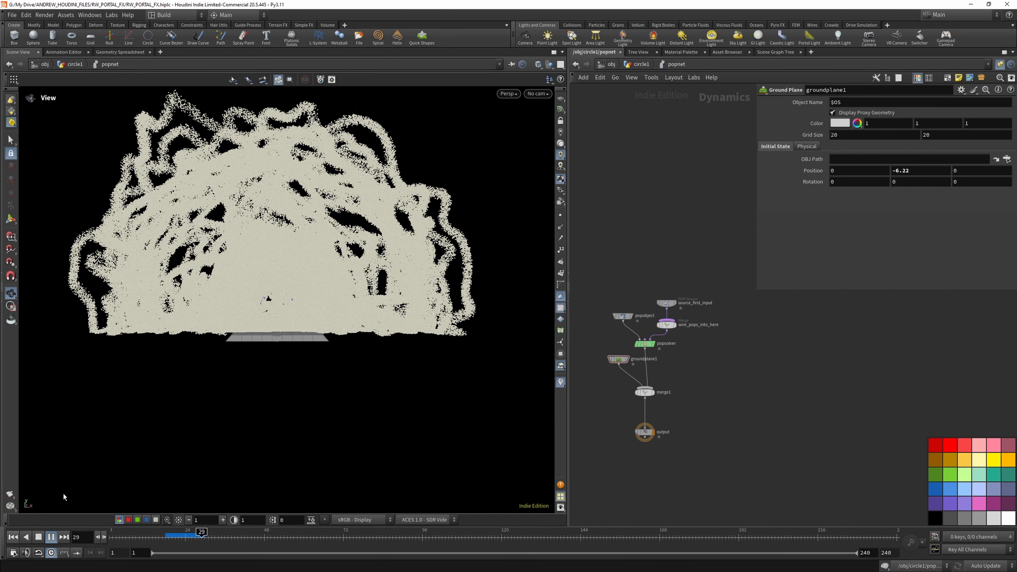
- Save the scene file
{"action": "left_click", "coordinate": [12, 15]}
{"action": "left_click", "coordinate": [24, 77]}
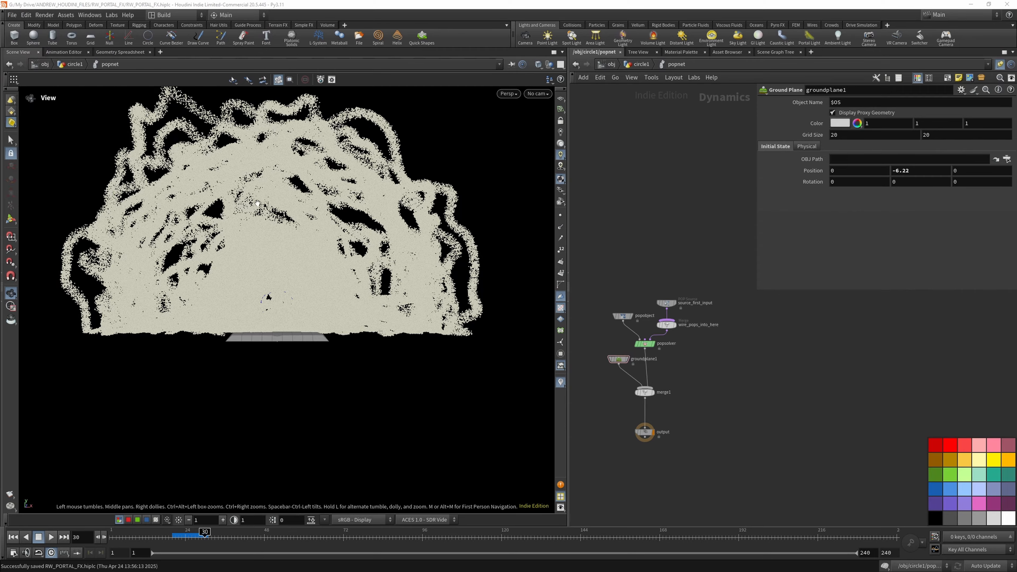
{"action": "left_click_drag", "start_coordinate": [258, 203], "coordinate": [367, 142]}
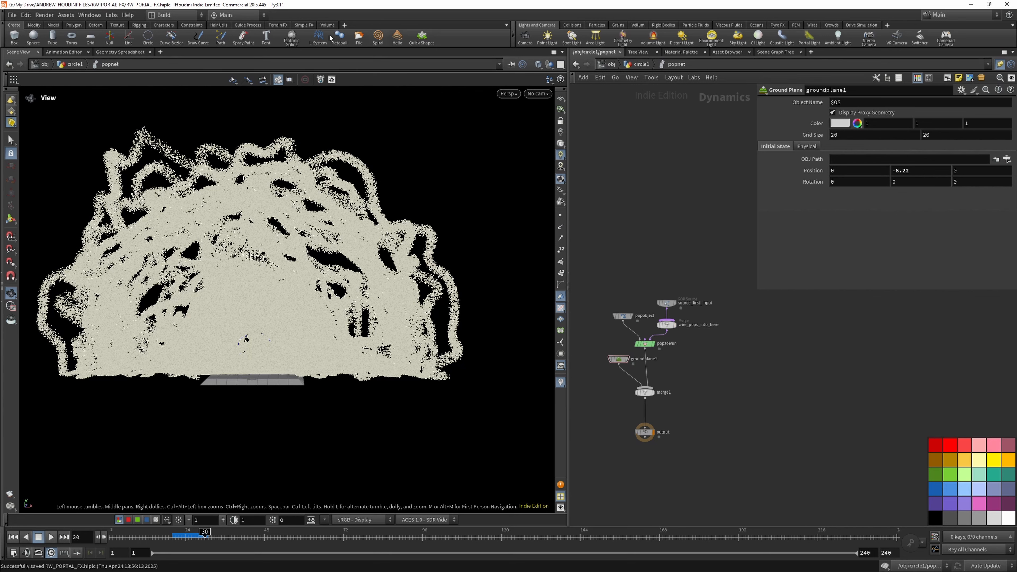
{"action": "left_click", "coordinate": [15, 18]}
{"action": "left_click", "coordinate": [28, 73]}
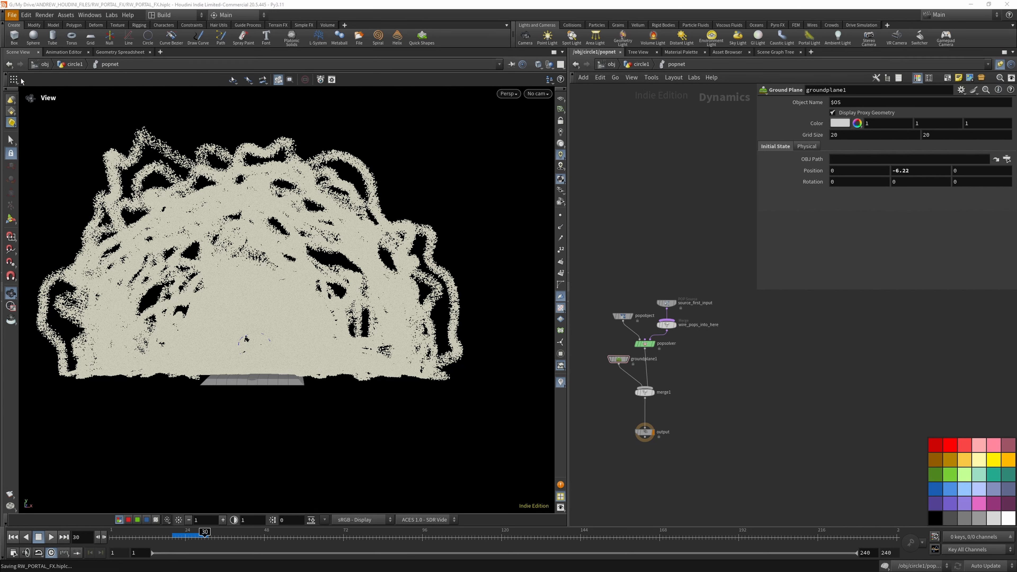
- Return to circle1, add a Point VOP below popnet wired to its output, and enter the new node
{"action": "left_click", "coordinate": [639, 66]}
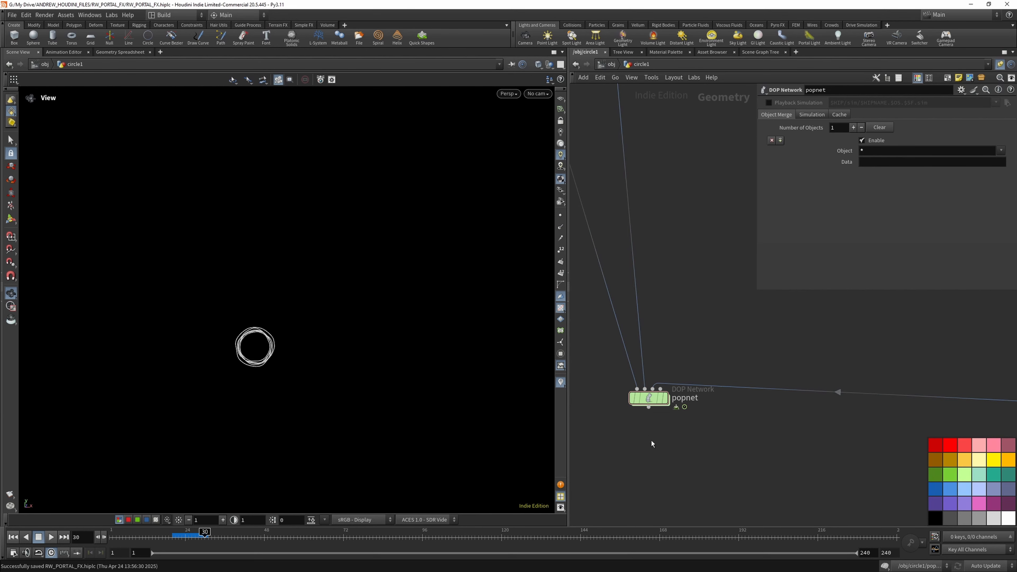
{"action": "key", "text": "Tab"}
{"action": "type", "text": "POINTVOP"}
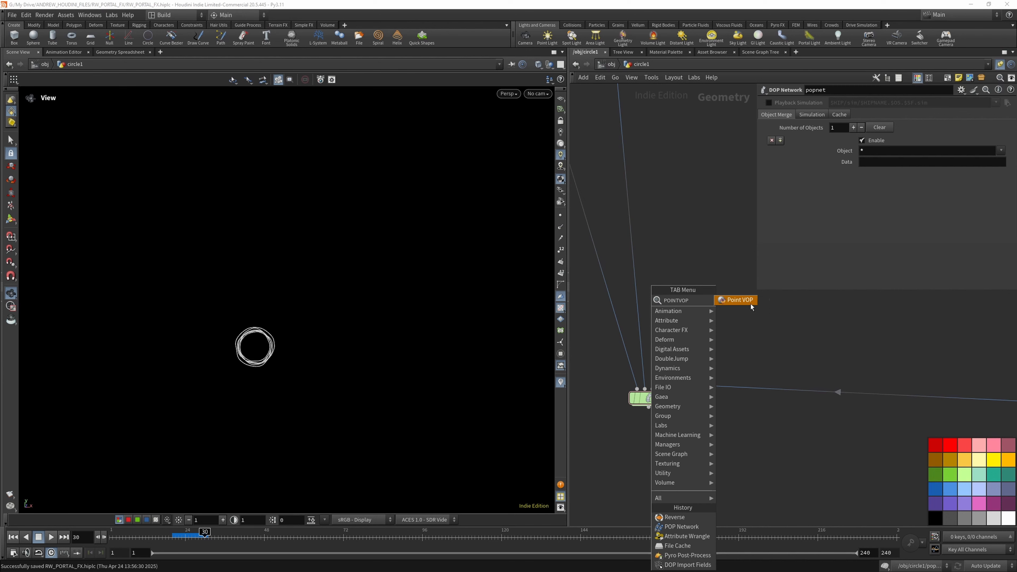
{"action": "left_click", "coordinate": [740, 299]}
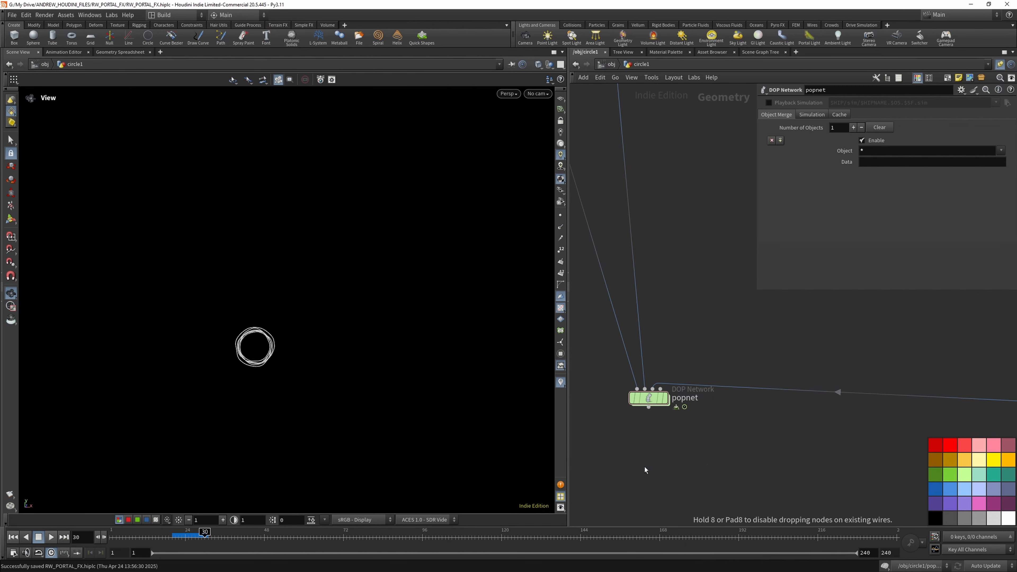
{"action": "left_click", "coordinate": [647, 470]}
{"action": "double_click", "coordinate": [648, 472]}
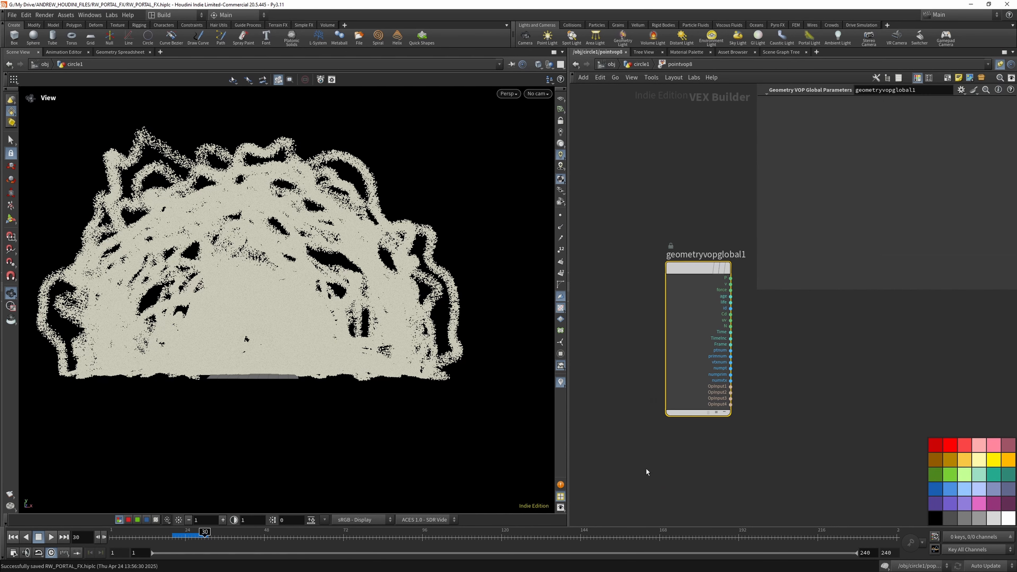
- Add a Length node and feed it the v output of geometryvopglobal1
{"action": "scroll", "coordinate": [716, 371], "scroll_direction": "down", "scroll_amount": 3}
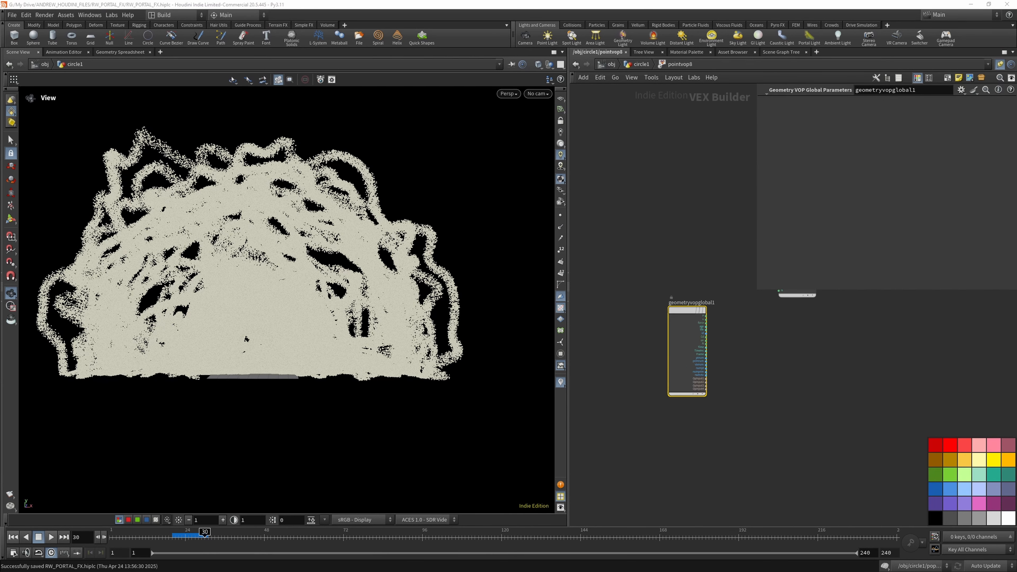
{"action": "key", "text": "Tab"}
{"action": "type", "text": "L"}
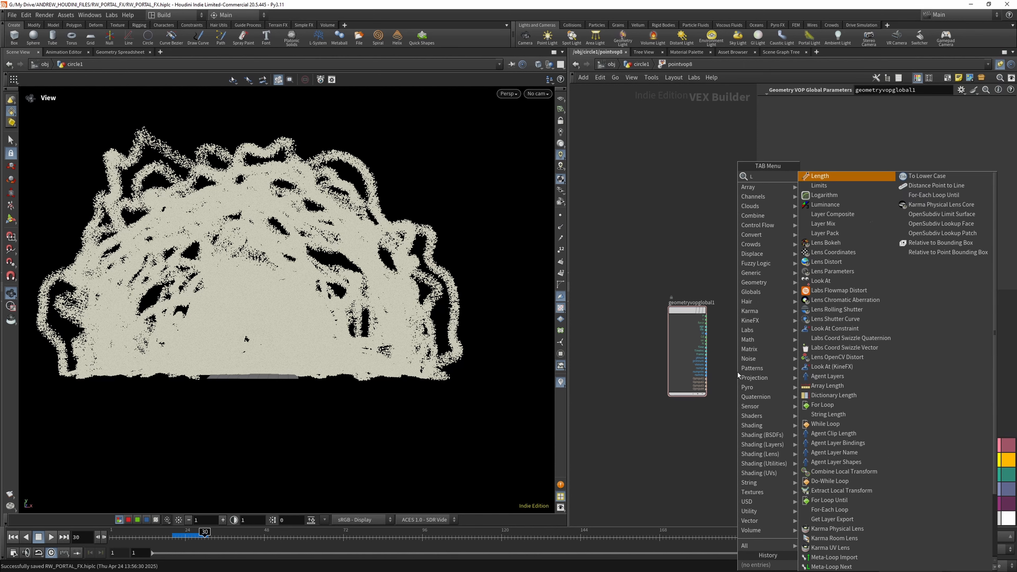
{"action": "type", "text": "ENG"}
{"action": "left_click", "coordinate": [822, 176]}
{"action": "left_click", "coordinate": [756, 368]}
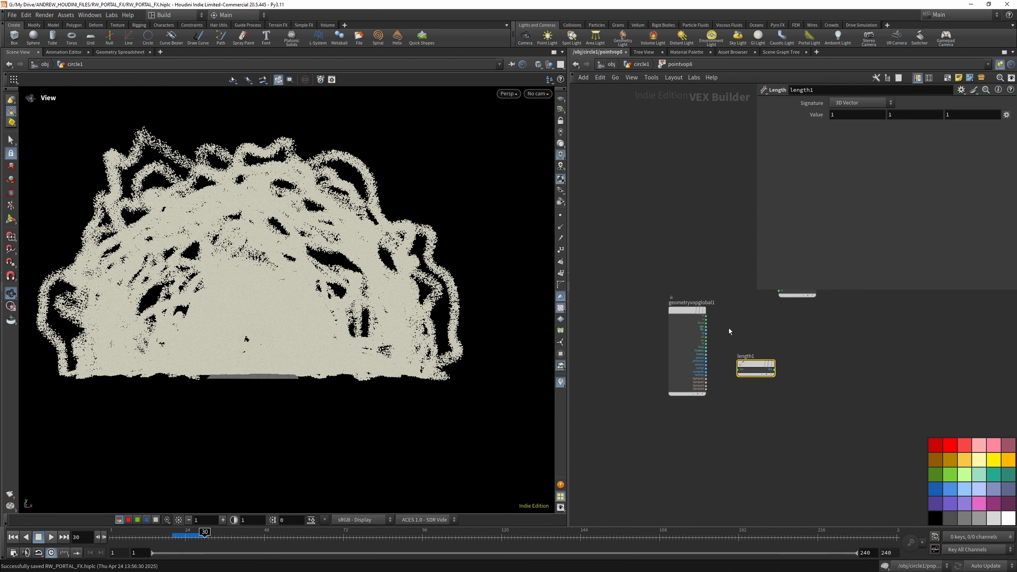
{"action": "left_click", "coordinate": [705, 323]}
{"action": "left_click", "coordinate": [738, 369]}
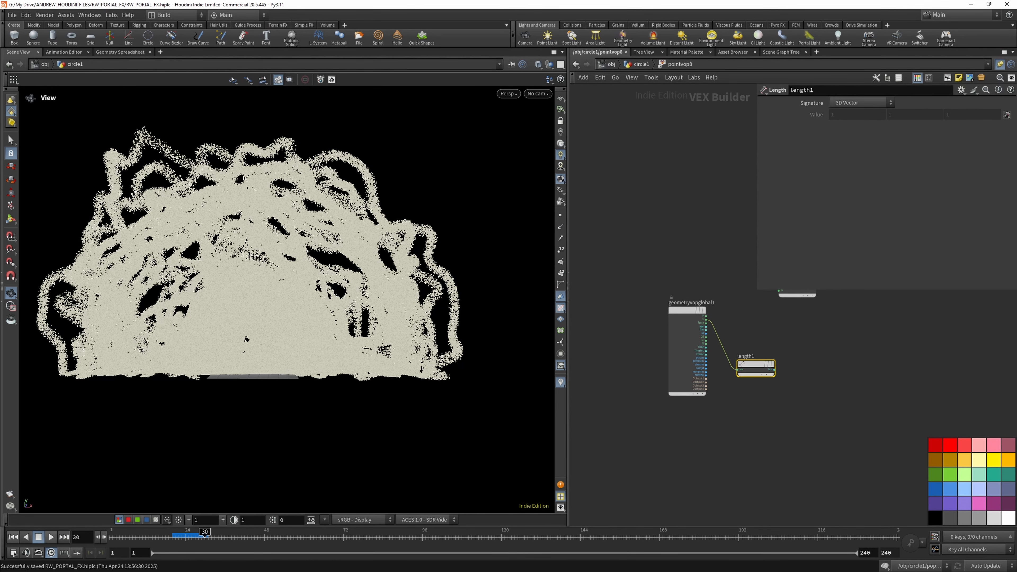
- Add a Fit Range node and connect the len output of length1 to its val input
{"action": "scroll", "coordinate": [789, 397], "scroll_direction": "up", "scroll_amount": 3}
{"action": "scroll", "coordinate": [621, 349], "scroll_direction": "down", "scroll_amount": 3}
{"action": "scroll", "coordinate": [733, 352], "scroll_direction": "up", "scroll_amount": 4}
{"action": "left_click", "coordinate": [732, 352]}
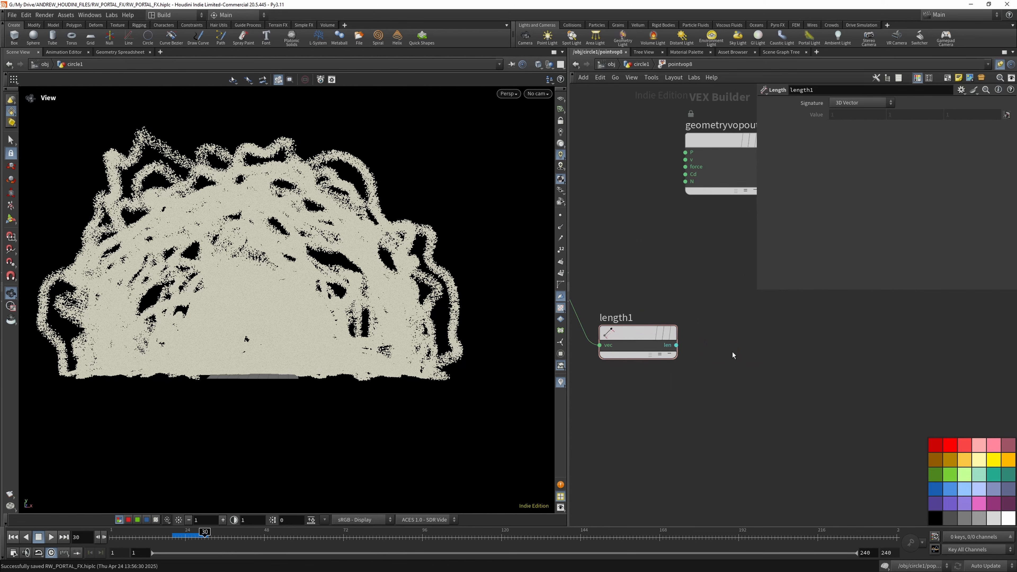
{"action": "key", "text": "Tab"}
{"action": "type", "text": "fit"}
{"action": "left_click", "coordinate": [824, 176]}
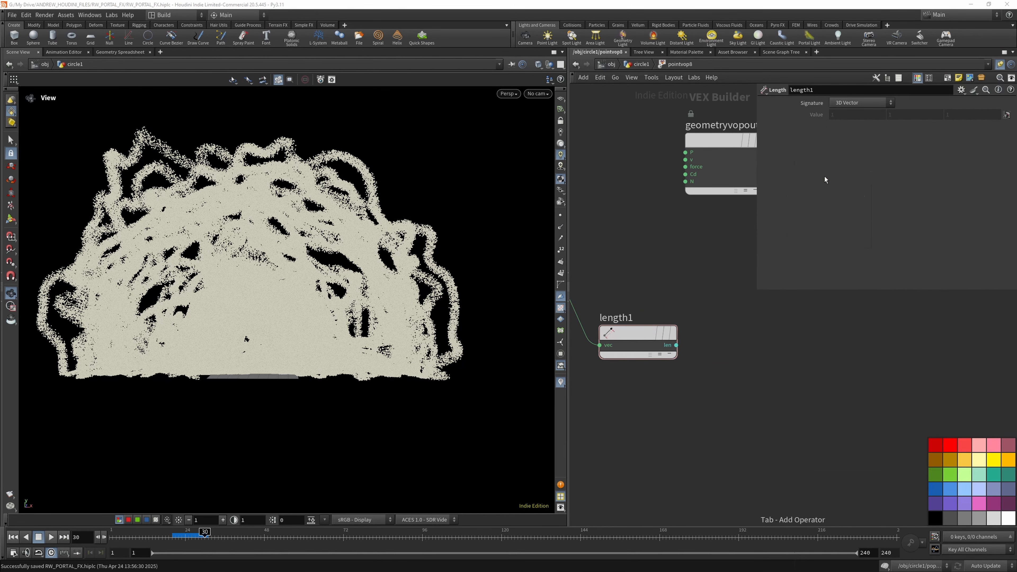
{"action": "left_click", "coordinate": [768, 359]}
{"action": "left_click_drag", "start_coordinate": [676, 345], "coordinate": [730, 349]}
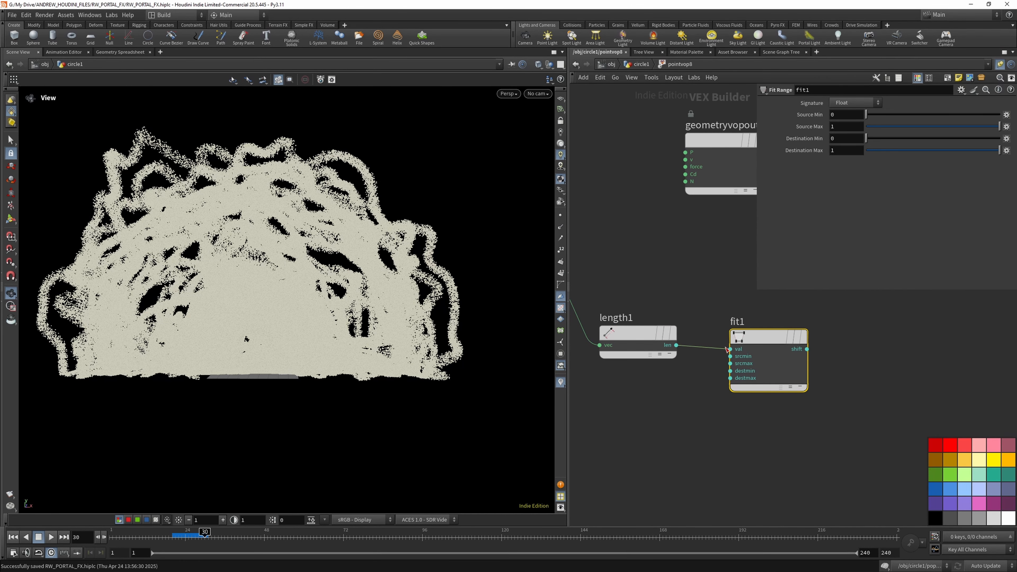
- Promote the srcmin and srcmax inputs of fit1 to parameters
{"action": "right_click", "coordinate": [731, 356]}
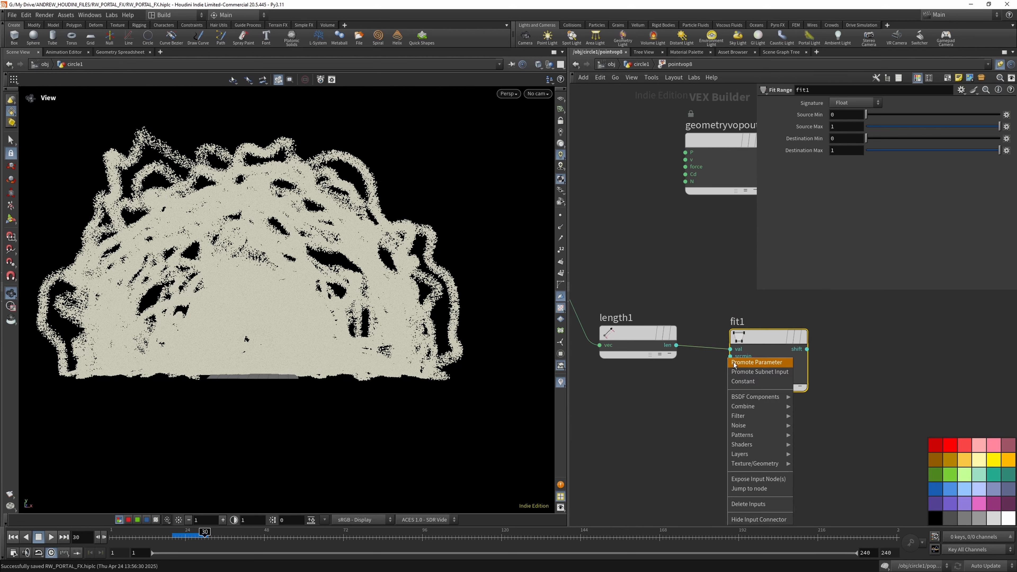
{"action": "left_click", "coordinate": [735, 363]}
{"action": "right_click", "coordinate": [730, 363]}
{"action": "left_click", "coordinate": [735, 368]}
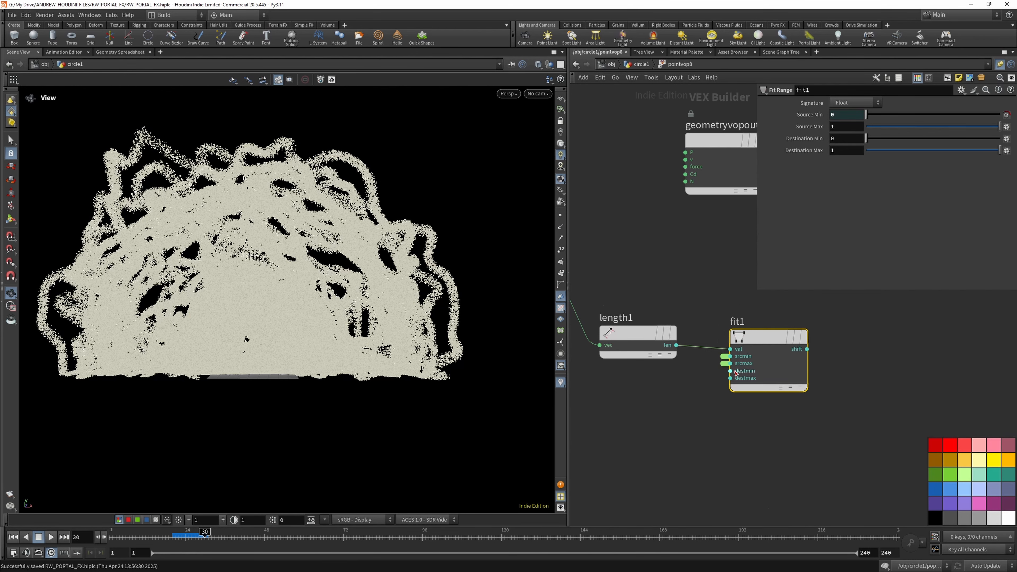
- Add a Ramp Parameter node and connect the shift output of fit1 to its input
{"action": "scroll", "coordinate": [676, 375], "scroll_direction": "down", "scroll_amount": 3}
{"action": "key", "text": "Tab"}
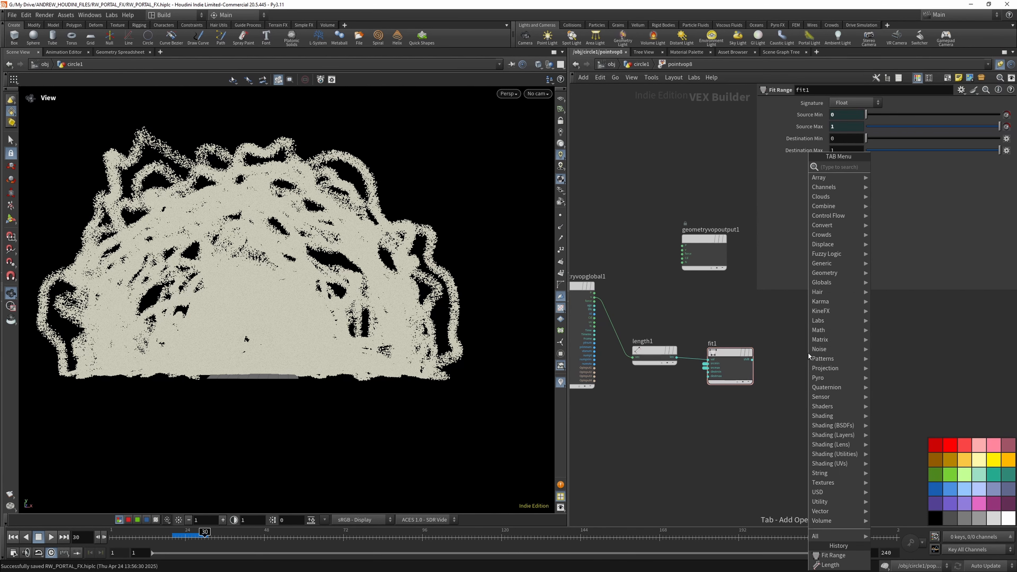
{"action": "type", "text": "ramp"}
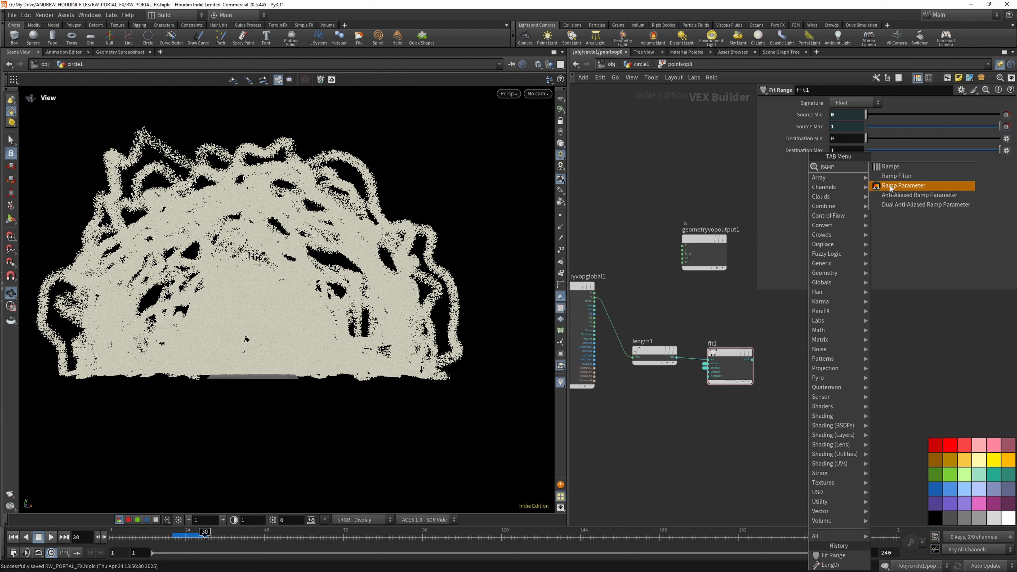
{"action": "left_click", "coordinate": [889, 186]}
{"action": "left_click", "coordinate": [786, 363]}
{"action": "scroll", "coordinate": [754, 358], "scroll_direction": "up", "scroll_amount": 3}
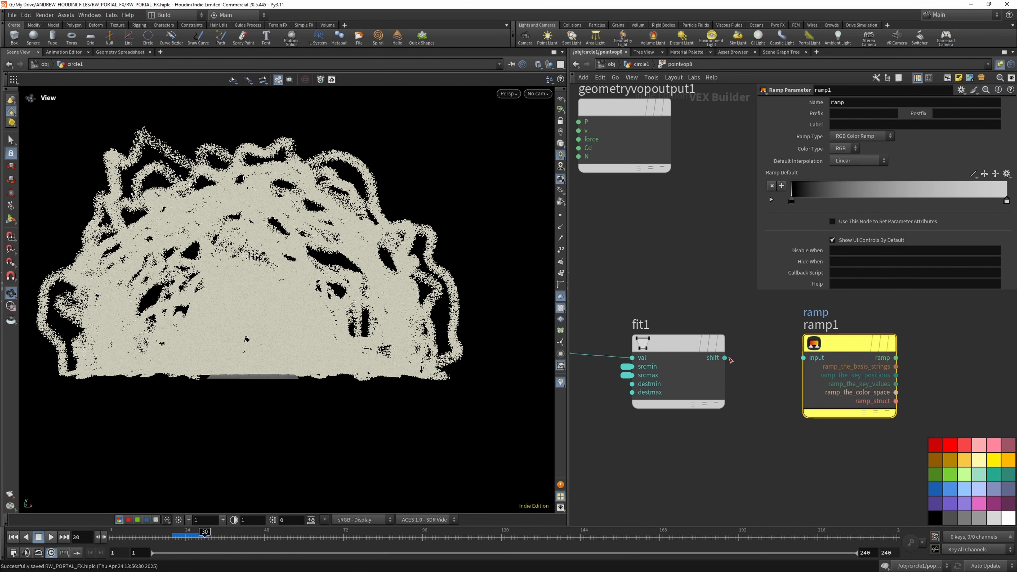
{"action": "left_click_drag", "start_coordinate": [725, 357], "coordinate": [803, 358]}
{"action": "scroll", "coordinate": [615, 386], "scroll_direction": "down", "scroll_amount": 5}
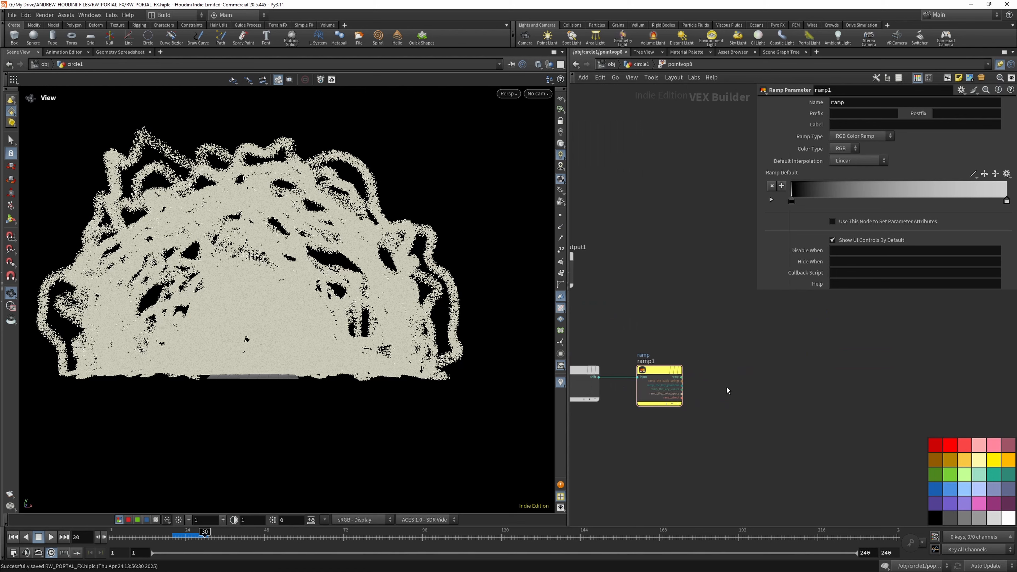
{"action": "key", "text": "Caps_Lock"}
{"action": "key", "text": "Tab"}
{"action": "key", "text": "Escape"}
- Move geometryvopoutput1 beyond the ramp node and connect the ramp output of ramp1 to its Cd input
{"action": "scroll", "coordinate": [731, 367], "scroll_direction": "down", "scroll_amount": 3}
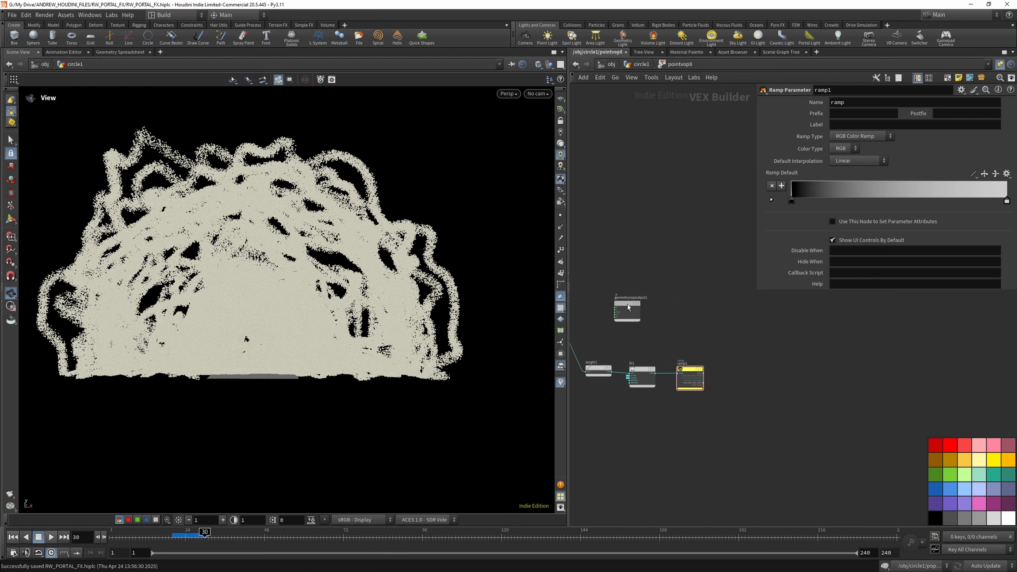
{"action": "left_click_drag", "start_coordinate": [627, 304], "coordinate": [789, 325]}
{"action": "scroll", "coordinate": [713, 380], "scroll_direction": "up", "scroll_amount": 6}
{"action": "left_click", "coordinate": [669, 362]}
{"action": "scroll", "coordinate": [766, 380], "scroll_direction": "down", "scroll_amount": 4}
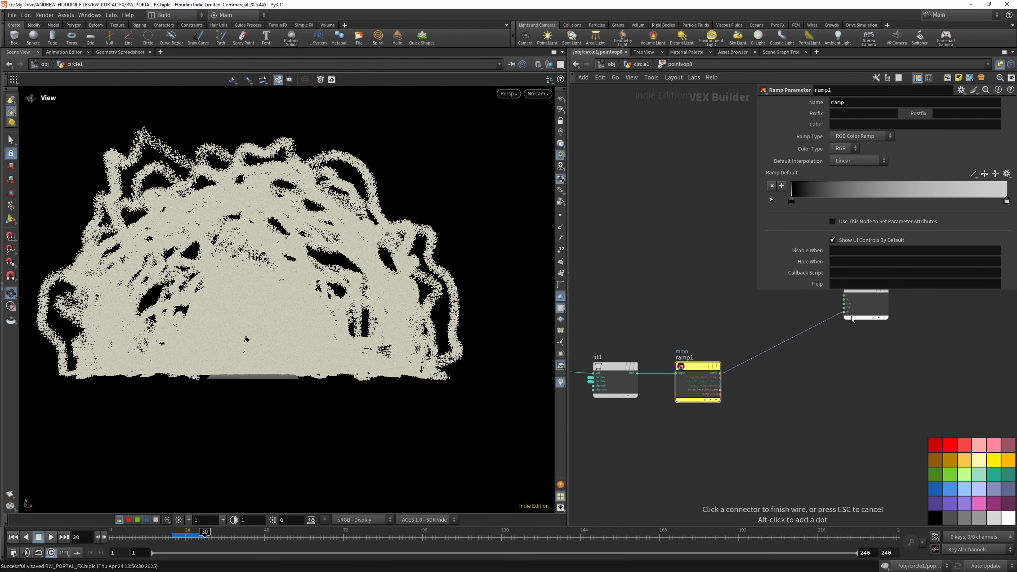
{"action": "left_click", "coordinate": [843, 307]}
- Insert a Color Correction node on the wire between ramp1 and geometryvopoutput1 inside pointvop8
{"action": "left_click", "coordinate": [645, 64]}
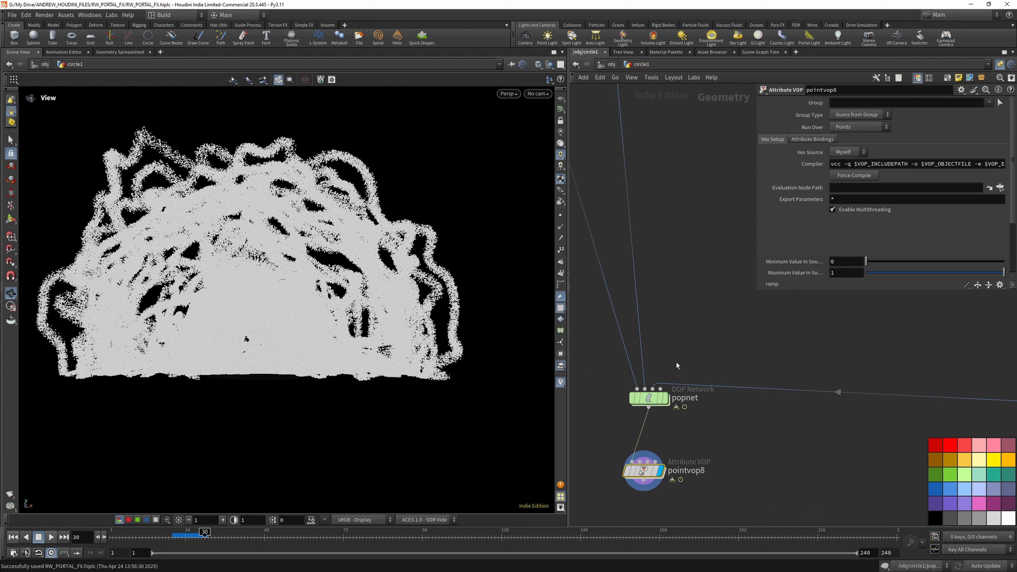
{"action": "double_click", "coordinate": [643, 470]}
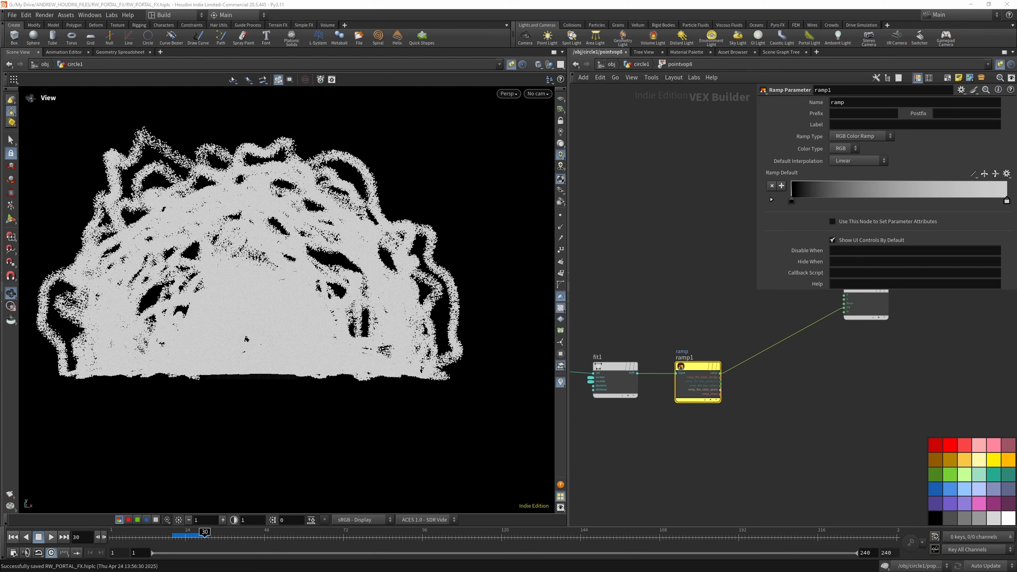
{"action": "left_click", "coordinate": [630, 365]}
{"action": "left_click", "coordinate": [698, 364]}
{"action": "key", "text": "Tab"}
{"action": "type", "text": "col"}
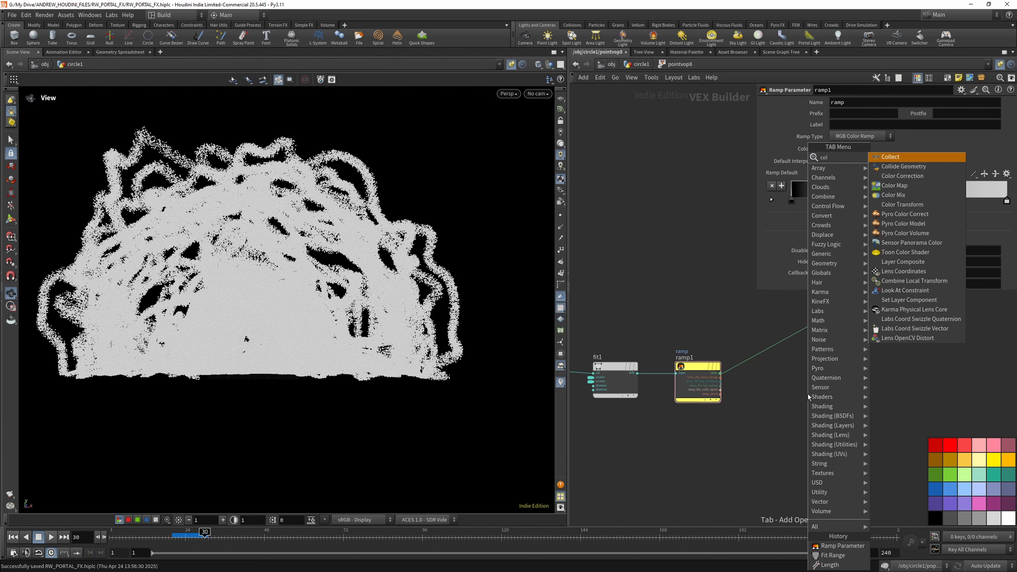
{"action": "left_click", "coordinate": [914, 177]}
{"action": "left_click", "coordinate": [772, 346]}
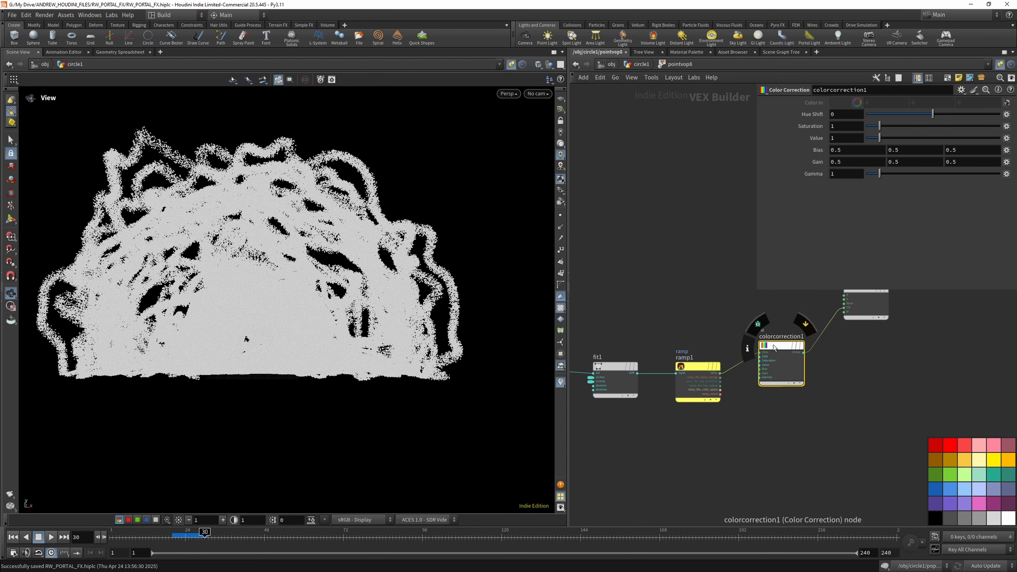
- Promote the Shift, Saturation, Value, Gain and Gamma inputs of colorcorrection1 to parameters
{"action": "scroll", "coordinate": [770, 354], "scroll_direction": "up", "scroll_amount": 3}
{"action": "right_click", "coordinate": [753, 359]}
{"action": "left_click", "coordinate": [782, 371]}
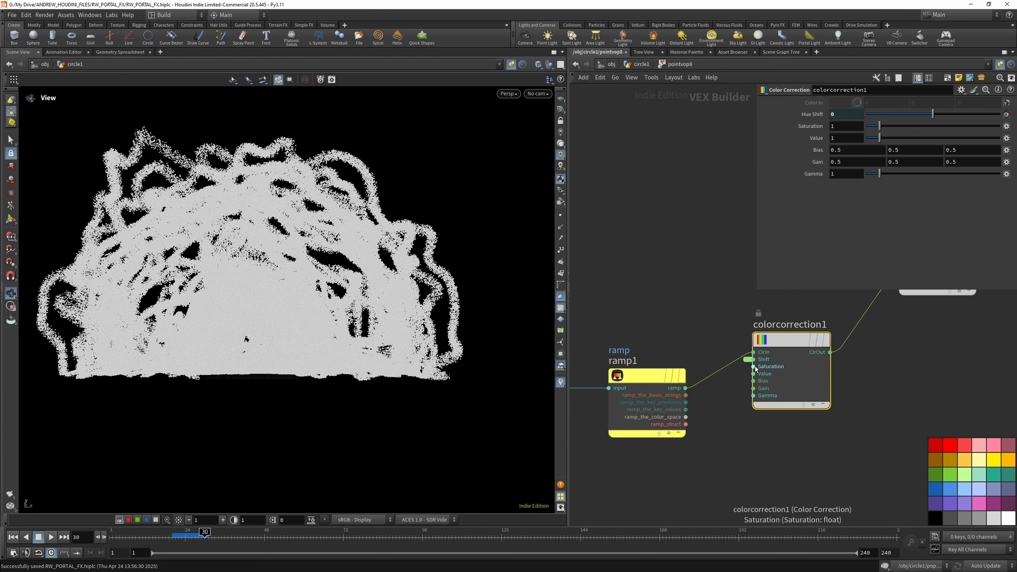
{"action": "right_click", "coordinate": [755, 367]}
{"action": "left_click", "coordinate": [756, 370]}
{"action": "right_click", "coordinate": [754, 373]}
{"action": "left_click", "coordinate": [760, 378]}
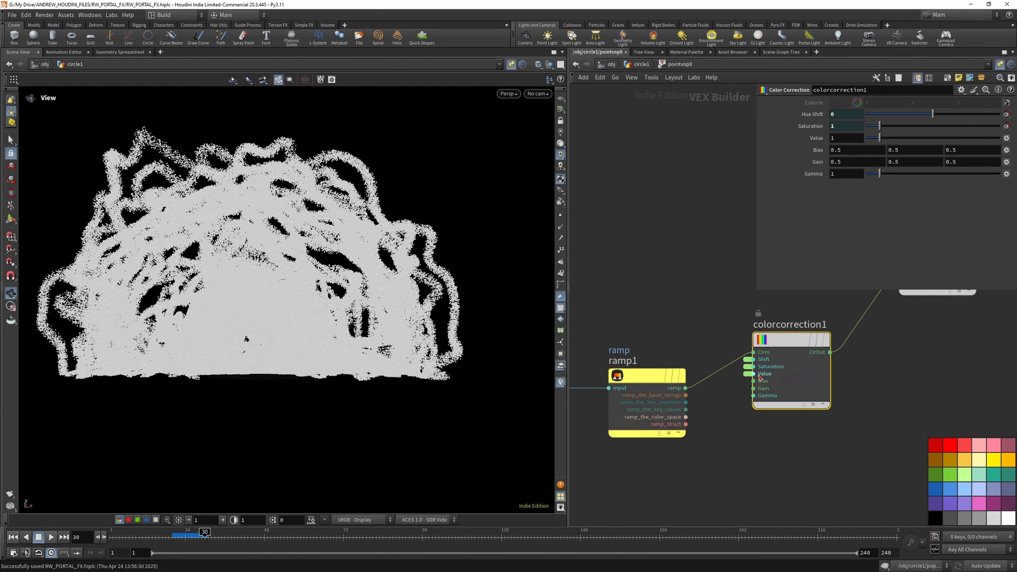
{"action": "right_click", "coordinate": [754, 381]}
{"action": "left_click", "coordinate": [760, 385]}
{"action": "right_click", "coordinate": [754, 388]}
{"action": "left_click", "coordinate": [759, 392]}
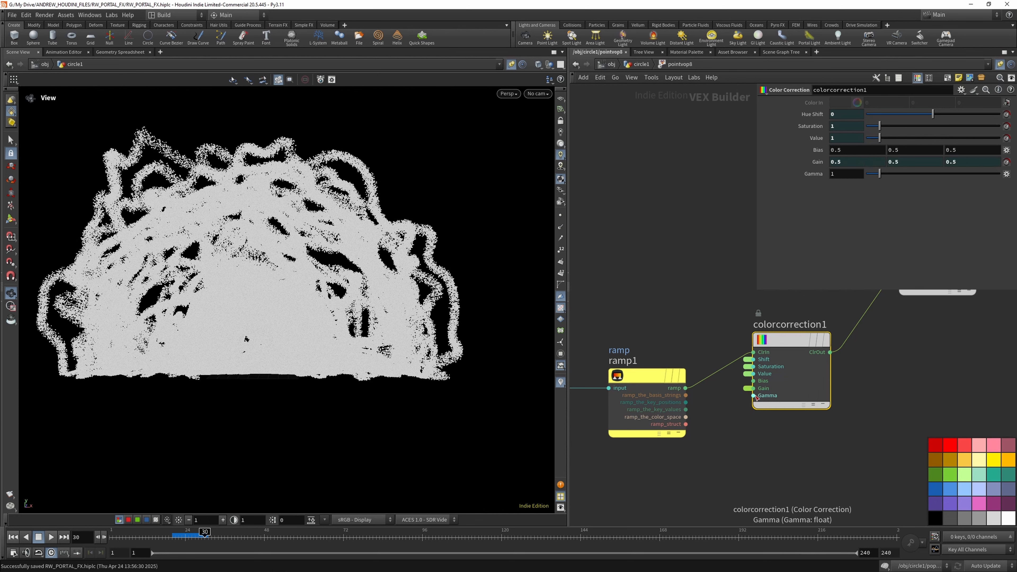
{"action": "right_click", "coordinate": [755, 396]}
{"action": "left_click", "coordinate": [760, 400]}
{"action": "scroll", "coordinate": [766, 372], "scroll_direction": "down", "scroll_amount": 3}
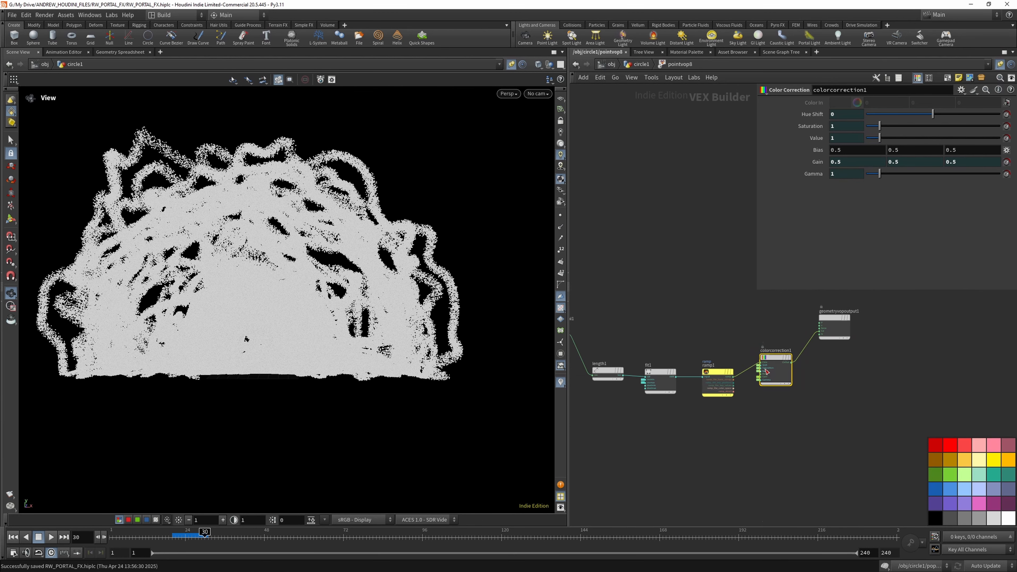
- Return to circle1, enlarge the parameter area, and set pointvop8's maximum source value to 10
{"action": "left_click", "coordinate": [638, 64]}
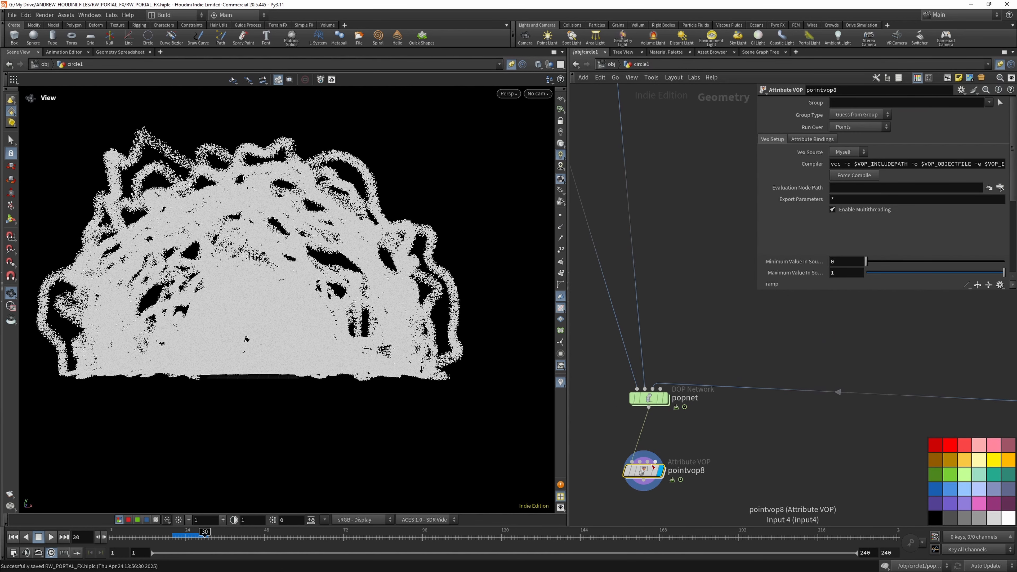
{"action": "left_click_drag", "start_coordinate": [760, 298], "coordinate": [741, 447]}
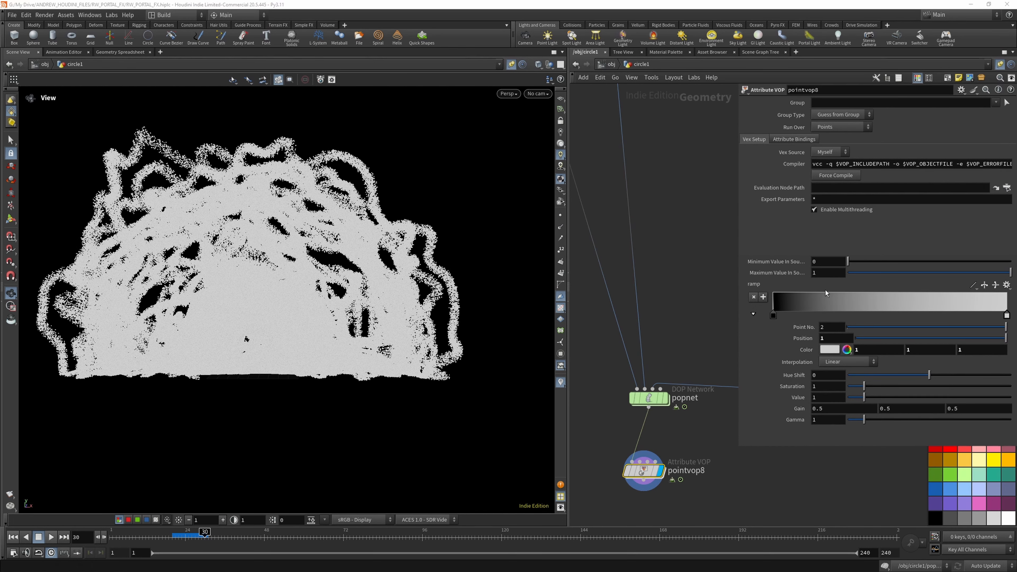
{"action": "left_click", "coordinate": [824, 272]}
{"action": "type", "text": "0"}
{"action": "key", "text": "Return"}
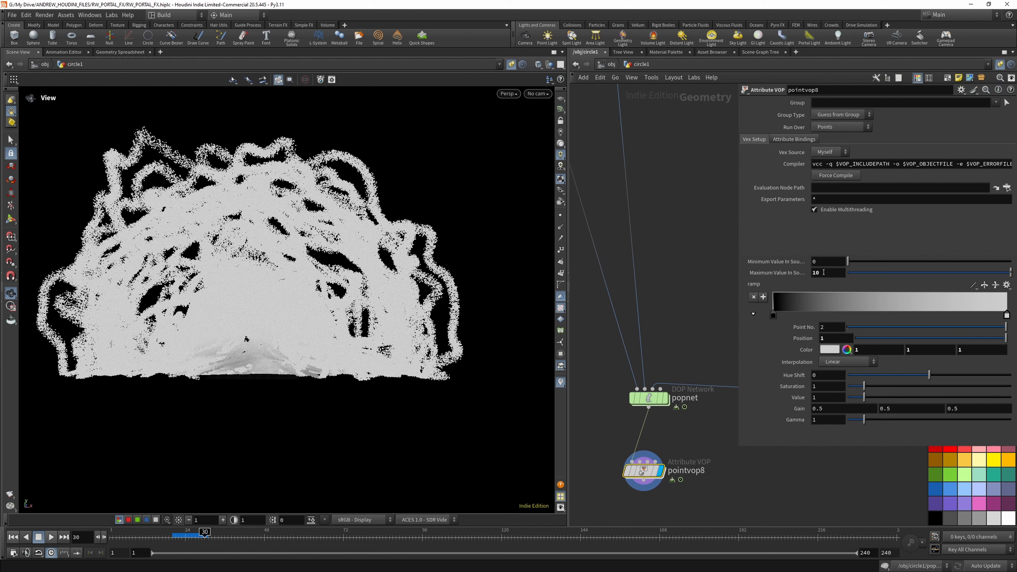
- Set pointvop8's maximum source value to 100
{"action": "left_click", "coordinate": [828, 273]}
{"action": "type", "text": "0"}
{"action": "key", "text": "Return"}
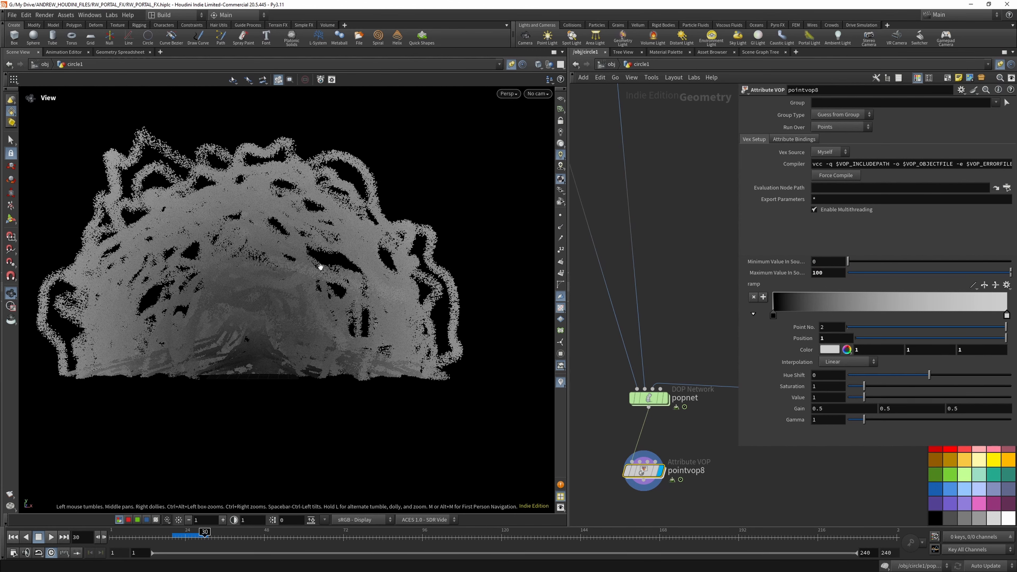
{"action": "left_click_drag", "start_coordinate": [288, 296], "coordinate": [443, 294]}
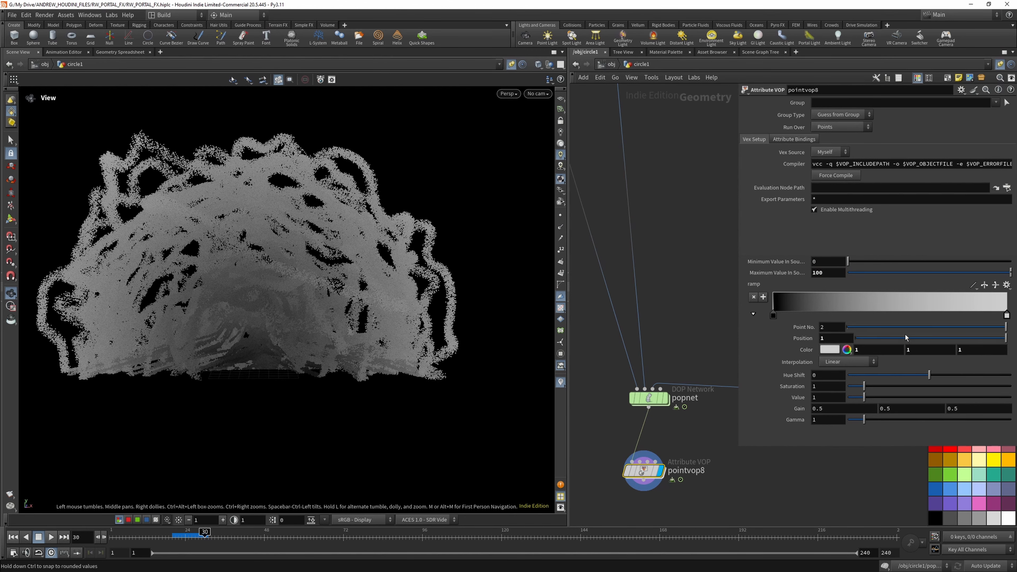
- Try the Black to Orange and Blackbody presets on pointvop8's color ramp, and settle on the Whitewater preset
{"action": "left_click", "coordinate": [1006, 284]}
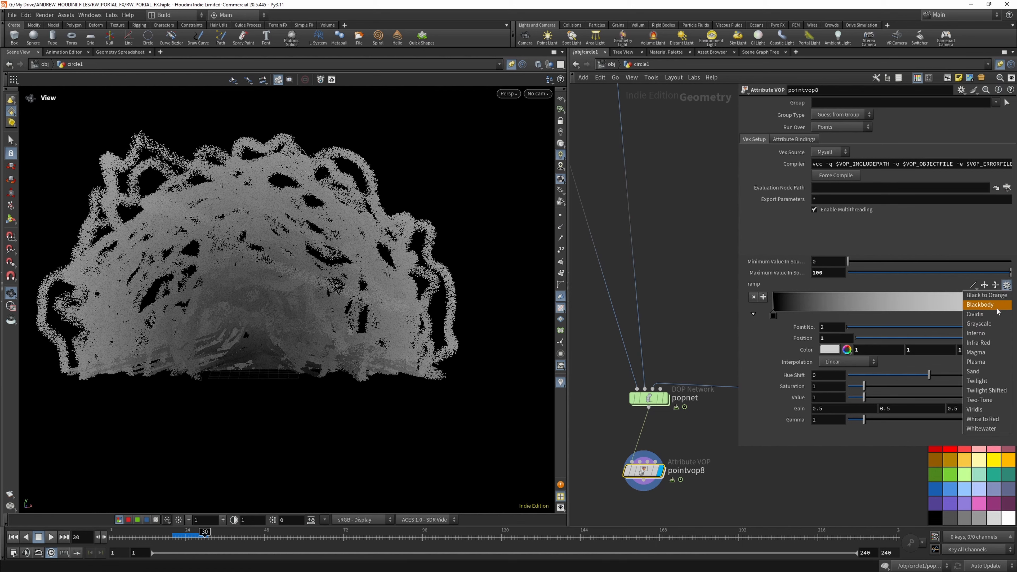
{"action": "left_click", "coordinate": [993, 295]}
{"action": "left_click", "coordinate": [1006, 284]}
{"action": "left_click", "coordinate": [988, 304]}
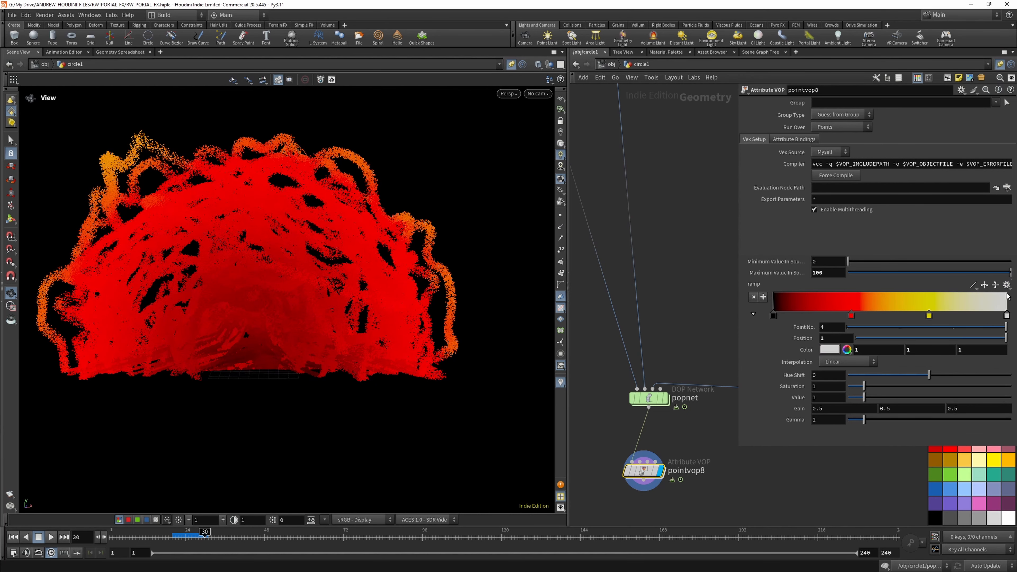
{"action": "left_click", "coordinate": [1006, 285]}
{"action": "left_click", "coordinate": [989, 428]}
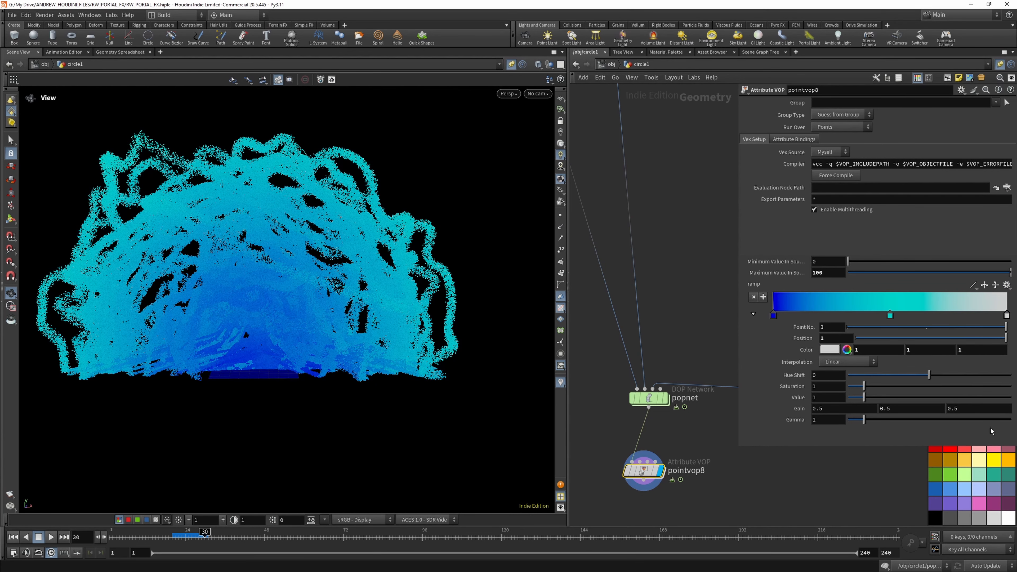
- Darken the ramp's first point to a deep navy blue with color values 0.032391, 0.032391, 0.183
{"action": "double_click", "coordinate": [773, 316]}
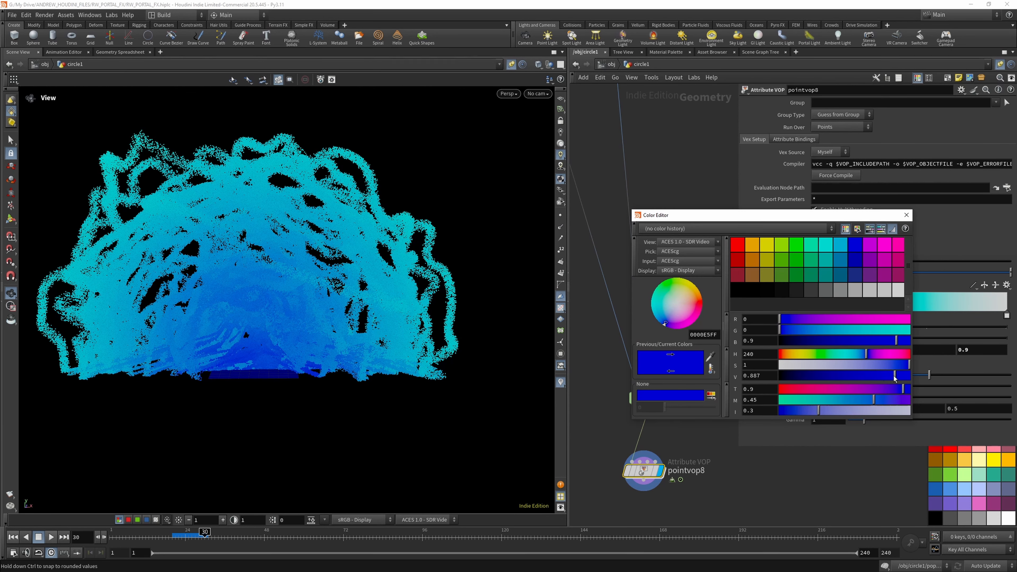
{"action": "left_click_drag", "start_coordinate": [894, 378], "coordinate": [864, 380]}
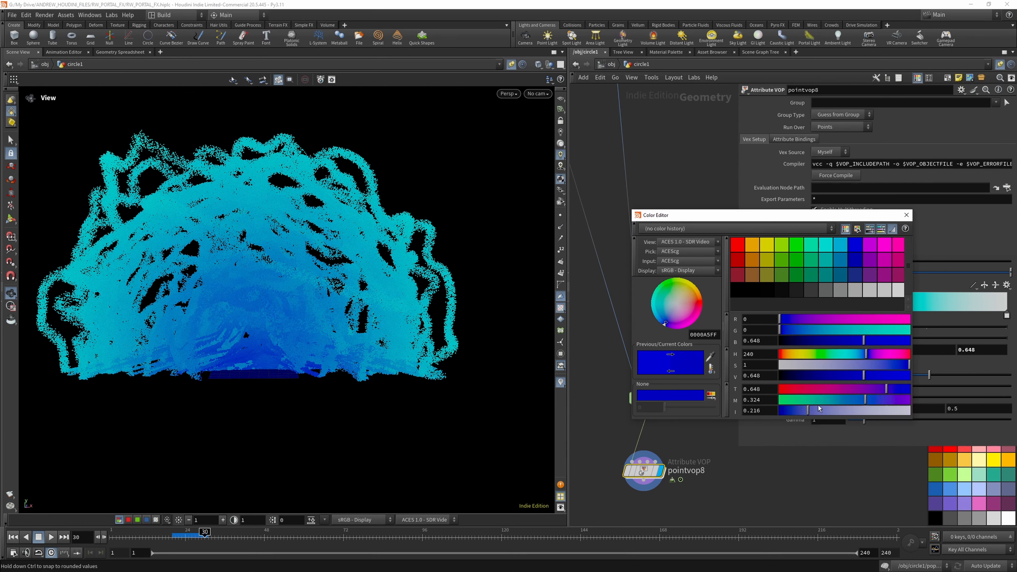
{"action": "left_click", "coordinate": [878, 364]}
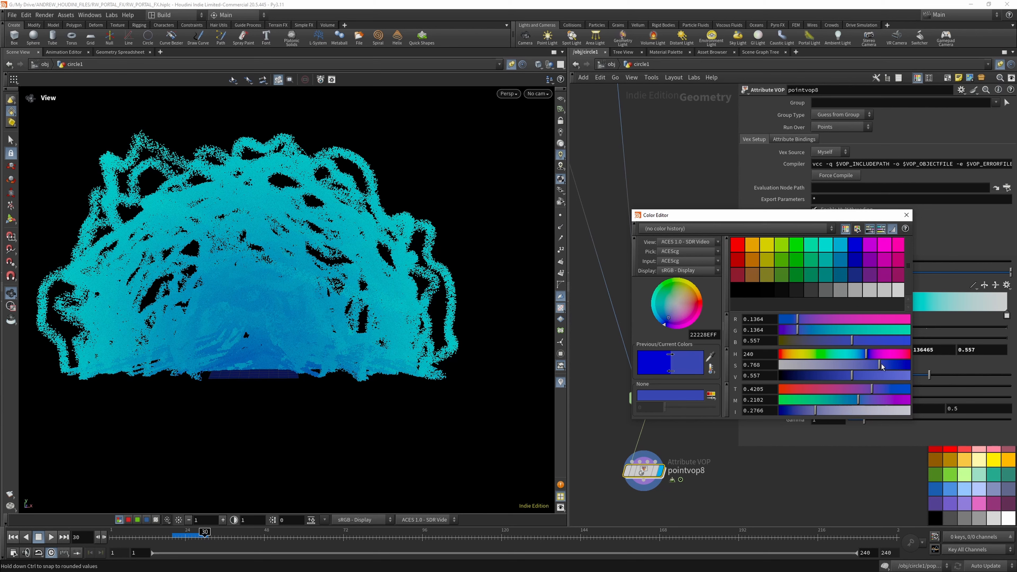
{"action": "left_click", "coordinate": [886, 365]}
{"action": "left_click_drag", "start_coordinate": [852, 375], "coordinate": [833, 376]}
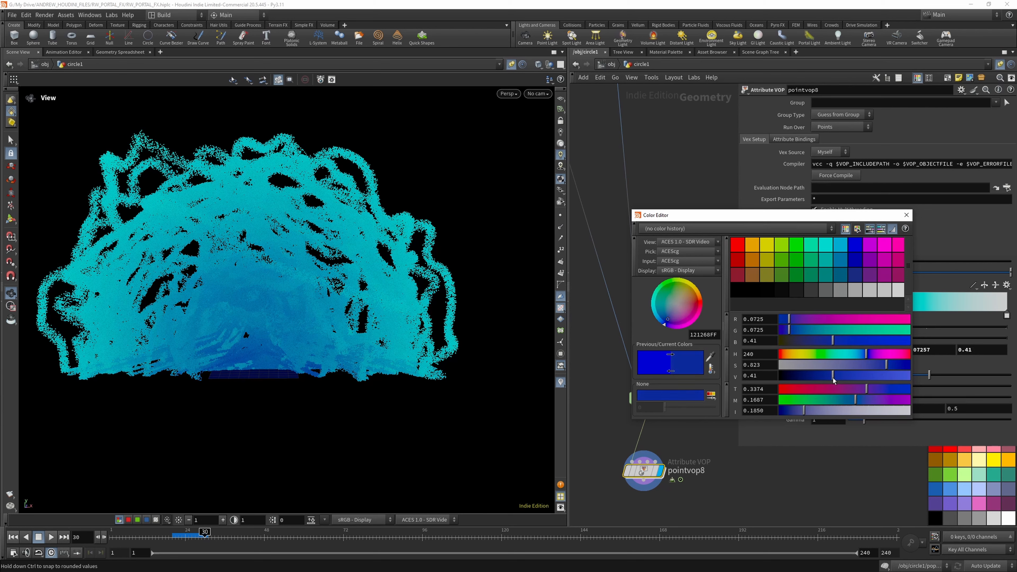
{"action": "left_click", "coordinate": [906, 215]}
{"action": "double_click", "coordinate": [774, 316]}
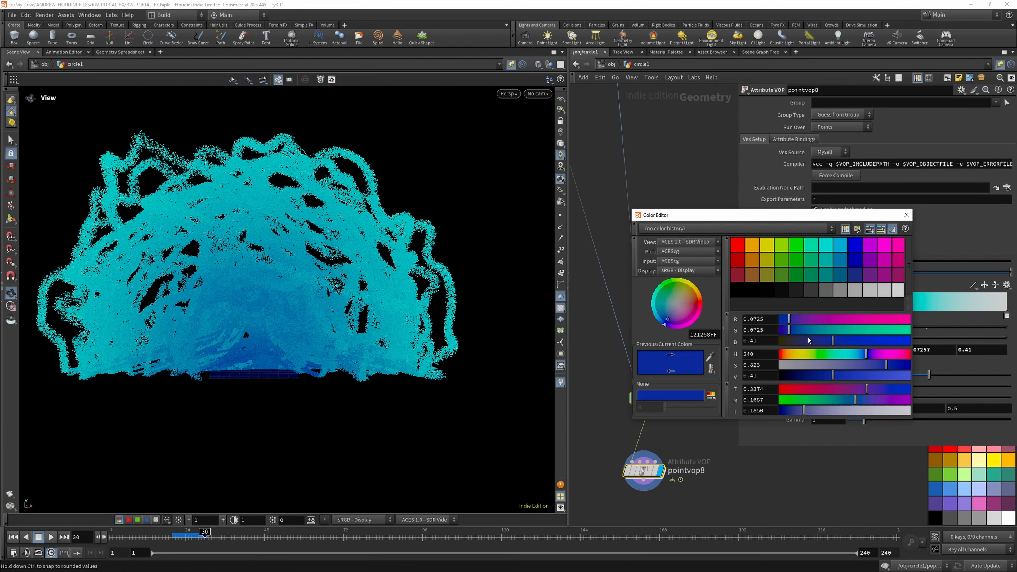
{"action": "left_click_drag", "start_coordinate": [815, 377], "coordinate": [799, 377]}
{"action": "left_click", "coordinate": [906, 215]}
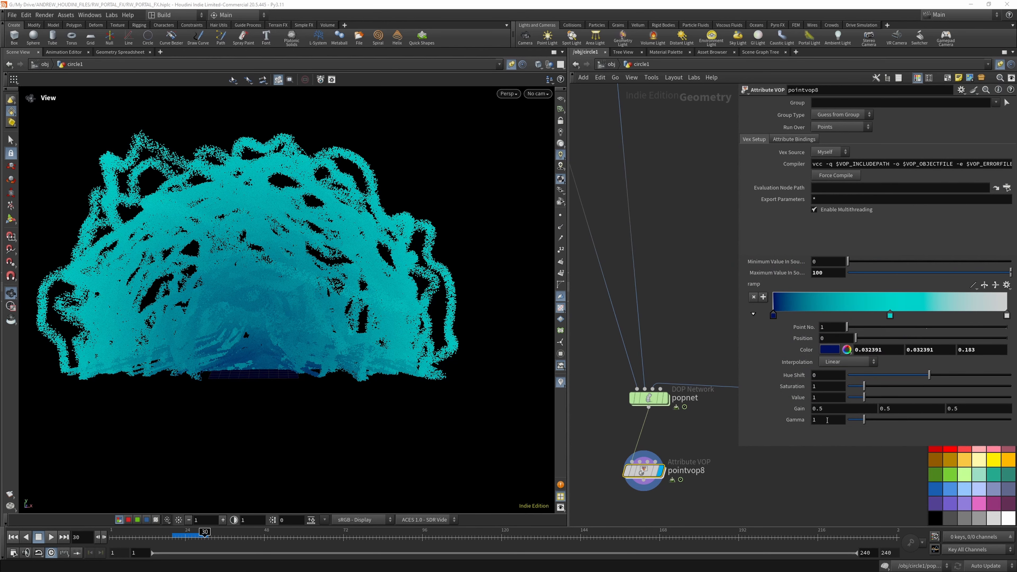
- Set pointvop8's Gamma to .99 and replay the simulation from the first frame
{"action": "left_click", "coordinate": [827, 420]}
{"action": "type", "text": ".99"}
{"action": "key", "text": "Return"}
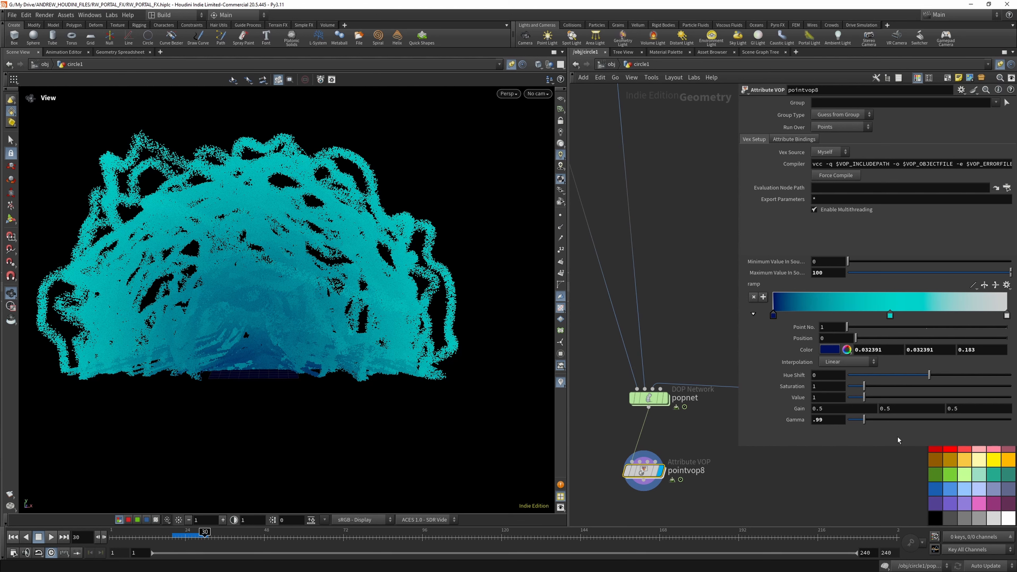
{"action": "left_click", "coordinate": [13, 537]}
{"action": "left_click", "coordinate": [51, 537]}
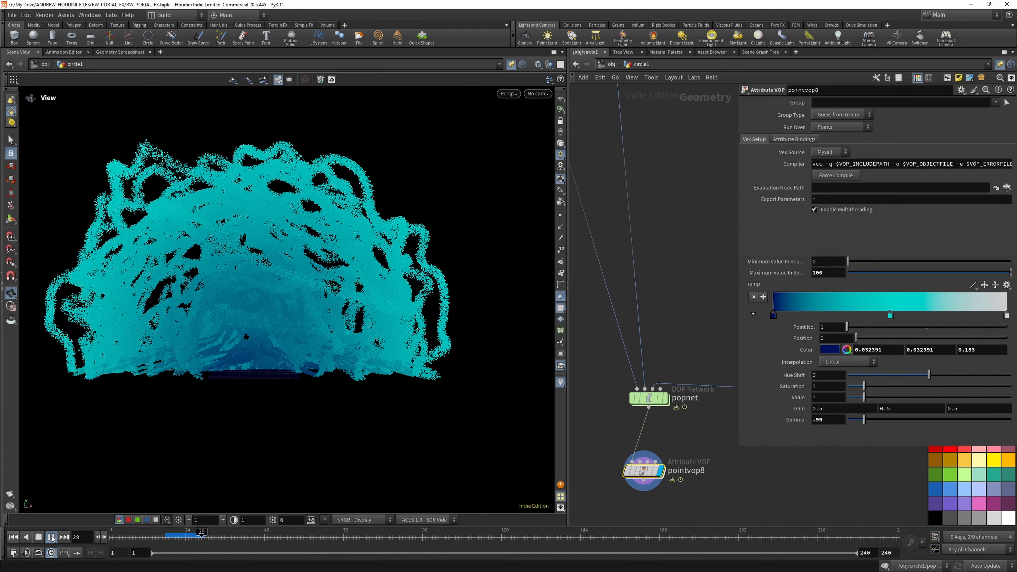
- Enter the popnet network and save the scene file
{"action": "double_click", "coordinate": [650, 398]}
{"action": "left_click", "coordinate": [640, 65]}
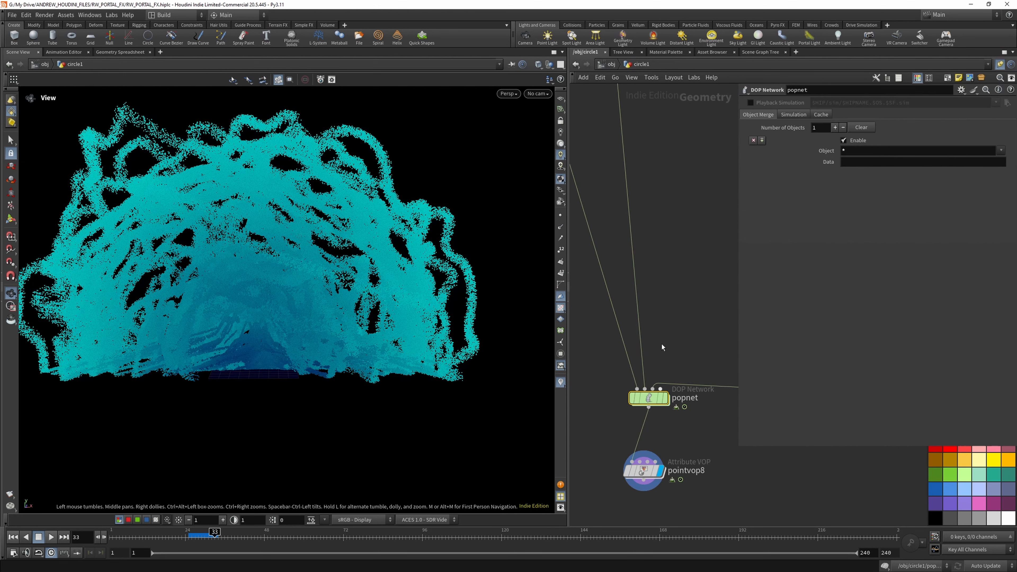
{"action": "double_click", "coordinate": [650, 398]}
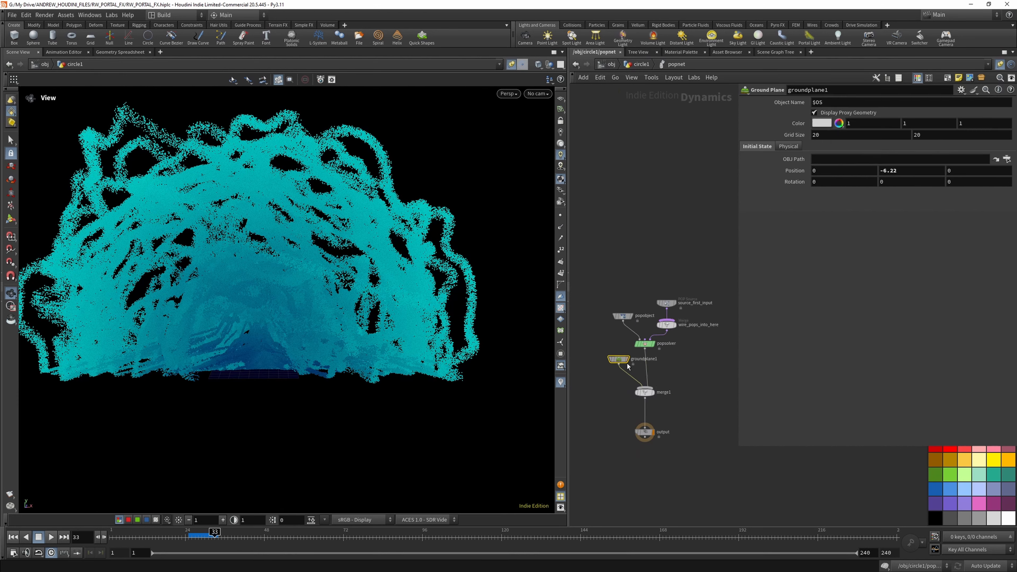
{"action": "left_click", "coordinate": [15, 537]}
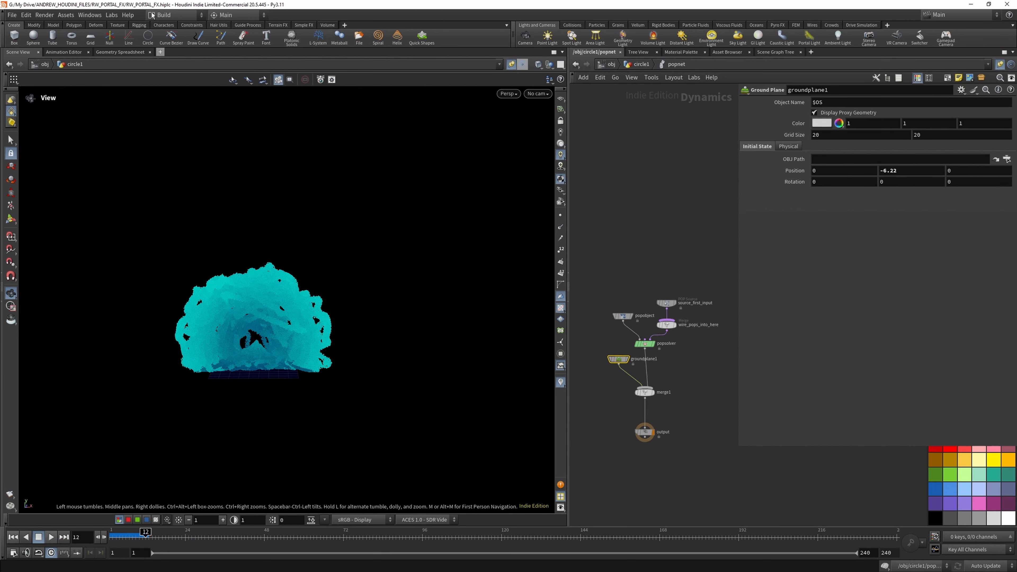
{"action": "left_click", "coordinate": [13, 15]}
{"action": "left_click", "coordinate": [24, 89]}
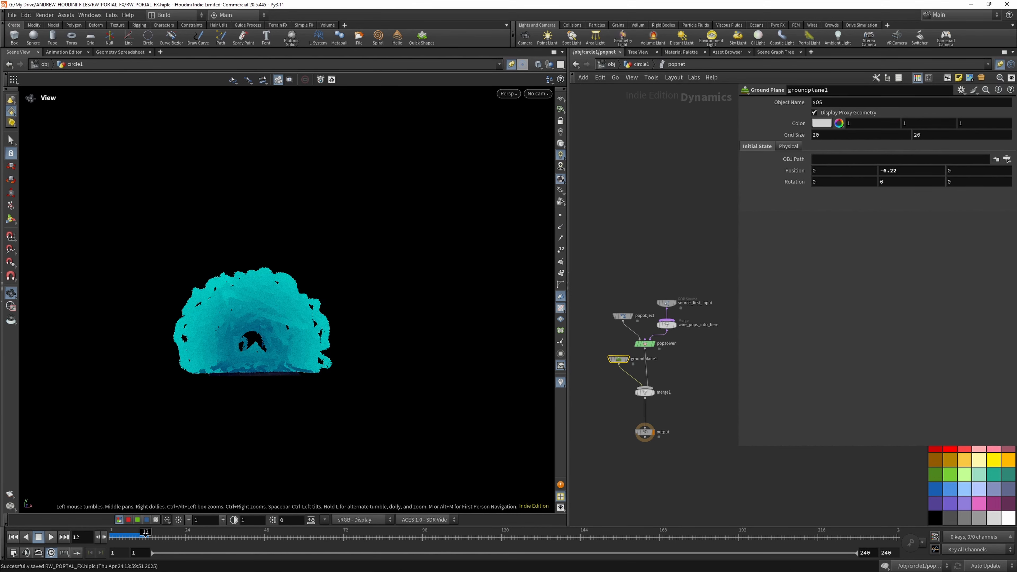
- Move source_first_input farther above wire_pops_into_here and insert a POP Advect by Volumes node on the wire between them
{"action": "left_click_drag", "start_coordinate": [671, 304], "coordinate": [670, 150]}
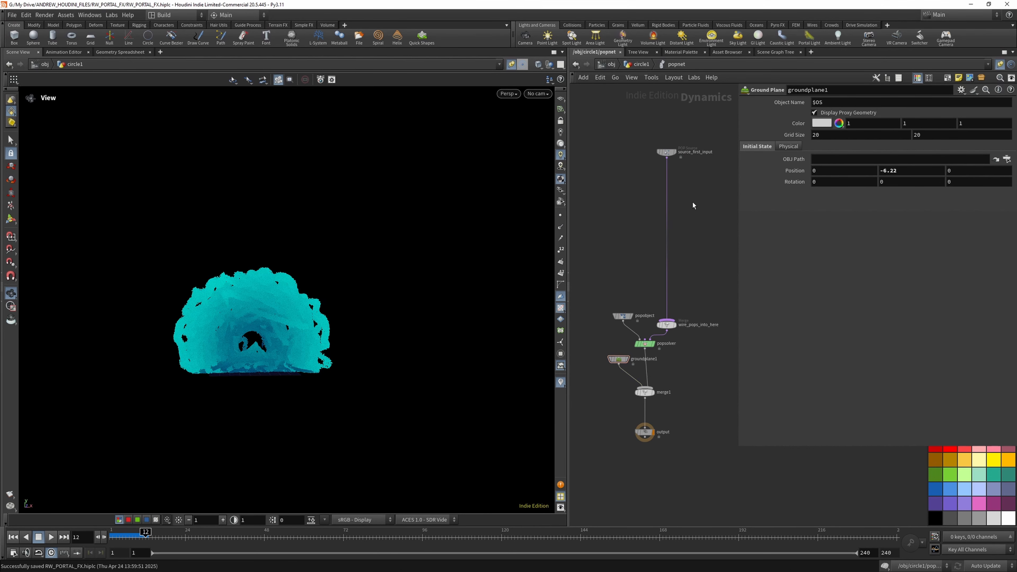
{"action": "key", "text": "Tab"}
{"action": "type", "text": "pop a"}
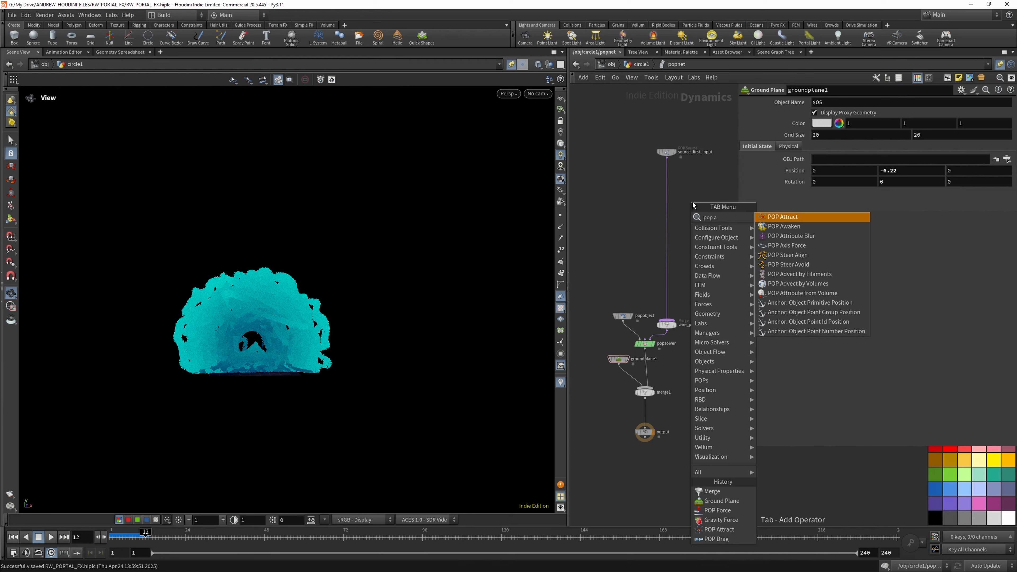
{"action": "type", "text": "dv"}
{"action": "left_click", "coordinate": [802, 227]}
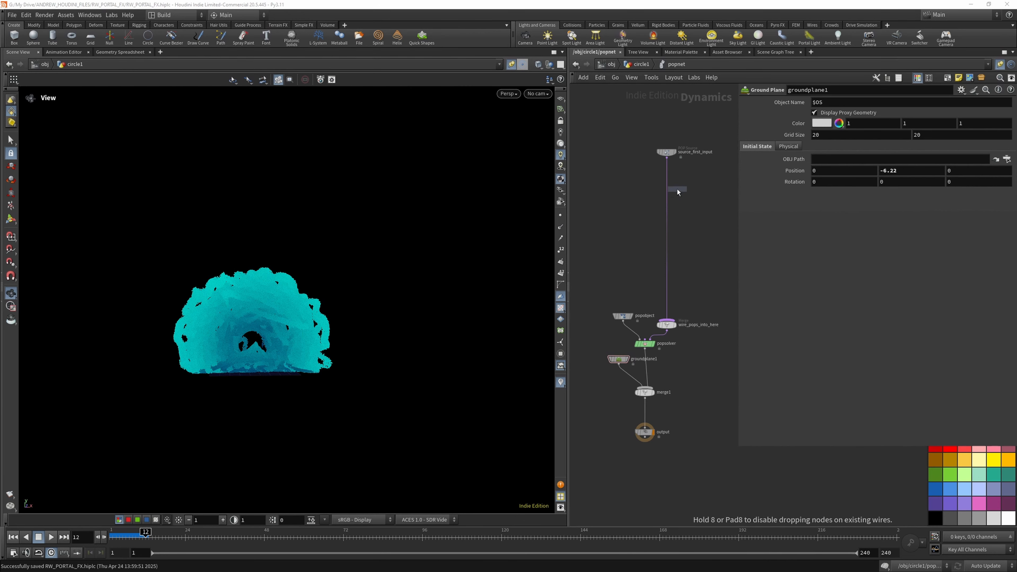
{"action": "left_click", "coordinate": [667, 187]}
- Return to circle1, display the PORTAL_SMOKE file cache and check which popnet input it feeds
{"action": "left_click", "coordinate": [832, 138]}
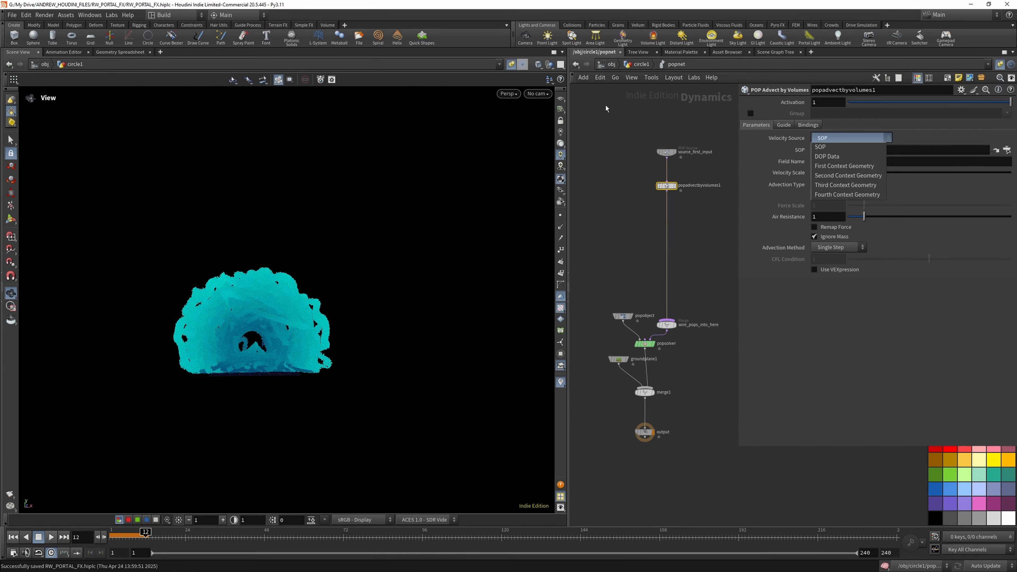
{"action": "key", "text": "Escape"}
{"action": "key", "text": "u"}
{"action": "scroll", "coordinate": [625, 428], "scroll_direction": "down", "scroll_amount": 2}
{"action": "scroll", "coordinate": [721, 414], "scroll_direction": "up", "scroll_amount": 9}
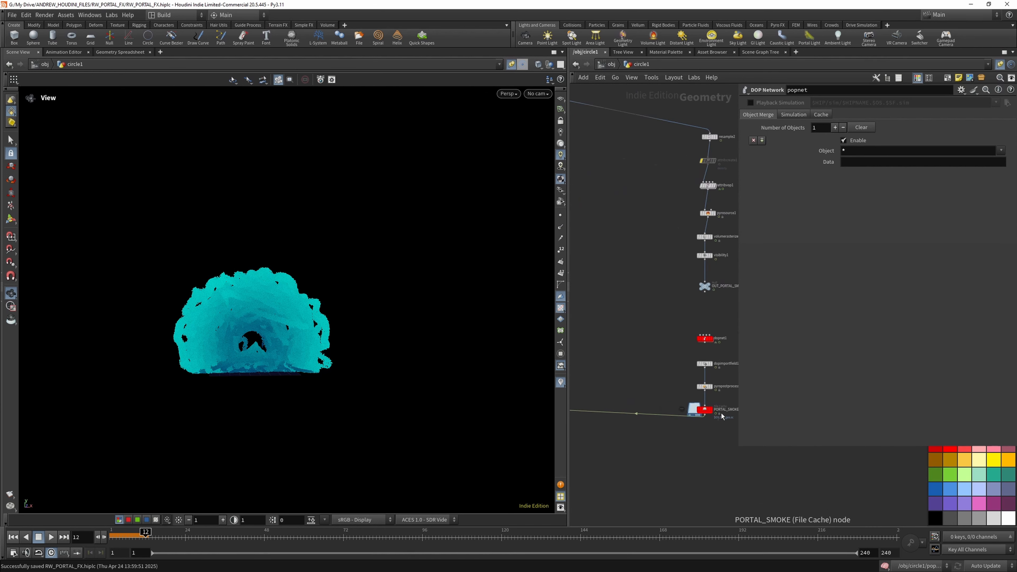
{"action": "left_click", "coordinate": [719, 400]}
{"action": "scroll", "coordinate": [723, 398], "scroll_direction": "down", "scroll_amount": 9}
{"action": "scroll", "coordinate": [641, 410], "scroll_direction": "up", "scroll_amount": 5}
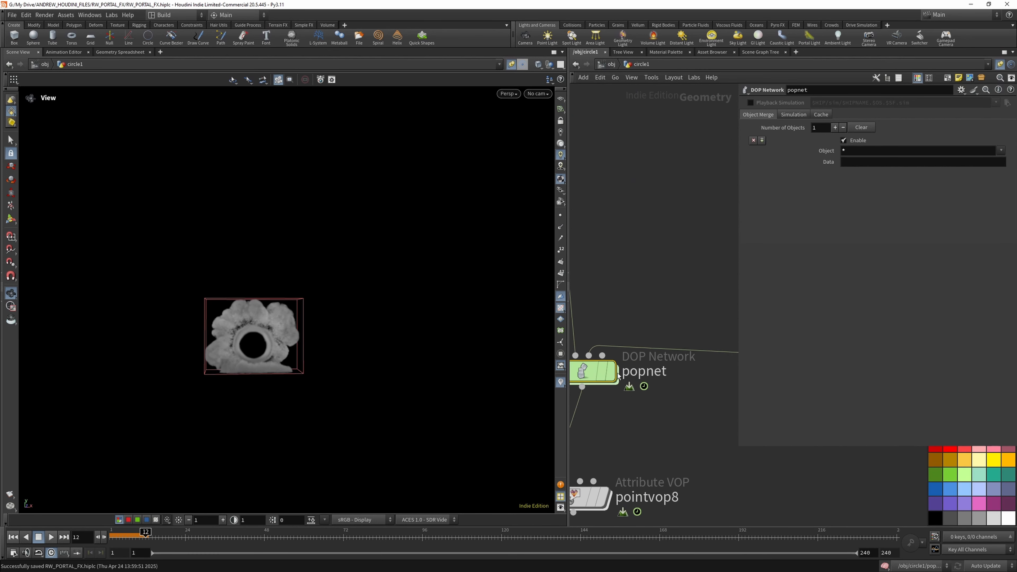
- Set popadvectbyvolumes1's velocity source inside popnet to Third Context Geometry
{"action": "double_click", "coordinate": [598, 370]}
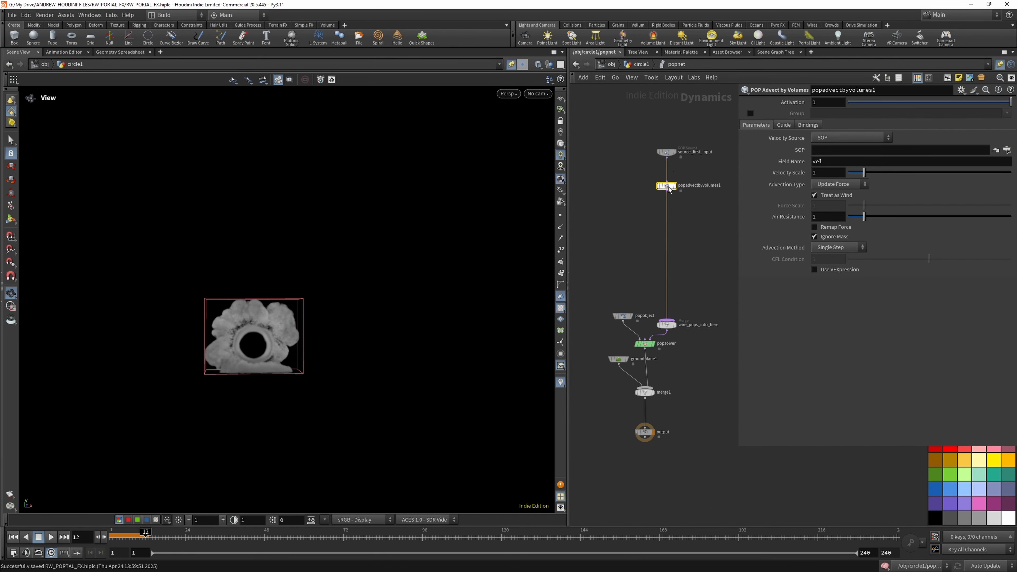
{"action": "left_click", "coordinate": [845, 136]}
{"action": "left_click", "coordinate": [845, 184]}
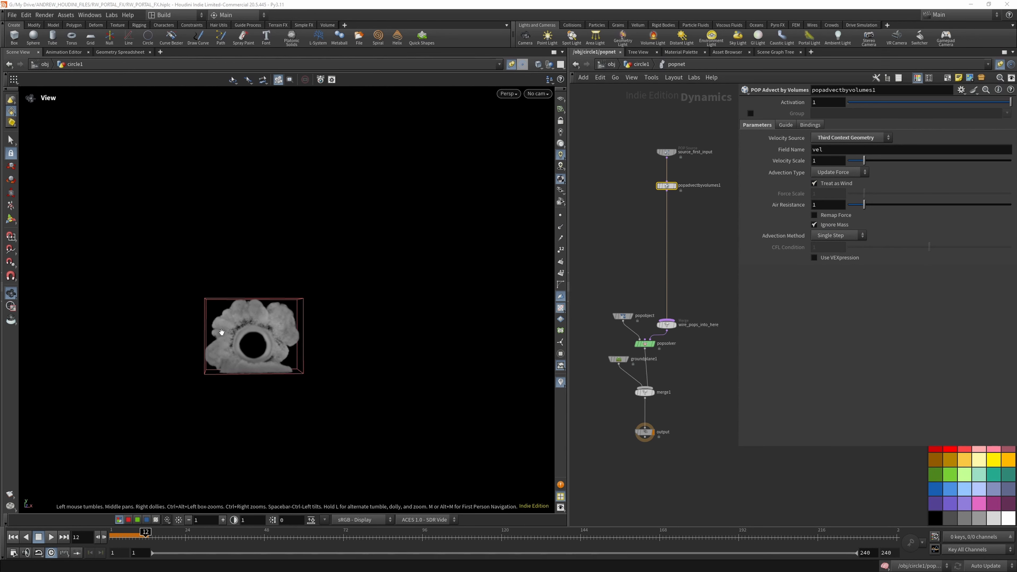
- Return to circle1, display pointvop8 and replay the advected particle simulation from the first frame
{"action": "left_click", "coordinate": [12, 537]}
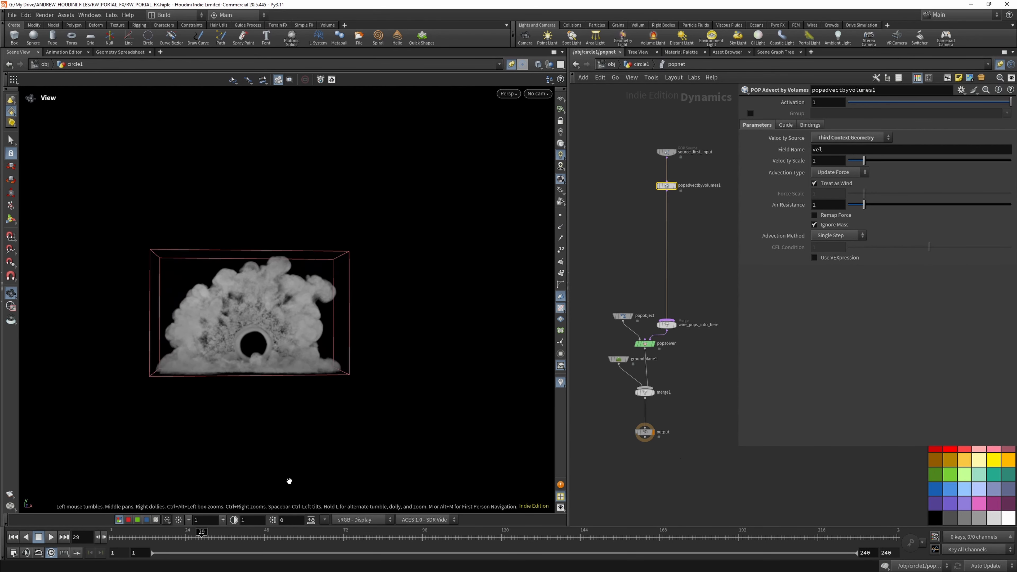
{"action": "key", "text": "u"}
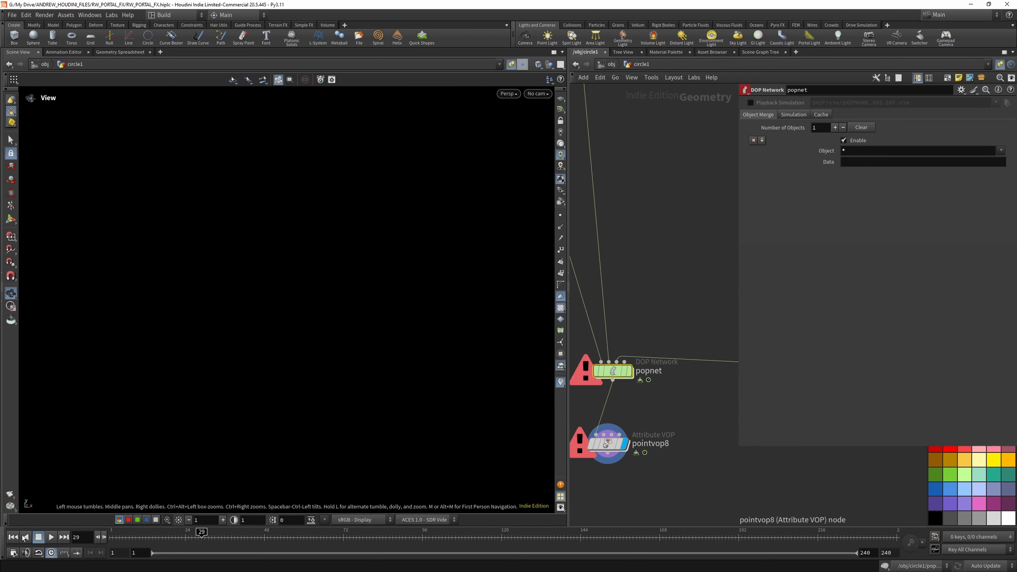
{"action": "left_click", "coordinate": [13, 536]}
{"action": "left_click", "coordinate": [51, 537]}
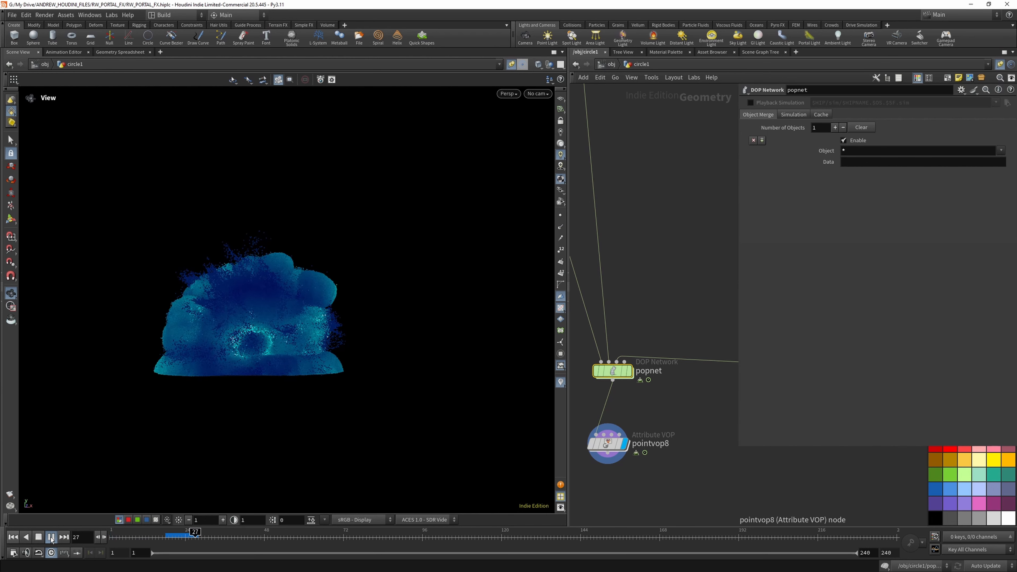
{"action": "left_click", "coordinate": [51, 537]}
{"action": "left_click_drag", "start_coordinate": [251, 319], "coordinate": [233, 296]}
{"action": "left_click", "coordinate": [13, 537]}
{"action": "left_click", "coordinate": [50, 536]}
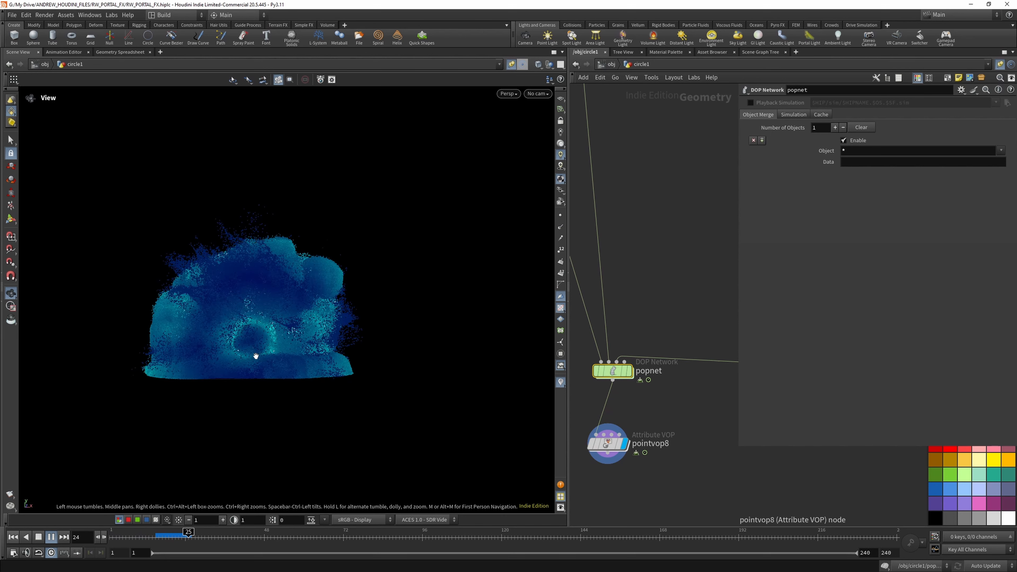
{"action": "left_click", "coordinate": [39, 536]}
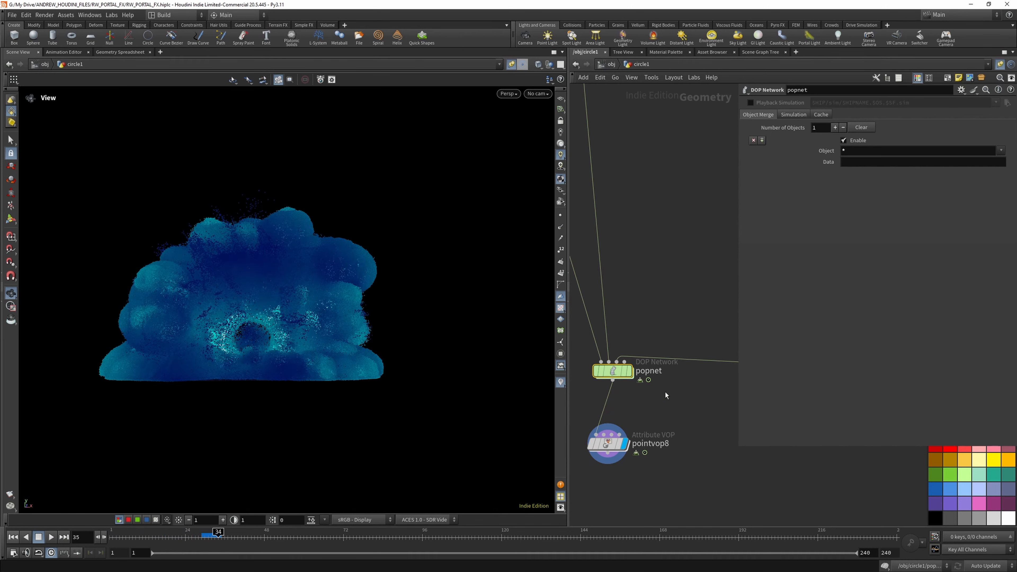
- Try the Scatter onto Surfaces emission type on popnet's source_first_input, and restore All Points
{"action": "scroll", "coordinate": [640, 422], "scroll_direction": "down", "scroll_amount": 5}
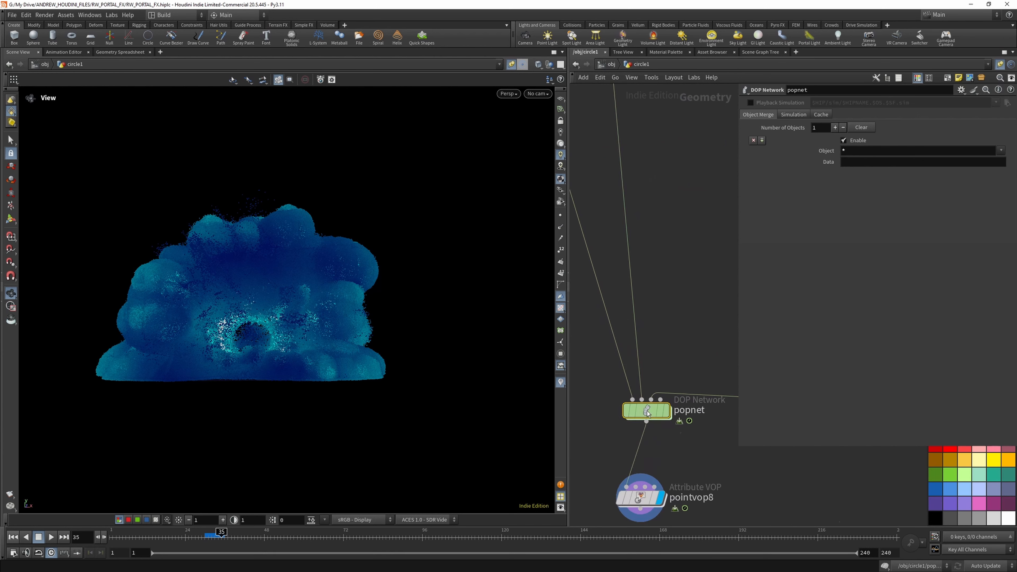
{"action": "double_click", "coordinate": [645, 411]}
{"action": "left_click", "coordinate": [667, 151]}
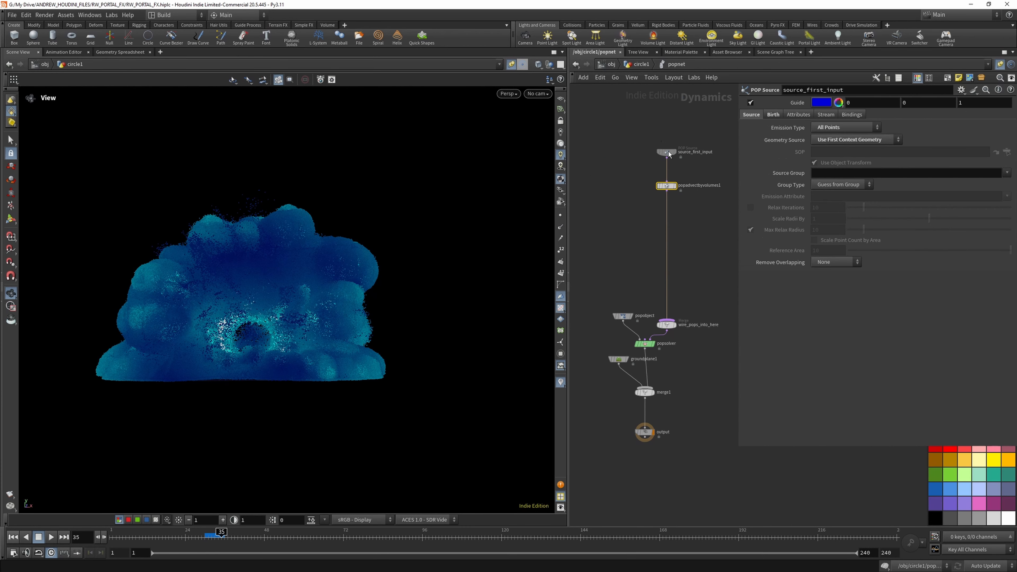
{"action": "left_click", "coordinate": [821, 128]}
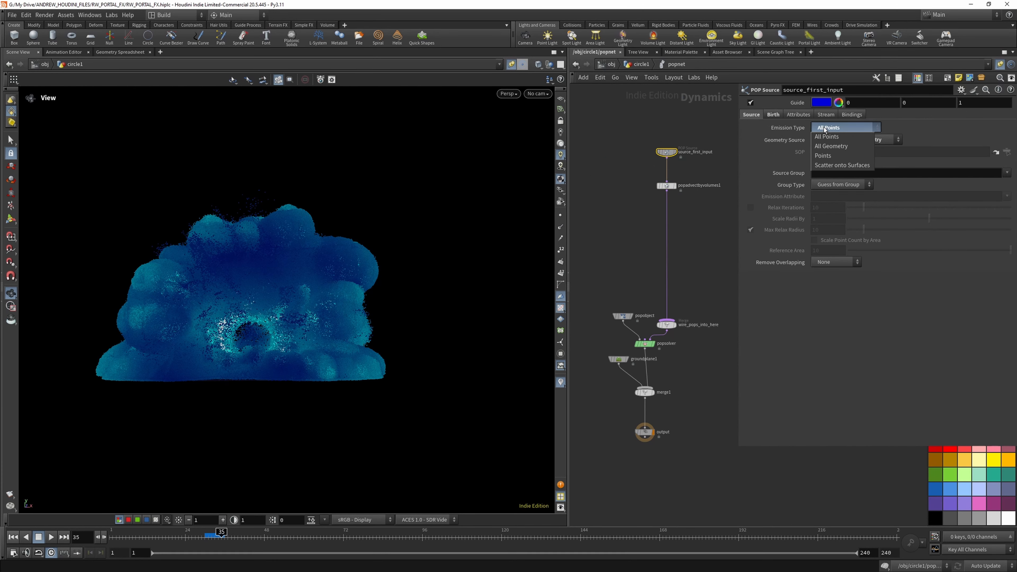
{"action": "left_click", "coordinate": [830, 165]}
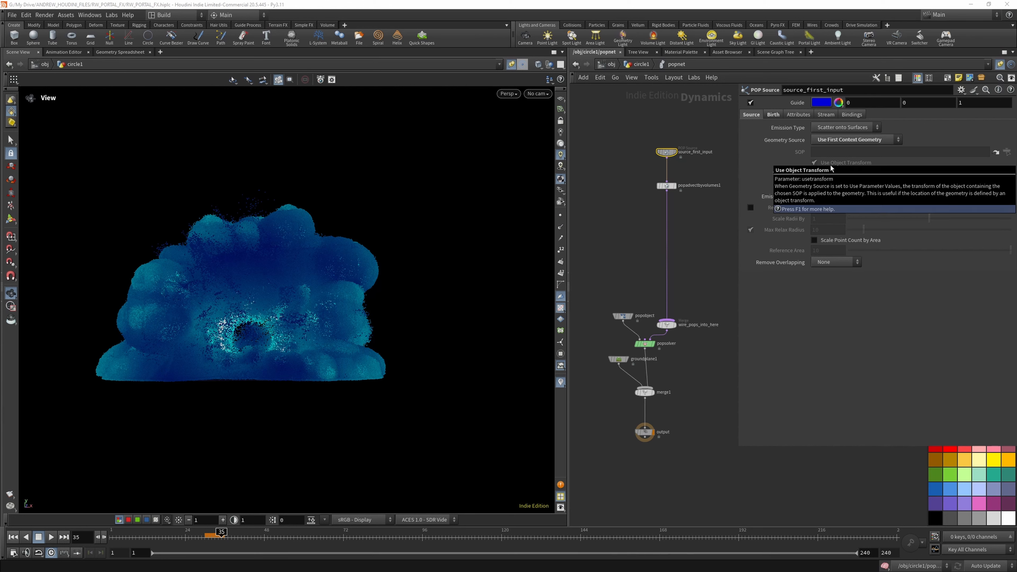
{"action": "left_click", "coordinate": [14, 538]}
{"action": "left_click", "coordinate": [830, 128]}
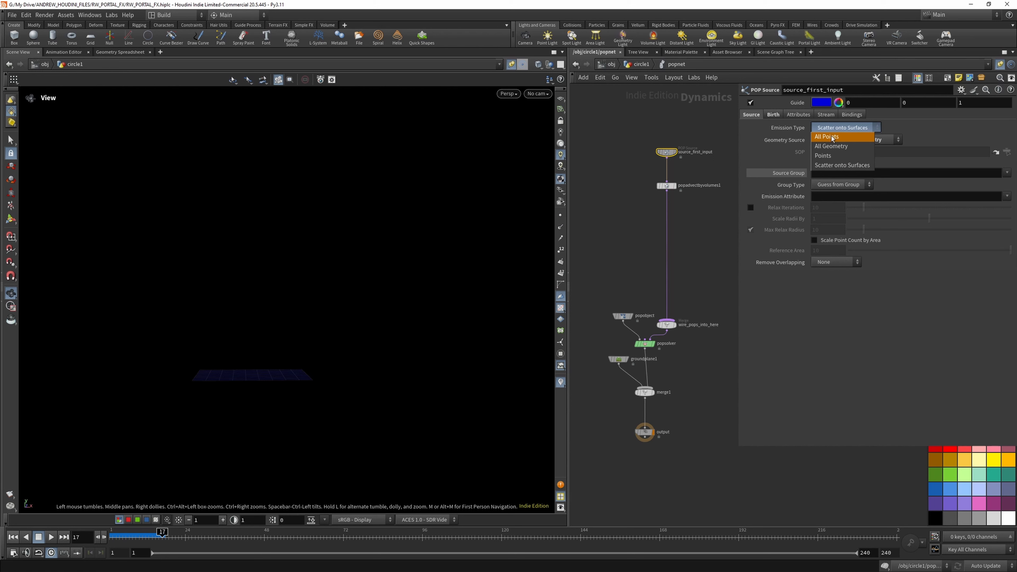
{"action": "left_click", "coordinate": [831, 137]}
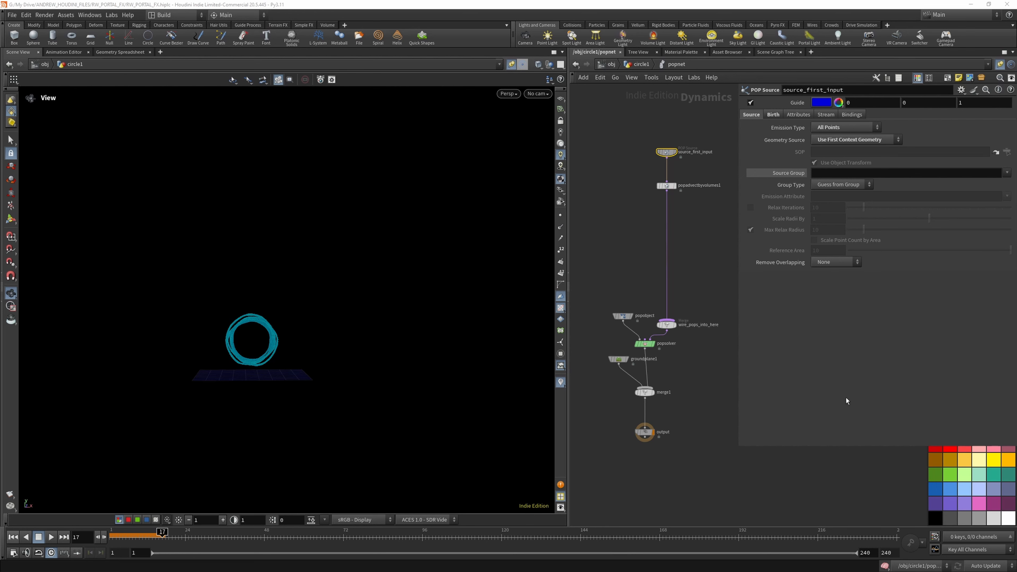
- Return to circle1, insert an Attribute Wrangle on the wire between merge2 and popnet, and open its VEXpression for editing
{"action": "left_click", "coordinate": [647, 66]}
{"action": "scroll", "coordinate": [682, 385], "scroll_direction": "down", "scroll_amount": 4}
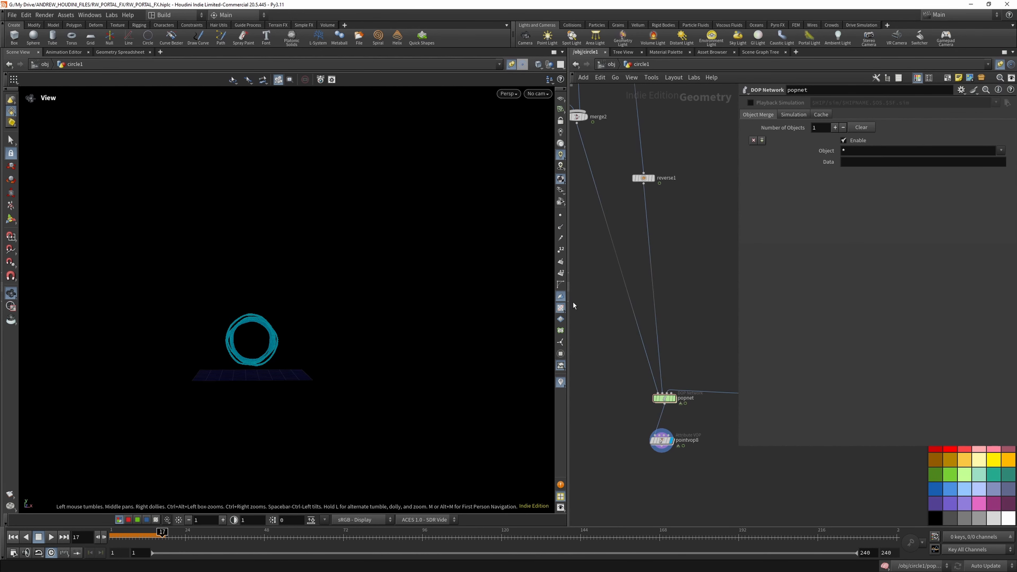
{"action": "key", "text": "Tab"}
{"action": "type", "text": "wran"}
{"action": "key", "text": "Return"}
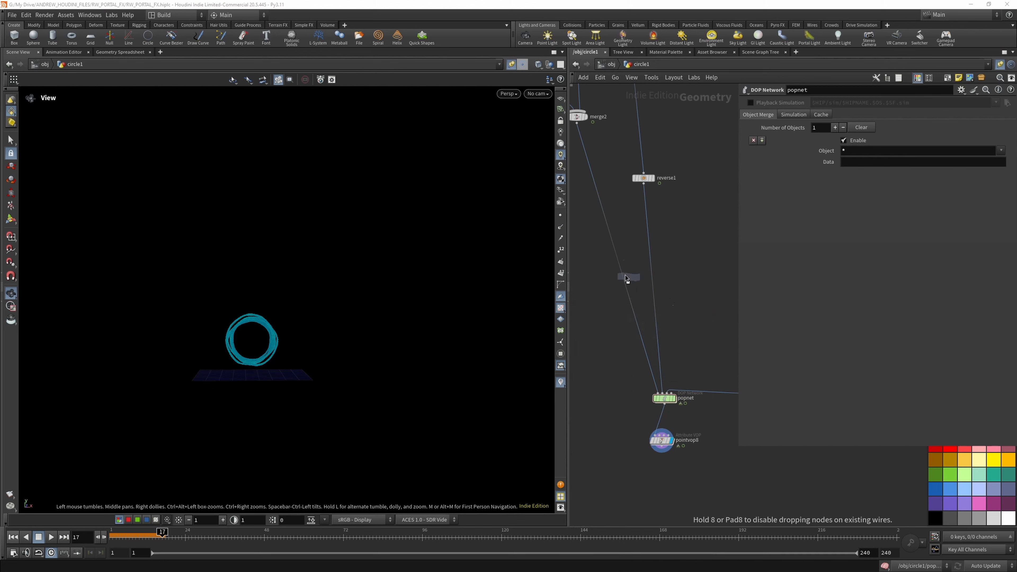
{"action": "left_click", "coordinate": [600, 257]}
{"action": "left_click", "coordinate": [774, 168]}
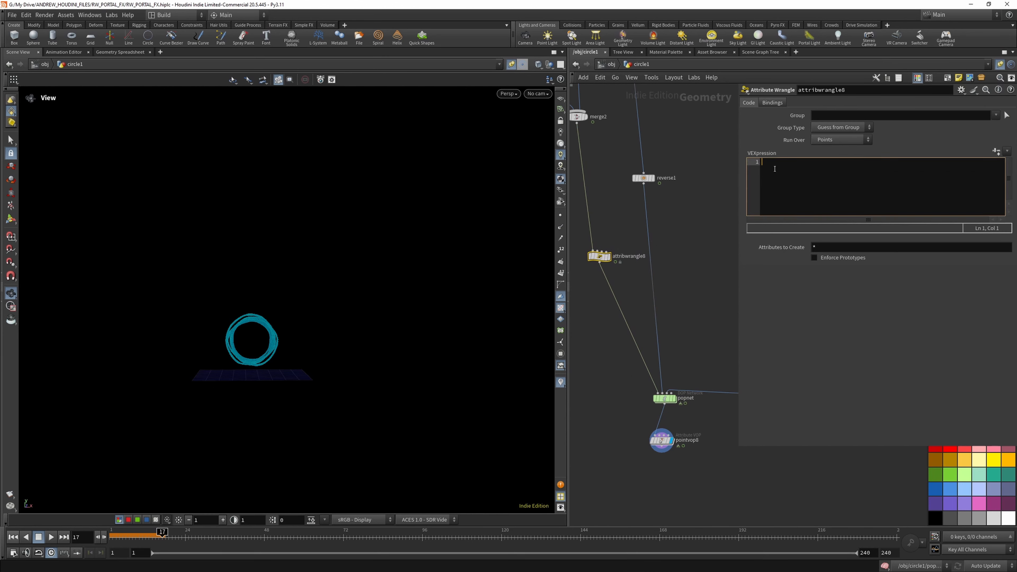
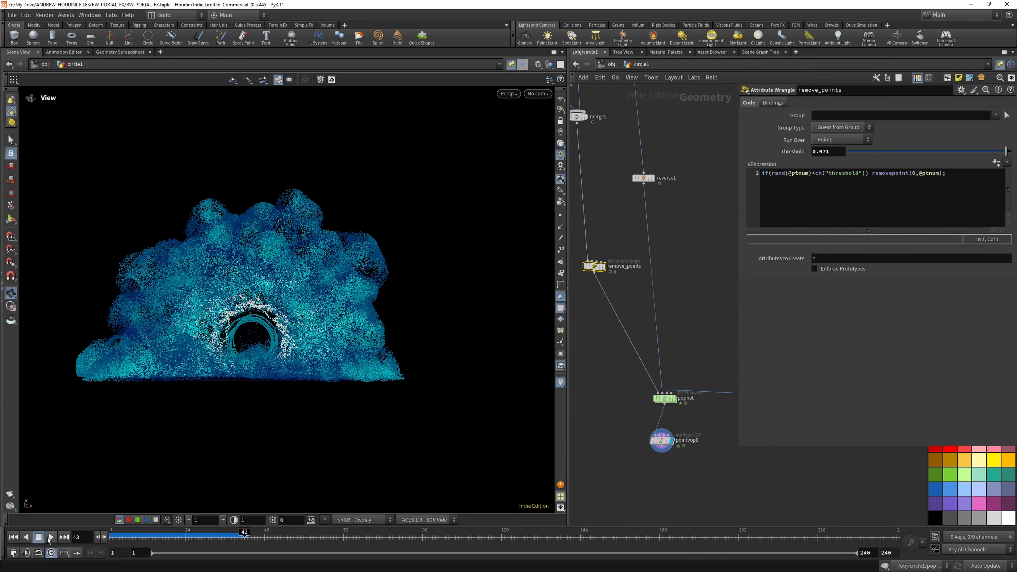
- Replay the particle simulation thinned by remove_points from the first frame, and save the scene file
{"action": "left_click", "coordinate": [50, 537]}
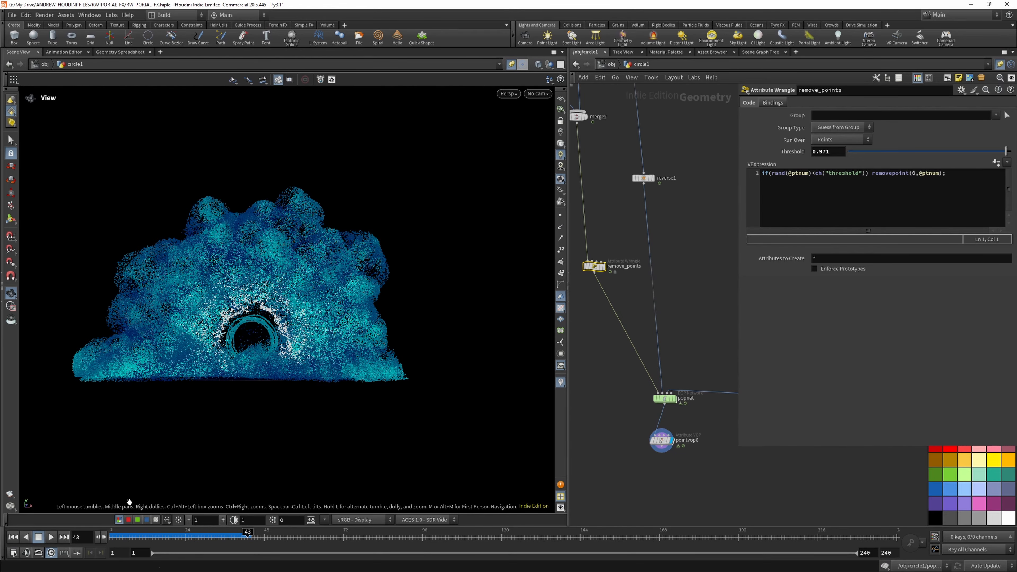
{"action": "left_click_drag", "start_coordinate": [266, 303], "coordinate": [245, 309]}
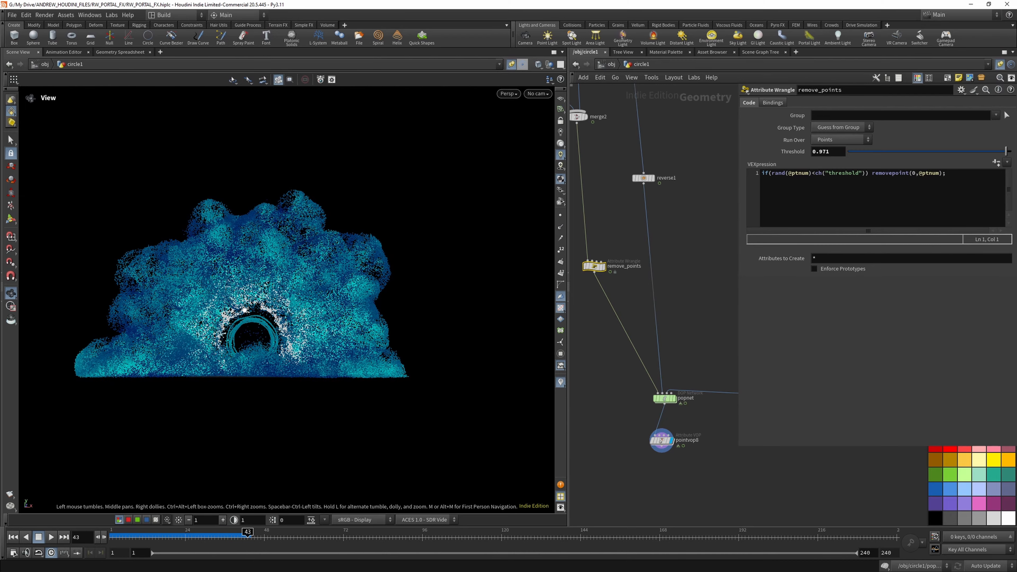
{"action": "left_click", "coordinate": [13, 536]}
{"action": "left_click", "coordinate": [51, 537]}
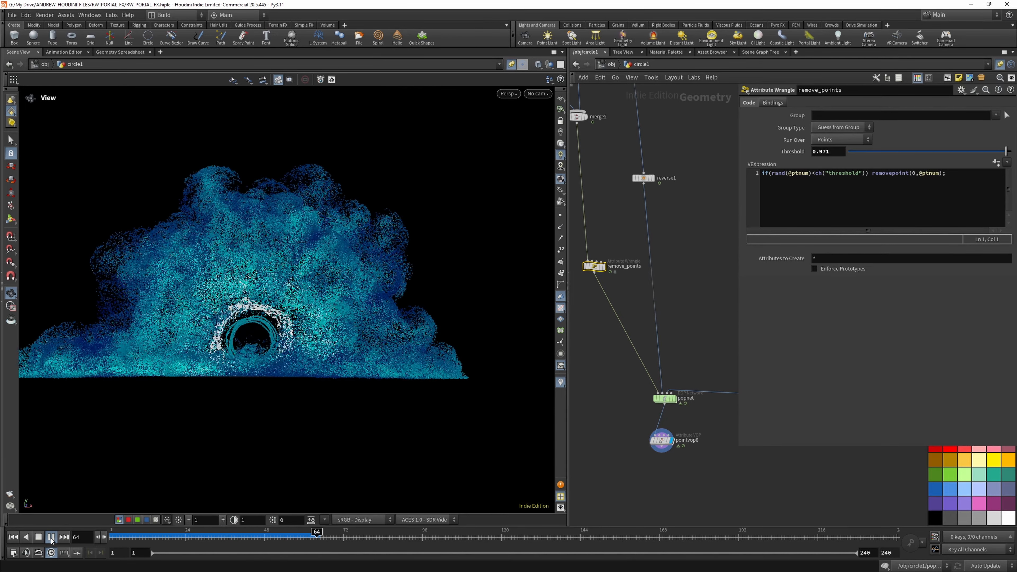
{"action": "left_click", "coordinate": [51, 537]}
{"action": "left_click_drag", "start_coordinate": [267, 255], "coordinate": [156, 229]}
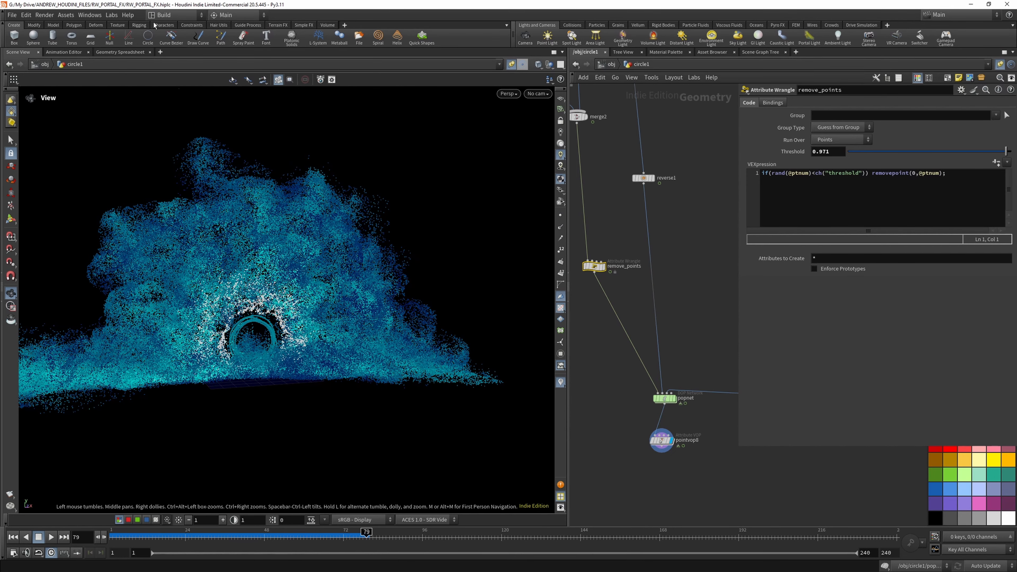
{"action": "left_click", "coordinate": [11, 15]}
{"action": "left_click", "coordinate": [28, 79]}
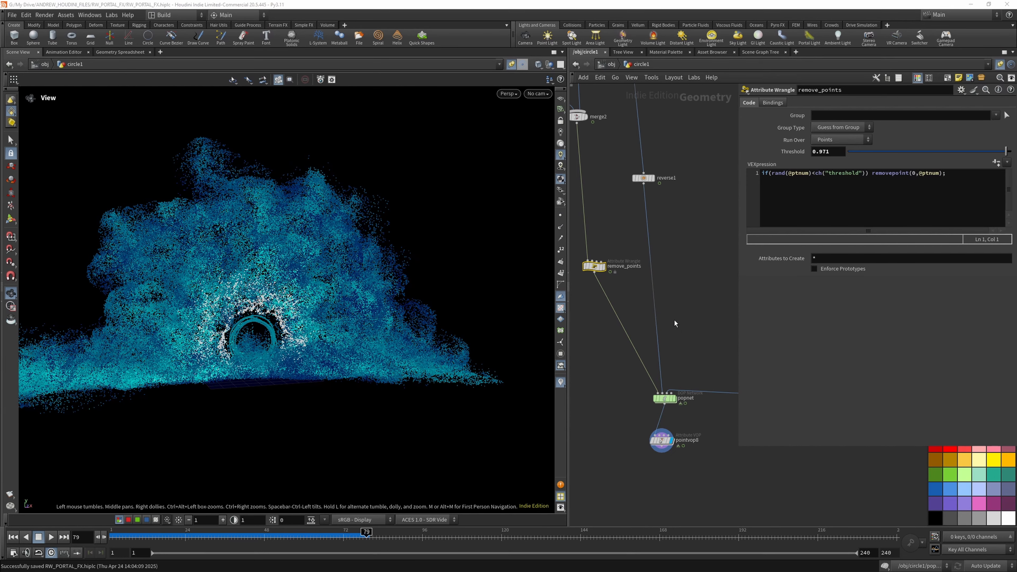
- Inside popnet, insert a POP Curve Force on the wire below popadvectbyvolumes1
{"action": "double_click", "coordinate": [668, 399]}
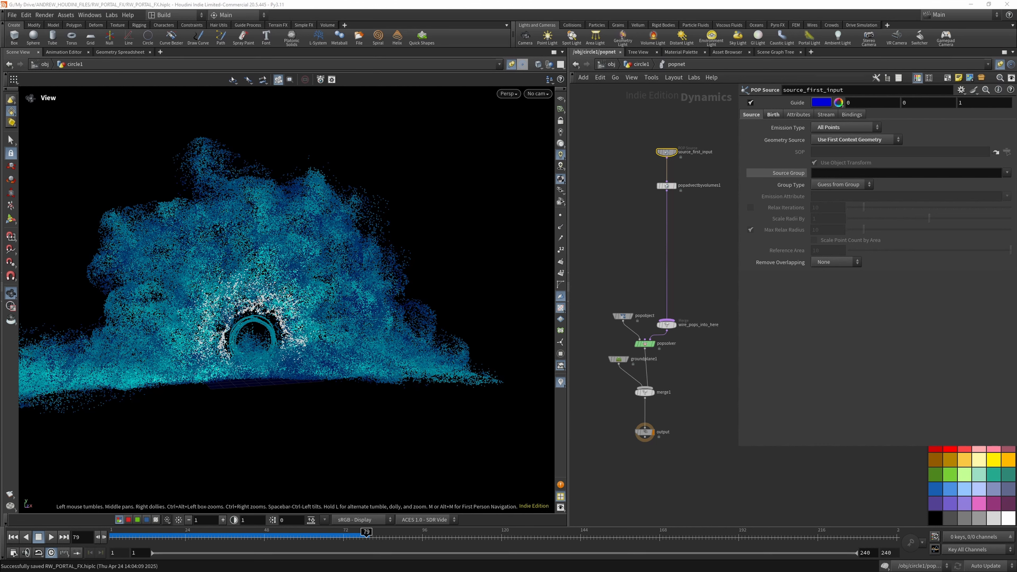
{"action": "left_click", "coordinate": [694, 221]}
{"action": "key", "text": "Tab"}
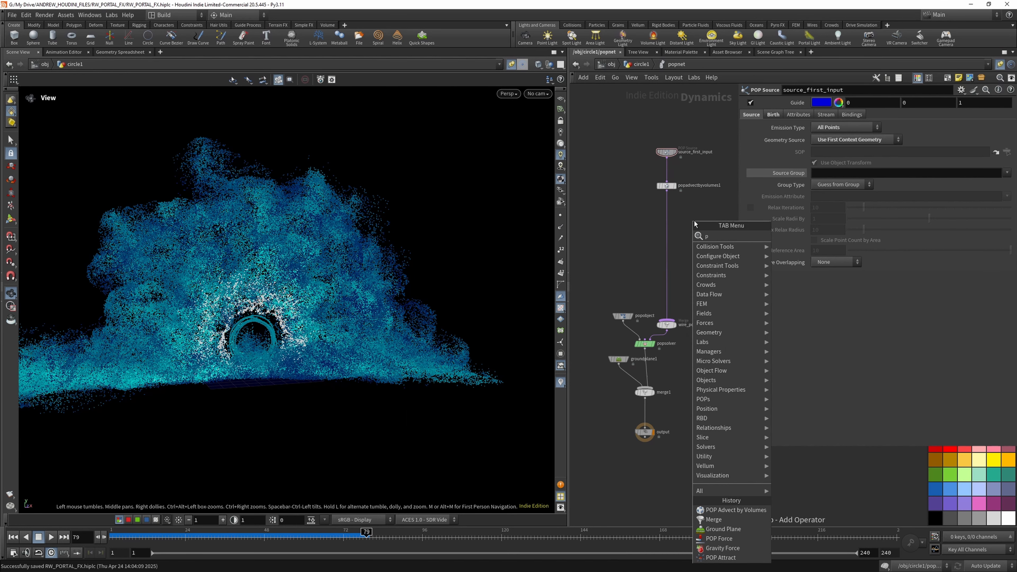
{"action": "type", "text": "pop cur"}
{"action": "key", "text": "Return"}
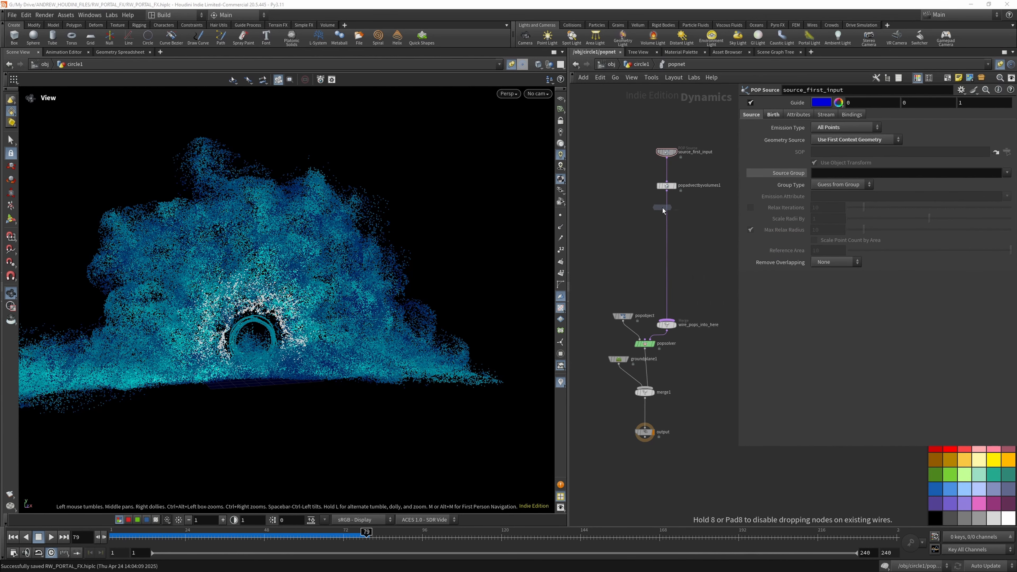
{"action": "left_click", "coordinate": [666, 208]}
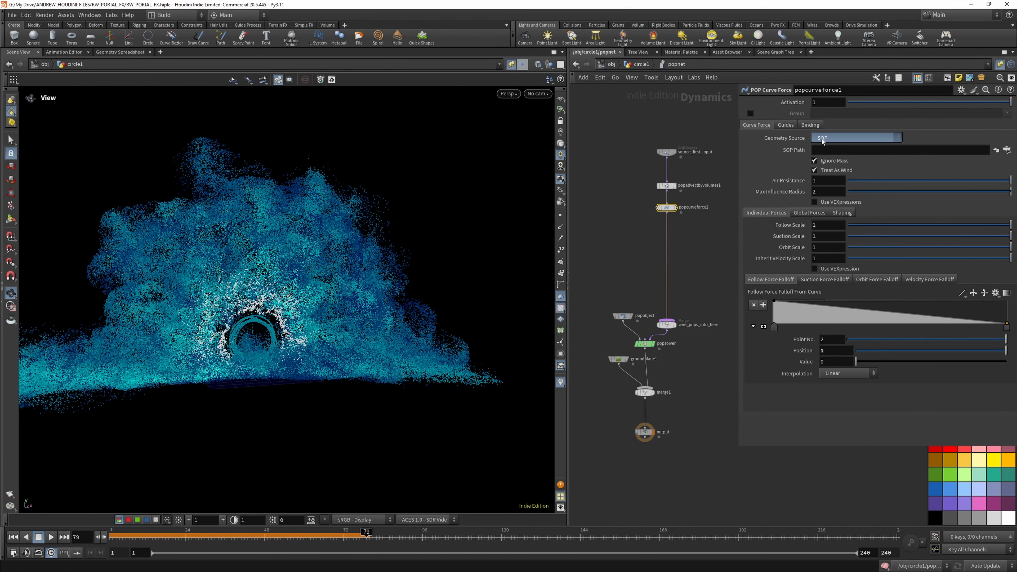
- Set popcurveforce1 to Use Second Context Geometry with Follow Scale 2, Suction Scale 2 and Orbit Scale 3, and play the simulation
{"action": "left_click", "coordinate": [856, 138]}
{"action": "left_click", "coordinate": [832, 175]}
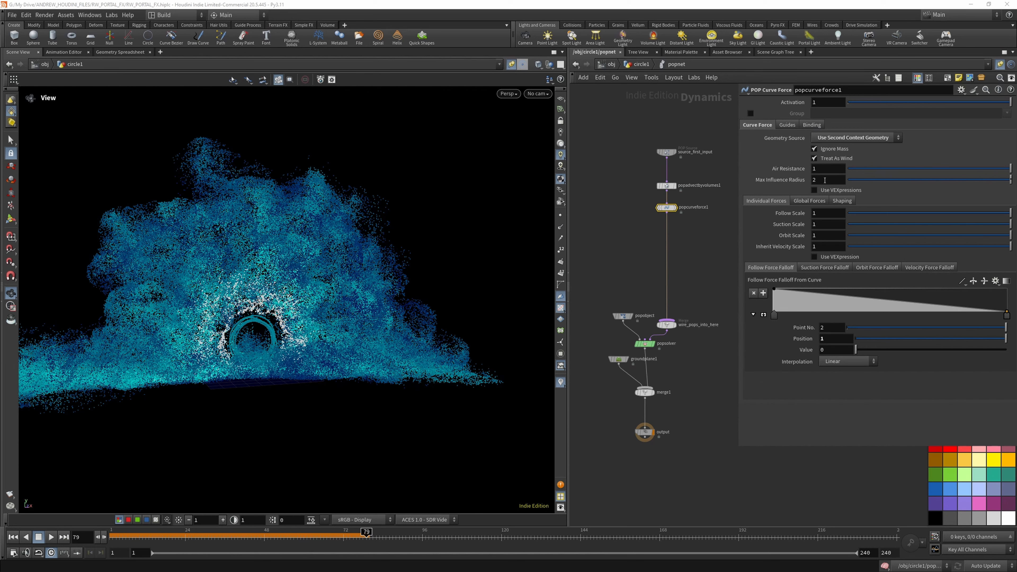
{"action": "left_click_drag", "start_coordinate": [820, 213], "coordinate": [806, 240]}
{"action": "type", "text": "22"}
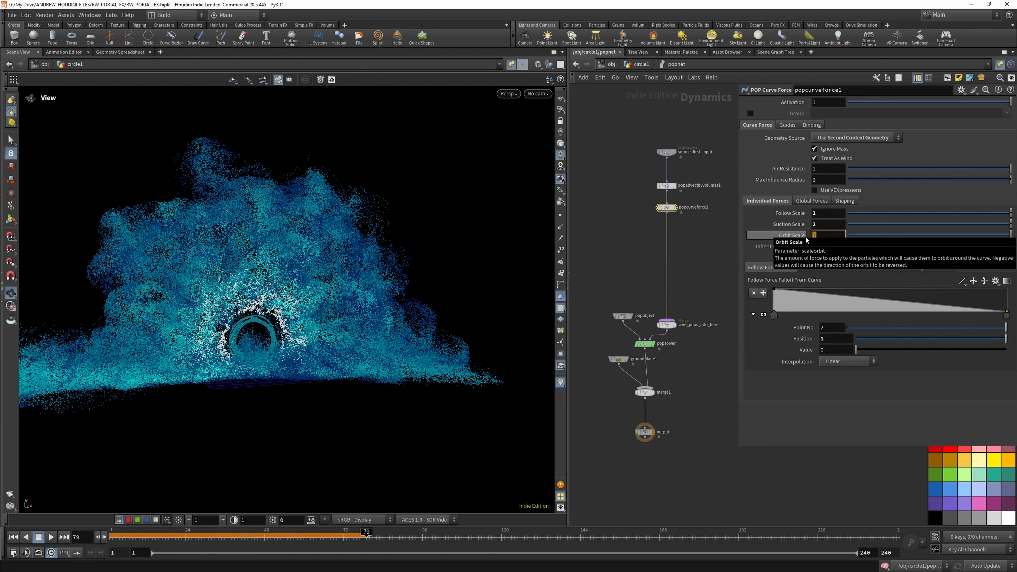
{"action": "type", "text": "3"}
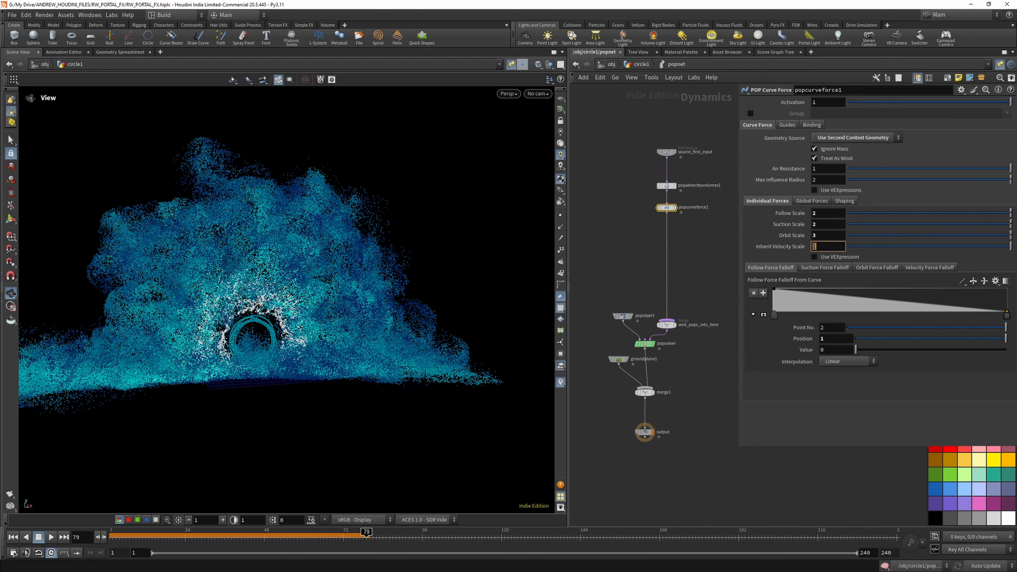
{"action": "left_click", "coordinate": [12, 537]}
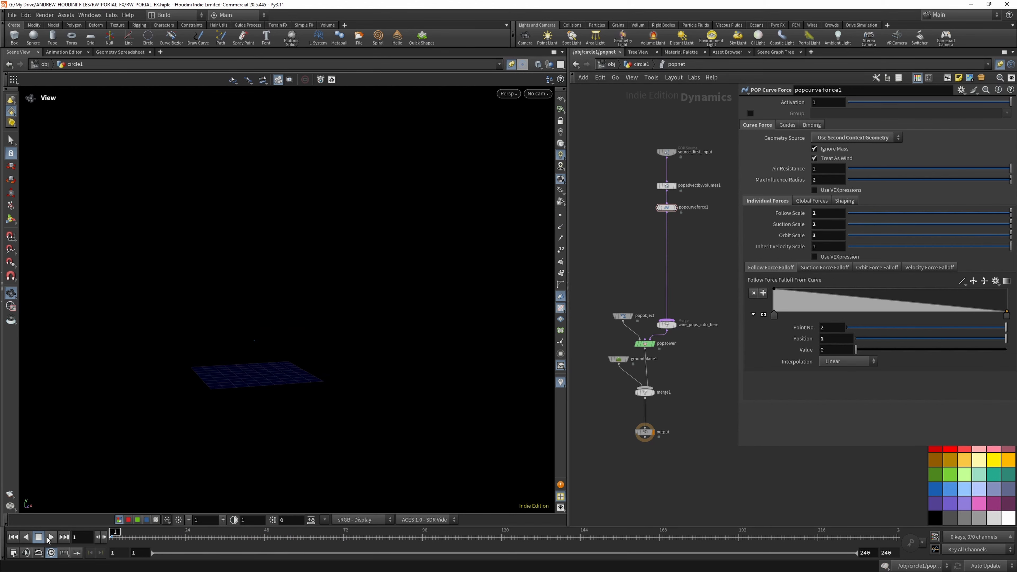
{"action": "left_click", "coordinate": [51, 537]}
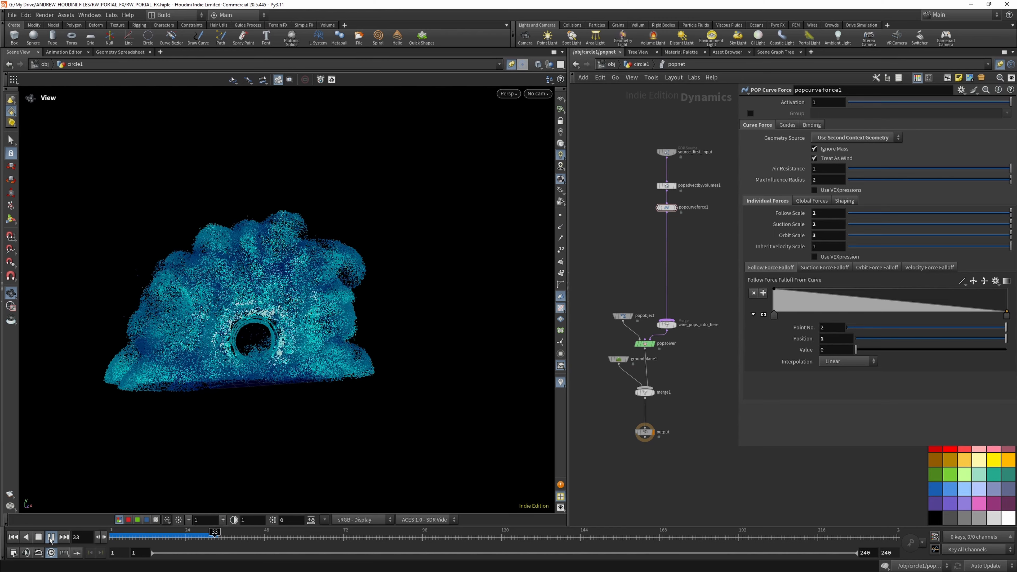
- Compare the particle motion around the portal ring with popcurveforce1 bypassed and re-enabled, replaying from the first frame each time
{"action": "left_click", "coordinate": [658, 207]}
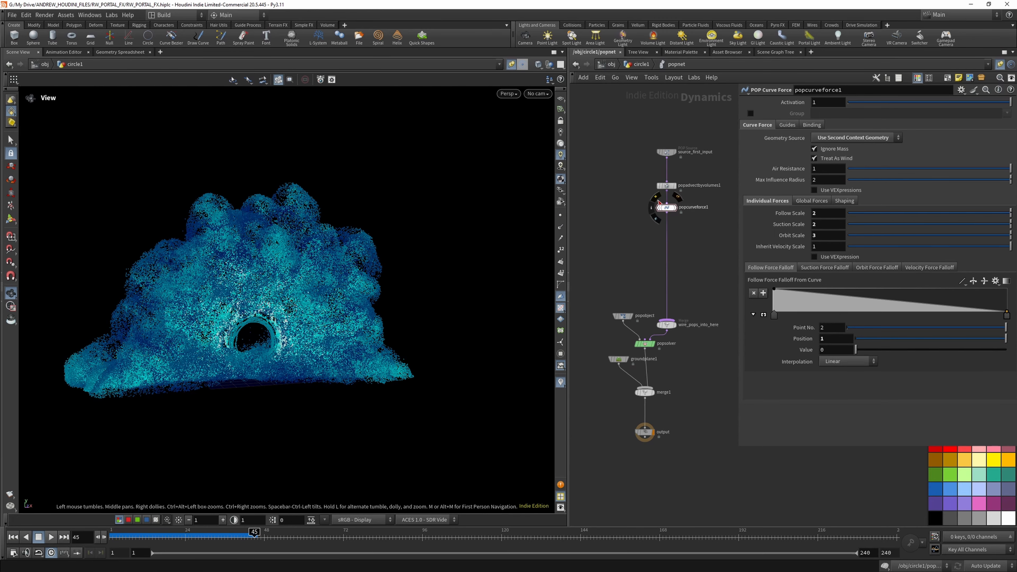
{"action": "left_click", "coordinate": [18, 537]}
{"action": "left_click", "coordinate": [50, 537]}
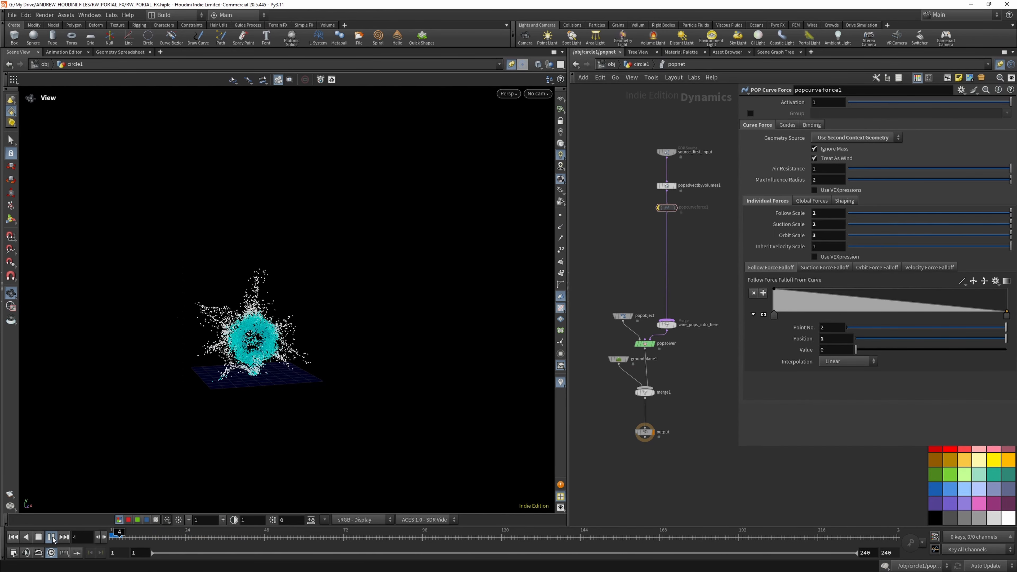
{"action": "scroll", "coordinate": [252, 353], "scroll_direction": "up", "scroll_amount": 5}
{"action": "scroll", "coordinate": [252, 353], "scroll_direction": "up", "scroll_amount": 3}
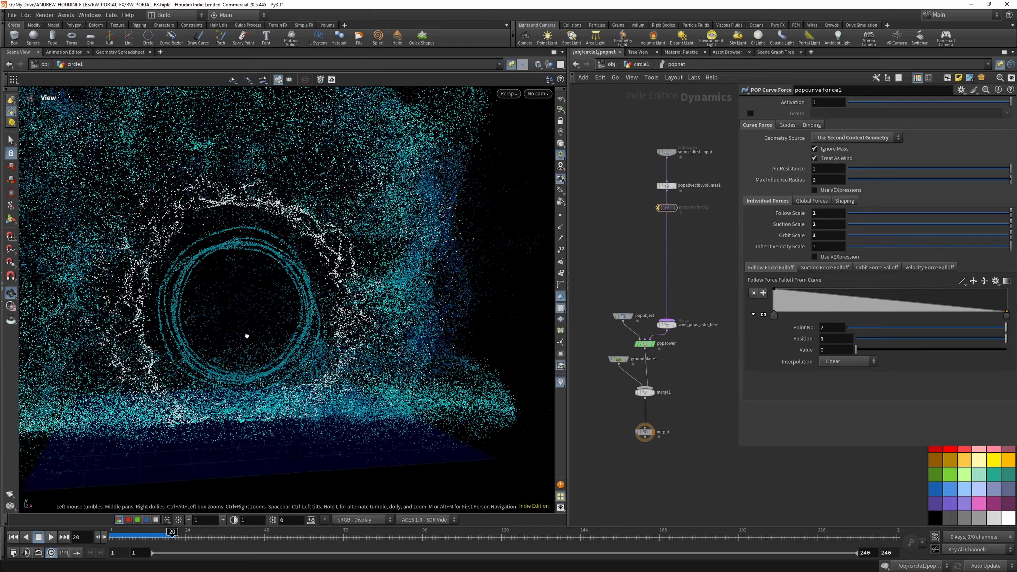
{"action": "left_click", "coordinate": [14, 540]}
{"action": "left_click", "coordinate": [51, 537]}
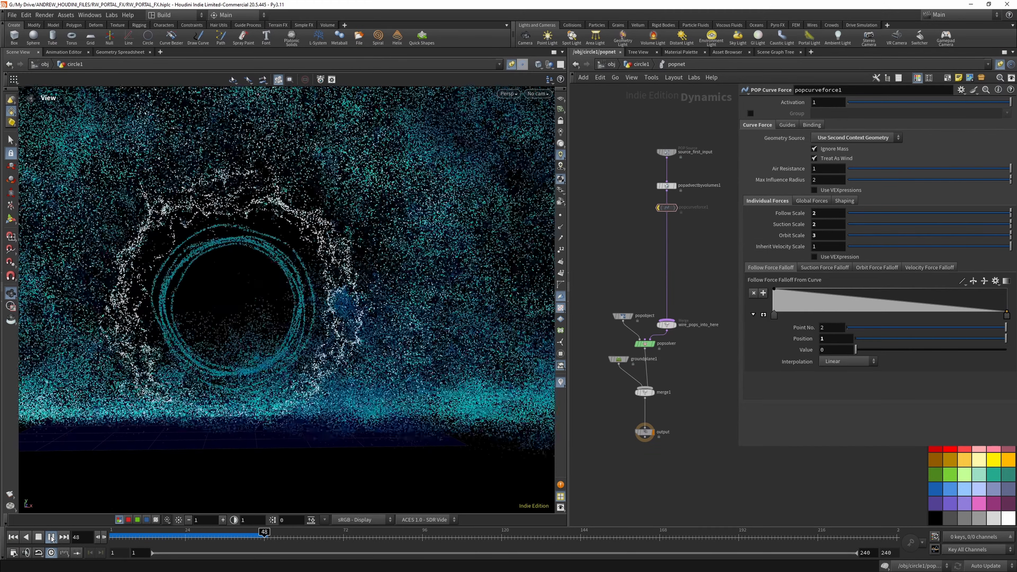
{"action": "key", "text": "q"}
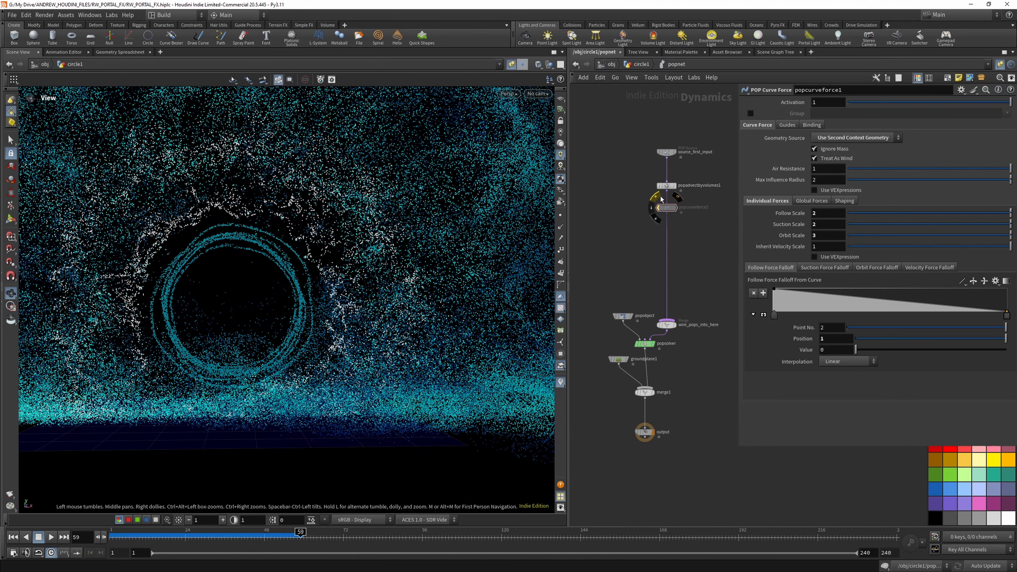
{"action": "left_click", "coordinate": [14, 537]}
{"action": "left_click", "coordinate": [50, 537]}
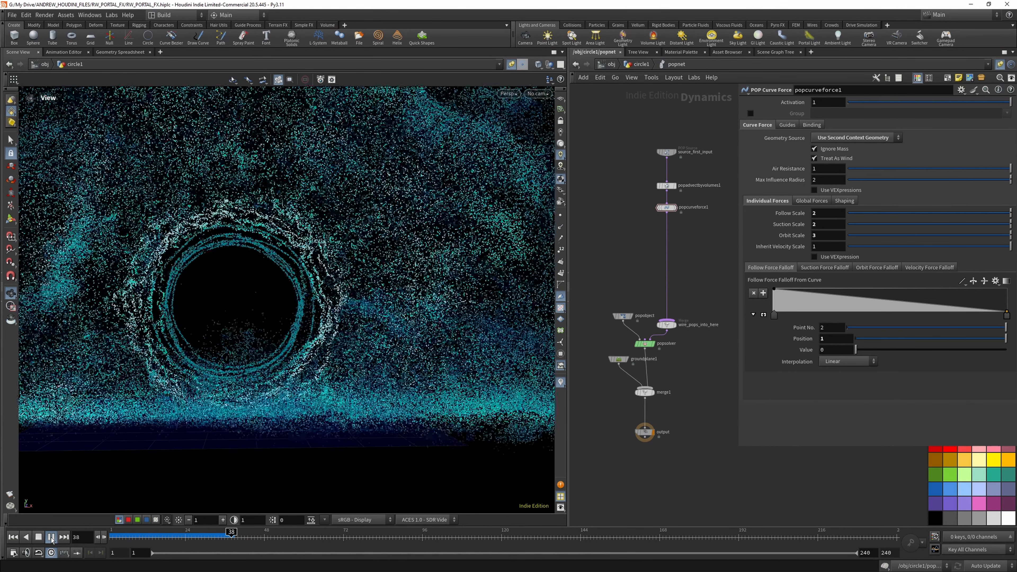
{"action": "left_click", "coordinate": [51, 537]}
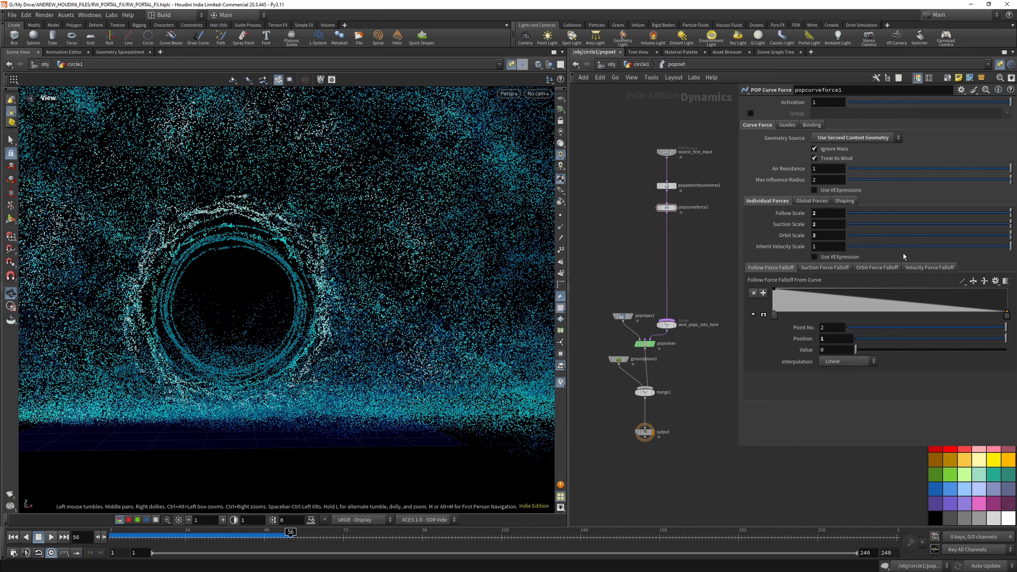
- Try an Inherit Velocity Scale of 100 on popcurveforce1 and replay the simulation from the first frame
{"action": "key", "text": "Return"}
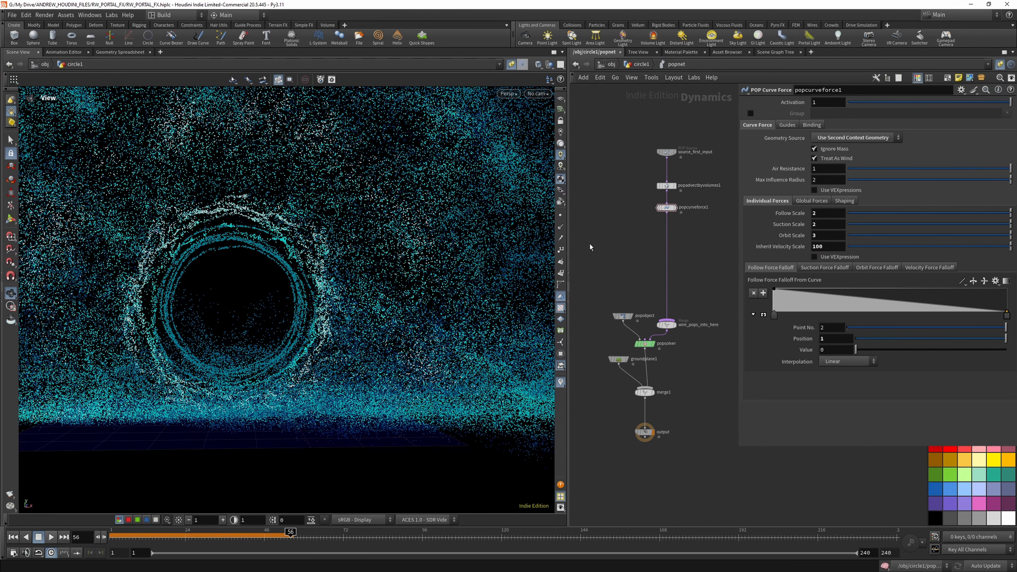
{"action": "left_click", "coordinate": [13, 537]}
{"action": "left_click", "coordinate": [51, 537]}
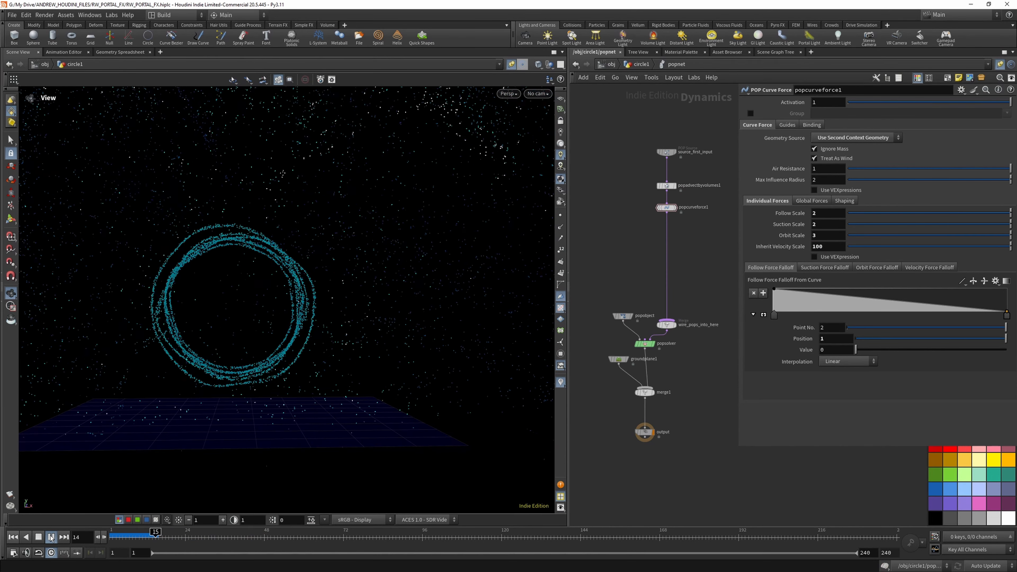
{"action": "right_click_drag", "start_coordinate": [319, 294], "coordinate": [282, 333]}
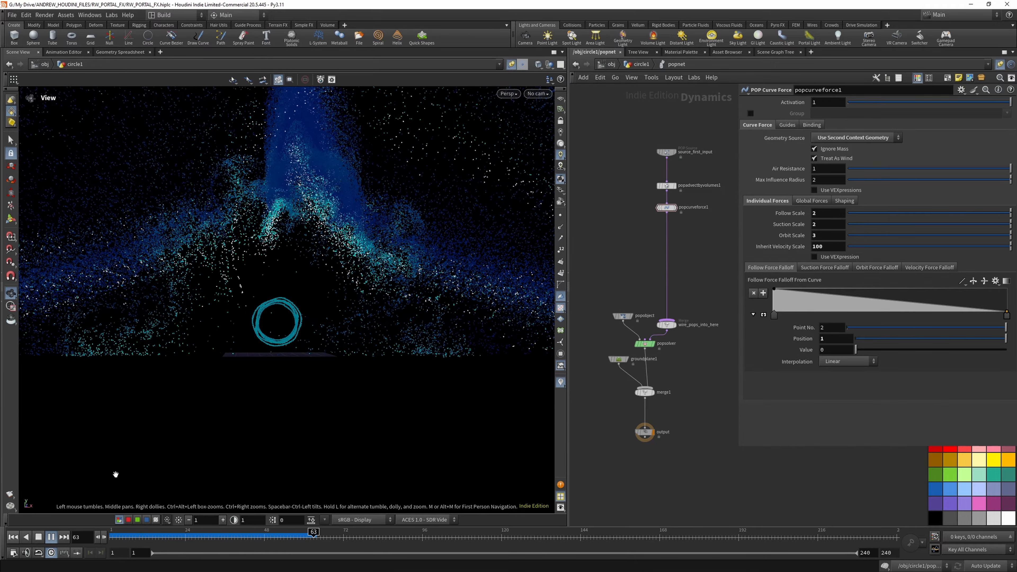
{"action": "left_click", "coordinate": [13, 537]}
{"action": "left_click", "coordinate": [51, 537]}
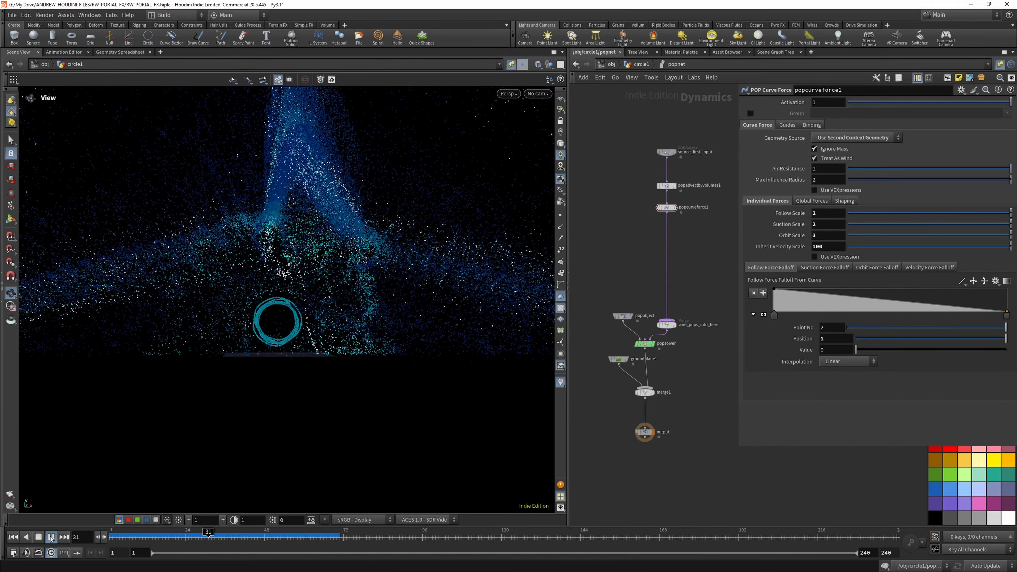
{"action": "right_click_drag", "start_coordinate": [295, 330], "coordinate": [293, 360]}
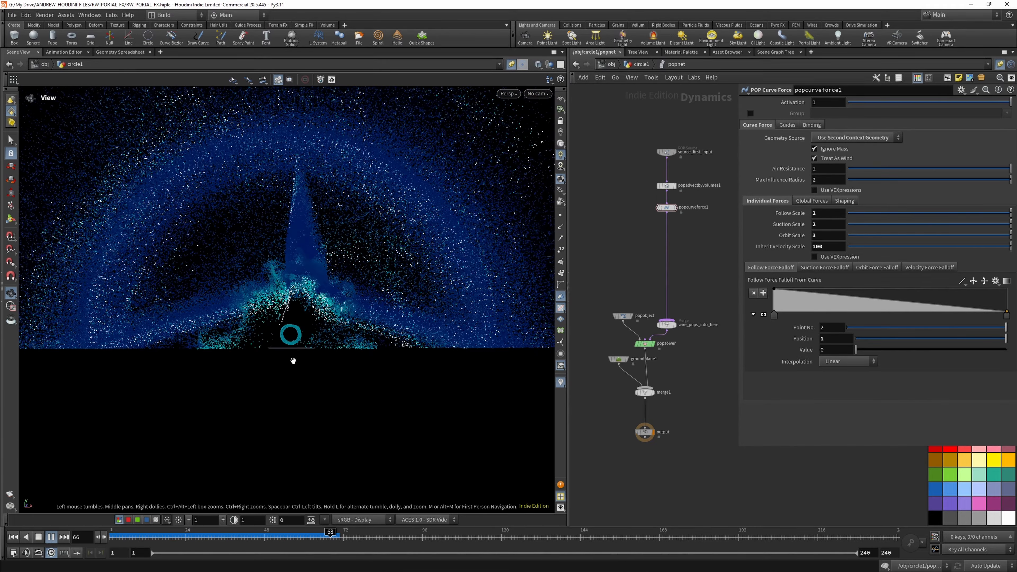
{"action": "left_click", "coordinate": [14, 537]}
{"action": "left_click", "coordinate": [51, 537]}
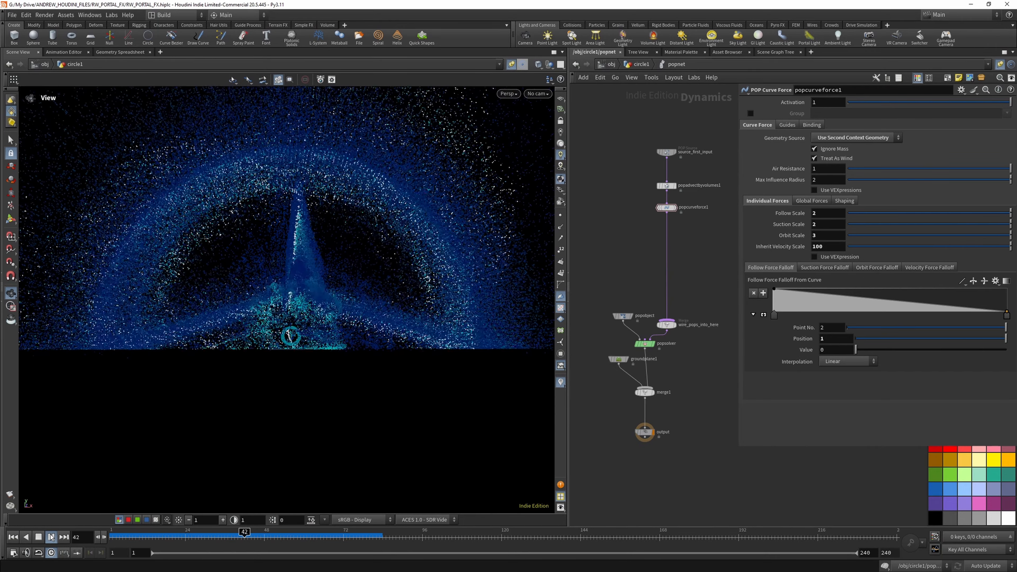
- Try an Inherit Velocity Scale of 10 on popcurveforce1 and replay the simulation from the first frame
{"action": "left_click", "coordinate": [824, 246]}
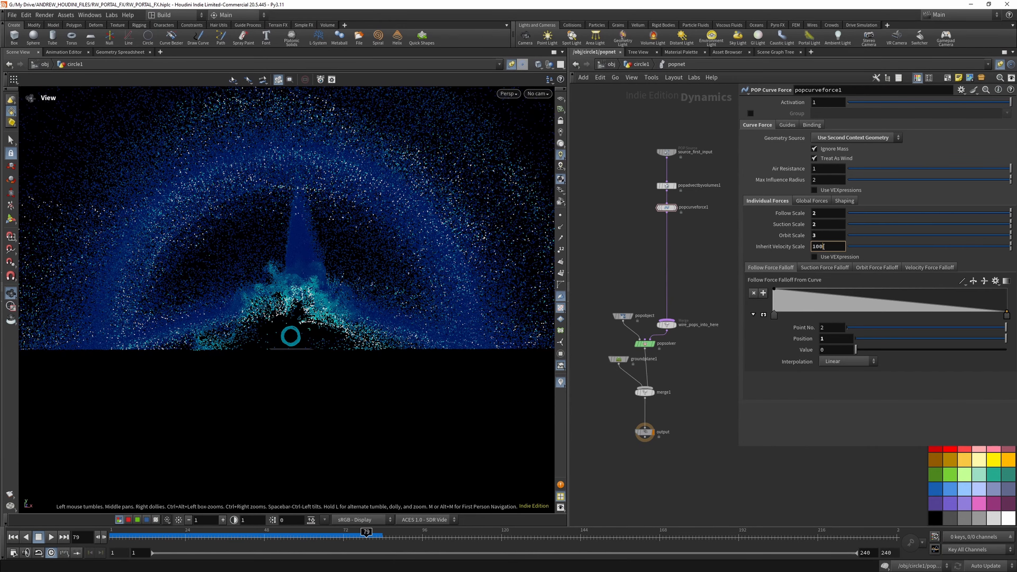
{"action": "type", "text": "0"}
{"action": "key", "text": "Return"}
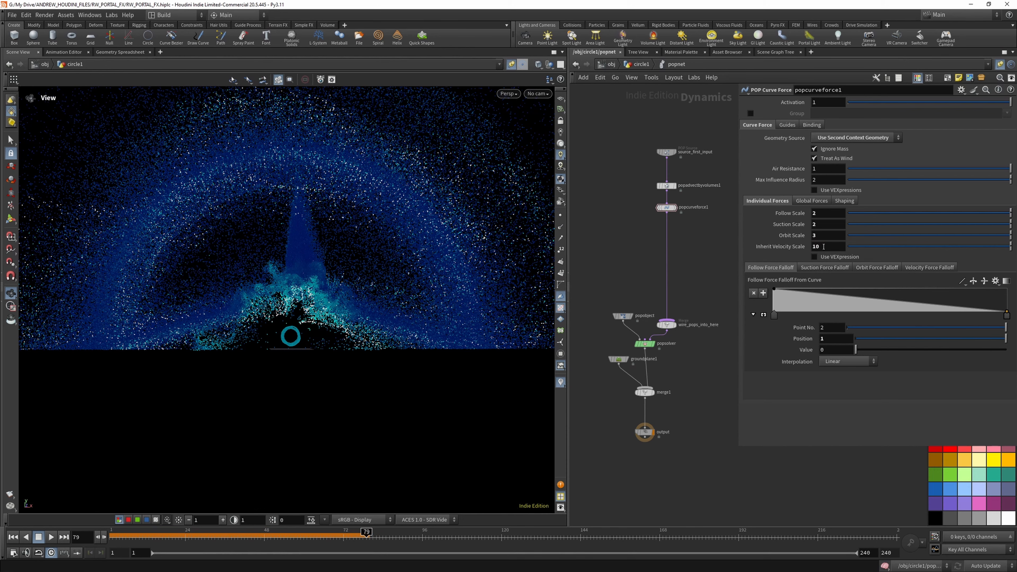
{"action": "left_click", "coordinate": [18, 537]}
{"action": "left_click", "coordinate": [52, 538]}
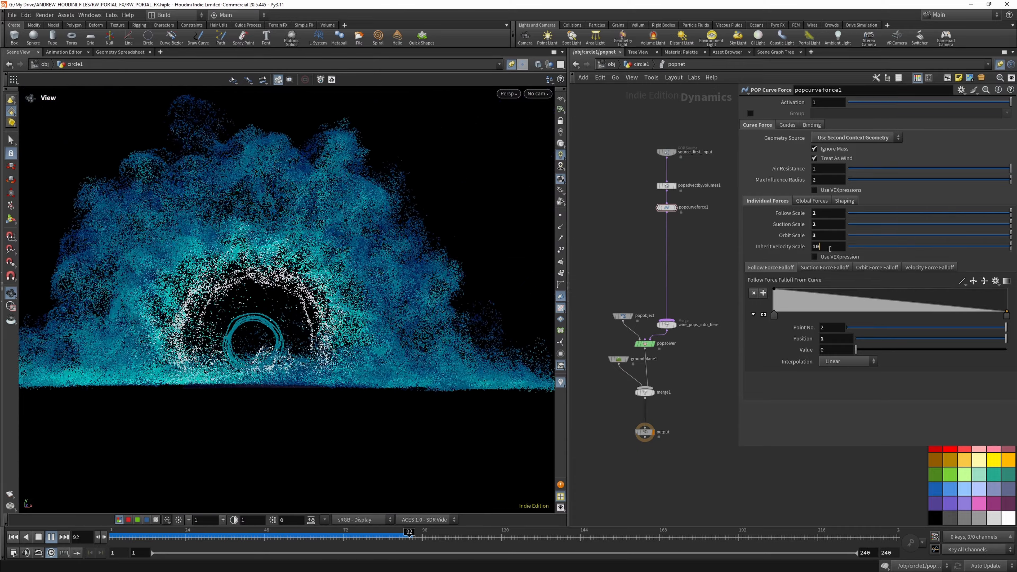
- Set popcurveforce1's Inherit Velocity Scale back to 1 and replay the simulation from the first frame
{"action": "key", "text": "BackSpace"}
{"action": "key", "text": "Return"}
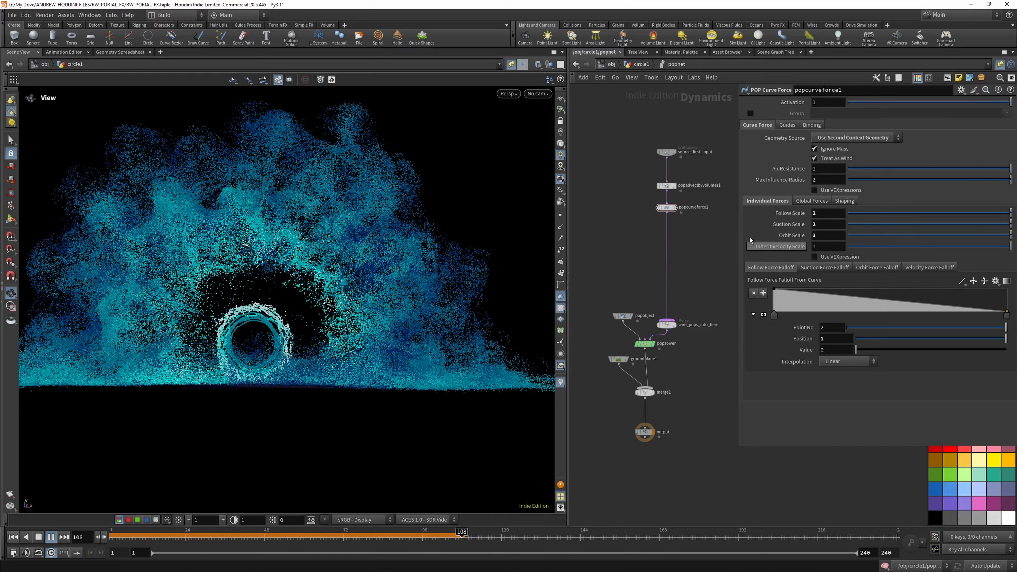
{"action": "left_click", "coordinate": [14, 538]}
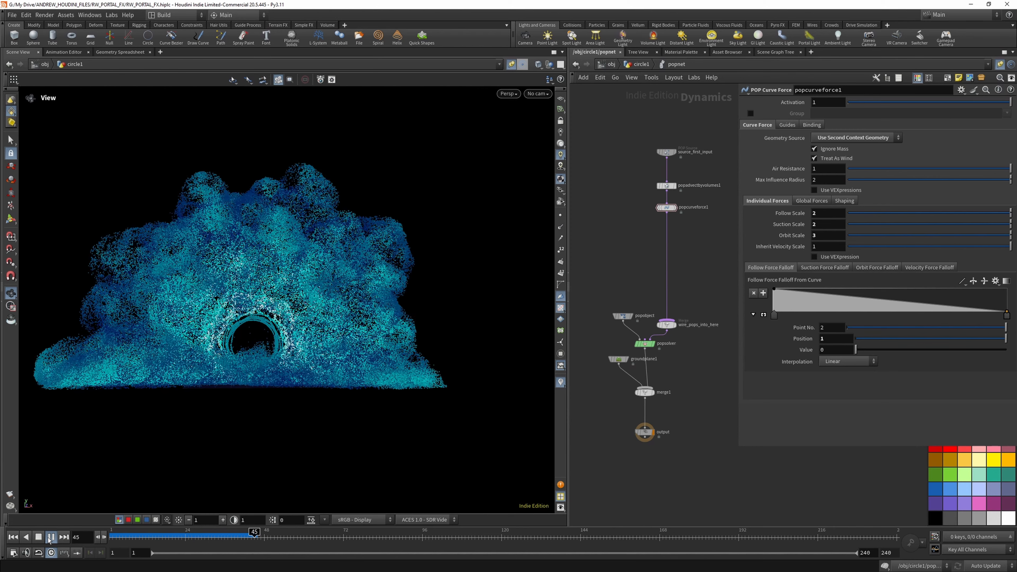
{"action": "left_click", "coordinate": [50, 538]}
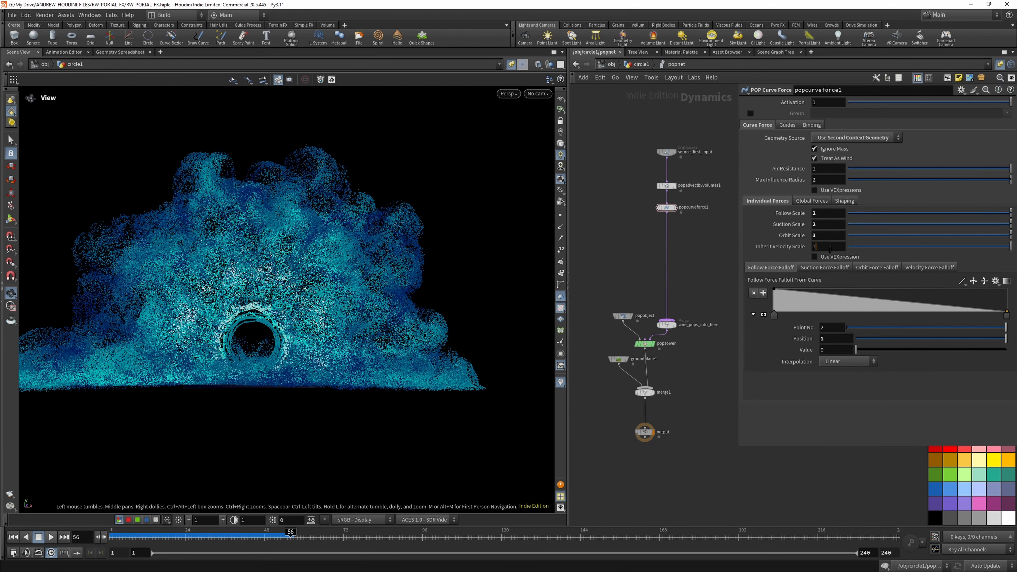
- Set the Inherit Velocity Scale of popcurveforce1 to 0.05
{"action": "mouse_move", "coordinate": [761, 249]}
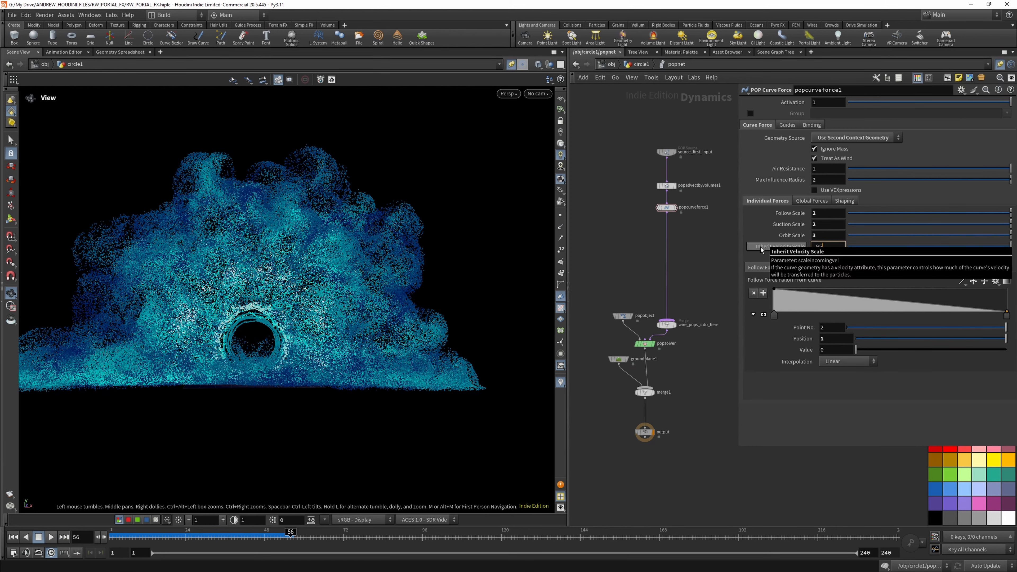
{"action": "key", "text": "Return"}
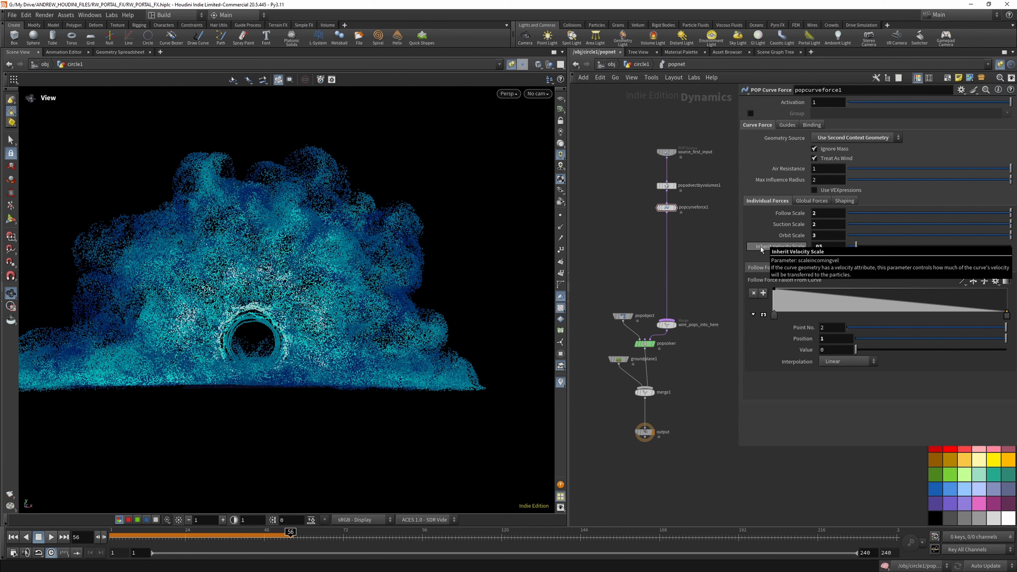
- Set popcurveforce1's Max Influence Radius to 0.7 and replay the simulation from the first frame
{"action": "mouse_move", "coordinate": [807, 182]}
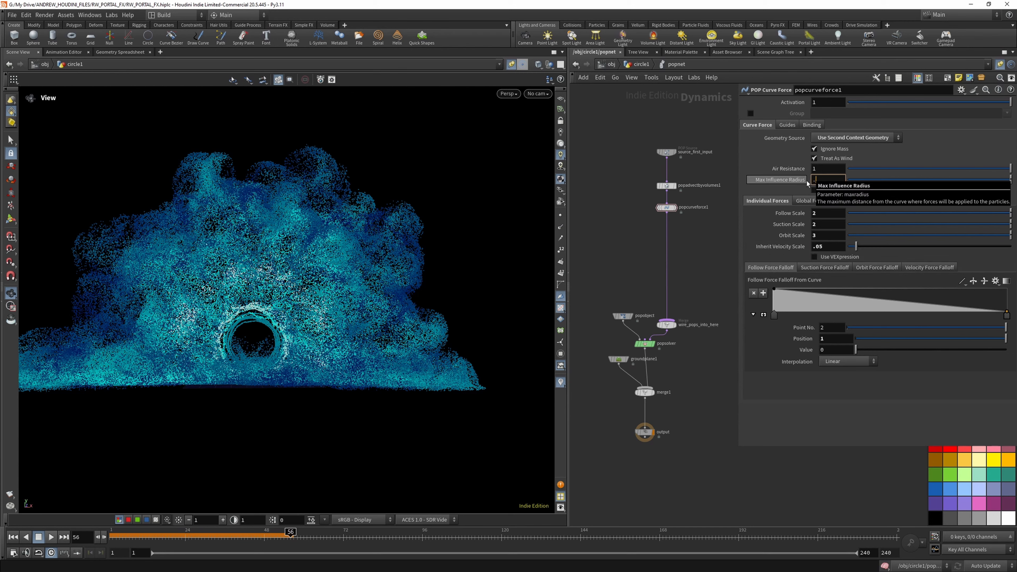
{"action": "left_click", "coordinate": [14, 537]}
{"action": "left_click", "coordinate": [52, 537]}
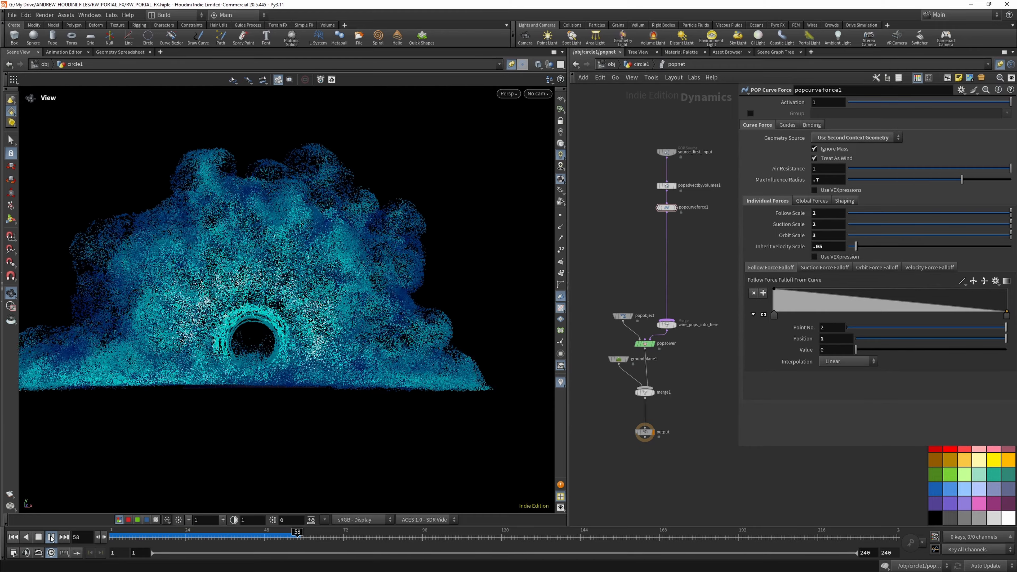
{"action": "left_click", "coordinate": [51, 536]}
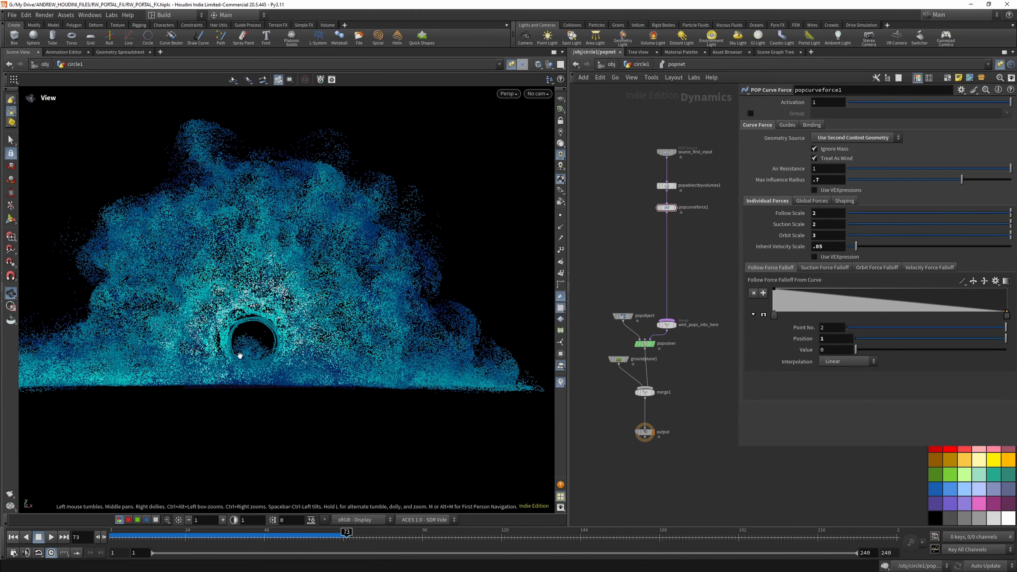
- Check the whole particle cloud from farther away, then save the scene file
{"action": "left_click_drag", "start_coordinate": [238, 352], "coordinate": [305, 340]}
{"action": "left_click", "coordinate": [17, 16]}
{"action": "left_click", "coordinate": [24, 79]}
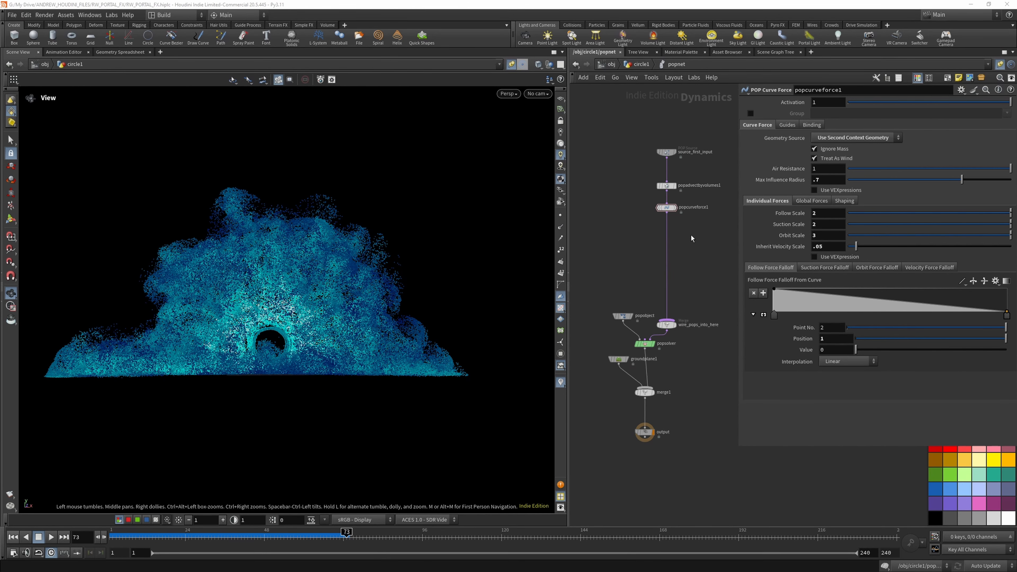
- Insert a POP Drag node below popcurveforce1 with Air Resistance 0.1 and replay the simulation from the first frame
{"action": "key", "text": "Tab"}
{"action": "type", "text": "pop dr"}
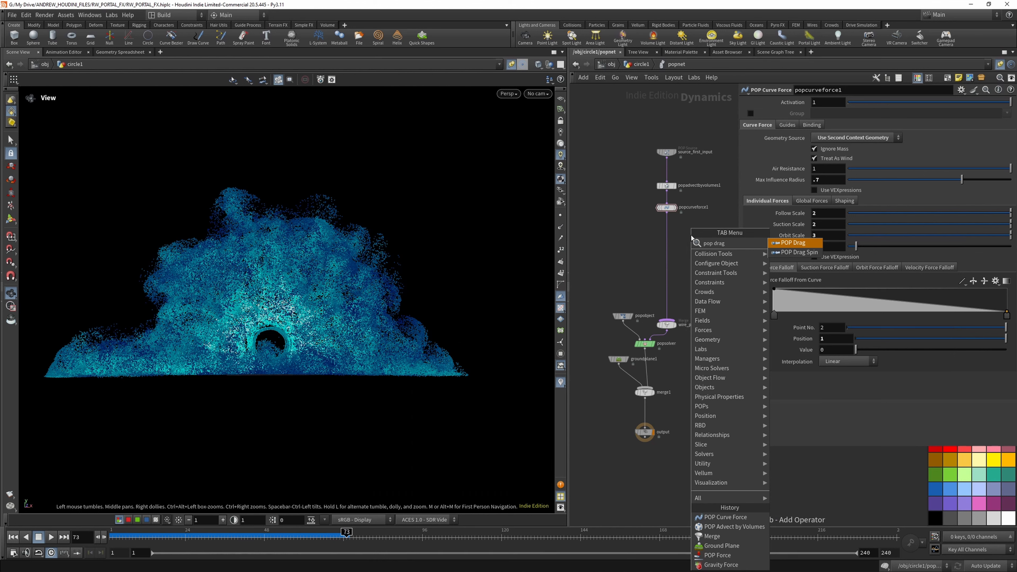
{"action": "left_click", "coordinate": [792, 243]}
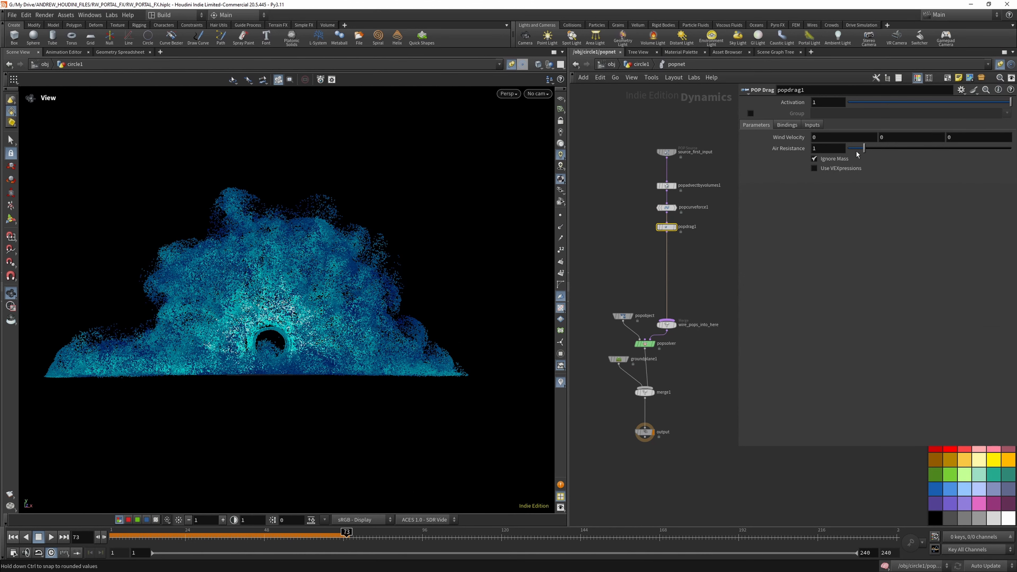
{"action": "type", "text": ".1"}
{"action": "key", "text": "Return"}
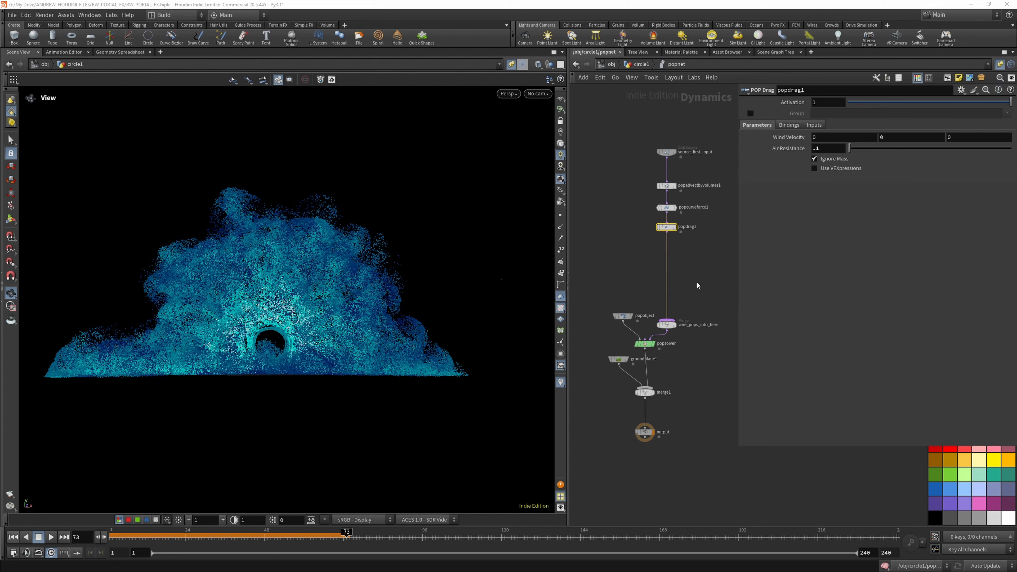
{"action": "left_click", "coordinate": [13, 537]}
{"action": "left_click", "coordinate": [51, 536]}
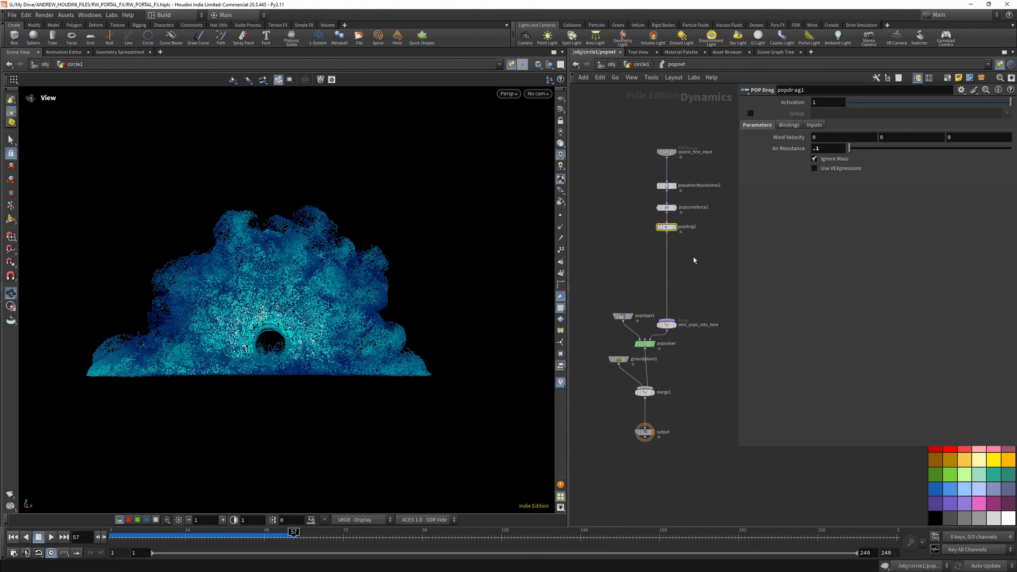
- Insert a POP Attract node below popdrag1 and replay the simulation from the first frame
{"action": "key", "text": "Tab"}
{"action": "type", "text": "pop at"}
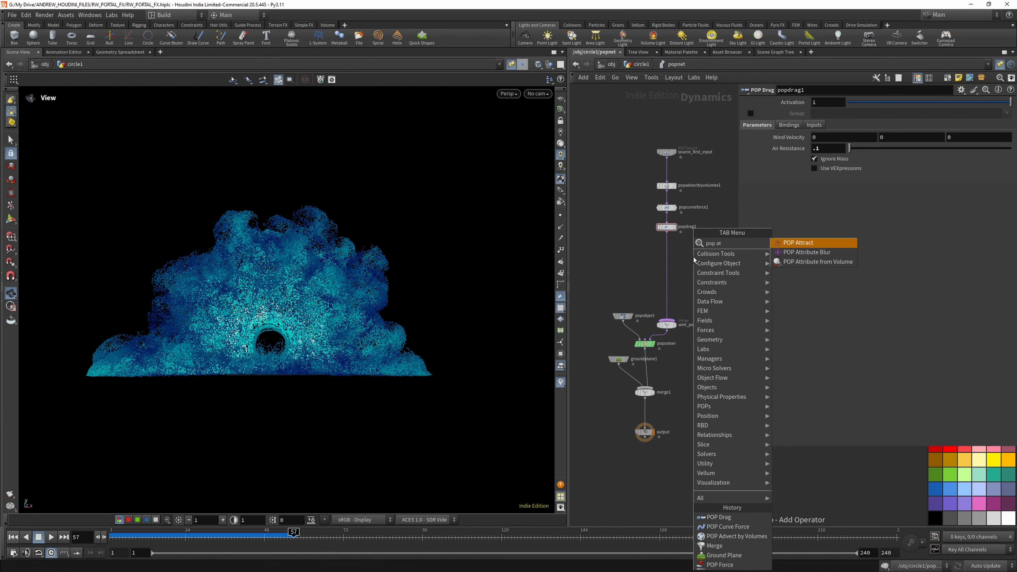
{"action": "left_click", "coordinate": [824, 242]}
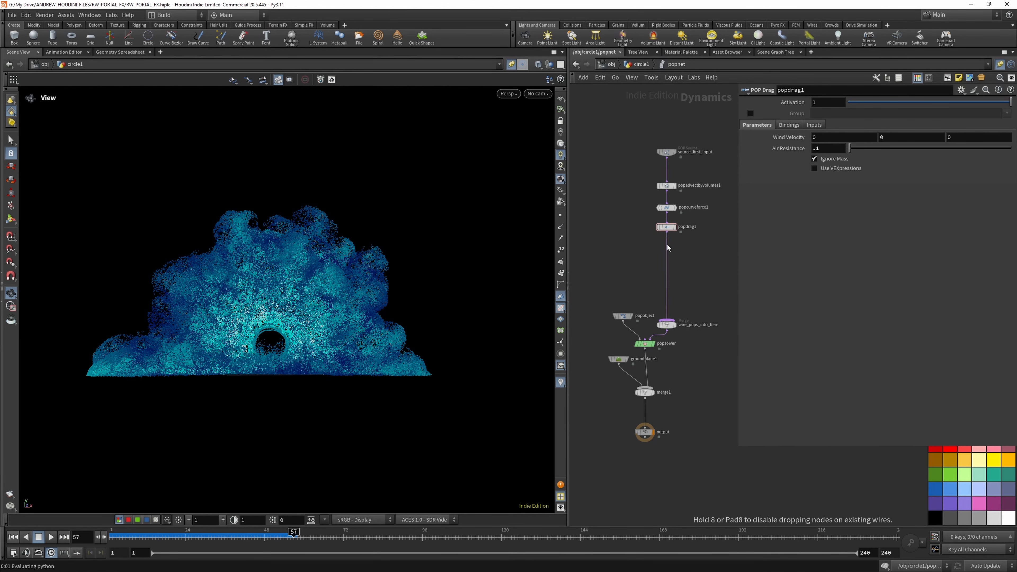
{"action": "left_click", "coordinate": [667, 245]}
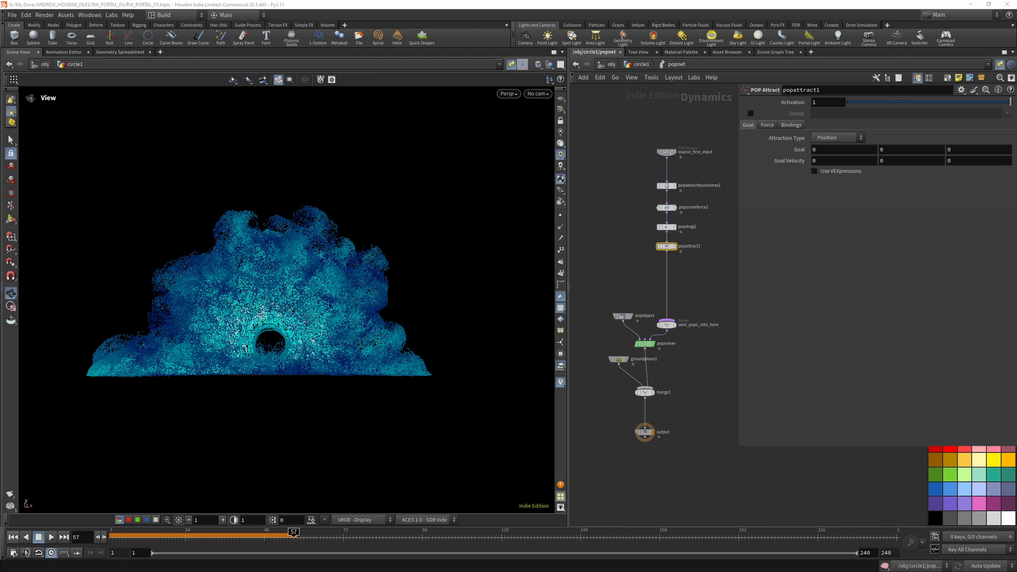
{"action": "left_click", "coordinate": [819, 104]}
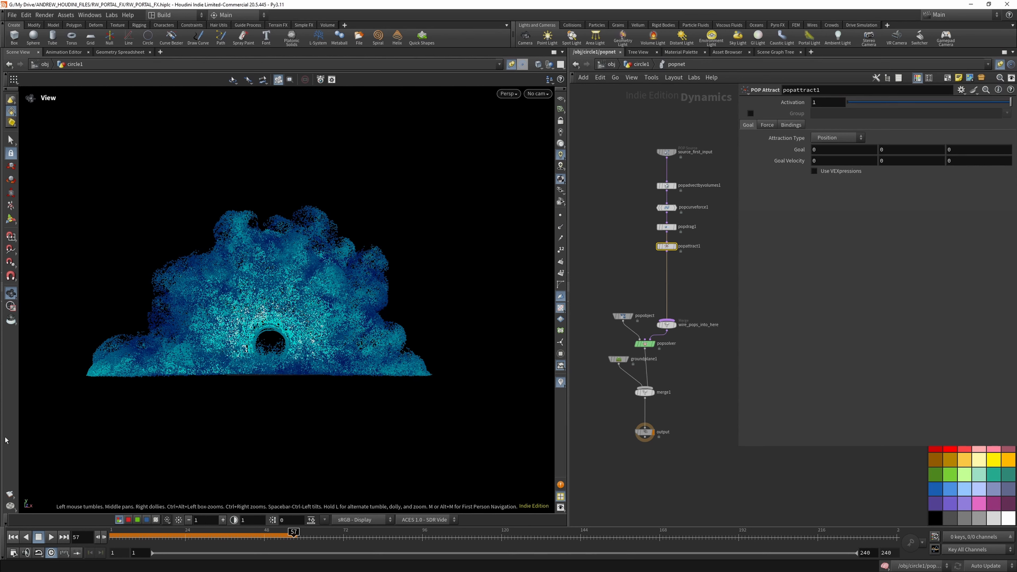
{"action": "left_click", "coordinate": [15, 537]}
{"action": "left_click", "coordinate": [51, 537]}
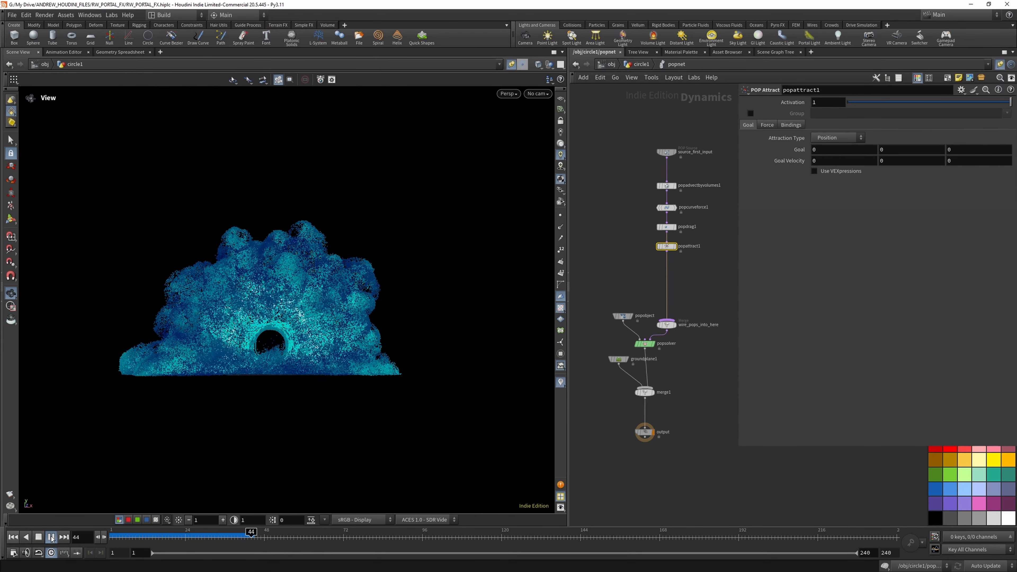
{"action": "left_click", "coordinate": [51, 537]}
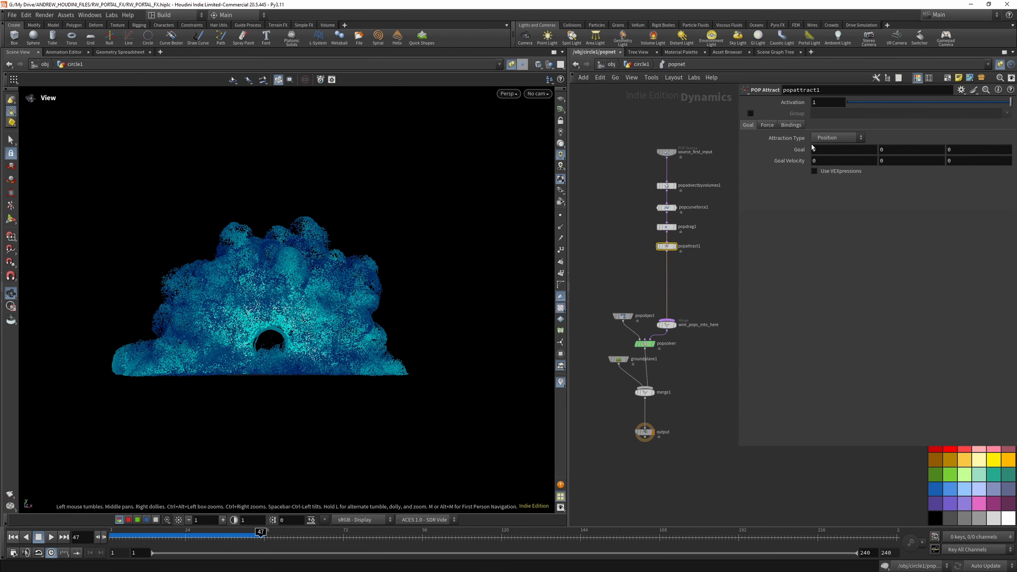
- Try a Force Scale of 100 on popattract1 and replay the simulation from the first frame
{"action": "left_click", "coordinate": [767, 125]}
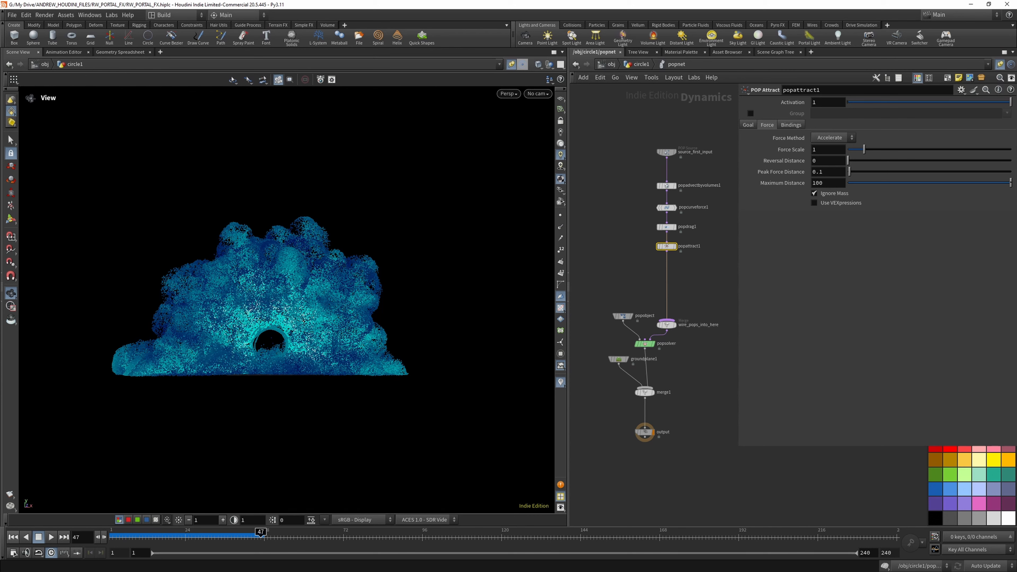
{"action": "left_click", "coordinate": [831, 152]}
{"action": "type", "text": "00"}
{"action": "key", "text": "Return"}
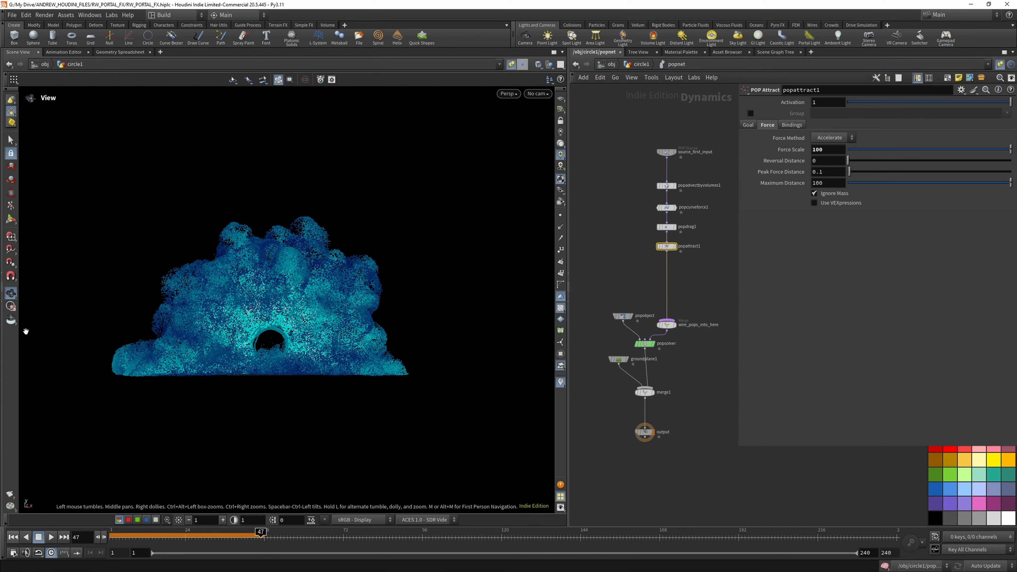
{"action": "left_click", "coordinate": [14, 538]}
{"action": "left_click", "coordinate": [50, 537]}
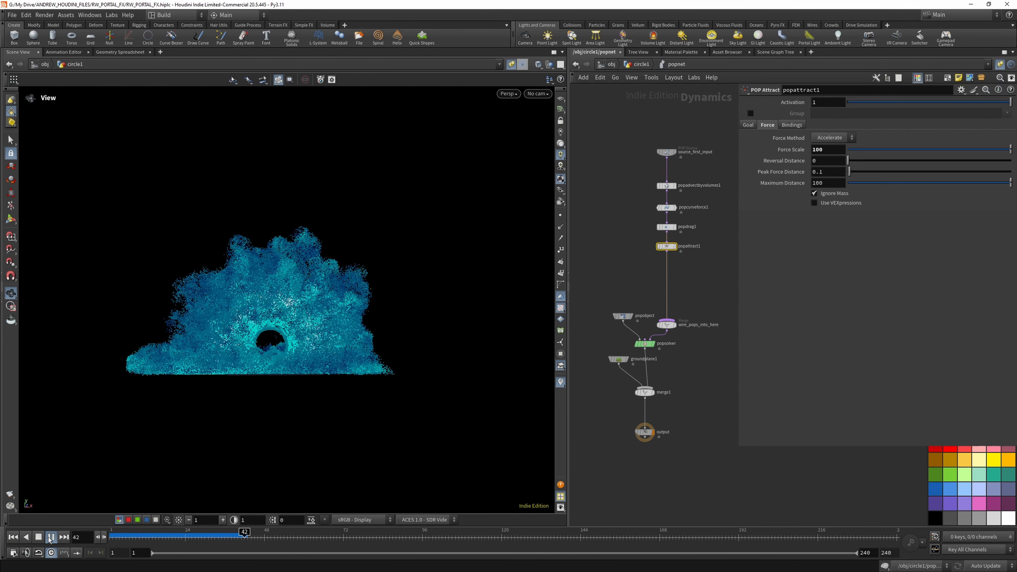
{"action": "left_click", "coordinate": [51, 537]}
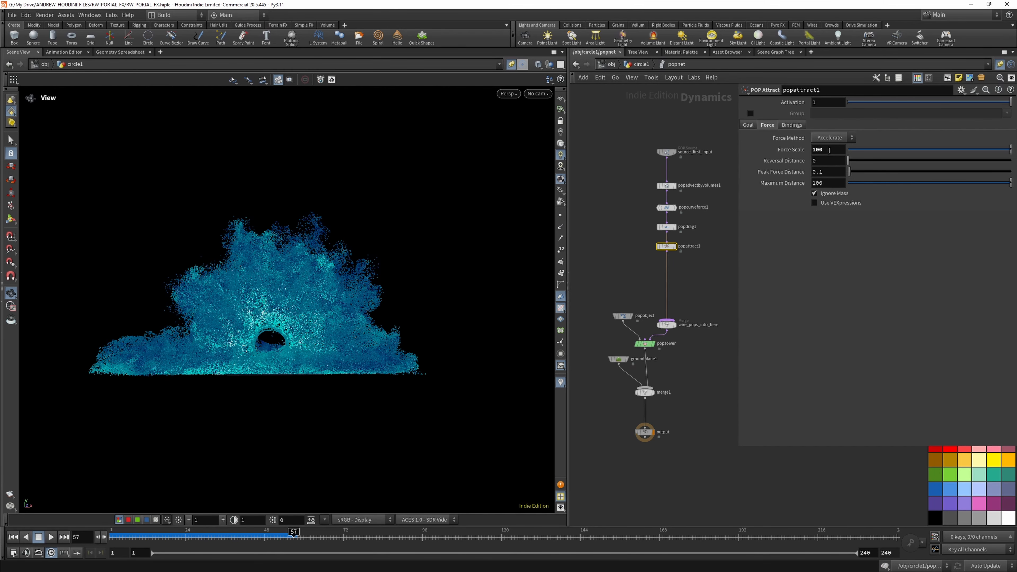
- Set popattract1's Force Scale to 2 and replay the simulation from the first frame
{"action": "left_click_drag", "start_coordinate": [829, 150], "coordinate": [787, 152]}
{"action": "type", "text": "2"}
{"action": "key", "text": "Return"}
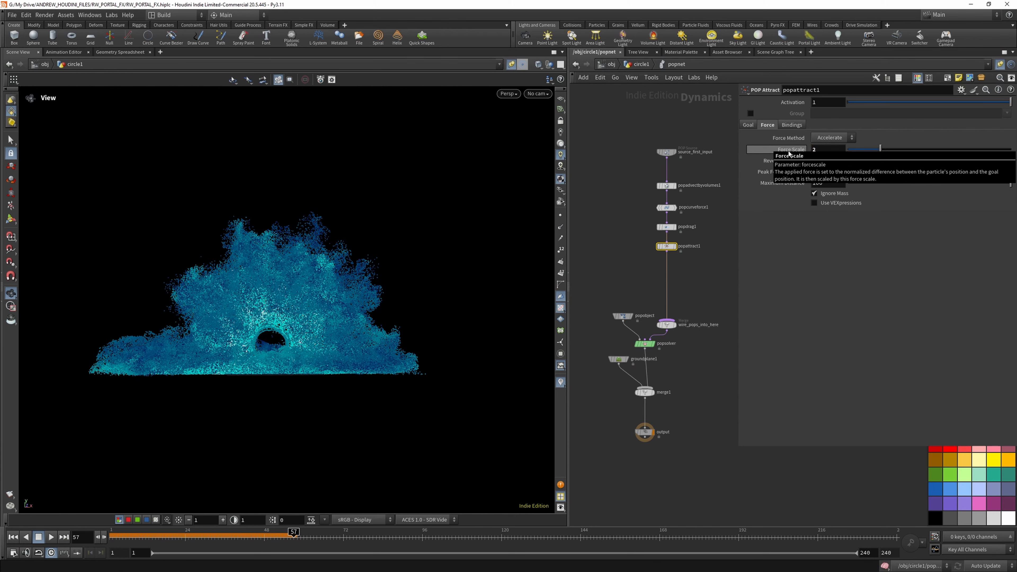
{"action": "left_click", "coordinate": [13, 536]}
{"action": "left_click", "coordinate": [50, 537]}
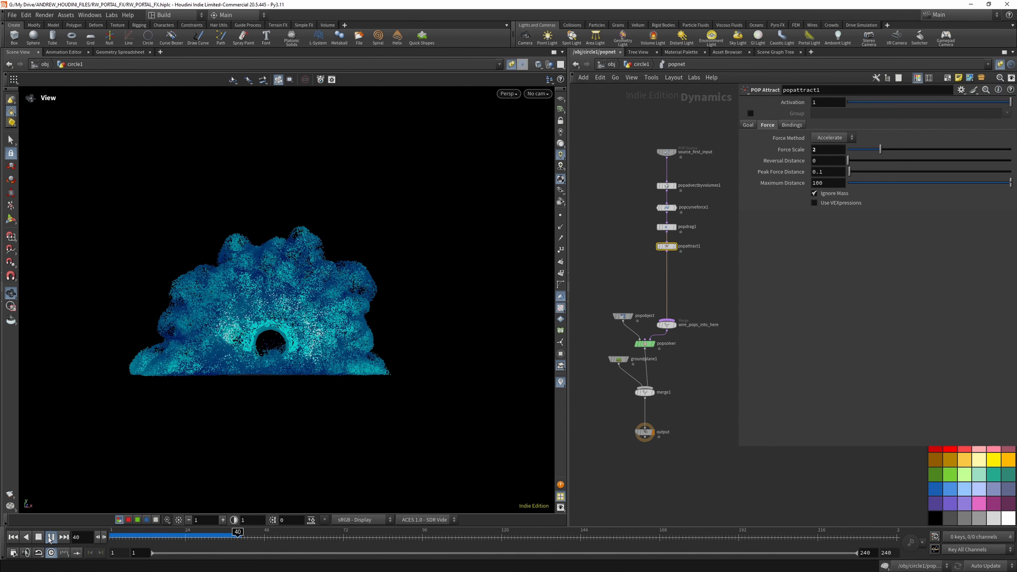
{"action": "left_click", "coordinate": [51, 537]}
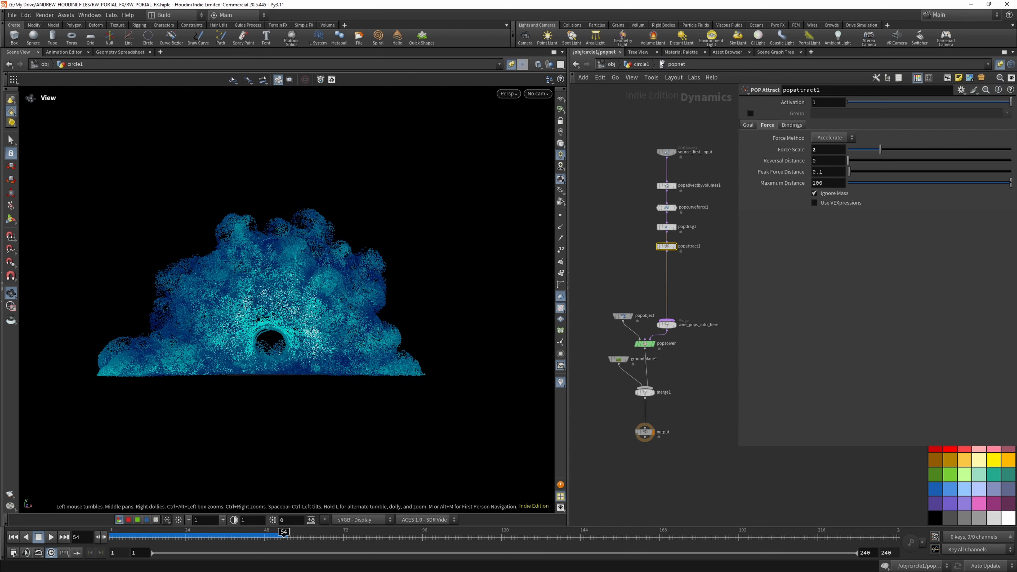
- Insert a POP Force node below popattract1 with a Y force of -5 and replay the simulation from the first frame
{"action": "left_click", "coordinate": [639, 64]}
{"action": "double_click", "coordinate": [648, 402]}
{"action": "key", "text": "Tab"}
{"action": "type", "text": "pop"}
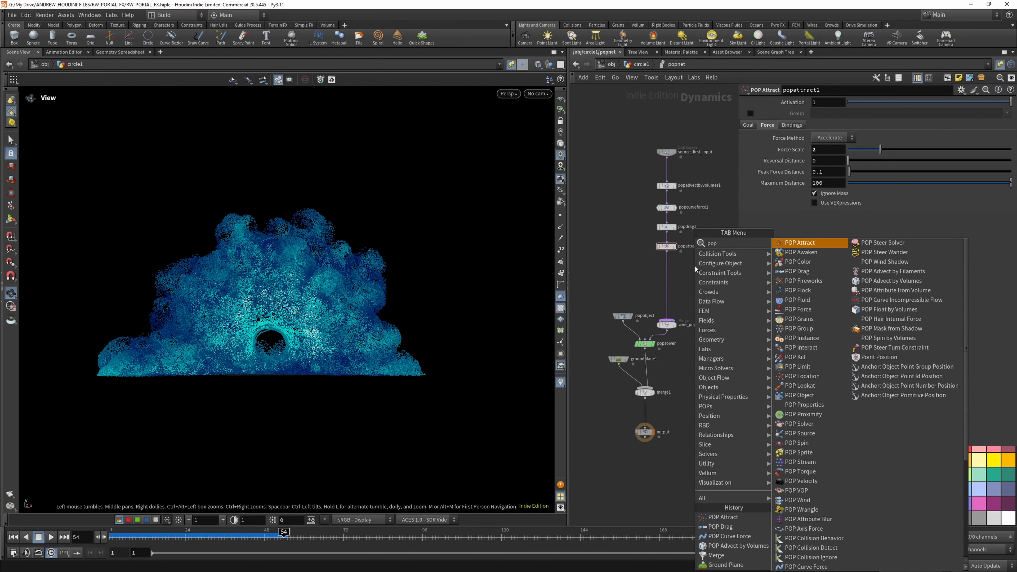
{"action": "type", "text": " for"}
{"action": "left_click", "coordinate": [824, 240]}
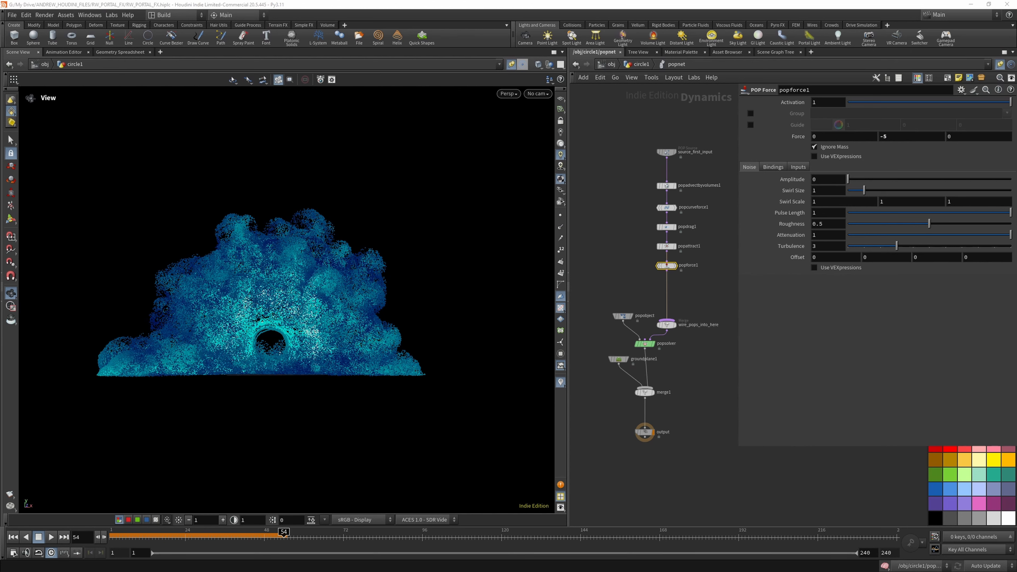
{"action": "left_click", "coordinate": [14, 537]}
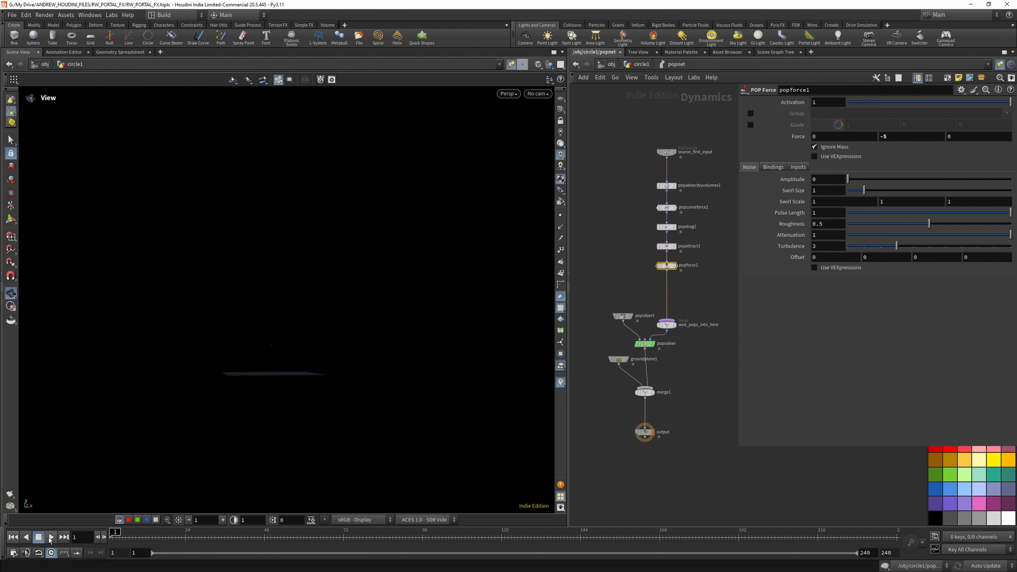
{"action": "left_click", "coordinate": [51, 537]}
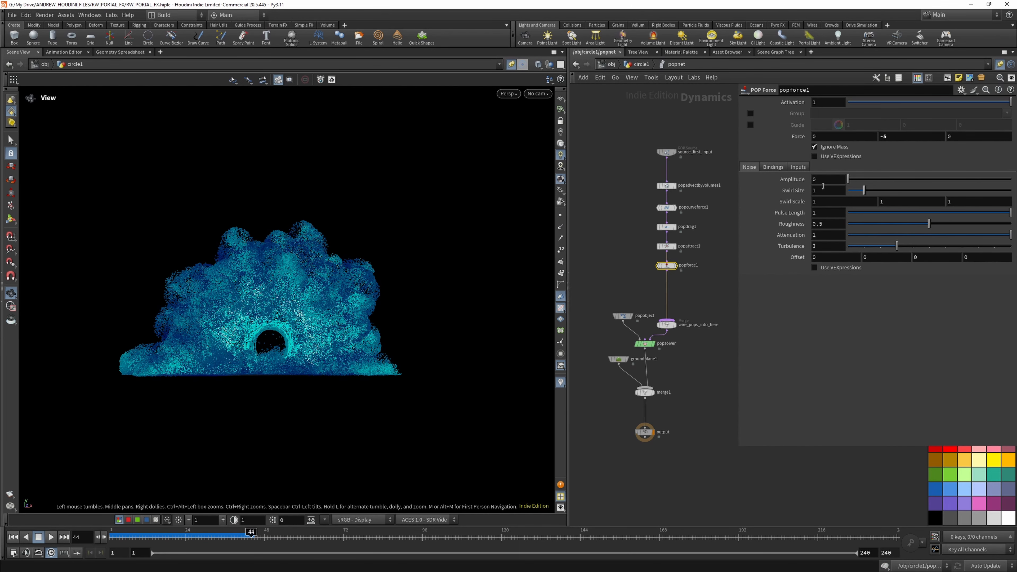
- Try a Y force of -50 on popforce1 and replay the simulation from the first frame
{"action": "left_click", "coordinate": [817, 179]}
{"action": "type", "text": "1"}
{"action": "type", "text": "0"}
{"action": "key", "text": "Return"}
{"action": "left_click", "coordinate": [13, 537]}
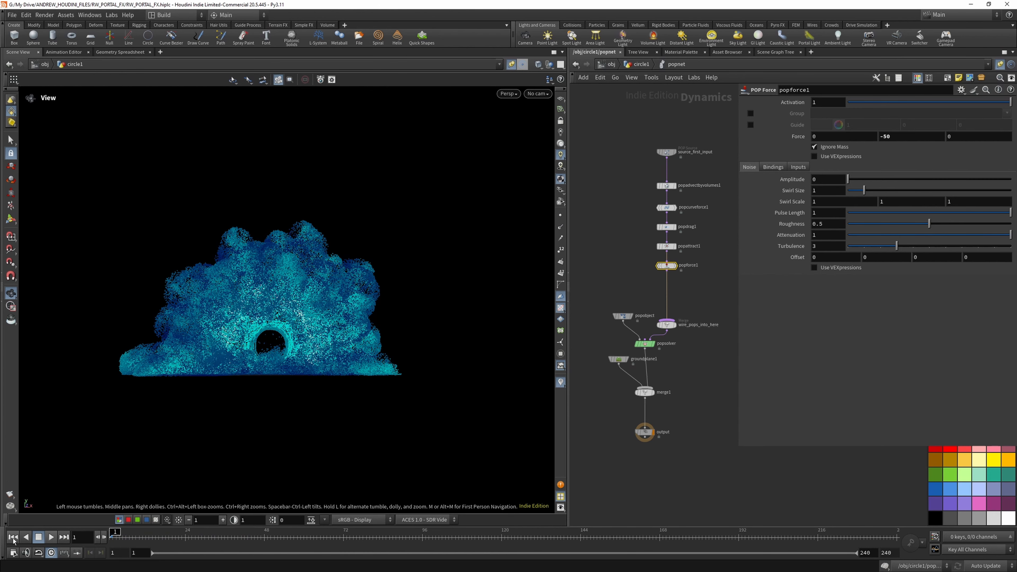
{"action": "left_click", "coordinate": [50, 537]}
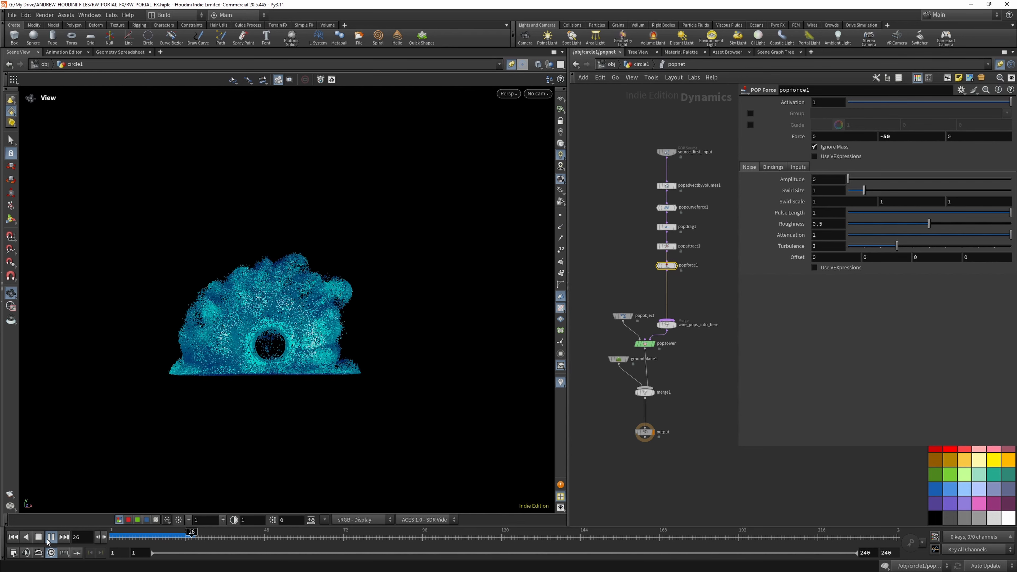
{"action": "left_click", "coordinate": [50, 537]}
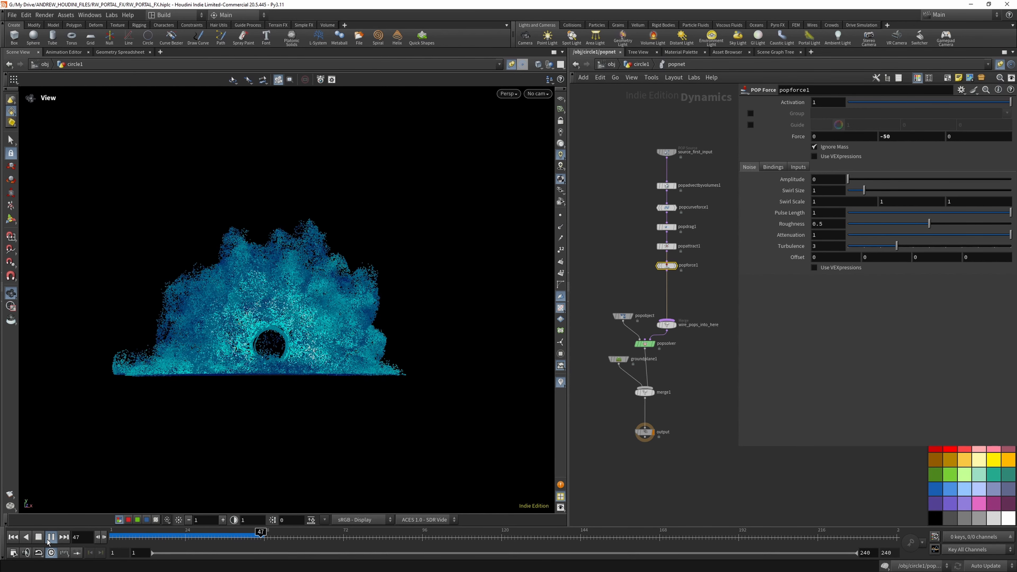
- Try a Y force of -500 on popforce1, replay the simulation from the first frame and inspect the particles
{"action": "left_click", "coordinate": [892, 137]}
{"action": "key", "text": "Return"}
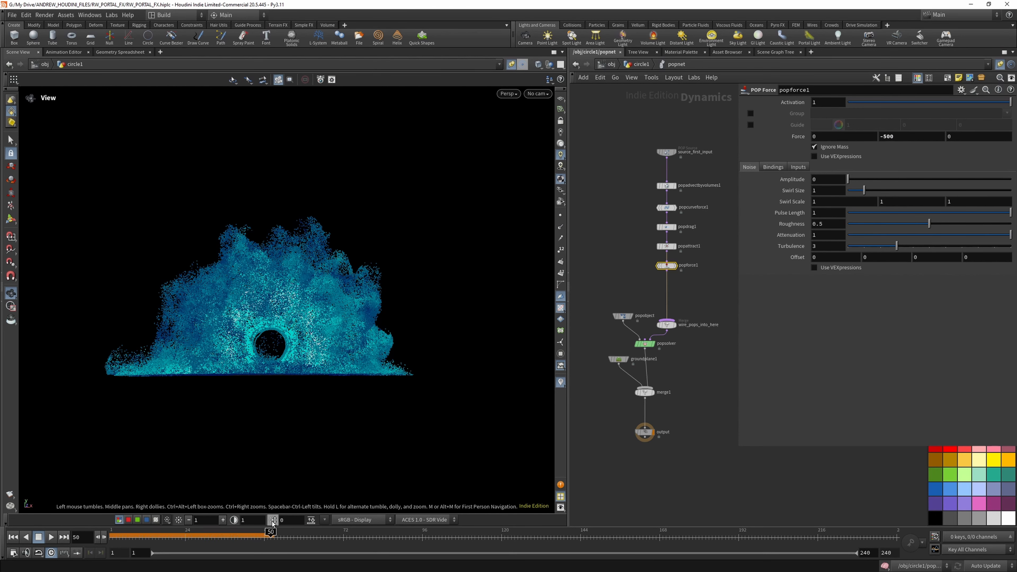
{"action": "left_click", "coordinate": [13, 537]}
{"action": "left_click", "coordinate": [51, 537]}
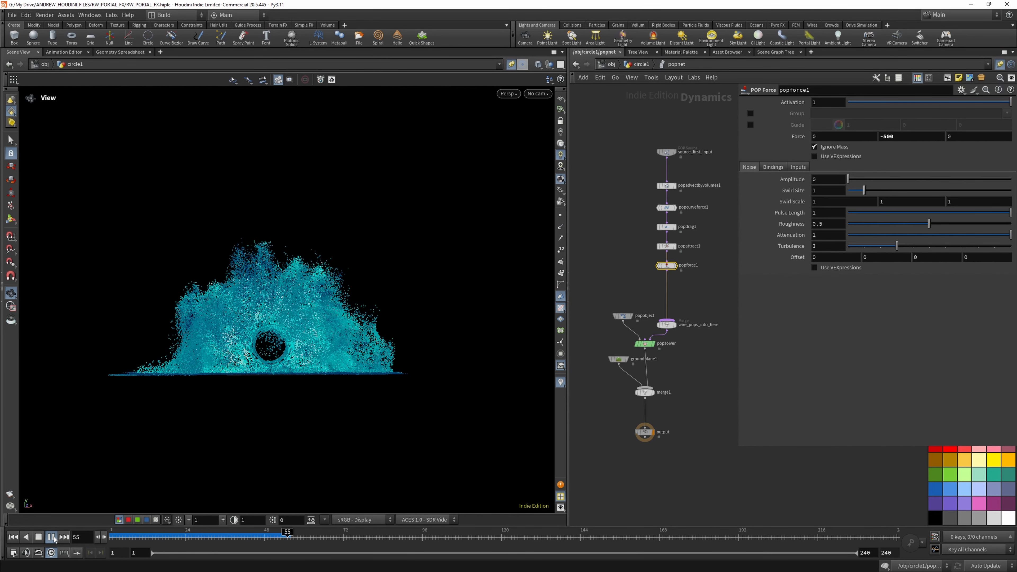
{"action": "left_click", "coordinate": [51, 537]}
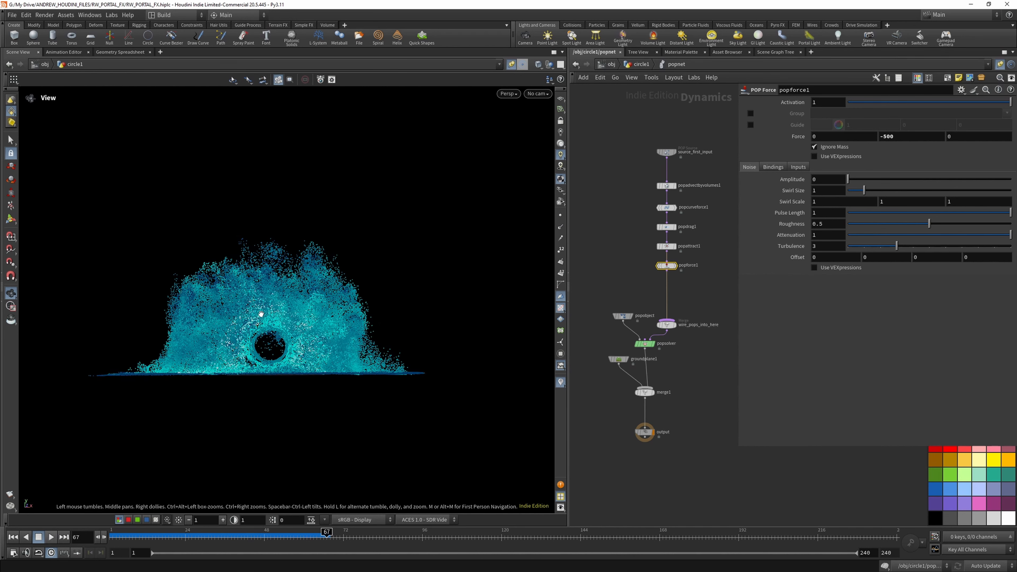
{"action": "mouse_move", "coordinate": [263, 311]}
{"action": "left_mouse_down"}
{"action": "mouse_move", "coordinate": [260, 377]}
{"action": "mouse_move", "coordinate": [262, 305]}
{"action": "mouse_move", "coordinate": [264, 317]}
{"action": "left_mouse_up"}
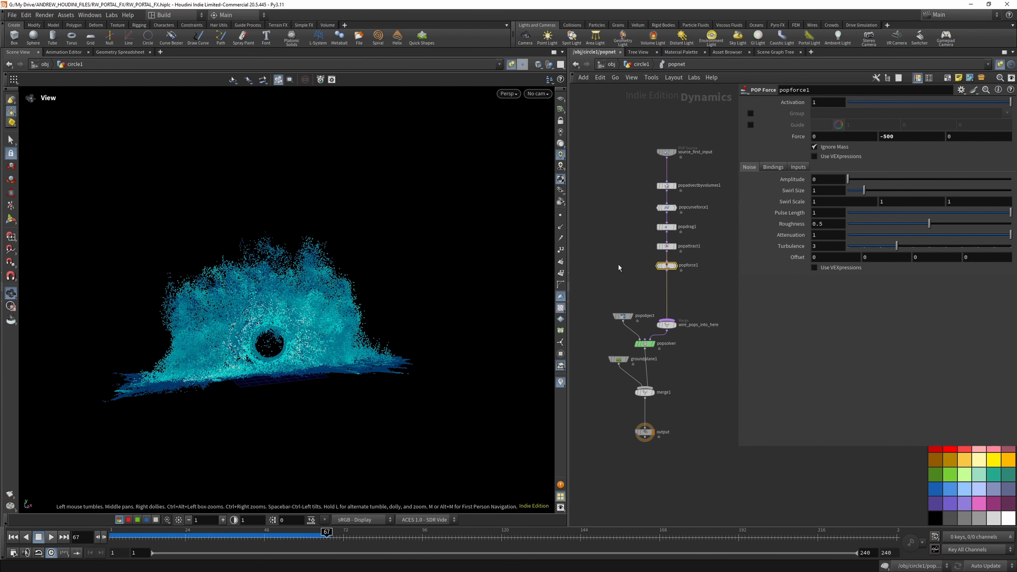
- Set popforce1's Y force back to -5 and save the scene file
{"action": "key", "text": "BackSpace"}
{"action": "key", "text": "BackSpace"}
{"action": "key", "text": "Return"}
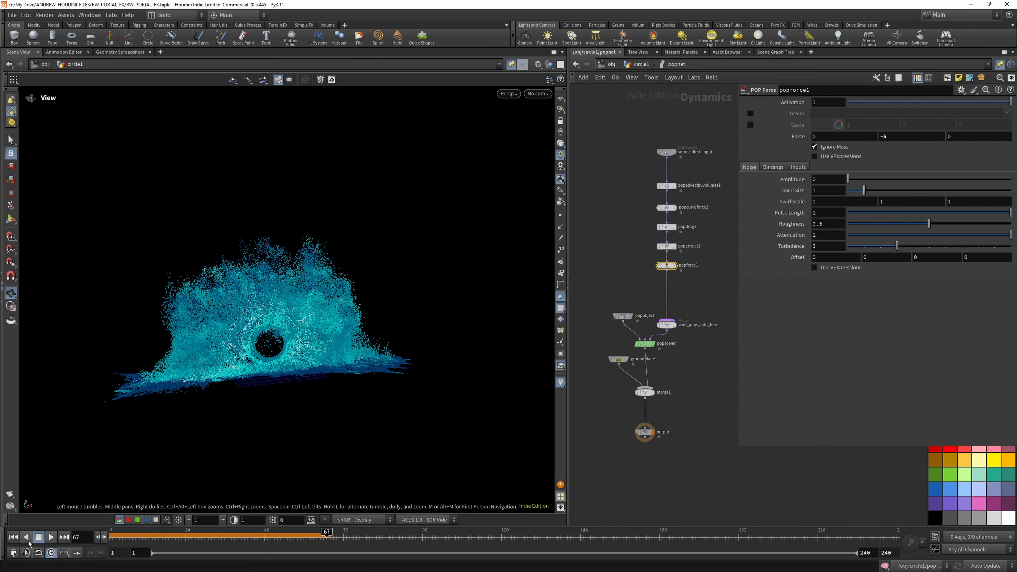
{"action": "left_click", "coordinate": [12, 15]}
{"action": "left_click", "coordinate": [17, 81]}
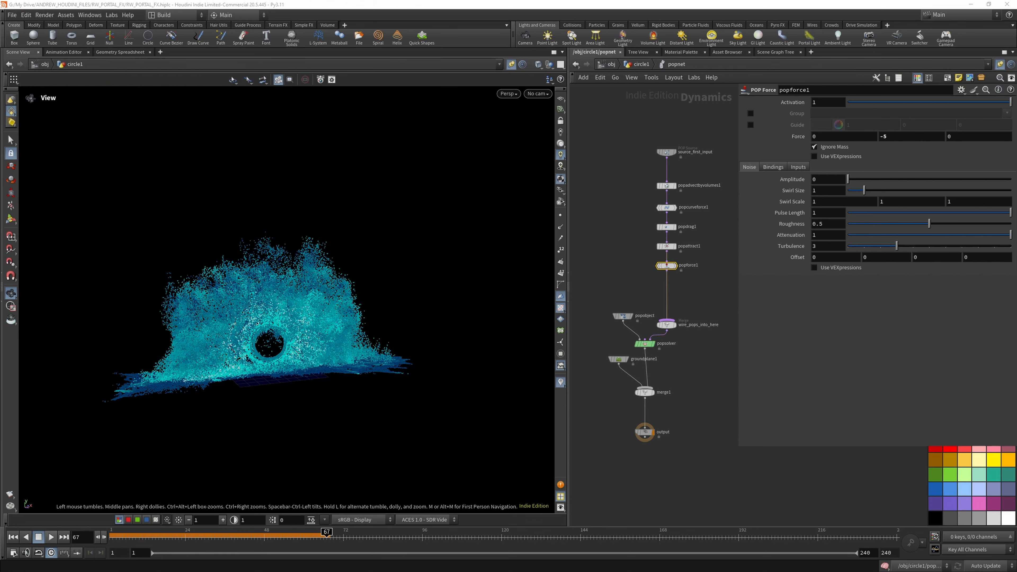
- Insert a second POP Force node directly below popforce1 in the particle force chain
{"action": "key", "text": "Tab"}
{"action": "type", "text": "popfo"}
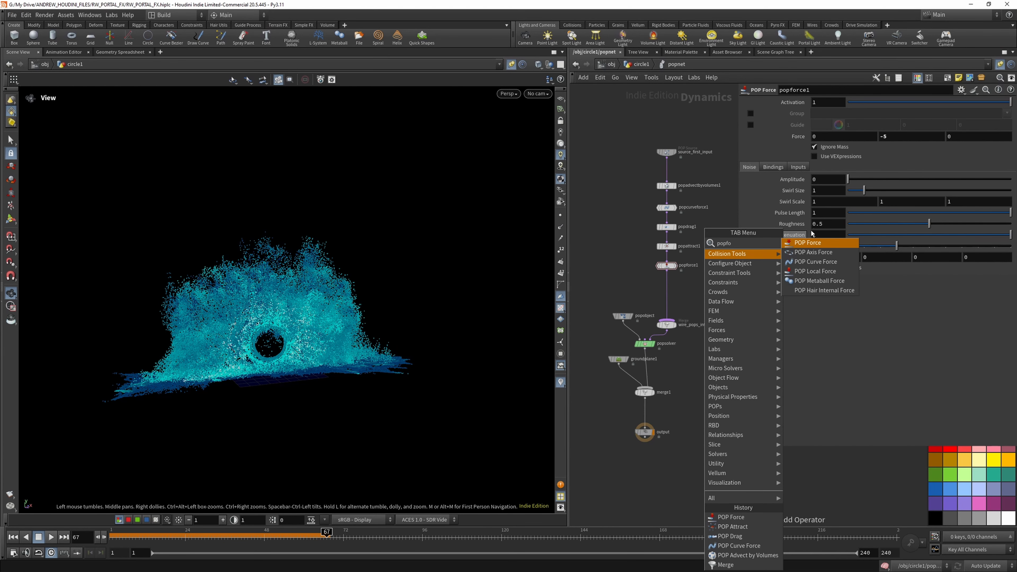
{"action": "key", "text": "Return"}
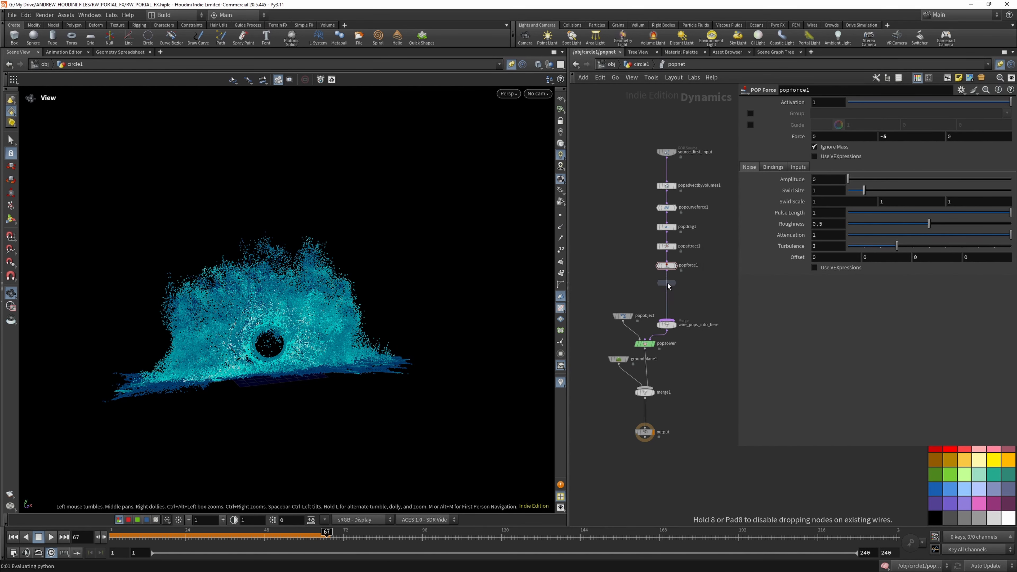
{"action": "left_click", "coordinate": [672, 285]}
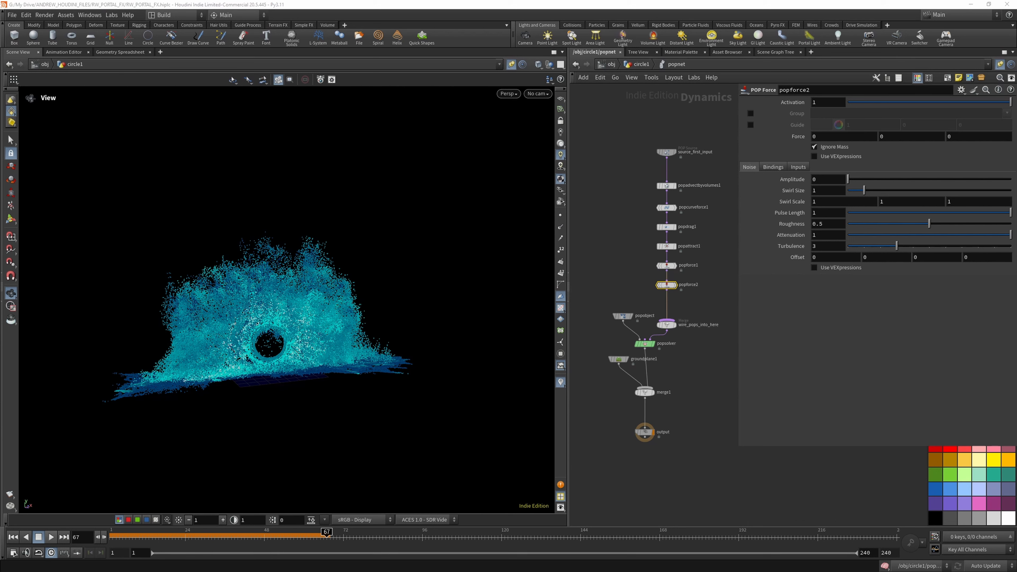
- Set popforce2's noise amplitude to 4 and swirl size to 3, then replay the simulation from the first frame
{"action": "left_click_drag", "start_coordinate": [822, 181], "coordinate": [804, 180]}
{"action": "type", "text": "4"}
{"action": "key", "text": "Return"}
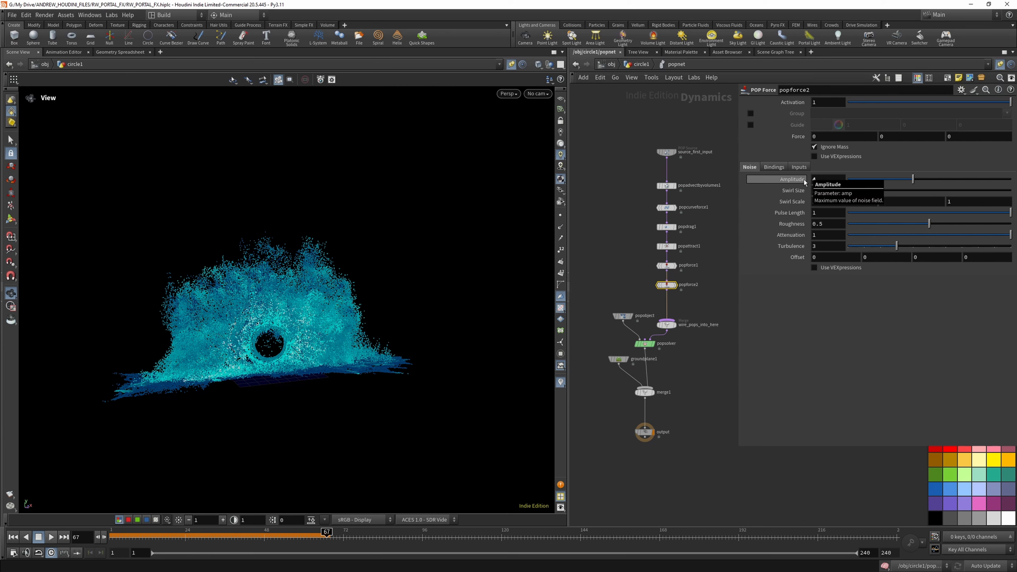
{"action": "left_click", "coordinate": [819, 193]}
{"action": "key", "text": "BackSpace"}
{"action": "type", "text": "3"}
{"action": "key", "text": "Return"}
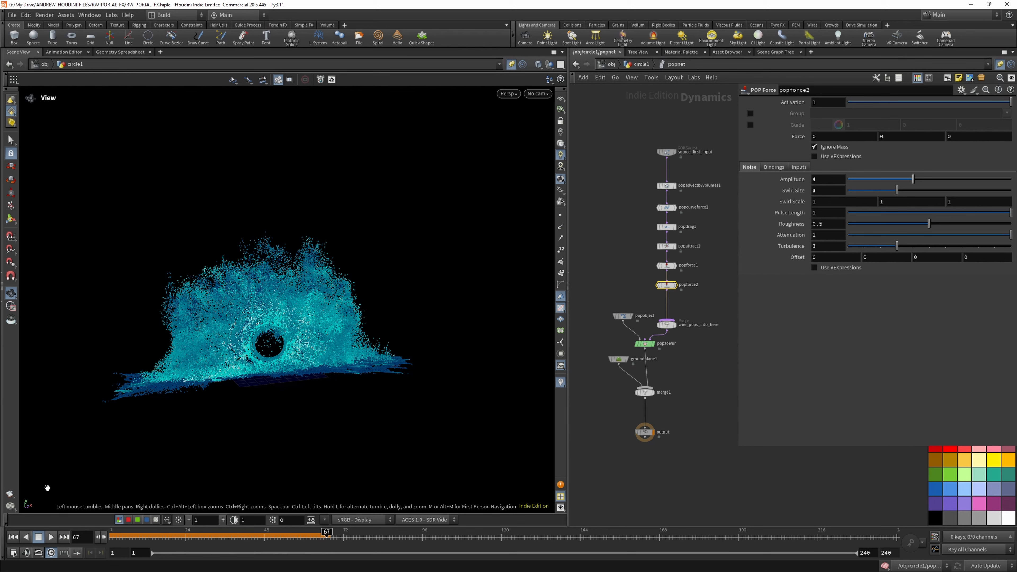
{"action": "left_click", "coordinate": [13, 539]}
{"action": "left_click", "coordinate": [50, 537]}
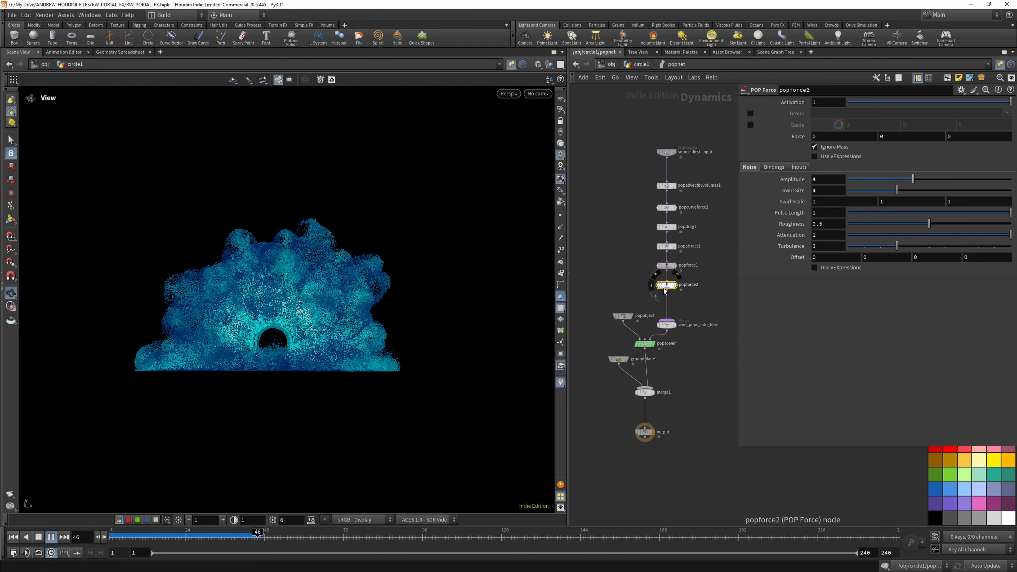
- Try a noise amplitude of 400 on popforce2 and replay the simulation from the first frame
{"action": "left_click", "coordinate": [821, 180]}
{"action": "type", "text": "00"}
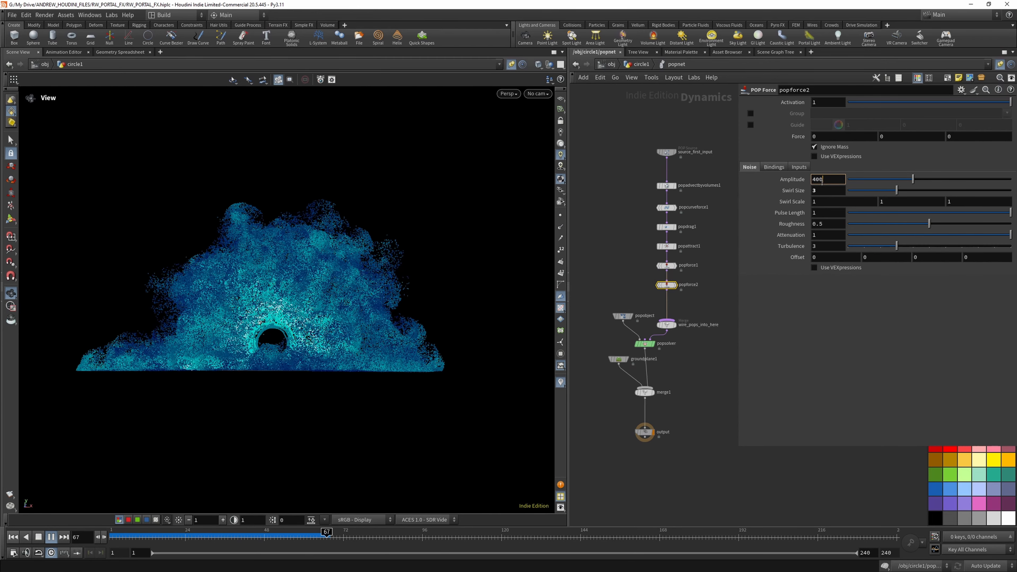
{"action": "key", "text": "Return"}
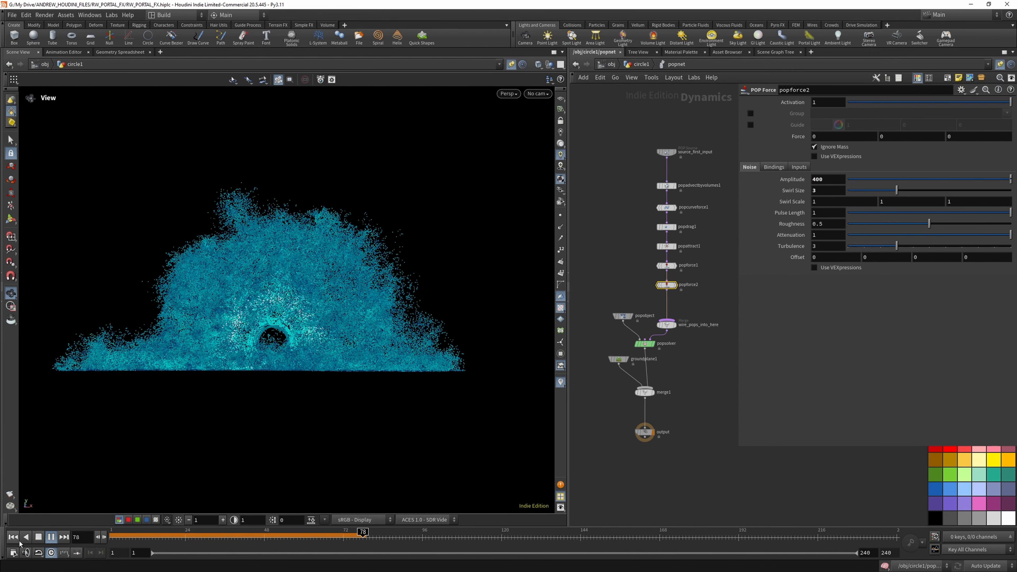
{"action": "left_click", "coordinate": [16, 538]}
{"action": "left_click", "coordinate": [51, 537]}
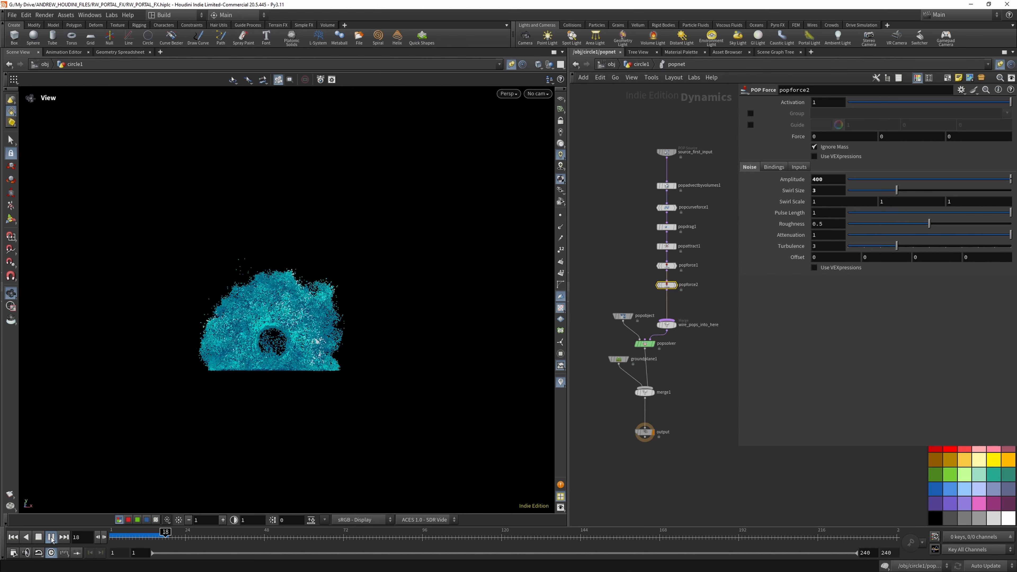
{"action": "left_click", "coordinate": [51, 537]}
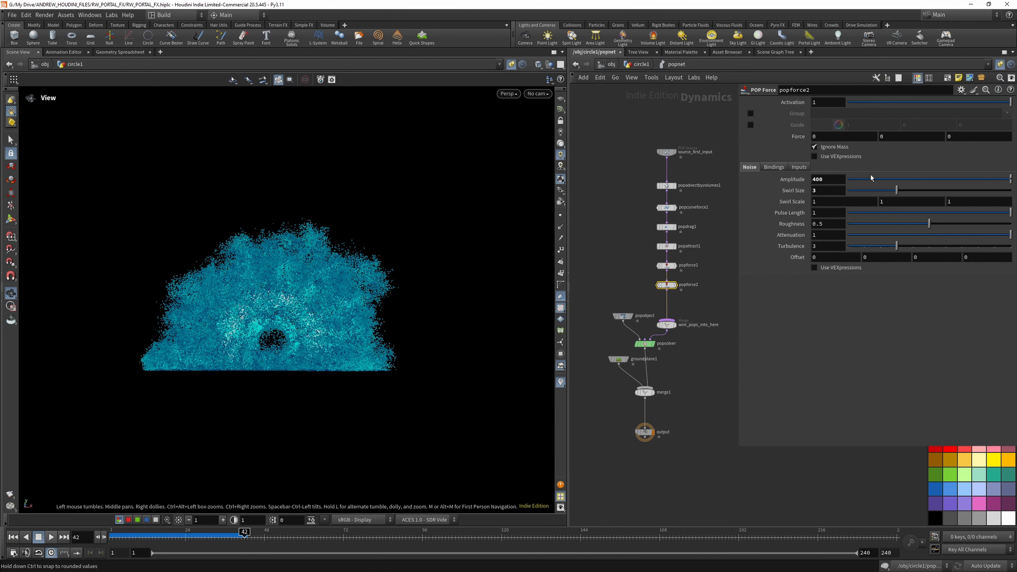
- Try a noise amplitude of 40 on popforce2 and replay the simulation from the first frame
{"action": "key", "text": "Return"}
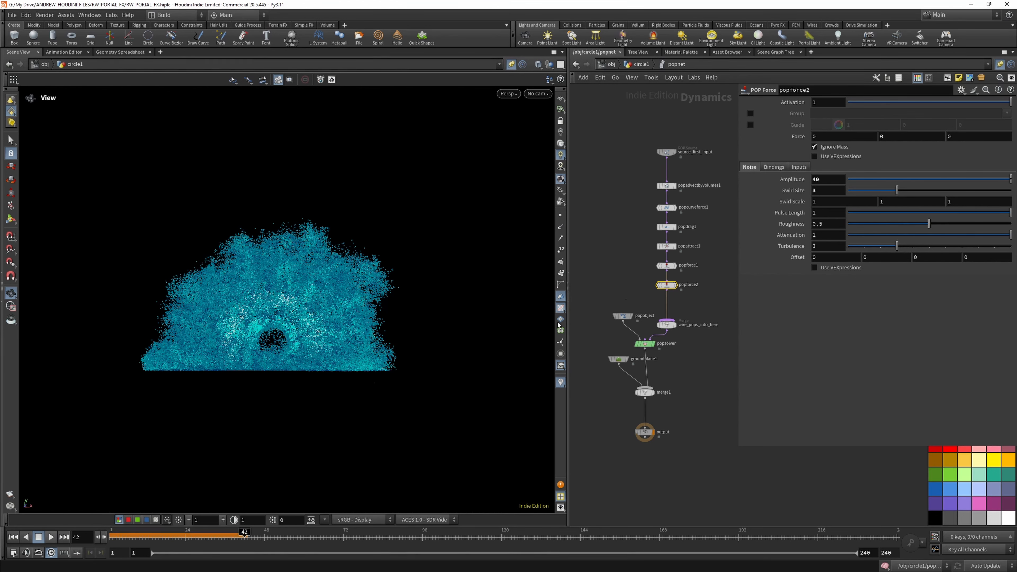
{"action": "left_click", "coordinate": [14, 537]}
{"action": "left_click", "coordinate": [51, 537]}
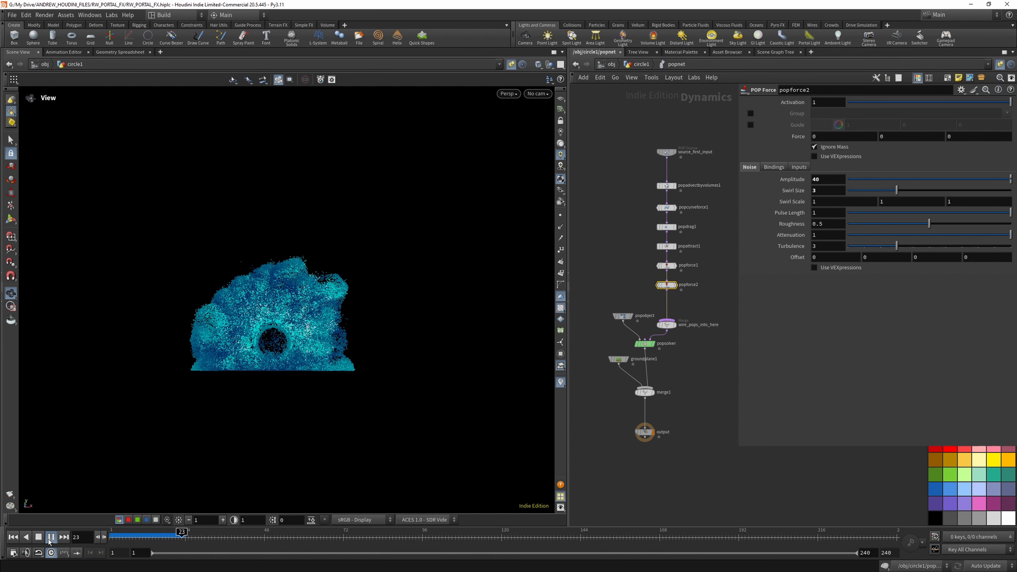
{"action": "left_click", "coordinate": [48, 539]}
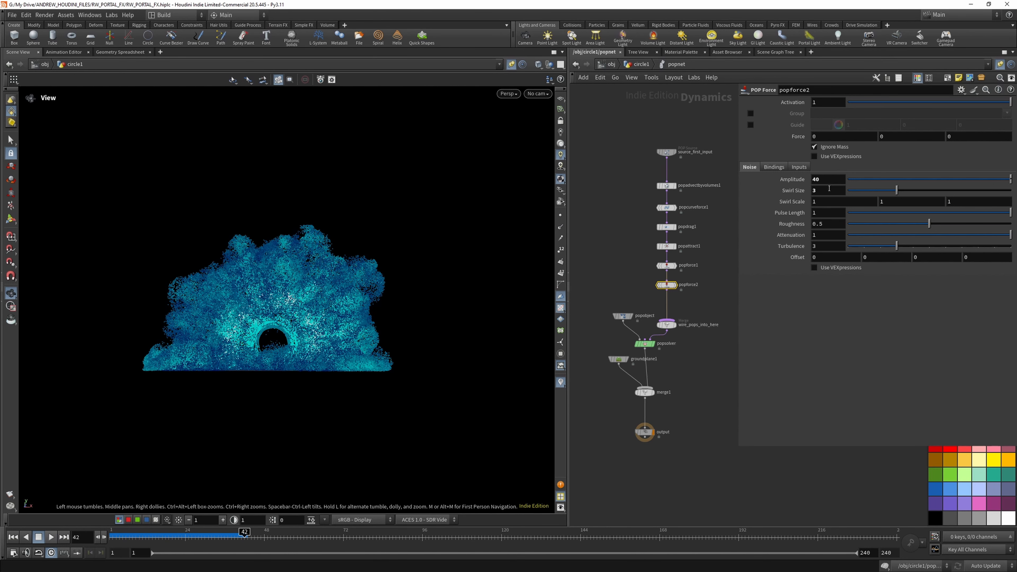
- Set popforce2's noise amplitude back to 4, replay the simulation from the first frame and save the scene file
{"action": "key", "text": "BackSpace"}
{"action": "key", "text": "Return"}
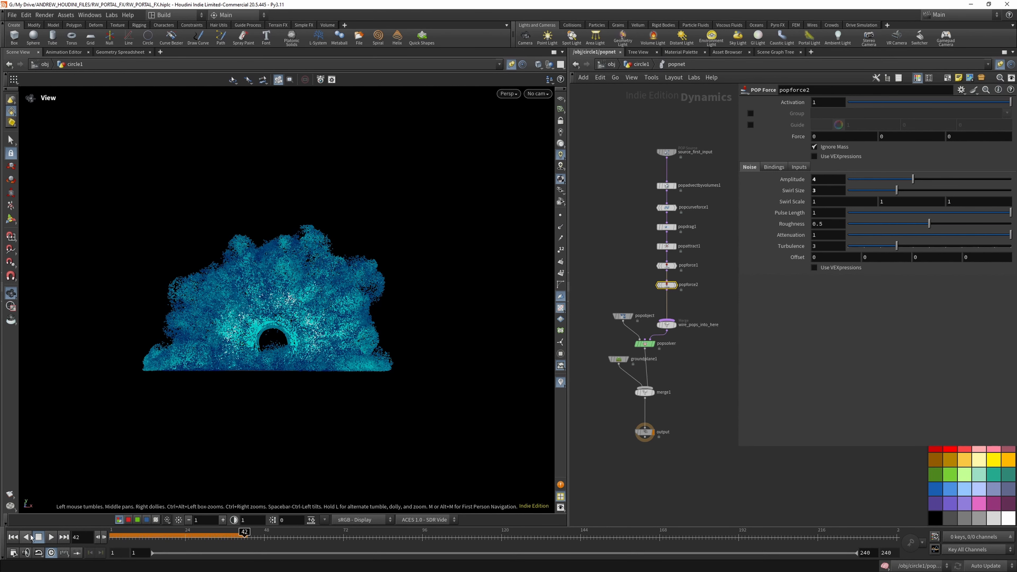
{"action": "left_click", "coordinate": [14, 537]}
{"action": "left_click", "coordinate": [49, 537]}
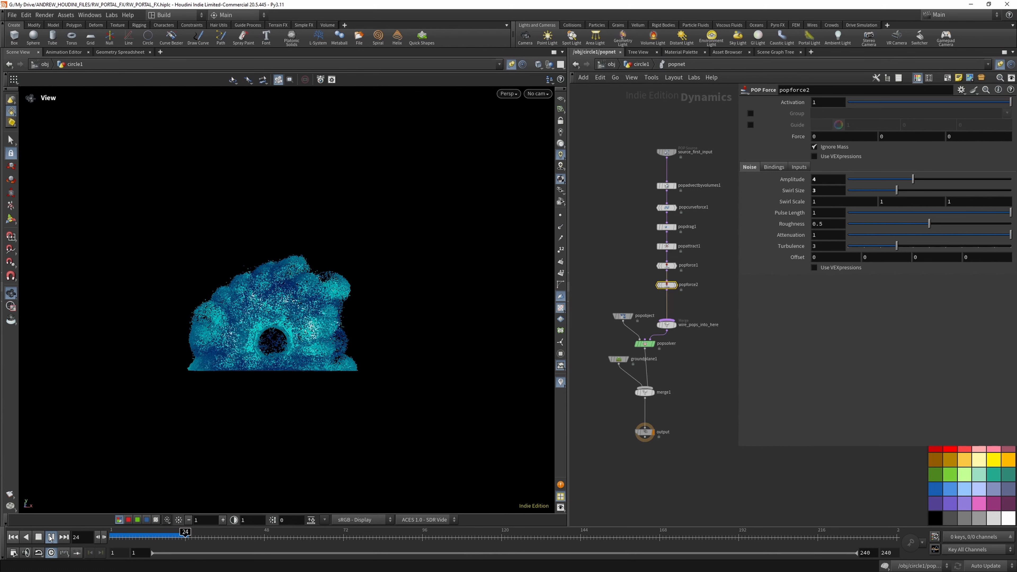
{"action": "left_click", "coordinate": [50, 537]}
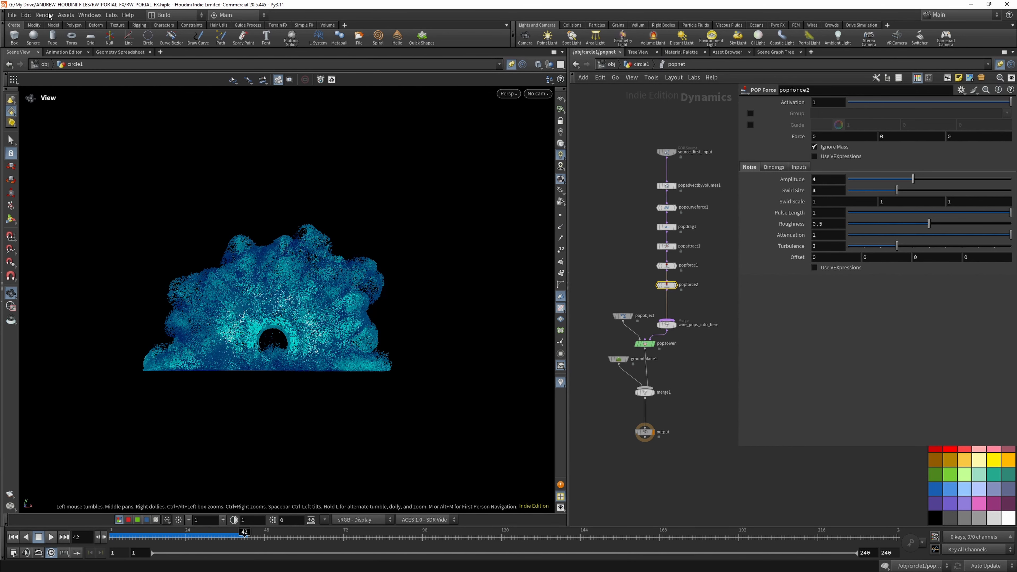
{"action": "left_click", "coordinate": [12, 14]}
{"action": "left_click", "coordinate": [24, 79]}
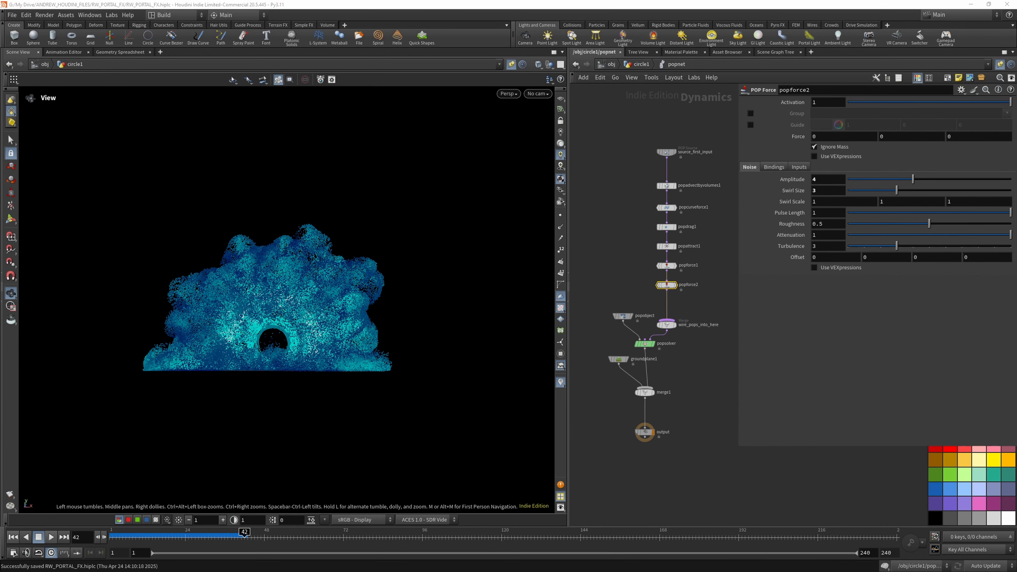
- Duplicate popforce2 below itself in the chain and give the copy noise amplitude 2, swirl size 6 and a first offset value of 3.6
{"action": "left_click_drag", "start_coordinate": [637, 128], "coordinate": [671, 252]}
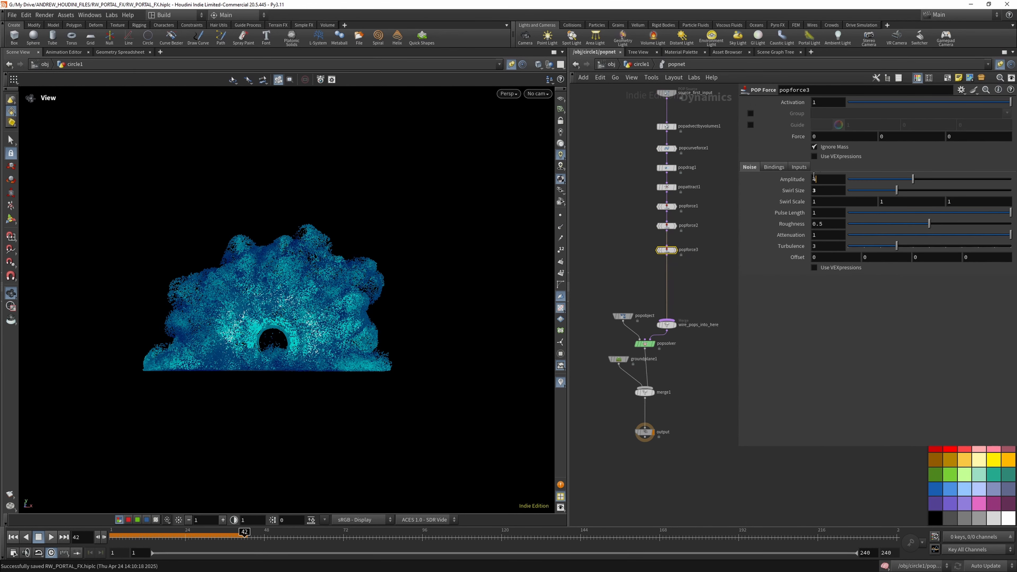
{"action": "key", "text": "BackSpace"}
{"action": "type", "text": "2"}
{"action": "key", "text": "Tab"}
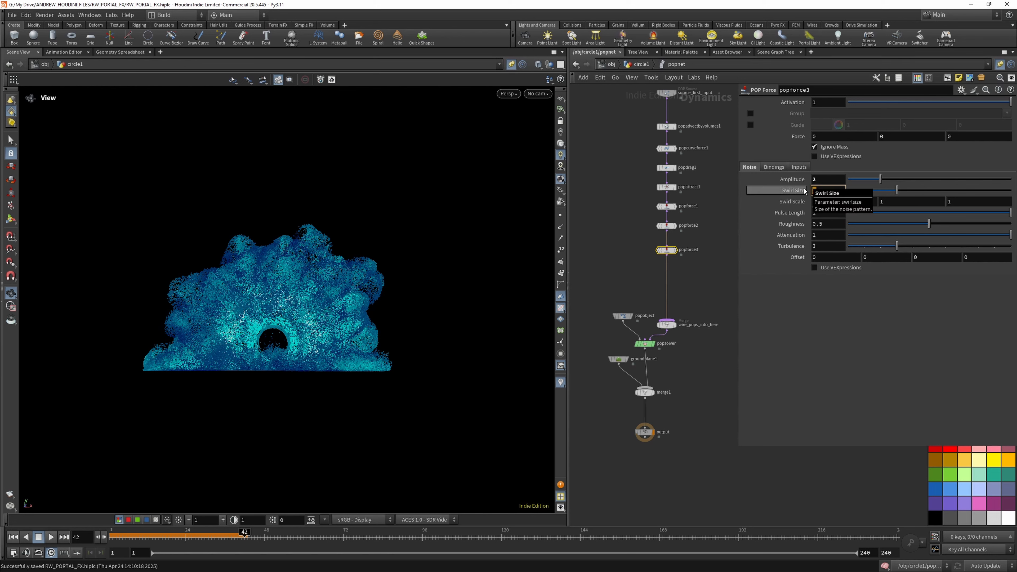
{"action": "type", "text": "6"}
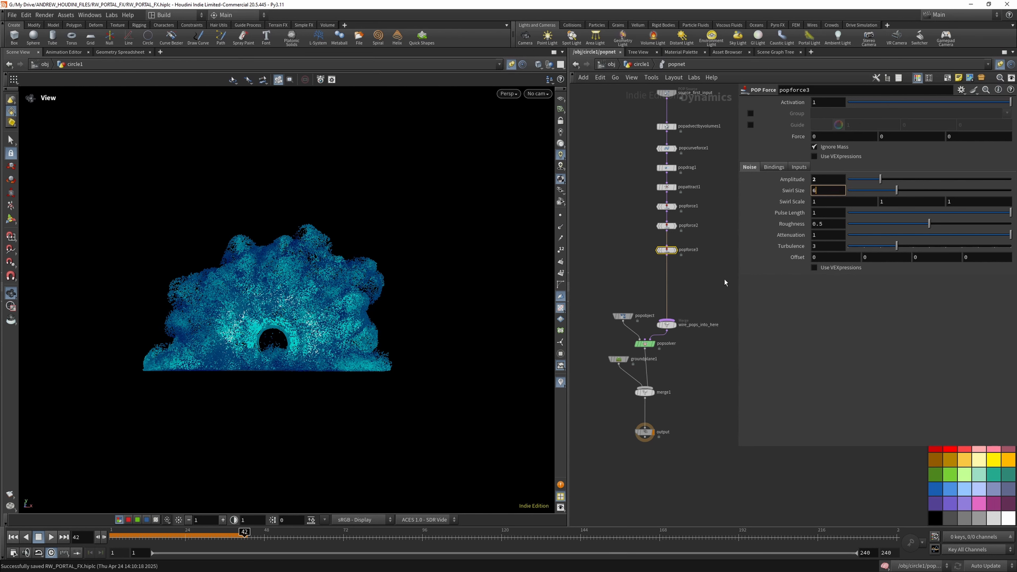
{"action": "key", "text": "Return"}
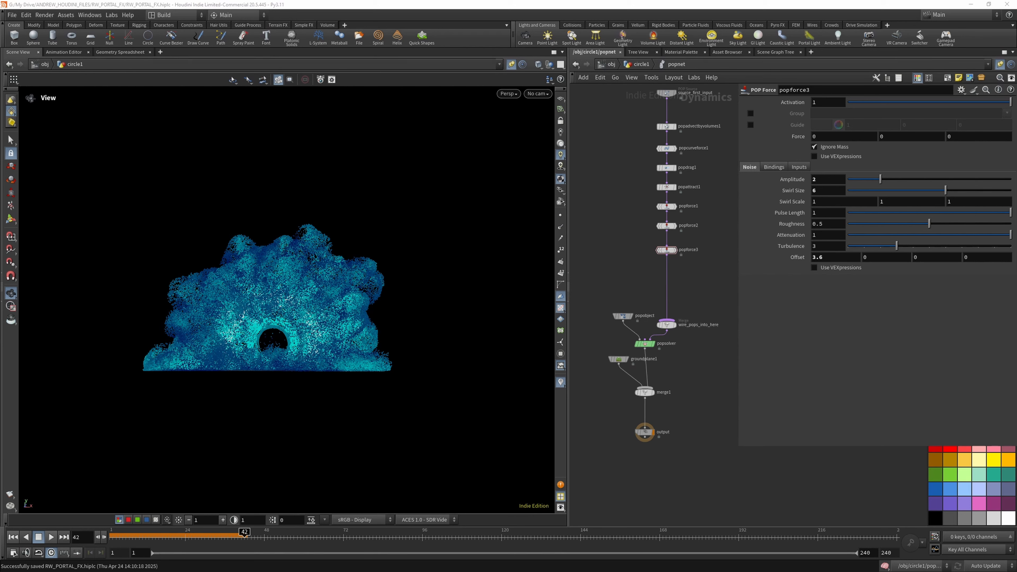
- Replay the simulation from the first frame to check the effect of popforce3, stopping around frame 42
{"action": "left_click", "coordinate": [13, 537]}
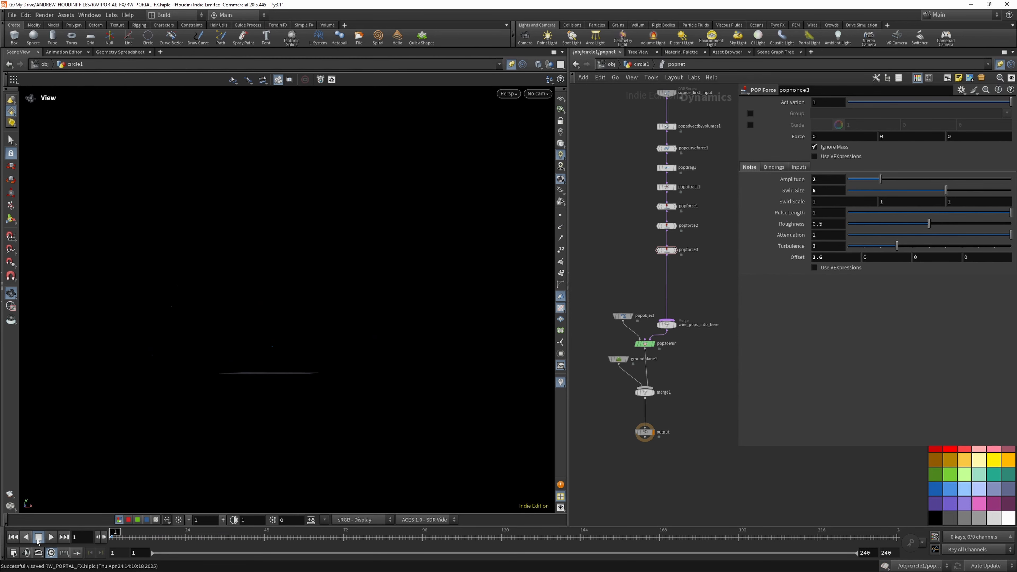
{"action": "left_click", "coordinate": [50, 539]}
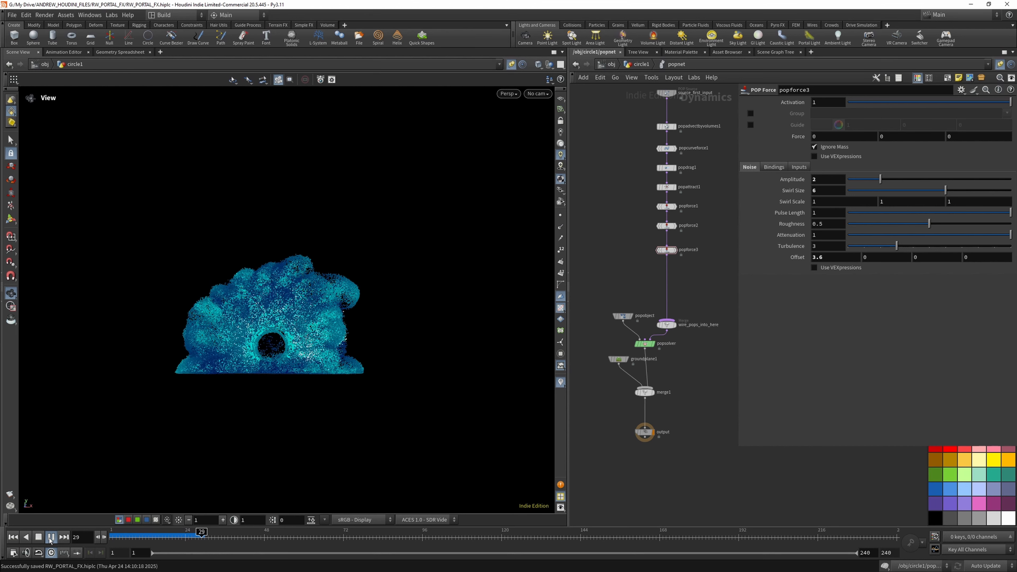
{"action": "left_click", "coordinate": [50, 538]}
- Duplicate popforce3 below itself in the chain and set the copy's swirl size to 1 and noise offset to 0, 2, 0, 0
{"action": "left_click_drag", "start_coordinate": [667, 252], "coordinate": [668, 277], "text": "alt"}
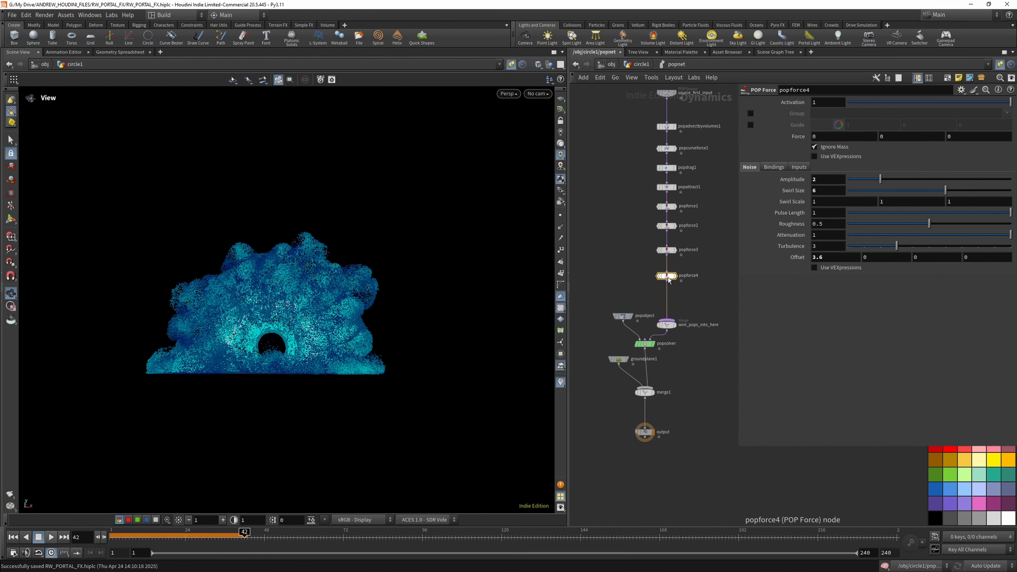
{"action": "left_click", "coordinate": [835, 256]}
{"action": "key", "text": "Tab"}
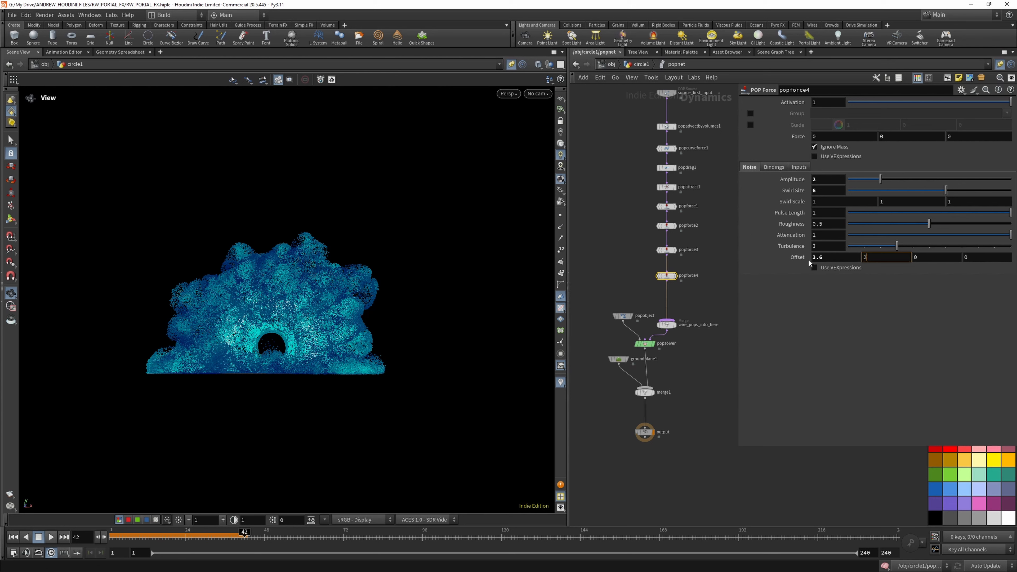
{"action": "left_click_drag", "start_coordinate": [825, 259], "coordinate": [802, 263]}
{"action": "type", "text": "0"}
{"action": "type", "text": "1"}
{"action": "key", "text": "Return"}
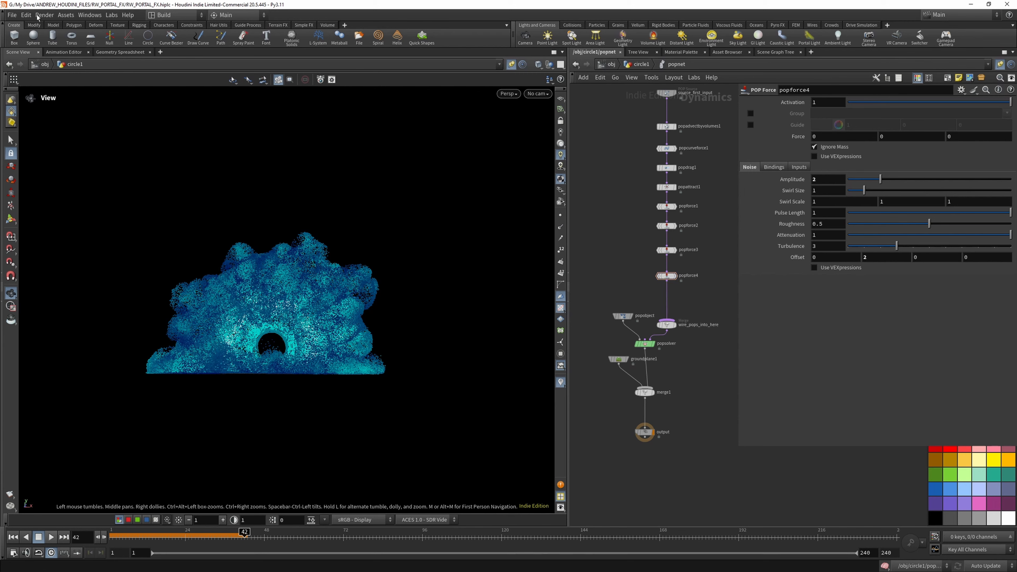
- Save the scene file and return the simulation to the first frame
{"action": "key", "text": "ctrl+s"}
{"action": "left_click", "coordinate": [15, 539]}
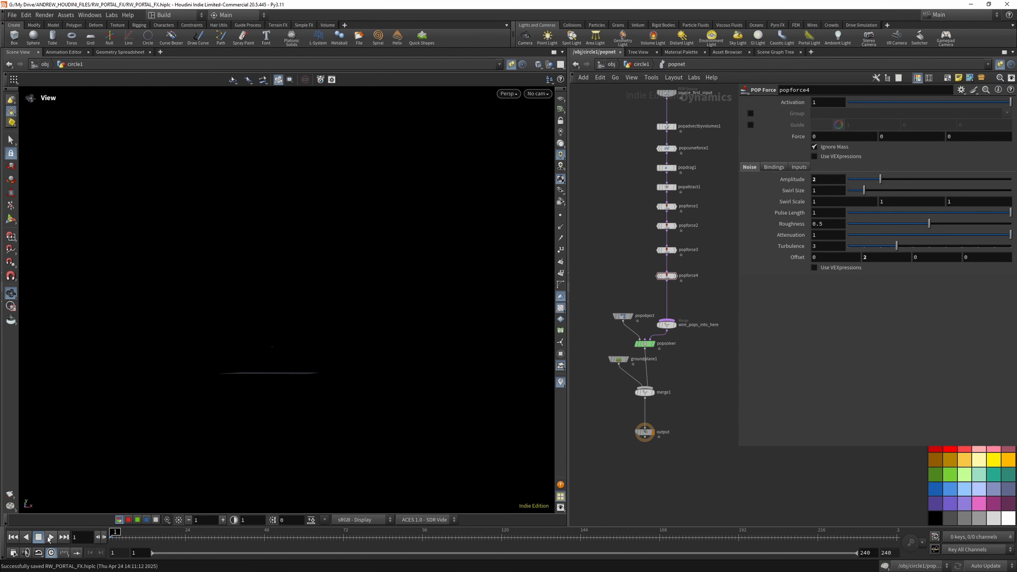
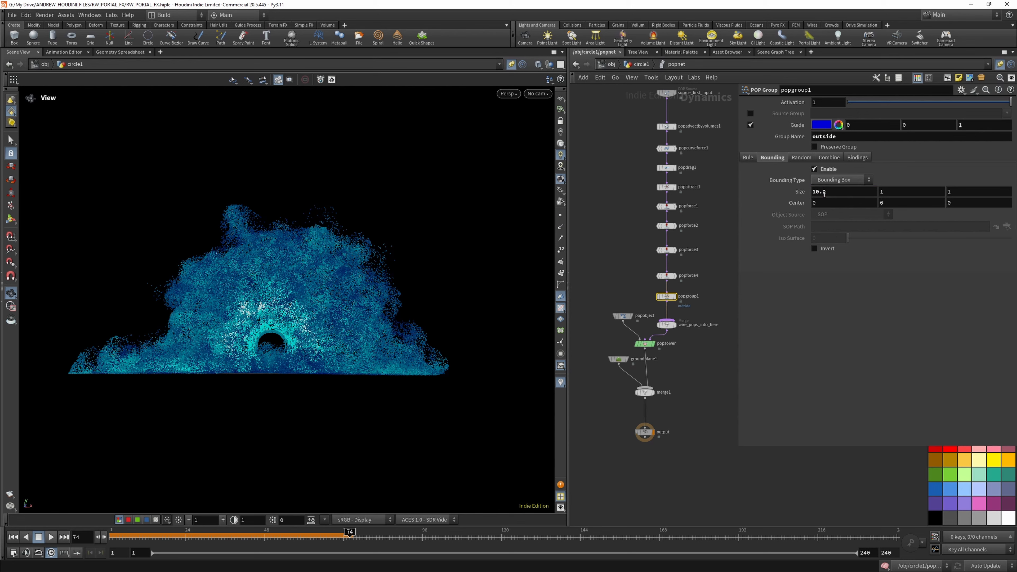
- Set the bounding box size of the outside POP group to 10.2, 10.5 and 3
{"action": "double_click", "coordinate": [877, 192]}
{"action": "type", "text": "10.5"}
{"action": "key", "text": "Return"}
{"action": "left_click", "coordinate": [511, 64]}
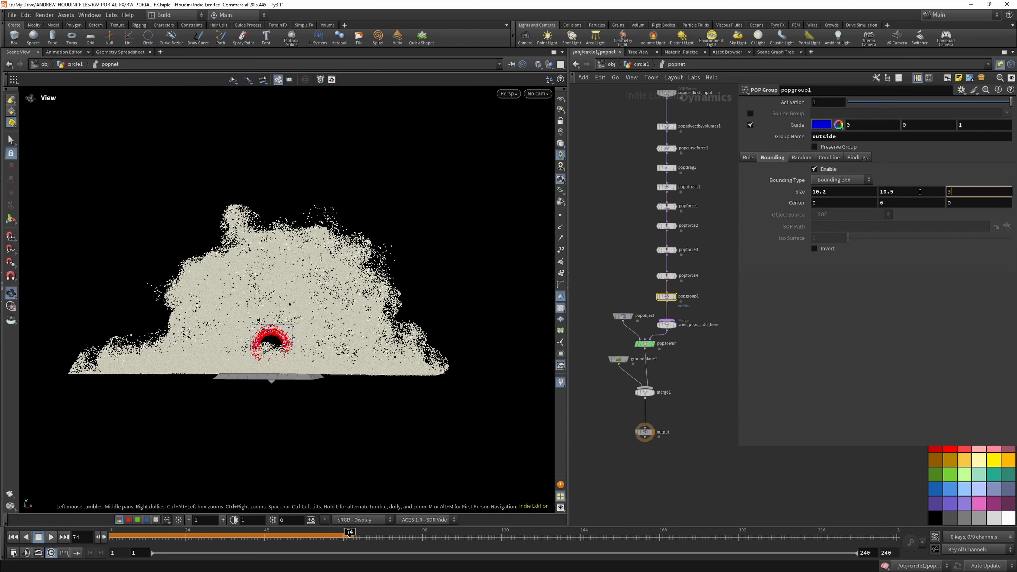
{"action": "key", "text": "Return"}
{"action": "left_click_drag", "start_coordinate": [274, 322], "coordinate": [224, 335]}
{"action": "scroll", "coordinate": [587, 281], "scroll_direction": "down", "scroll_amount": 1}
{"action": "middle_click_drag", "start_coordinate": [829, 193], "coordinate": [964, 195]}
{"action": "left_click_drag", "start_coordinate": [828, 193], "coordinate": [787, 192]}
{"action": "type", "text": "1"}
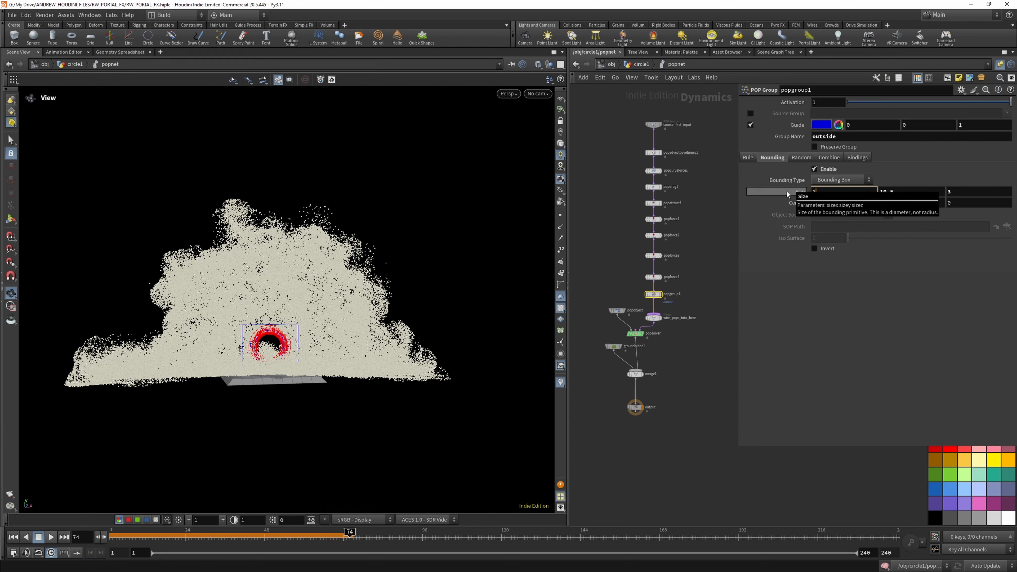
{"action": "key", "text": "Return"}
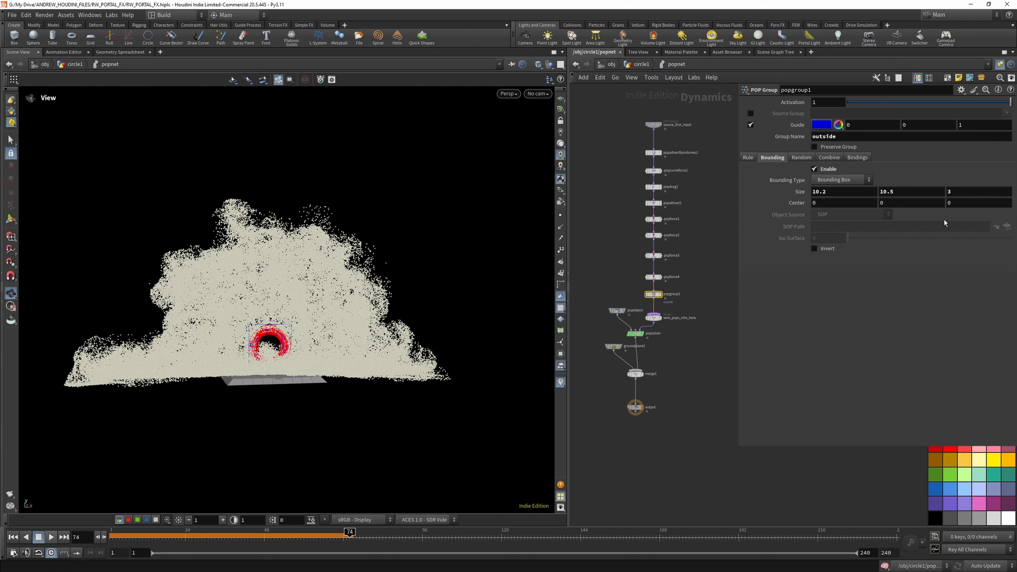
- Invert the outside group's bounding region and change its bounding type to Bounding Sphere
{"action": "left_click", "coordinate": [813, 249]}
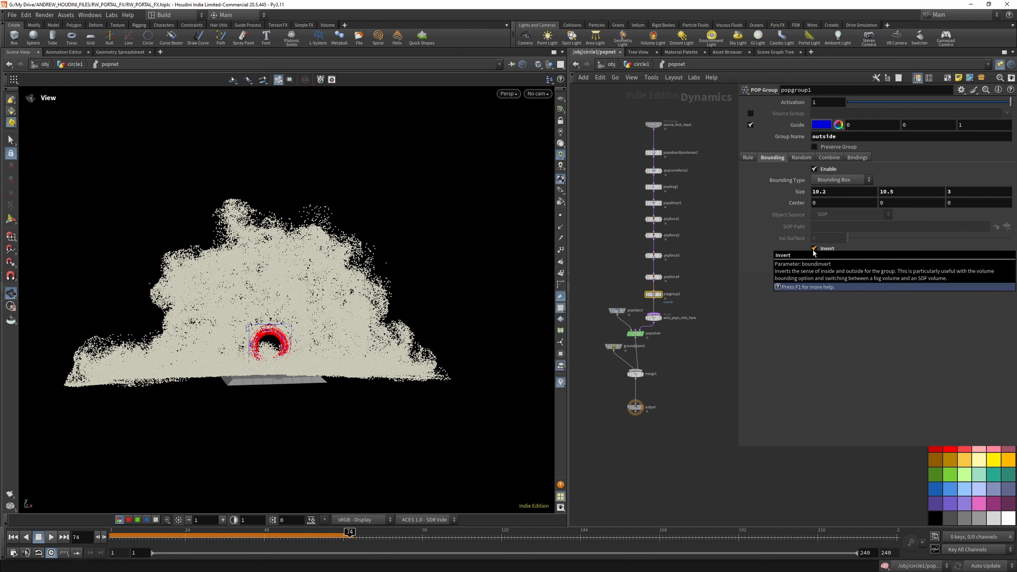
{"action": "left_click", "coordinate": [840, 180]}
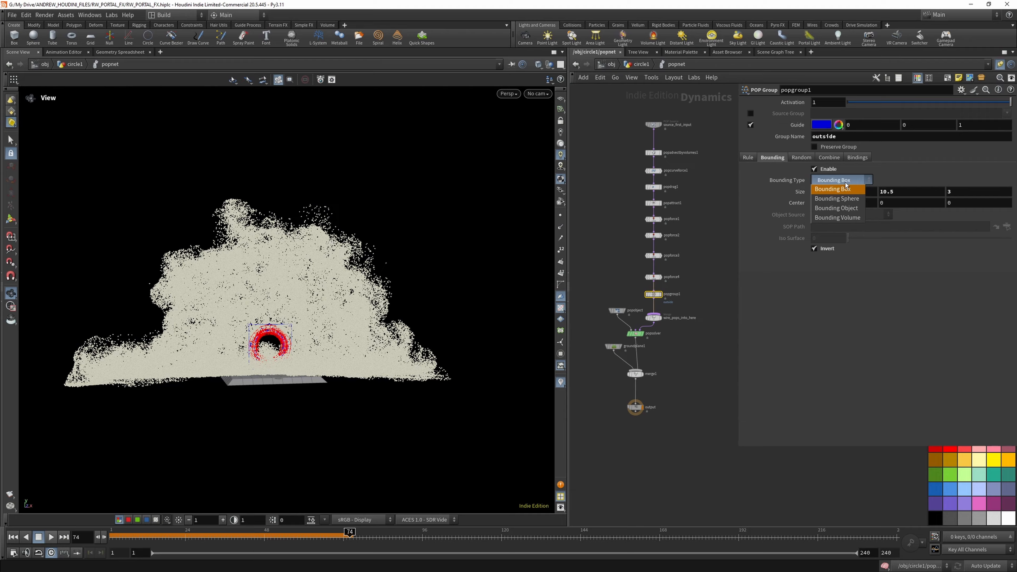
{"action": "left_click", "coordinate": [844, 200]}
{"action": "scroll", "coordinate": [412, 267], "scroll_direction": "up", "scroll_amount": 6}
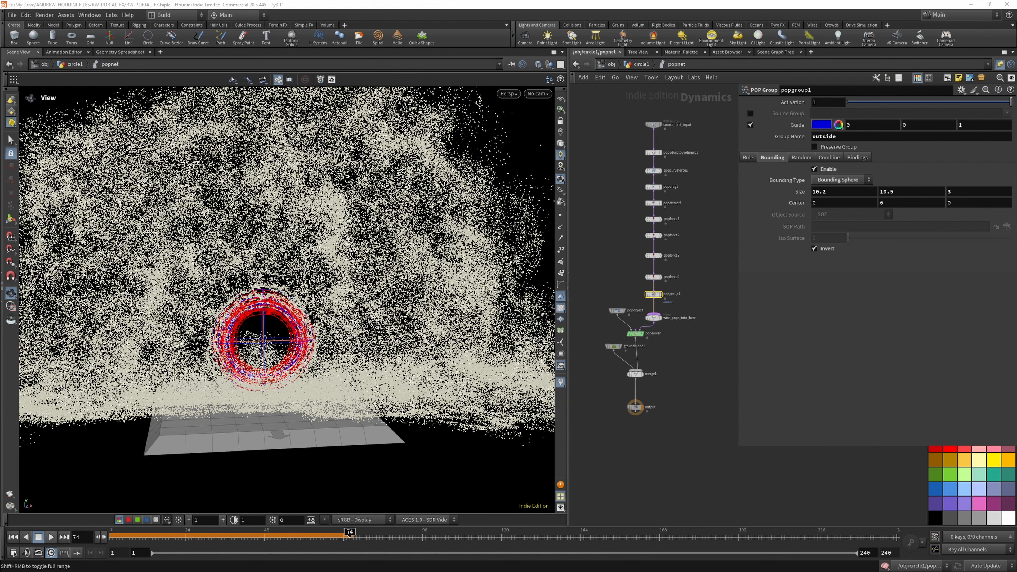
- Add a POP Attract node in the chain between popgroup1 and the wire_pops_into_here merge
{"action": "scroll", "coordinate": [671, 303], "scroll_direction": "up", "scroll_amount": 3}
{"action": "key", "text": "Tab"}
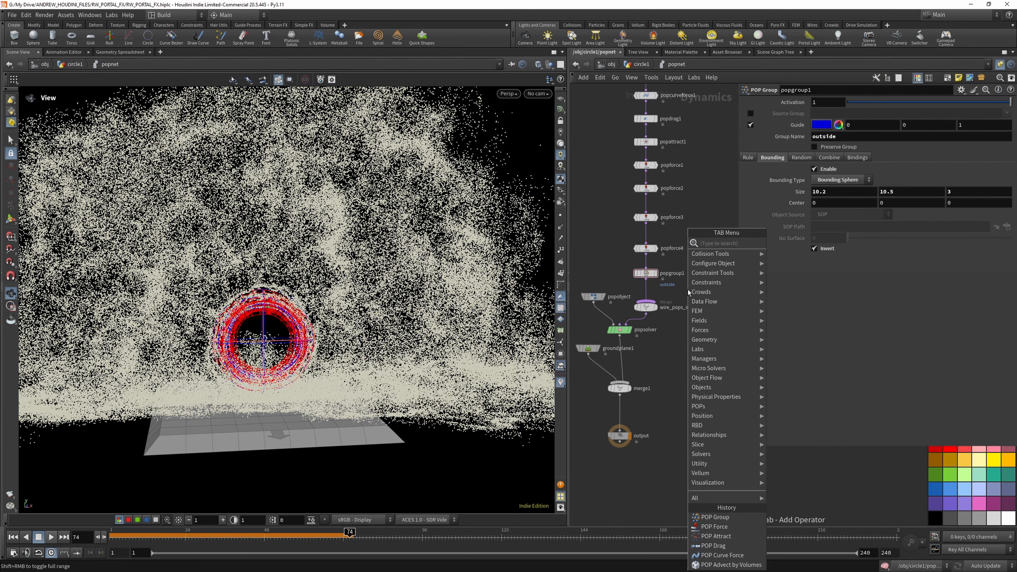
{"action": "type", "text": "pop"}
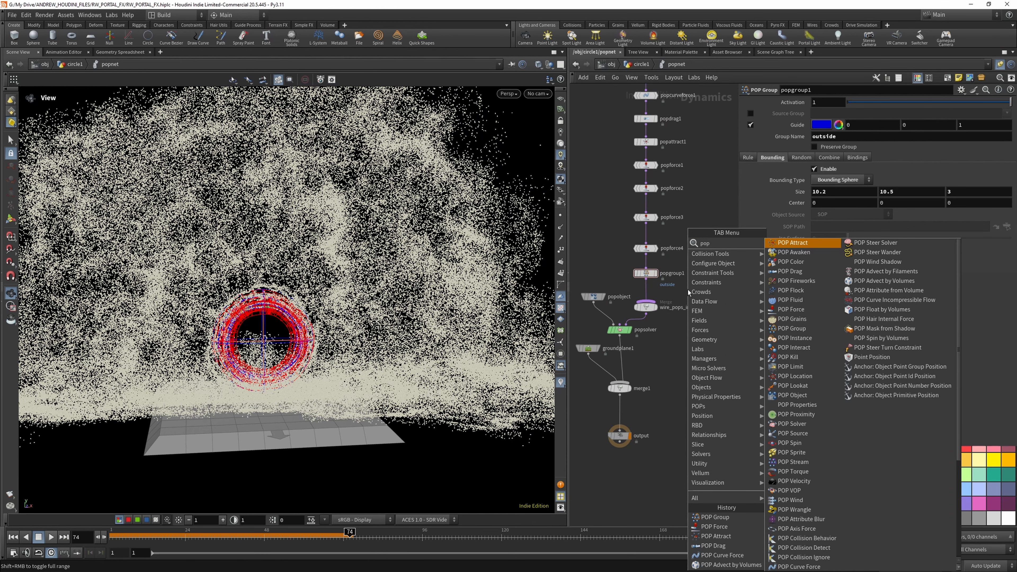
{"action": "type", "text": "att"}
{"action": "left_click", "coordinate": [801, 242]}
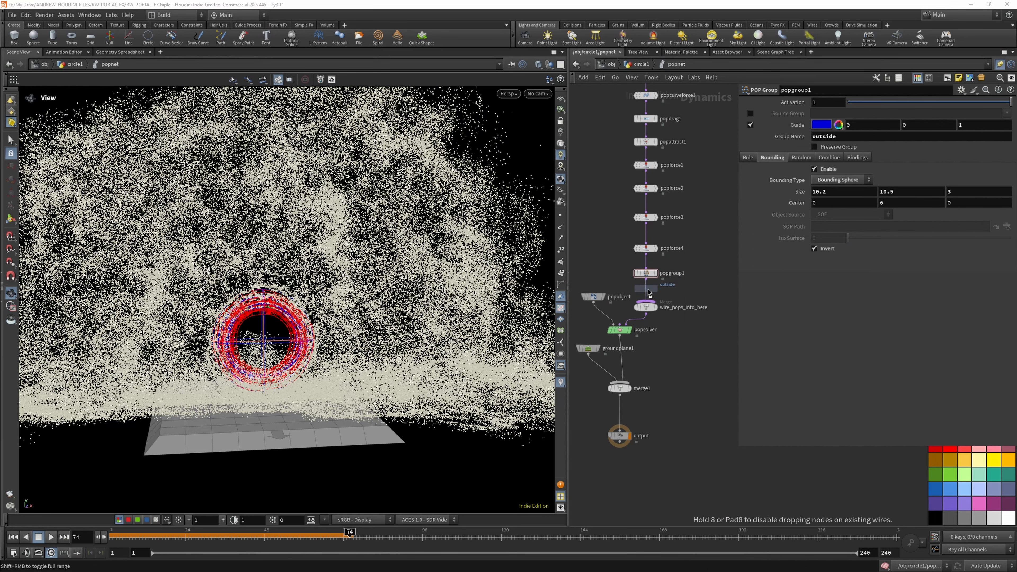
{"action": "left_click", "coordinate": [649, 297]}
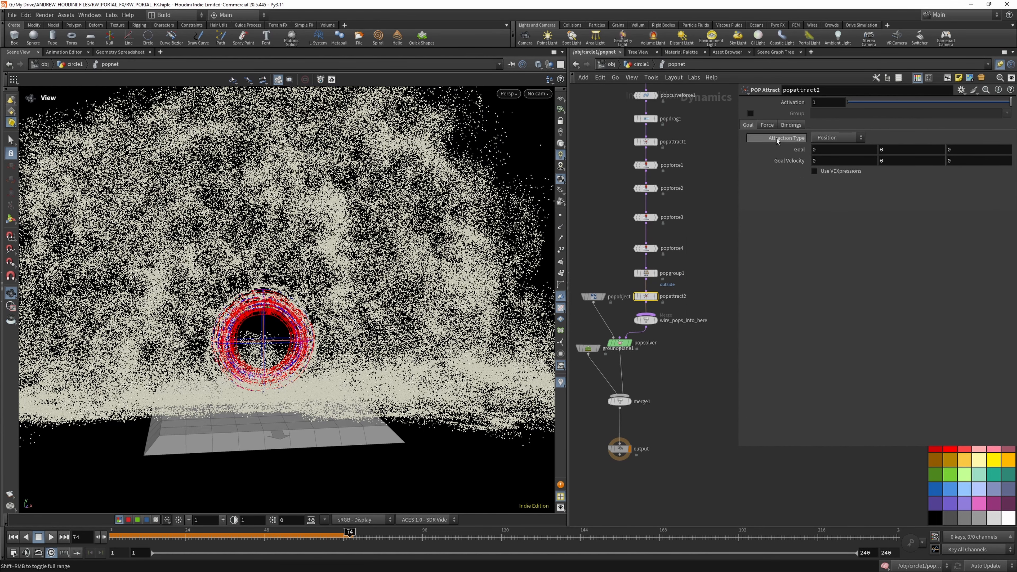
- Return to the first frame and restrict popattract2 to the outside particle group
{"action": "left_click", "coordinate": [750, 114]}
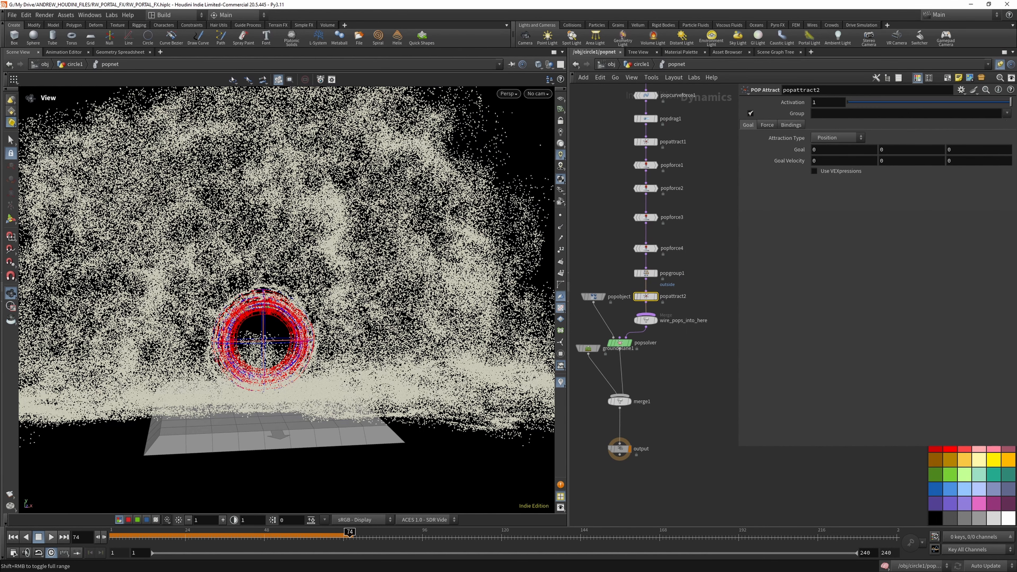
{"action": "key", "text": "ctrl+Up"}
{"action": "left_click", "coordinate": [1006, 114]}
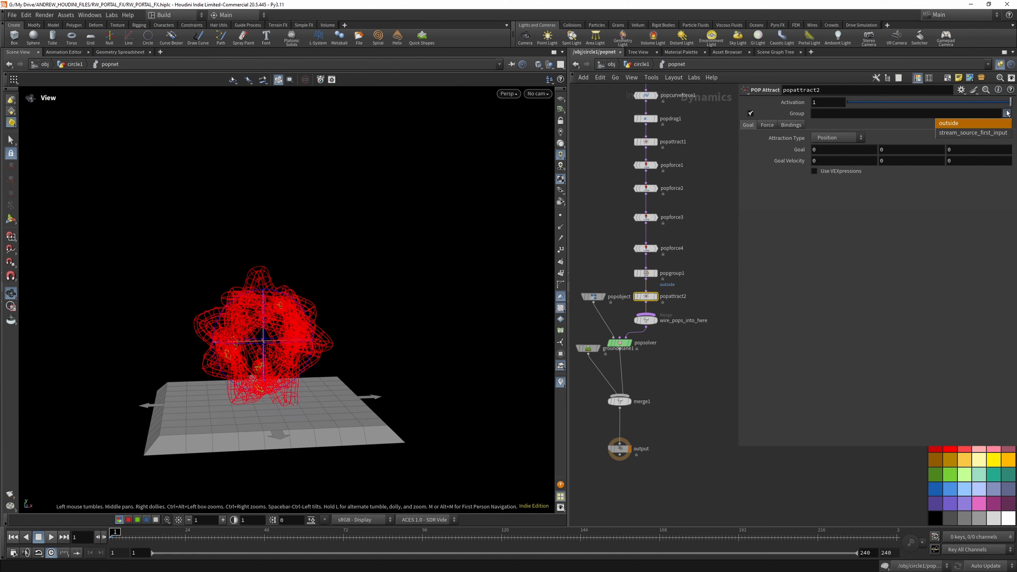
{"action": "left_click", "coordinate": [977, 124]}
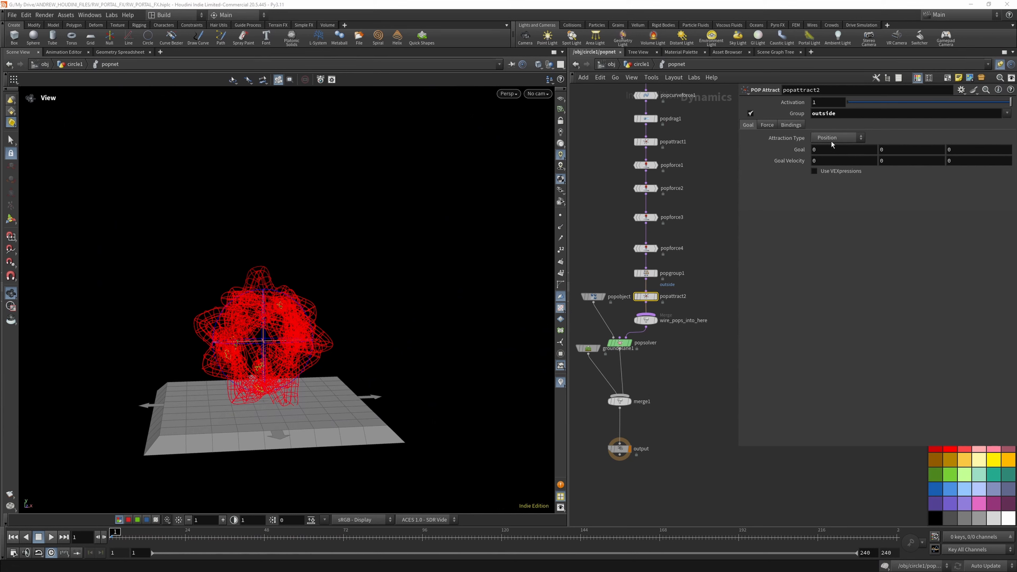
- Set popattract2's force scale to 10 and enter a new maximum distance for its force
{"action": "left_click", "coordinate": [766, 125]}
{"action": "left_click", "coordinate": [823, 149]}
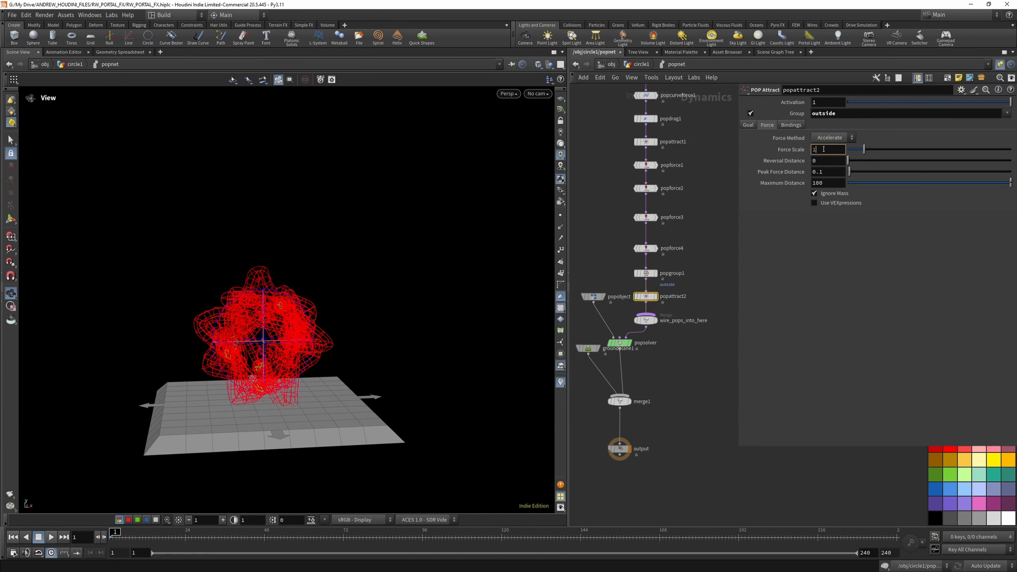
{"action": "type", "text": "0"}
{"action": "key", "text": "Return"}
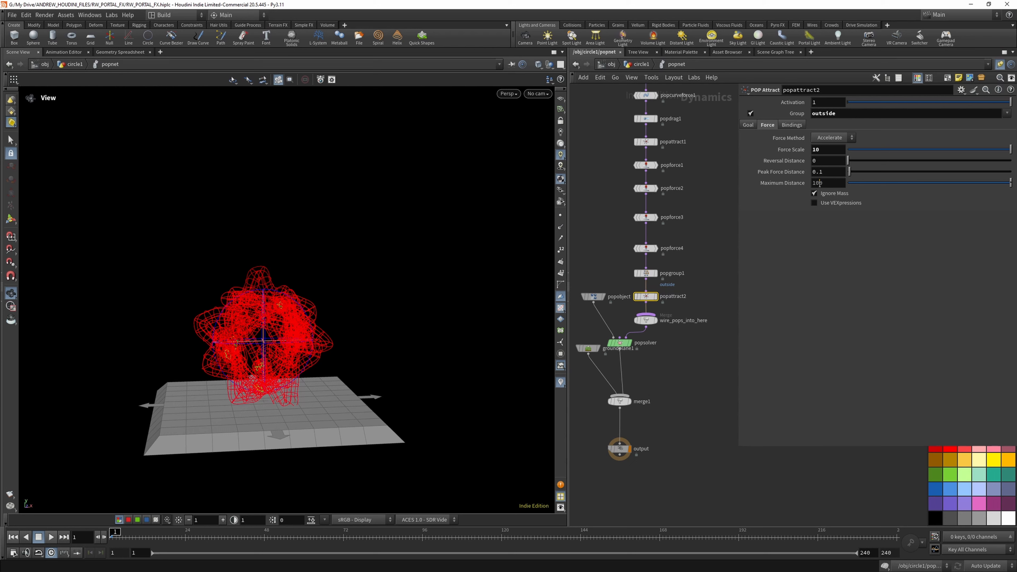
{"action": "left_click", "coordinate": [827, 183]}
{"action": "type", "text": "0"}
{"action": "key", "text": "Return"}
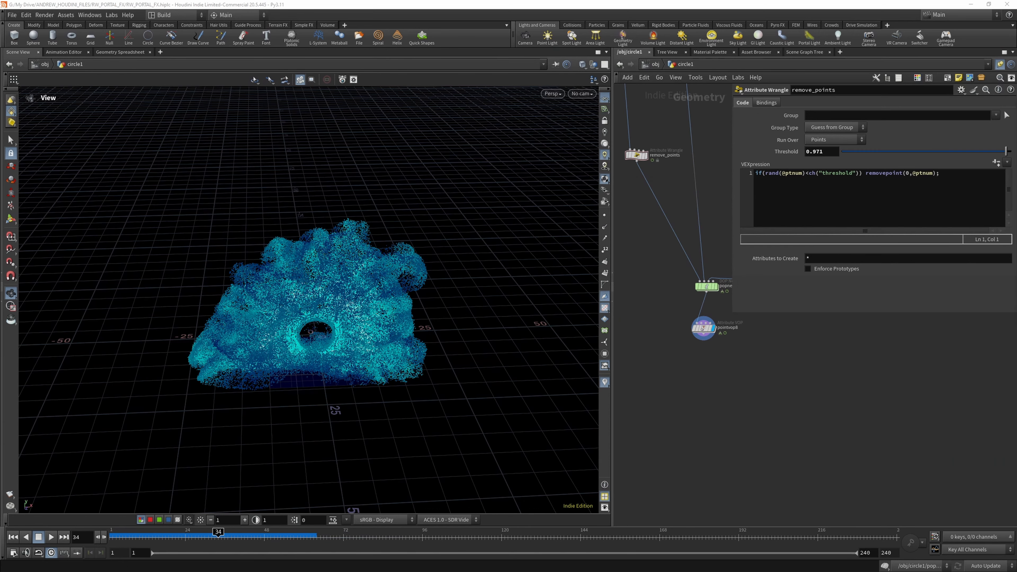
- Add a DOP Import node below pointvop8 in the circle1 network
{"action": "key", "text": "Tab"}
{"action": "type", "text": "DOP"}
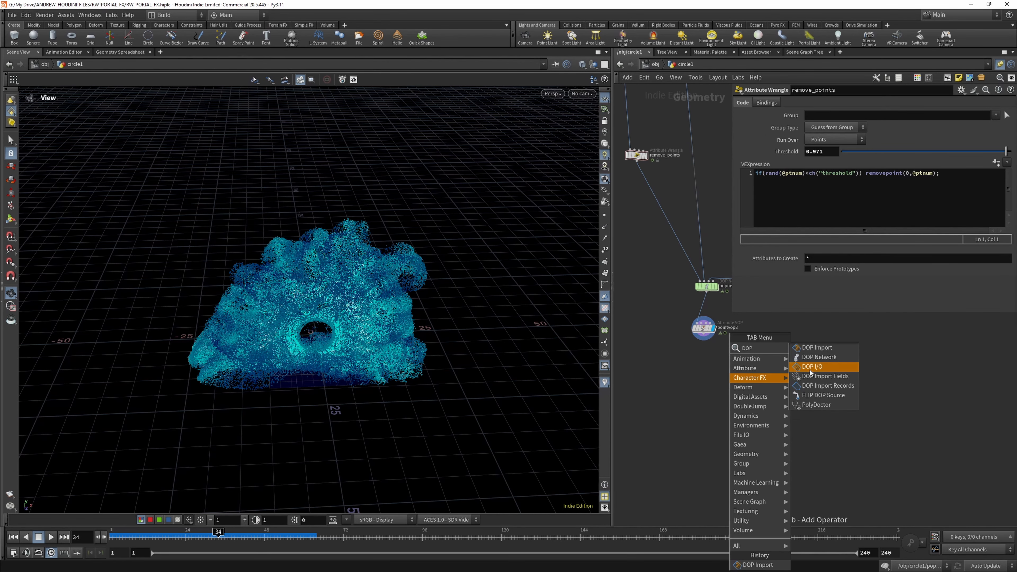
{"action": "left_click", "coordinate": [816, 347]}
{"action": "left_click", "coordinate": [706, 380]}
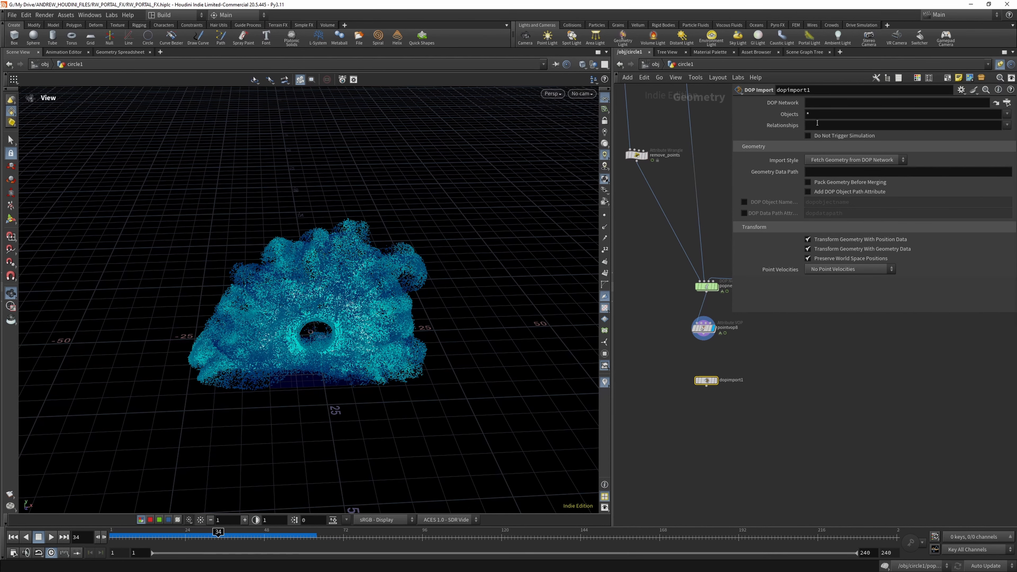
- Make dopimport1 fetch only popobject from the ../popnet network, display it, and leave point velocities at No Point Velocities
{"action": "left_click_drag", "start_coordinate": [706, 286], "coordinate": [820, 104]}
{"action": "key", "text": "BackSpace"}
{"action": "left_click", "coordinate": [1007, 114]}
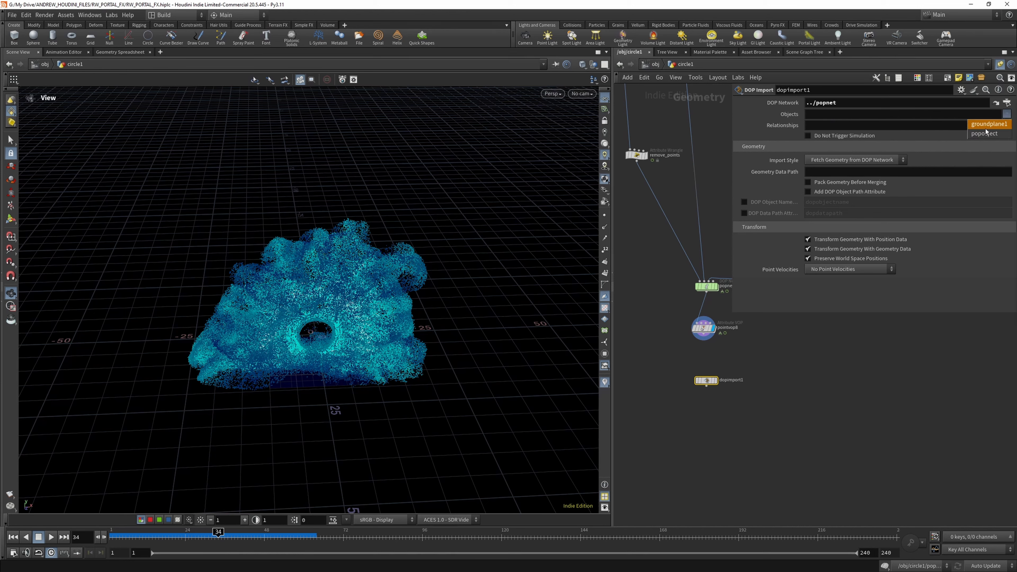
{"action": "left_click", "coordinate": [985, 134]}
{"action": "left_click", "coordinate": [715, 380]}
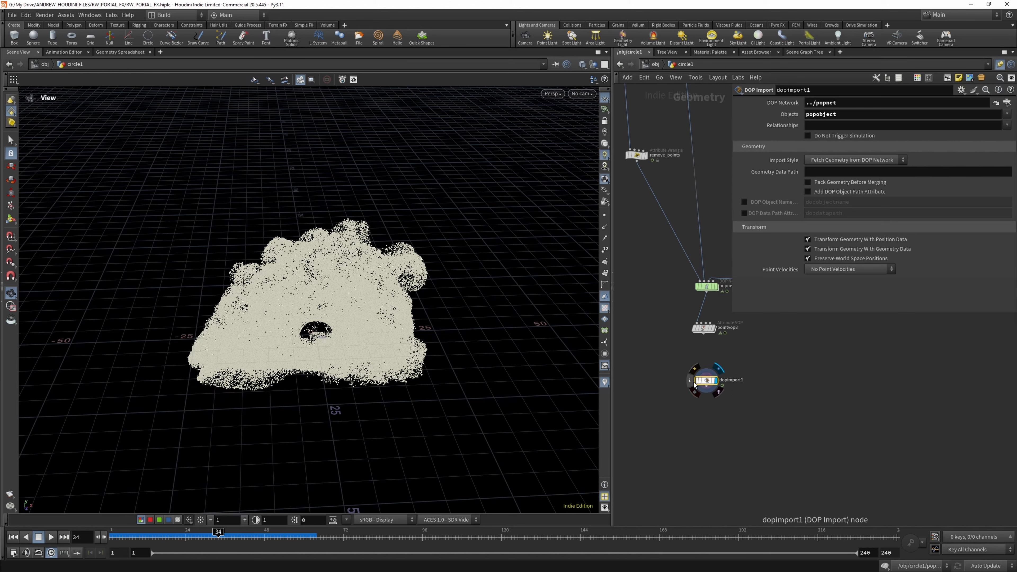
{"action": "left_click", "coordinate": [854, 272]}
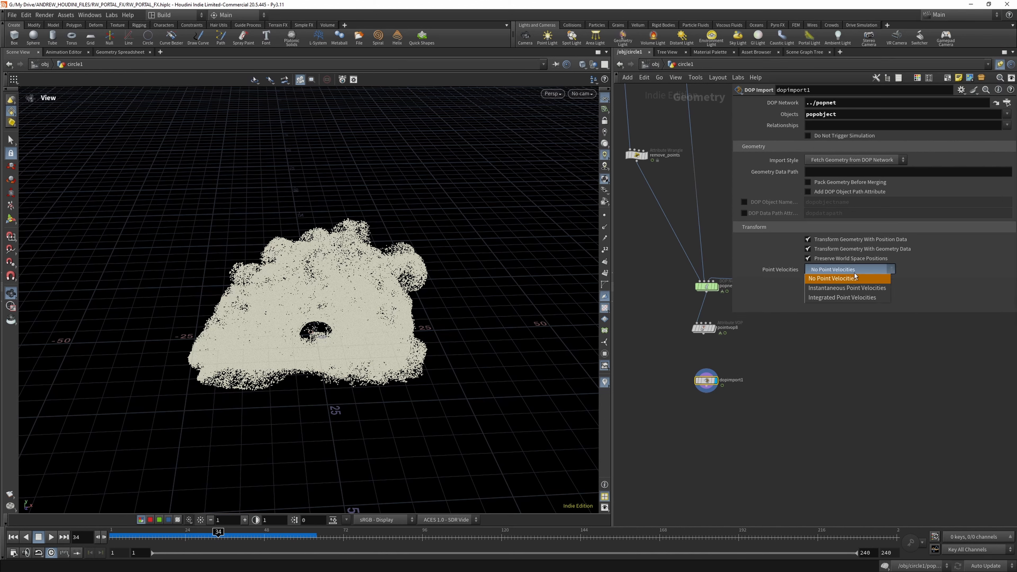
{"action": "left_click", "coordinate": [853, 272]}
- Check the imported point attributes and connect an Attribute Delete node below dopimport1
{"action": "left_click", "coordinate": [690, 381]}
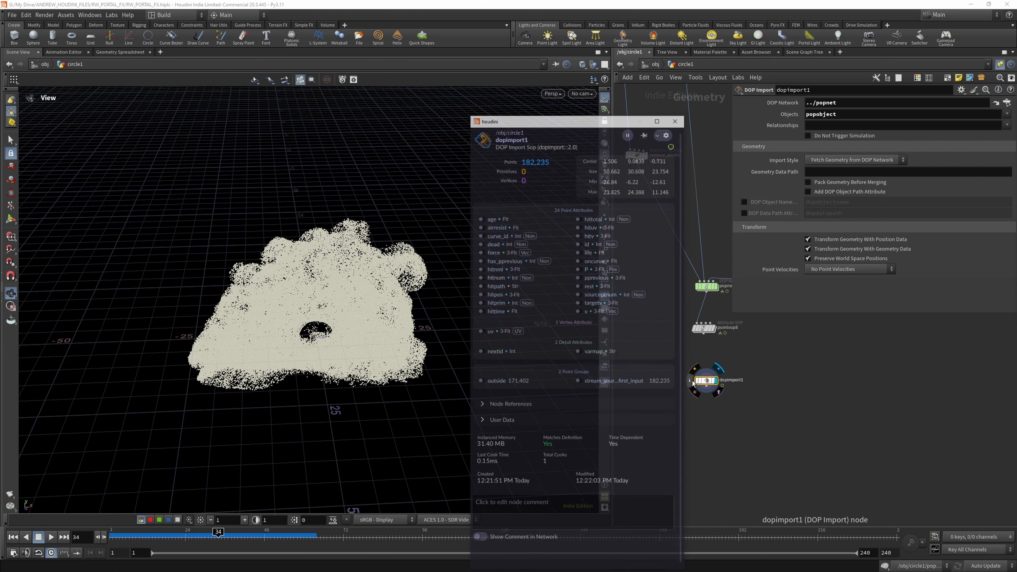
{"action": "key", "text": "Tab"}
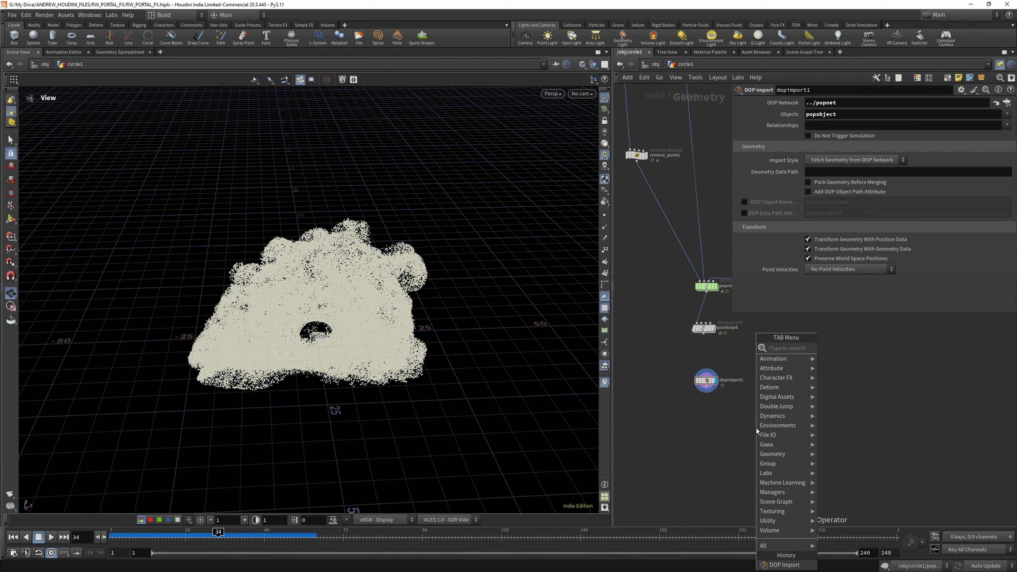
{"action": "type", "text": "att del"}
{"action": "left_click", "coordinate": [856, 348]}
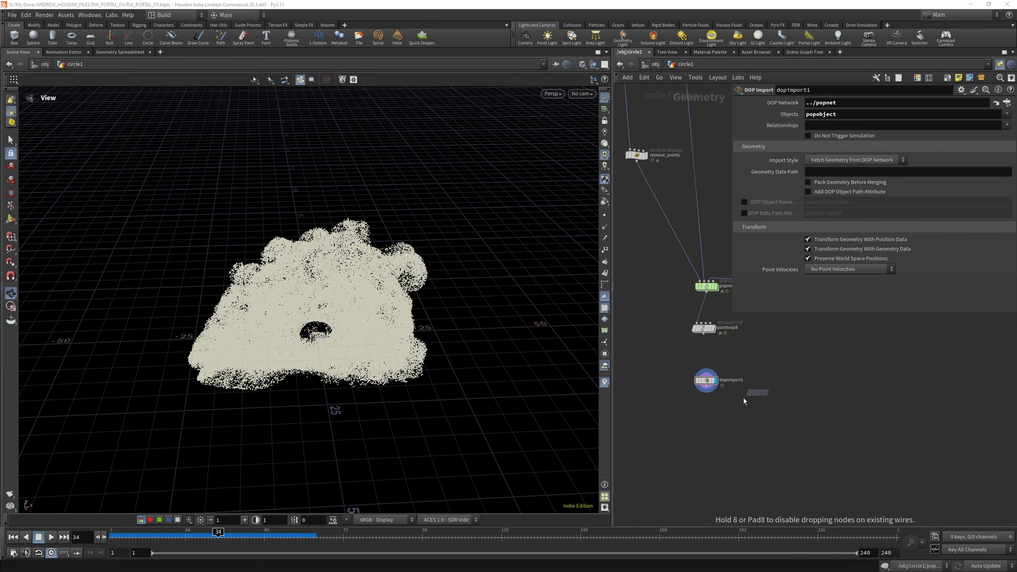
{"action": "left_click", "coordinate": [708, 416]}
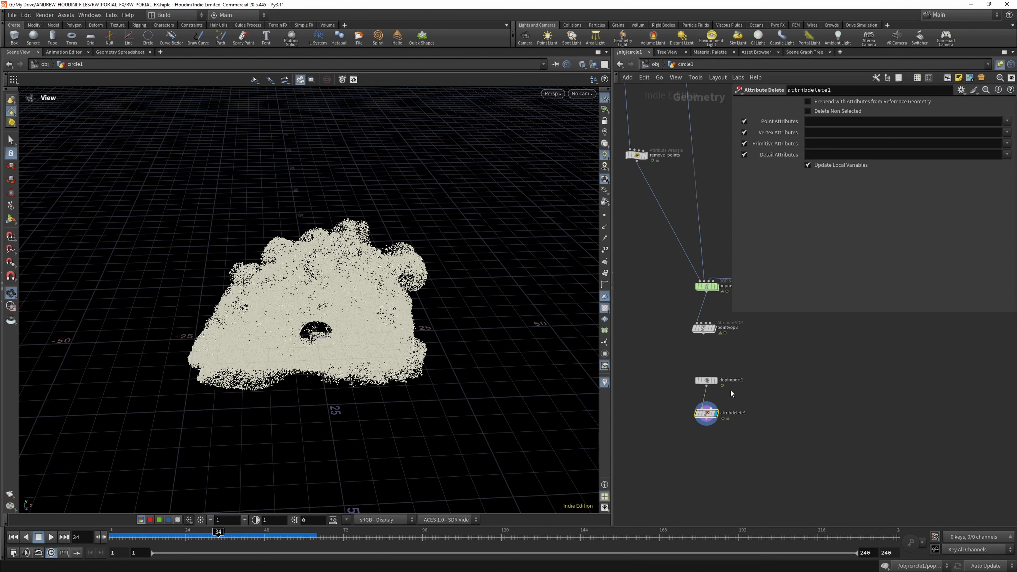
- Configure attribdelete1 to delete non-selected attributes, keeping the point attributes P, v, age and id, and check the node's info
{"action": "left_click", "coordinate": [1006, 121]}
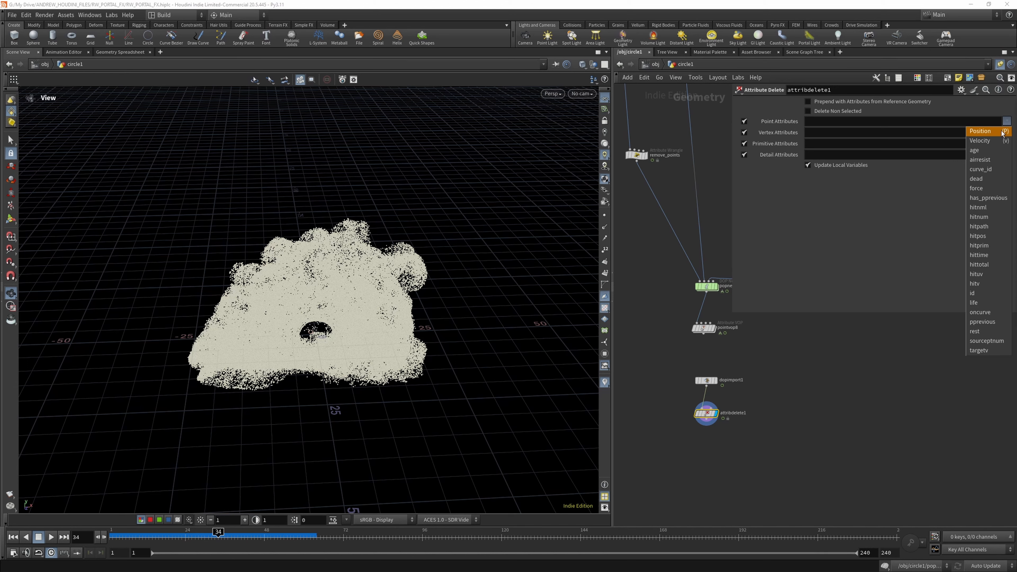
{"action": "left_click", "coordinate": [1004, 132]}
{"action": "left_click", "coordinate": [1006, 121]}
{"action": "left_click", "coordinate": [1003, 140]}
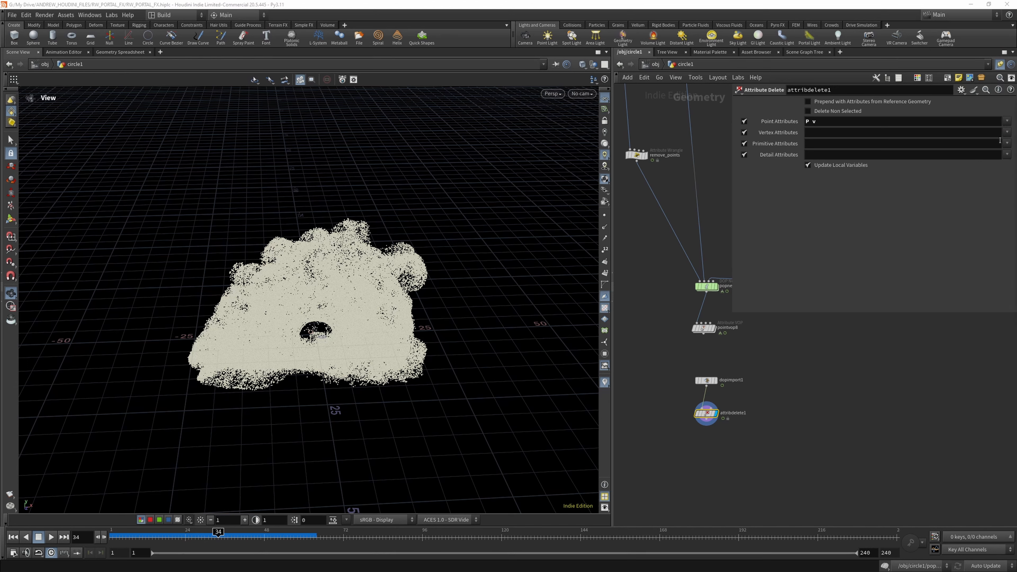
{"action": "left_click", "coordinate": [1006, 121]}
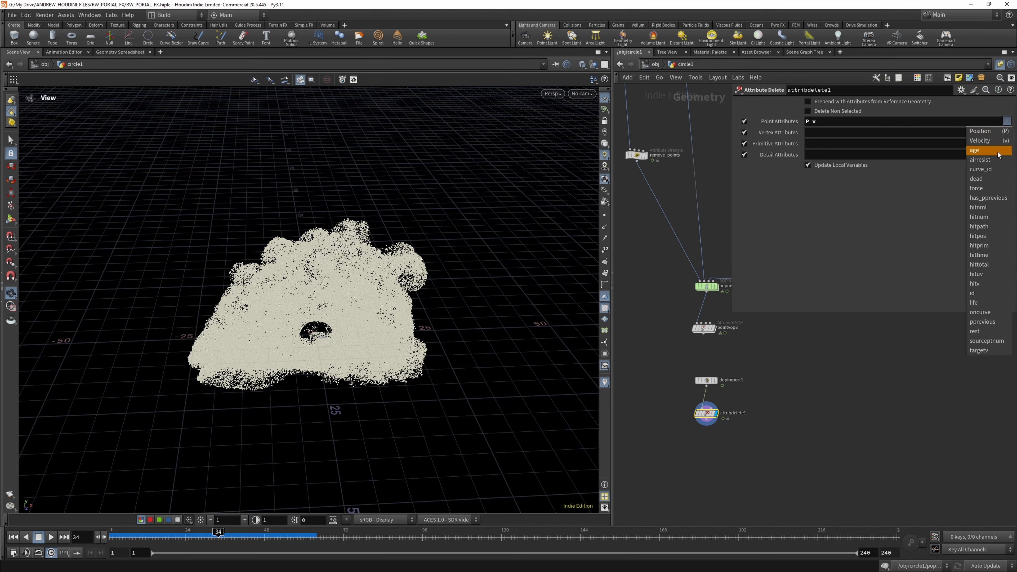
{"action": "left_click", "coordinate": [974, 150]}
{"action": "left_click", "coordinate": [1006, 121]}
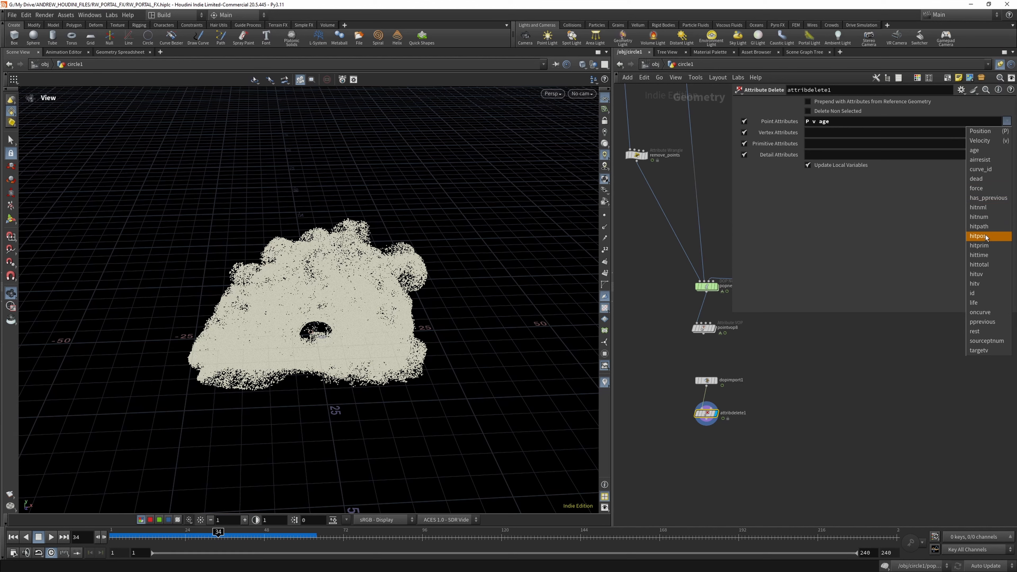
{"action": "left_click", "coordinate": [982, 293]}
{"action": "left_click", "coordinate": [1006, 121]}
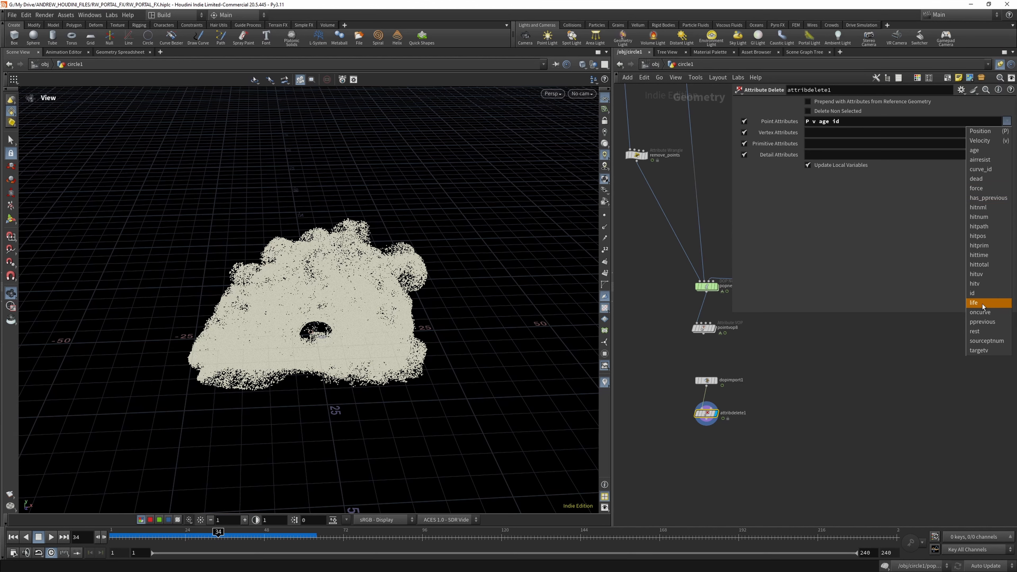
{"action": "left_click", "coordinate": [818, 128]}
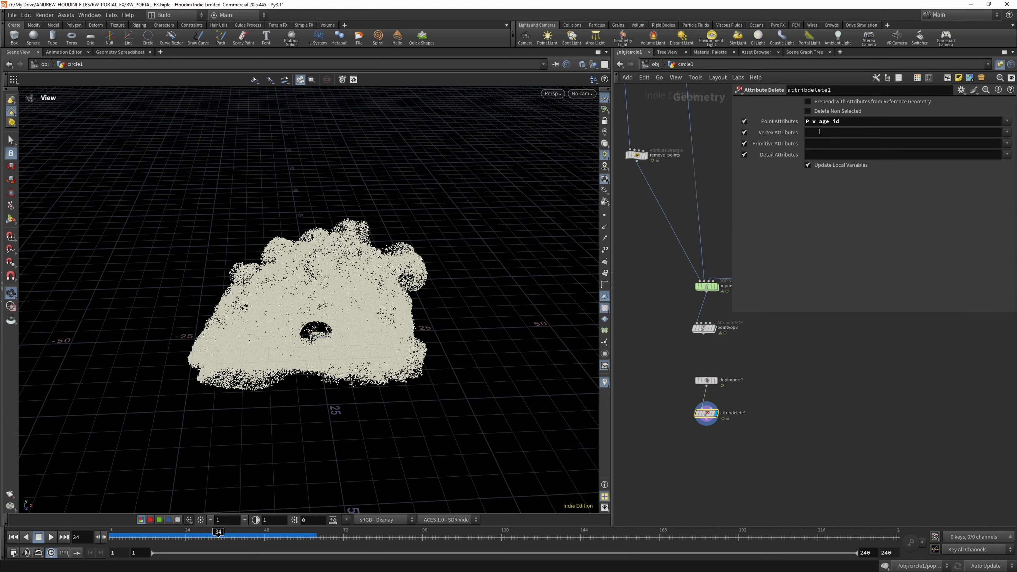
{"action": "left_click", "coordinate": [808, 112]}
{"action": "left_click", "coordinate": [688, 416]}
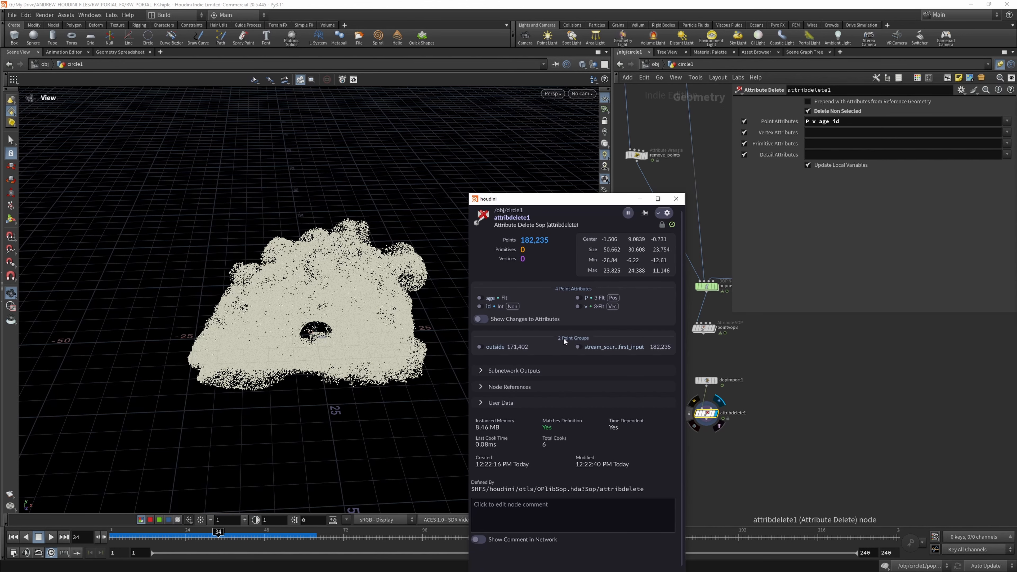
- Duplicate the pointvop8 colour node, wire the copy below attribdelete1 and display it
{"action": "mouse_move", "coordinate": [704, 334]}
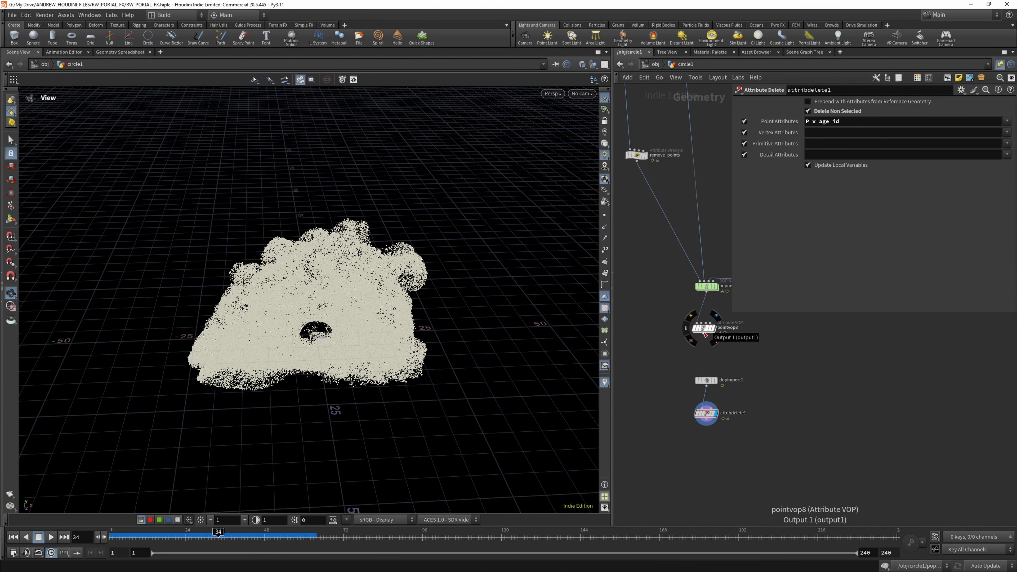
{"action": "left_click_drag", "start_coordinate": [707, 330], "coordinate": [716, 440], "text": "alt"}
{"action": "mouse_move", "coordinate": [727, 448]}
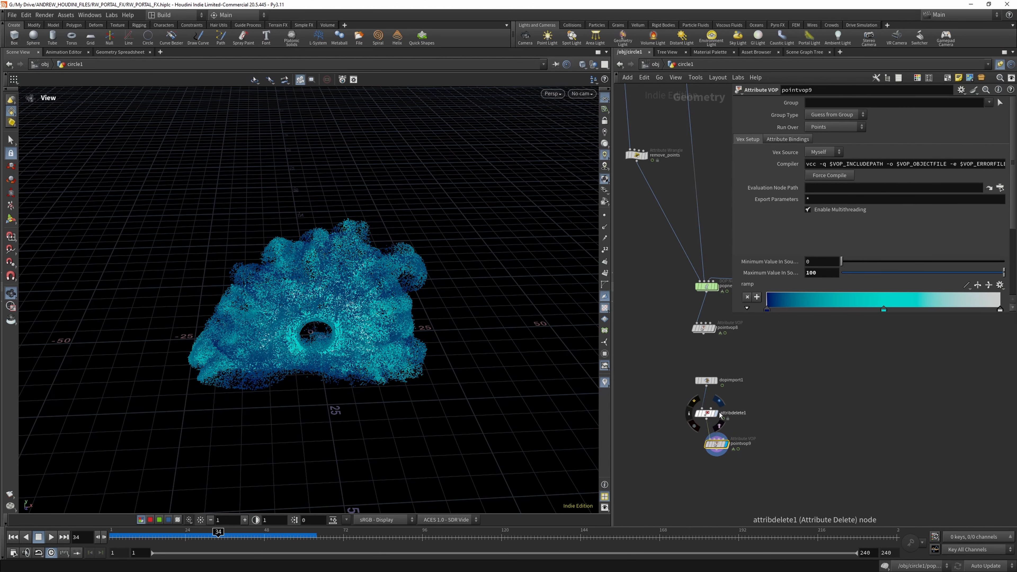
- Add a File Cache node and insert it between attribdelete1 and pointvop9
{"action": "key", "text": "Tab"}
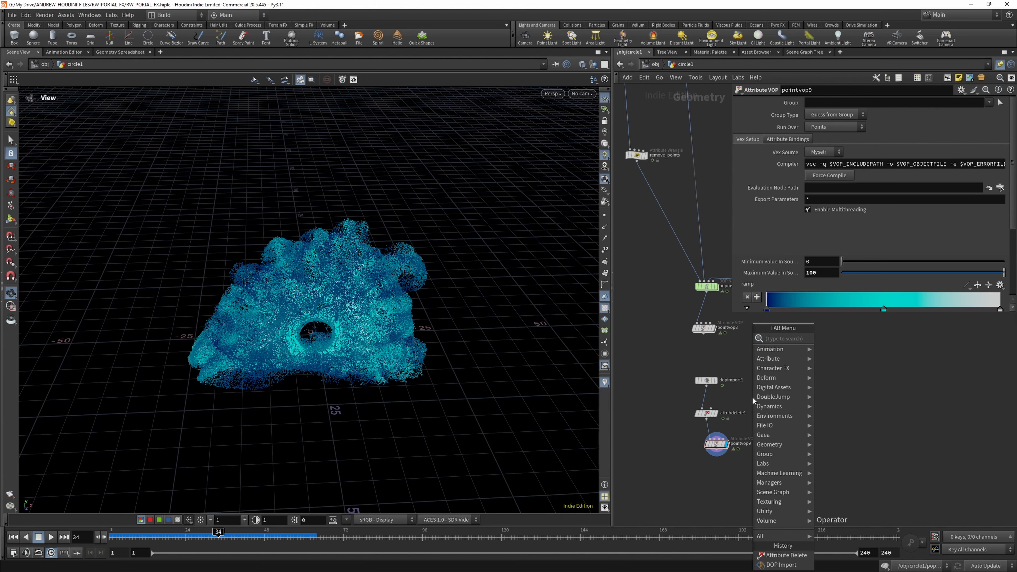
{"action": "type", "text": "file"}
{"action": "left_click", "coordinate": [850, 349]}
{"action": "double_click", "coordinate": [817, 417]}
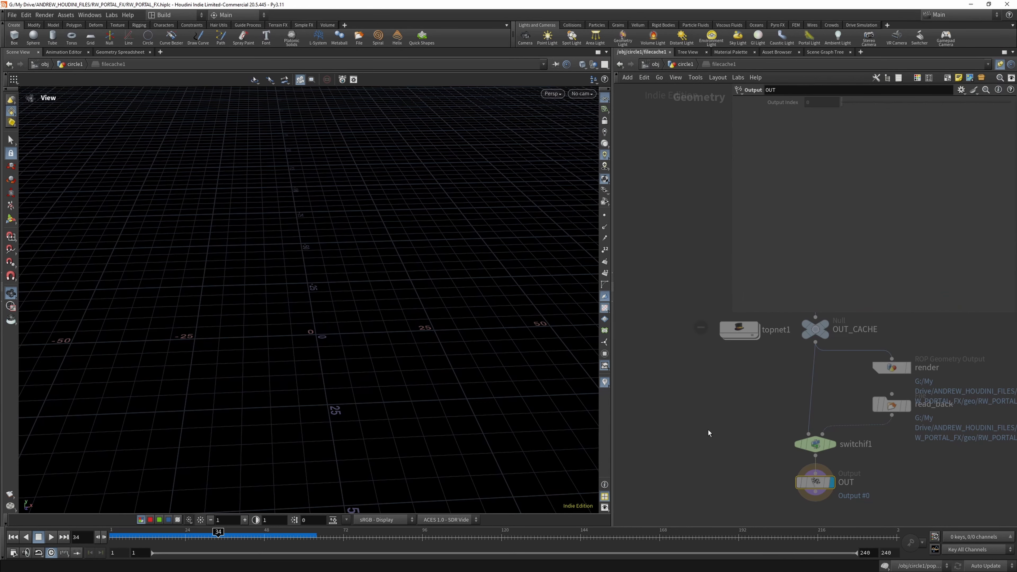
{"action": "left_click", "coordinate": [686, 64]}
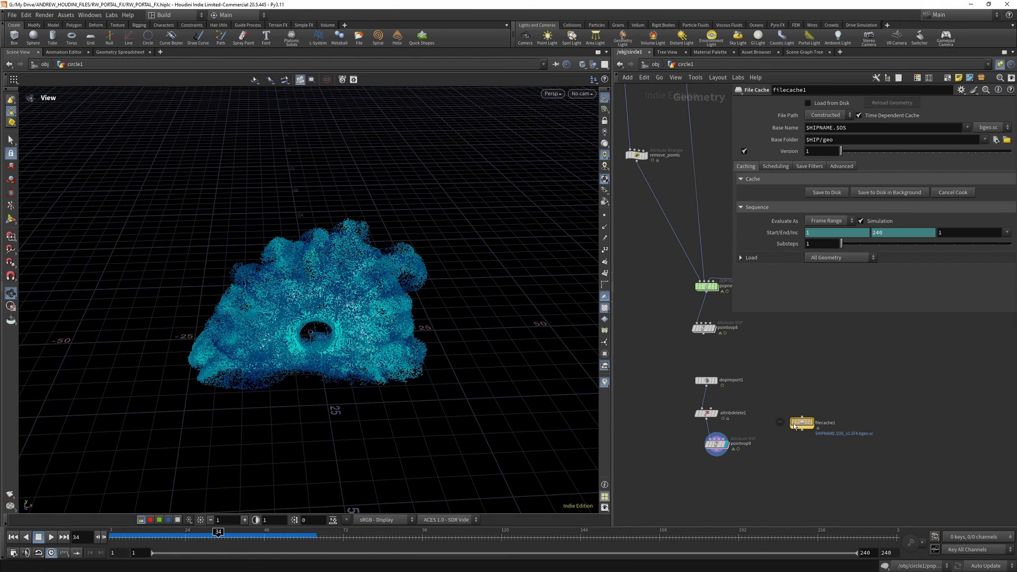
{"action": "left_click_drag", "start_coordinate": [816, 417], "coordinate": [701, 436]}
- Colour the File Cache node red and rename it POP_SIM_CACHE
{"action": "left_click", "coordinate": [917, 78]}
{"action": "left_click", "coordinate": [950, 445]}
{"action": "left_click", "coordinate": [736, 437]}
{"action": "type", "text": "P"}
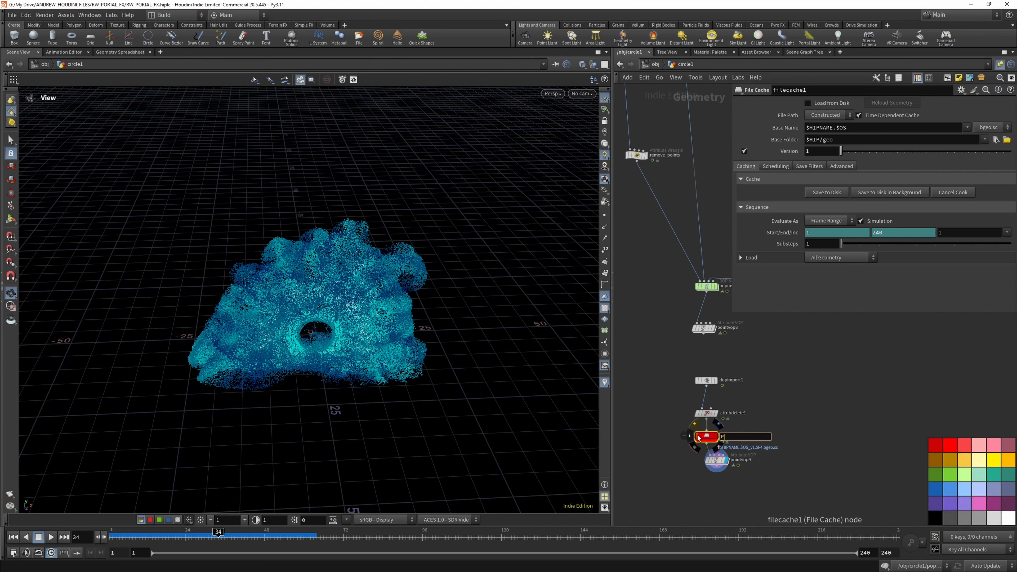
{"action": "type", "text": "OP_SIM_CACHE"}
{"action": "key", "text": "Return"}
- Apply the TRAIN SCENE preset to POP_SIM_CACHE and replace the HOUDINI_HOBBIESTS folder in its geometry path with POT
{"action": "left_click", "coordinate": [961, 90]}
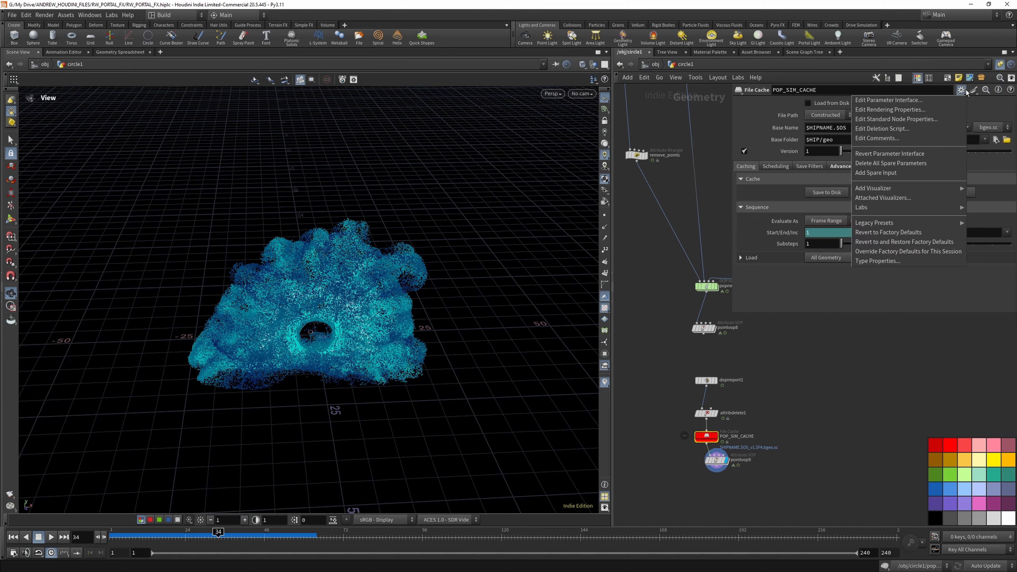
{"action": "mouse_move", "coordinate": [906, 223]}
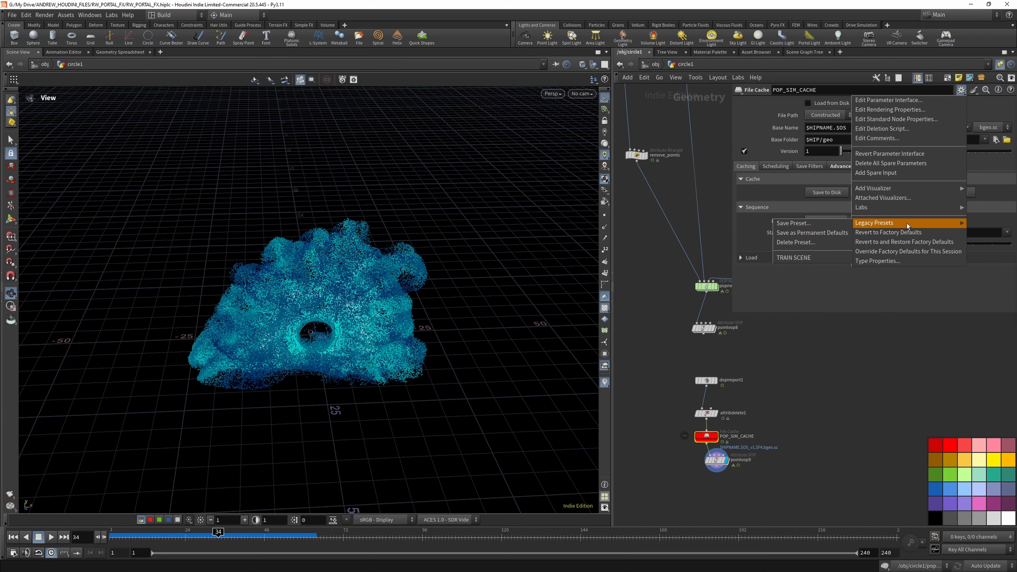
{"action": "left_click", "coordinate": [819, 258]}
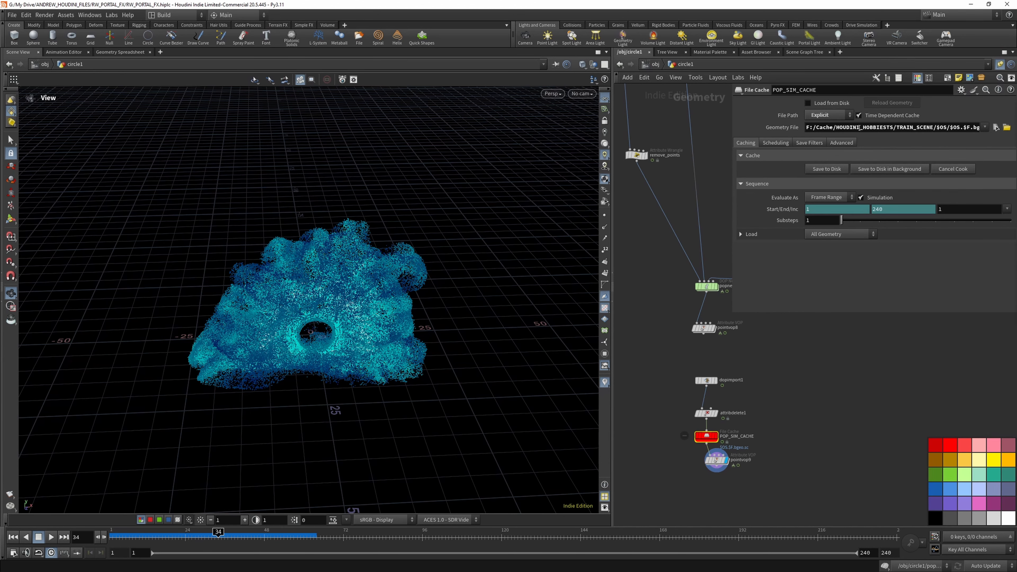
{"action": "double_click", "coordinate": [835, 127]}
{"action": "type", "text": "PO"}
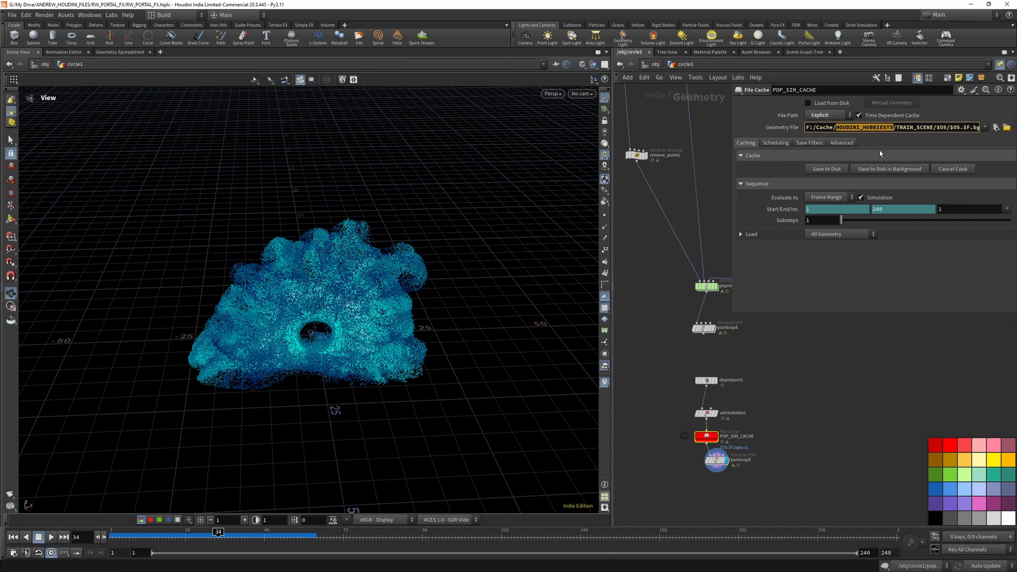
{"action": "type", "text": "T"}
- Copy PORTAL_SMOKE's geometry path into POP_SIM_CACHE: F:/Cache/POTRAL_FX/PORTAL_FX/$OS/$OS.$F.bgeo.sc
{"action": "scroll", "coordinate": [762, 444], "scroll_direction": "up", "scroll_amount": 5}
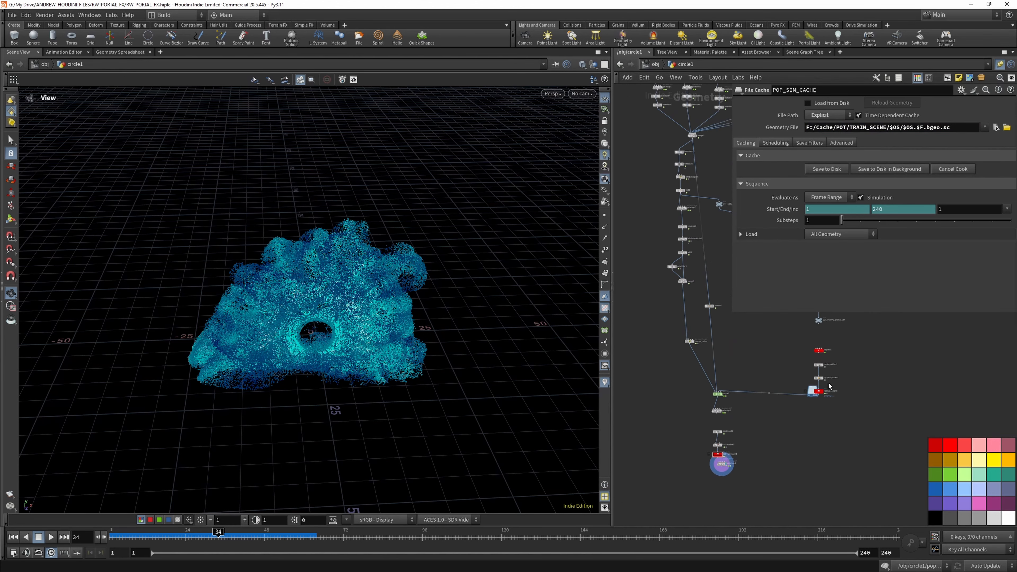
{"action": "left_click", "coordinate": [807, 407]}
{"action": "left_click_drag", "start_coordinate": [969, 128], "coordinate": [739, 131]}
{"action": "key", "text": "ctrl+c"}
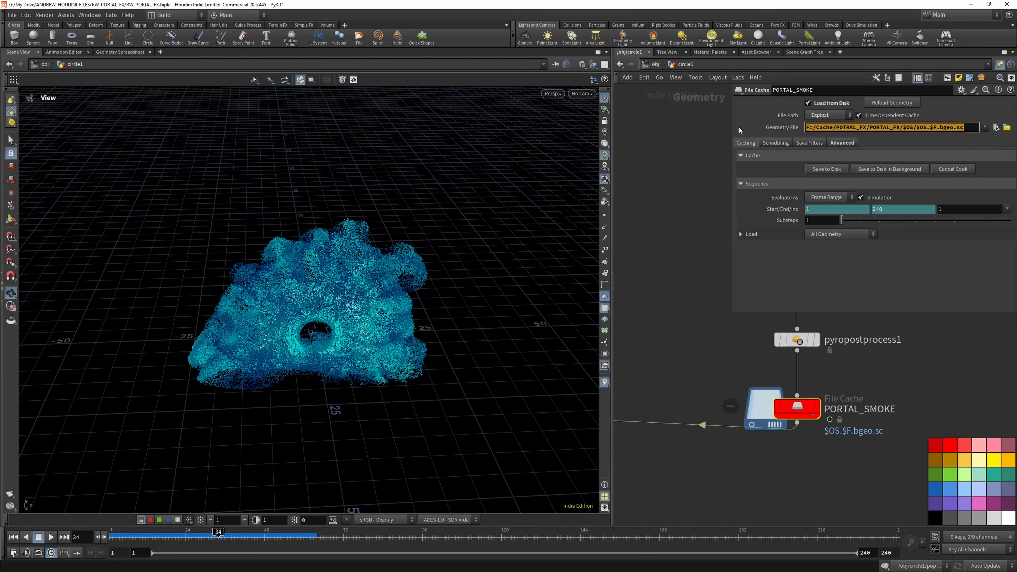
{"action": "scroll", "coordinate": [844, 341], "scroll_direction": "down", "scroll_amount": 6}
{"action": "scroll", "coordinate": [722, 430], "scroll_direction": "up", "scroll_amount": 4}
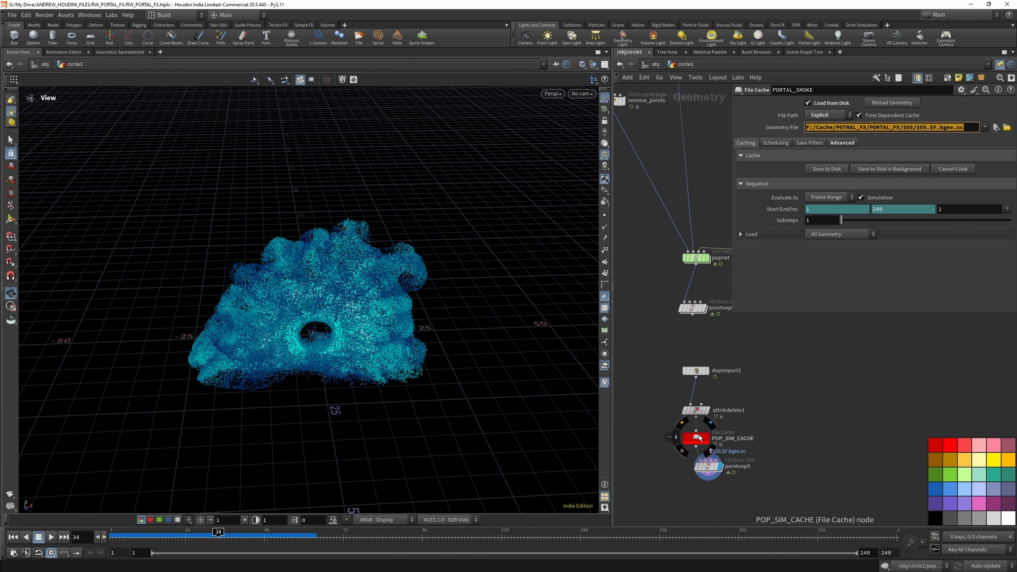
{"action": "left_click", "coordinate": [698, 438]}
{"action": "left_click_drag", "start_coordinate": [977, 127], "coordinate": [673, 132]}
{"action": "key", "text": "ctrl+v"}
{"action": "key", "text": "Return"}
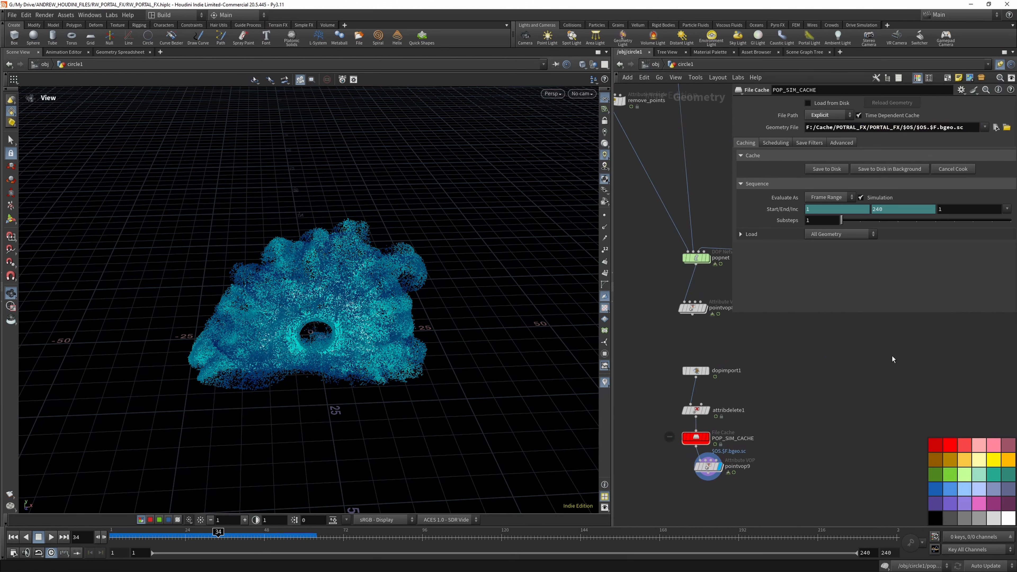
- Save the scene and try to write the POP_SIM_CACHE frames to disk
{"action": "left_click", "coordinate": [12, 15]}
{"action": "left_click", "coordinate": [24, 80]}
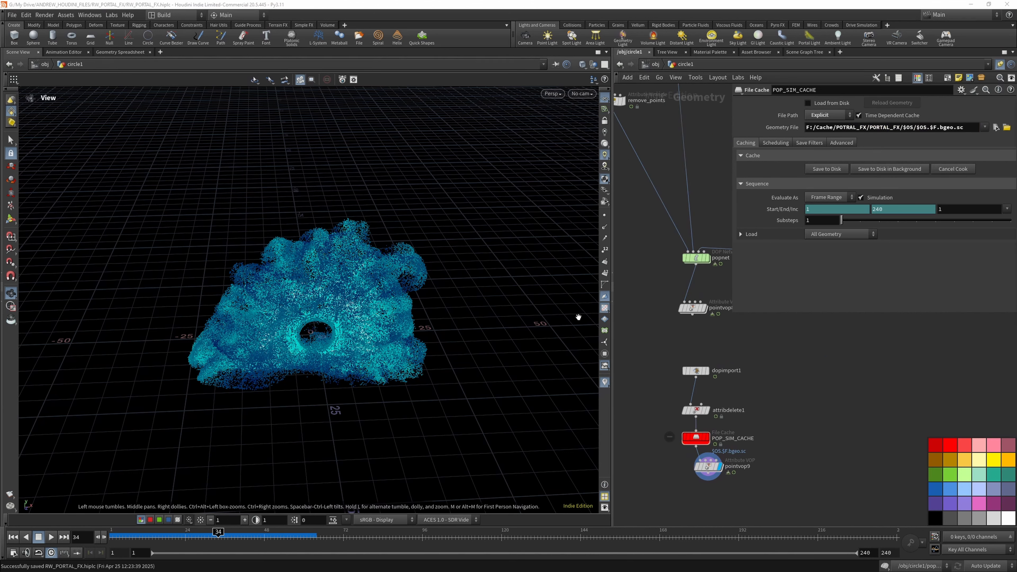
{"action": "left_click", "coordinate": [824, 170]}
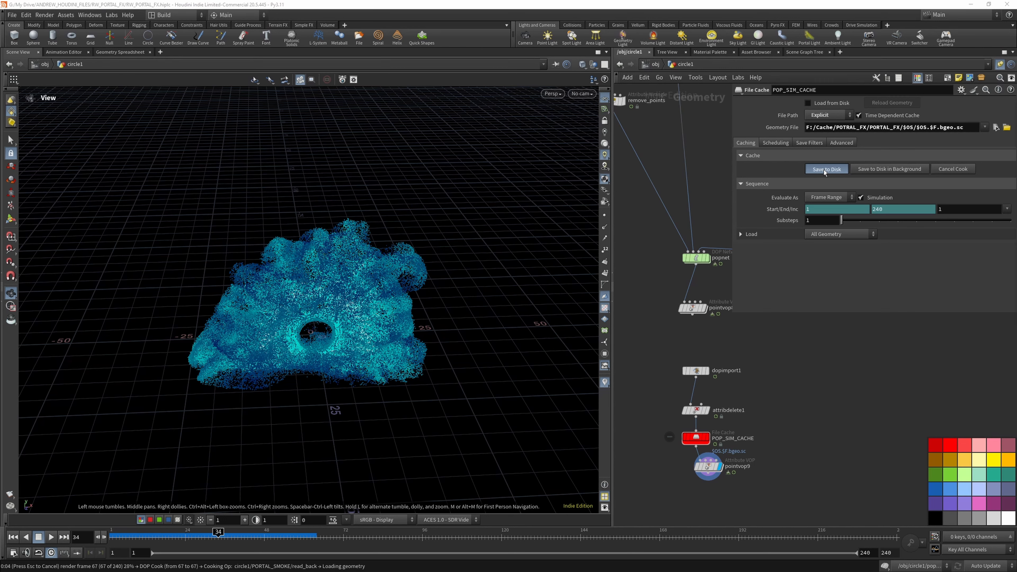
{"action": "key", "text": "Escape"}
- Bypass the remove_points wrangle above popnet and write POP_SIM_CACHE frames 1 to 240 to disk
{"action": "scroll", "coordinate": [819, 405], "scroll_direction": "down", "scroll_amount": 5}
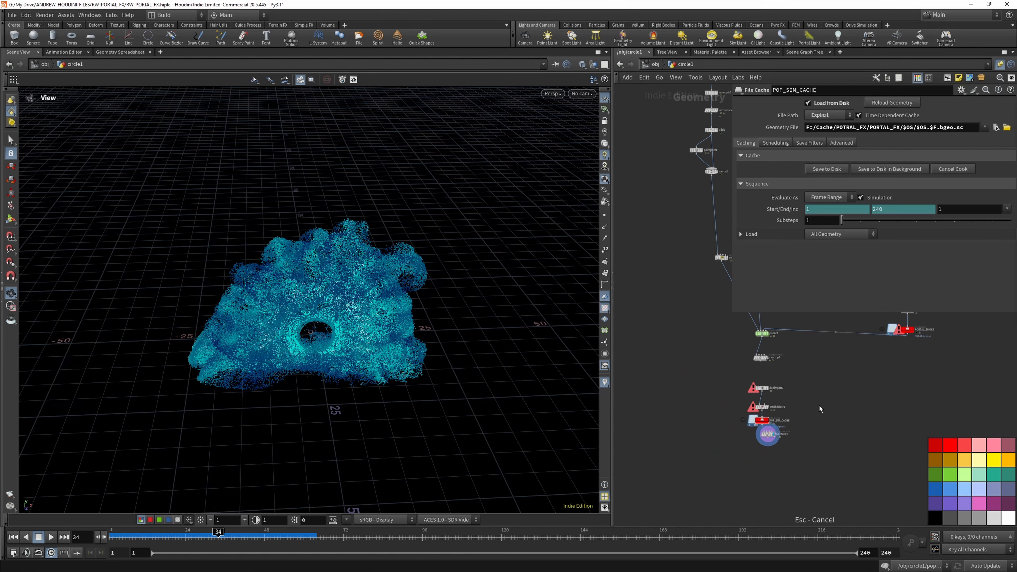
{"action": "scroll", "coordinate": [726, 325], "scroll_direction": "down", "scroll_amount": 2}
{"action": "middle_click_drag", "start_coordinate": [726, 325], "coordinate": [706, 353]}
{"action": "scroll", "coordinate": [707, 328], "scroll_direction": "up", "scroll_amount": 5}
{"action": "left_click", "coordinate": [686, 272]}
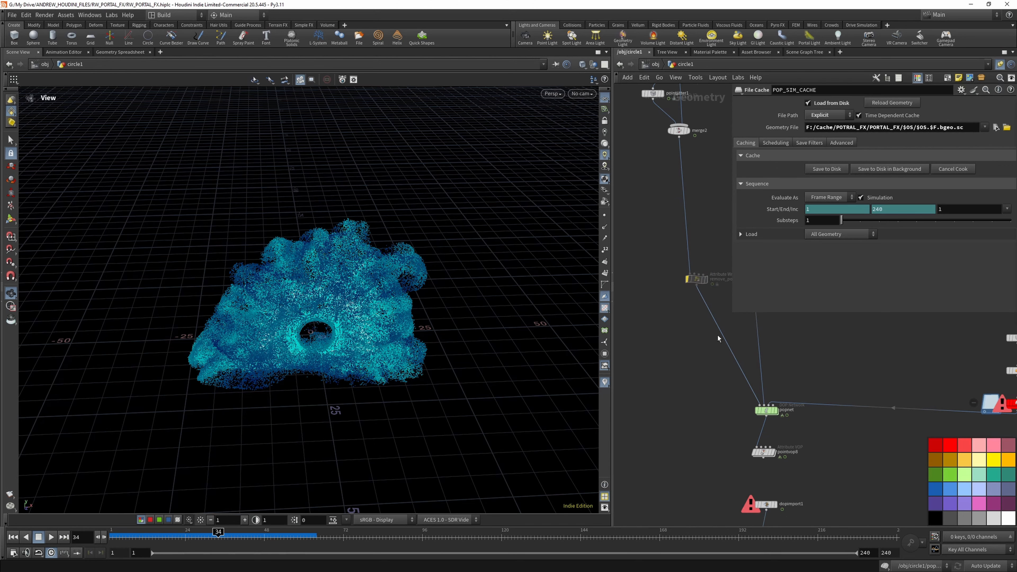
{"action": "scroll", "coordinate": [669, 276], "scroll_direction": "down", "scroll_amount": 3}
{"action": "scroll", "coordinate": [716, 451], "scroll_direction": "up", "scroll_amount": 4}
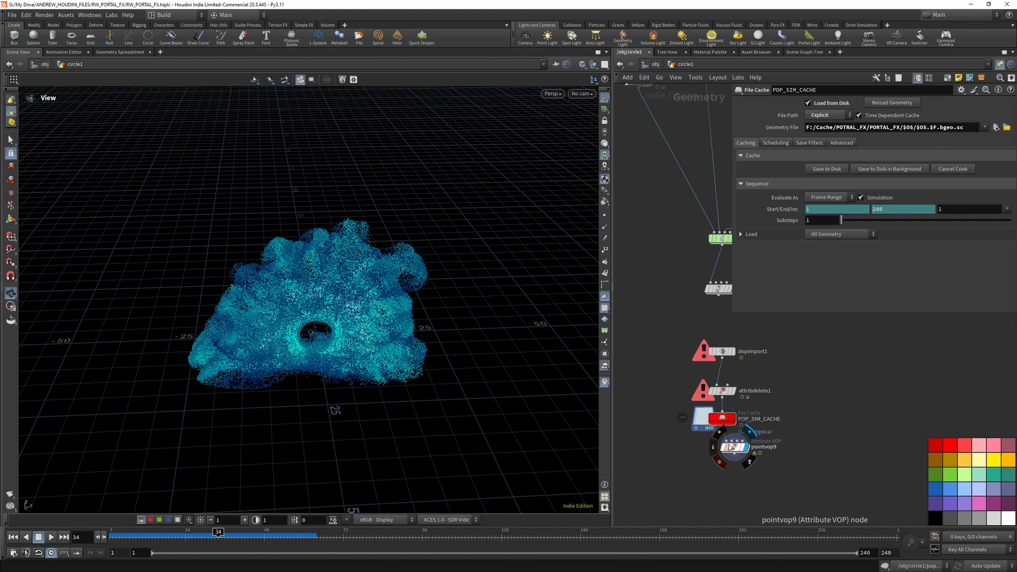
{"action": "left_click", "coordinate": [821, 170]}
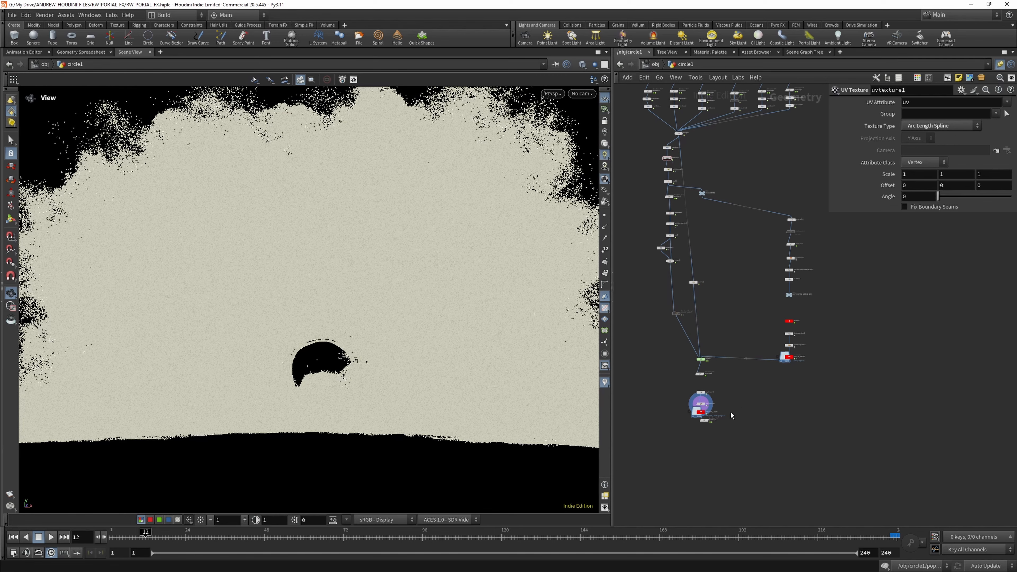
- Display pointvop9 and check the cached, coloured particles at frame 58
{"action": "scroll", "coordinate": [701, 417], "scroll_direction": "up", "scroll_amount": 5}
{"action": "left_click", "coordinate": [726, 432]}
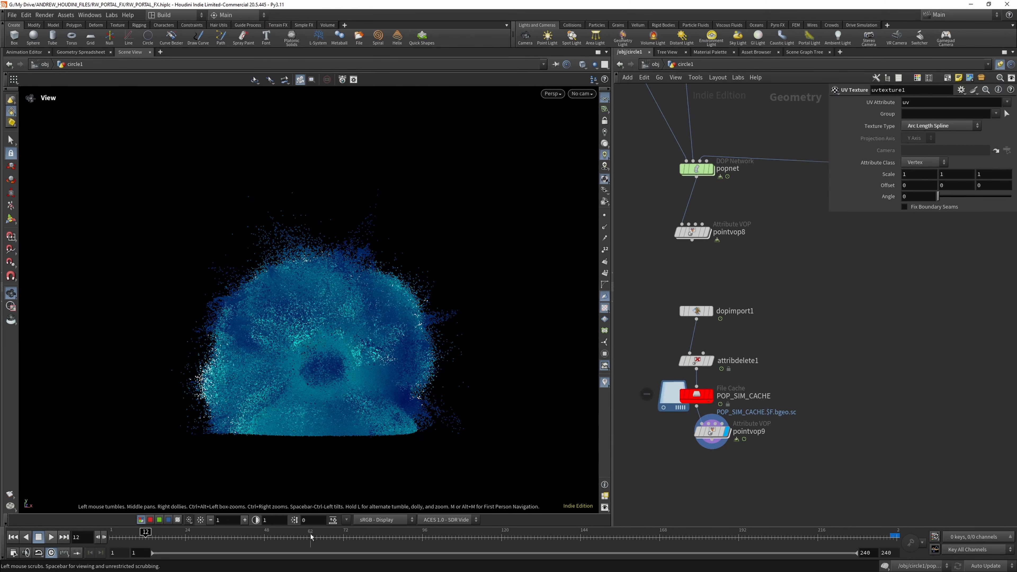
{"action": "left_click", "coordinate": [297, 536]}
- Set the Attribute Class of uvtexture1 to Point
{"action": "scroll", "coordinate": [751, 381], "scroll_direction": "down", "scroll_amount": 5}
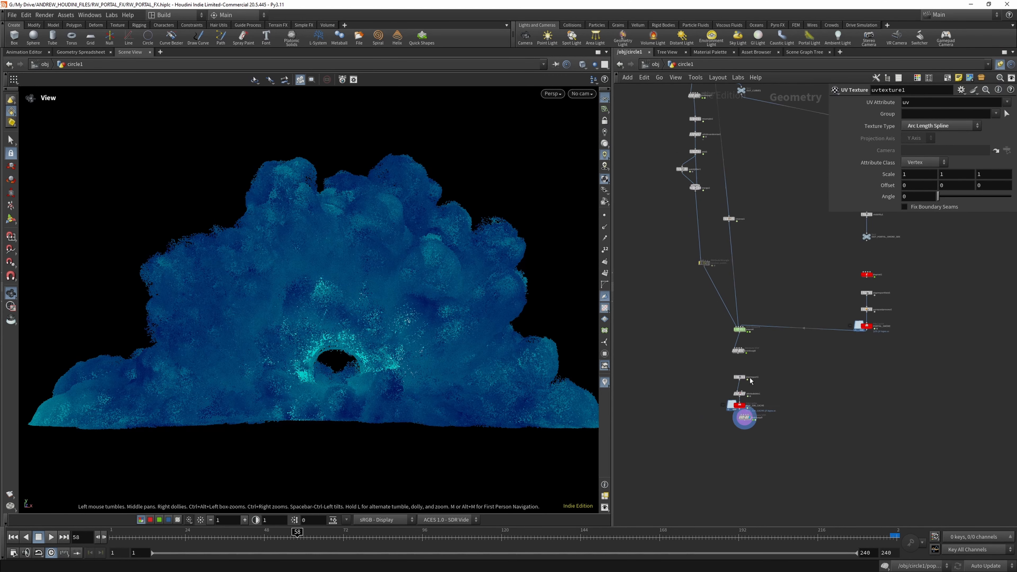
{"action": "scroll", "coordinate": [751, 381], "scroll_direction": "down", "scroll_amount": 1}
{"action": "scroll", "coordinate": [695, 181], "scroll_direction": "down", "scroll_amount": 2}
{"action": "scroll", "coordinate": [697, 135], "scroll_direction": "up", "scroll_amount": 9}
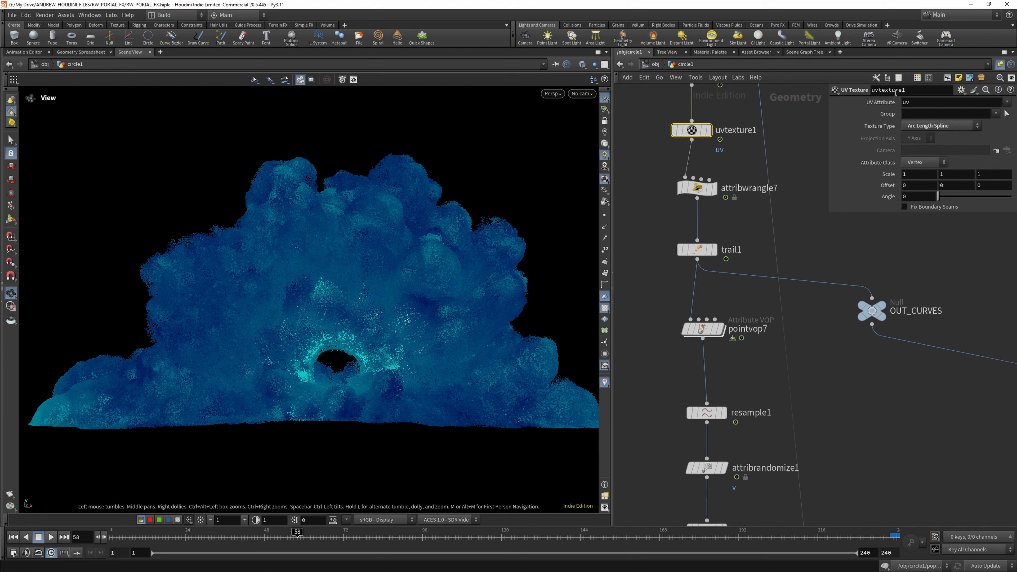
{"action": "left_click", "coordinate": [924, 162]}
{"action": "left_click", "coordinate": [916, 169]}
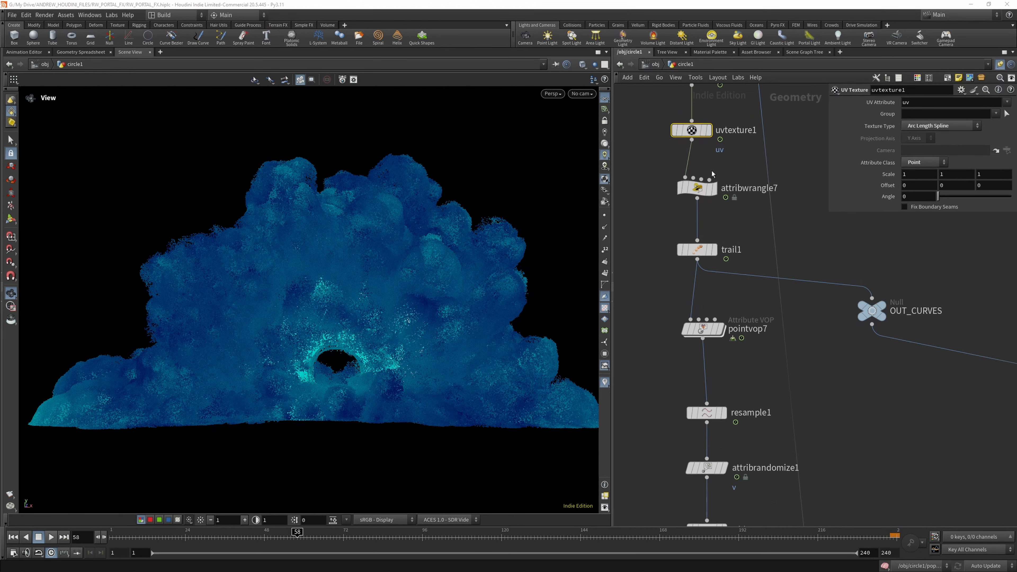
- Display dopimport1 and clear uv from the Vertex Attributes of attribdelete1
{"action": "scroll", "coordinate": [712, 171], "scroll_direction": "down", "scroll_amount": 6}
{"action": "scroll", "coordinate": [729, 459], "scroll_direction": "up", "scroll_amount": 6}
{"action": "scroll", "coordinate": [735, 450], "scroll_direction": "down", "scroll_amount": 2}
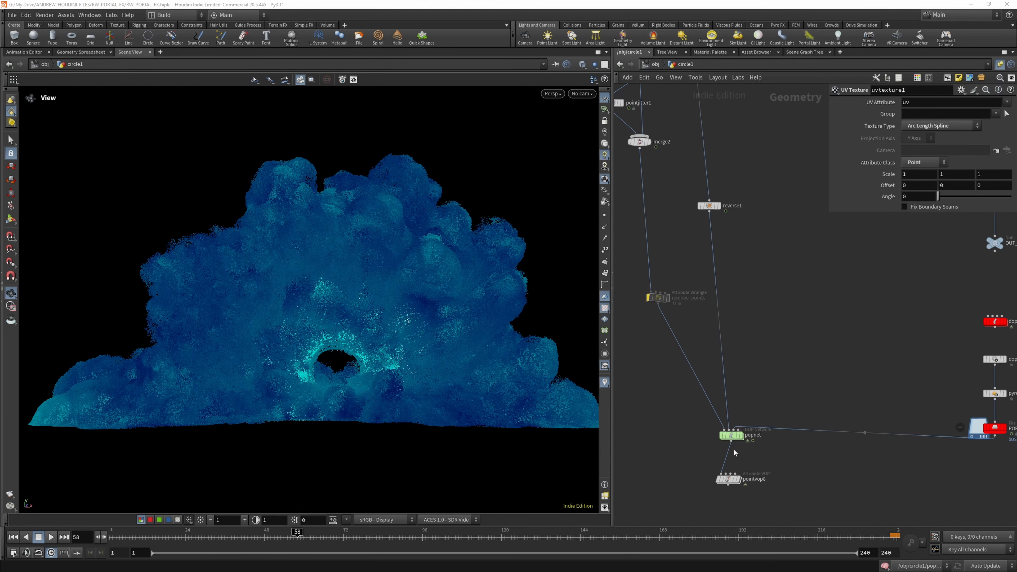
{"action": "scroll", "coordinate": [691, 234], "scroll_direction": "down", "scroll_amount": 3}
{"action": "scroll", "coordinate": [669, 270], "scroll_direction": "up", "scroll_amount": 4}
{"action": "scroll", "coordinate": [680, 260], "scroll_direction": "down", "scroll_amount": 4}
{"action": "scroll", "coordinate": [750, 390], "scroll_direction": "up", "scroll_amount": 6}
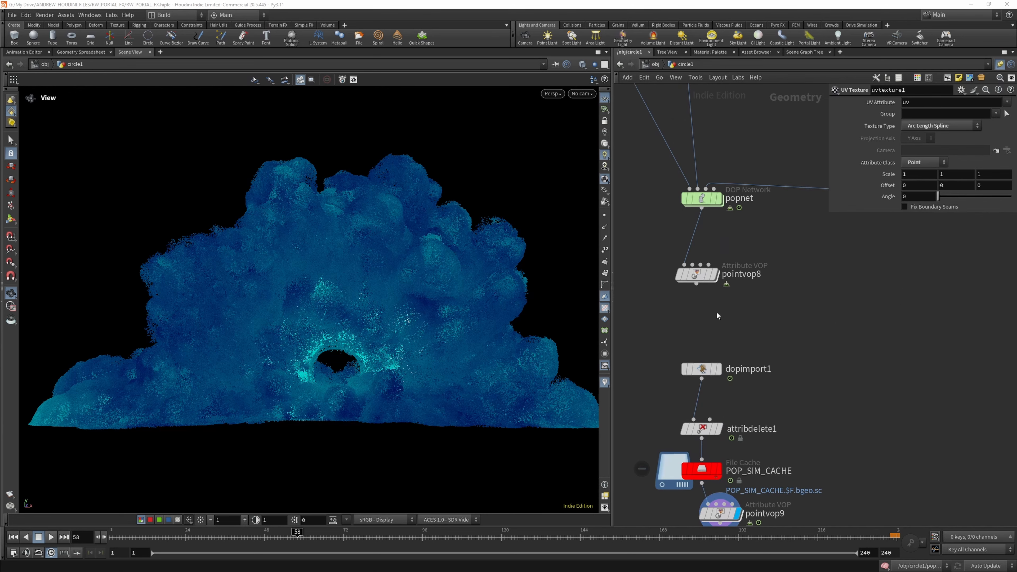
{"action": "left_click", "coordinate": [719, 369]}
{"action": "left_click", "coordinate": [703, 429]}
{"action": "left_click_drag", "start_coordinate": [892, 133], "coordinate": [880, 134]}
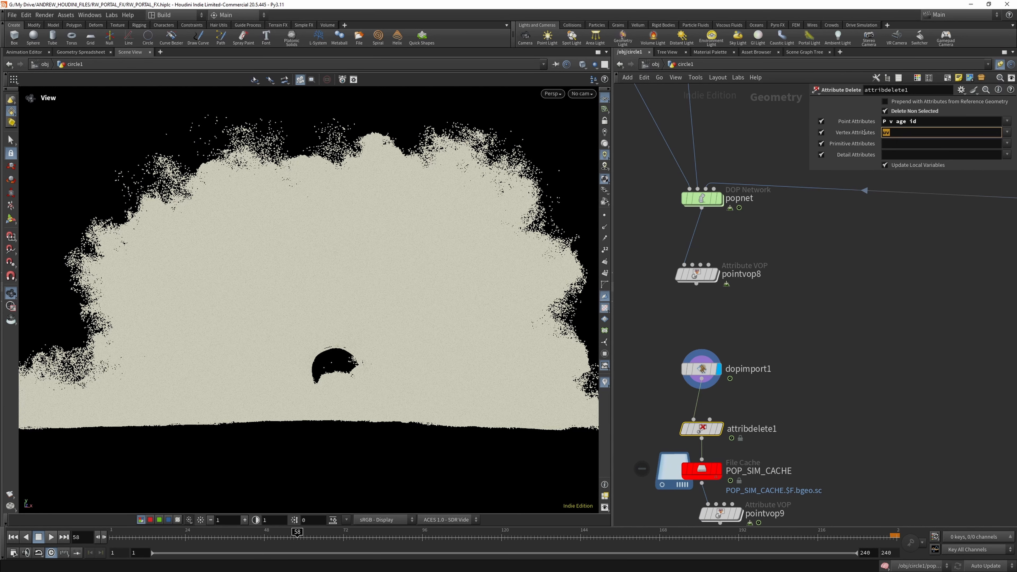
{"action": "key", "text": "BackSpace"}
- Replay the simulation from frame 1 and add uv to the point attributes kept by attribdelete1
{"action": "left_click", "coordinate": [1006, 123]}
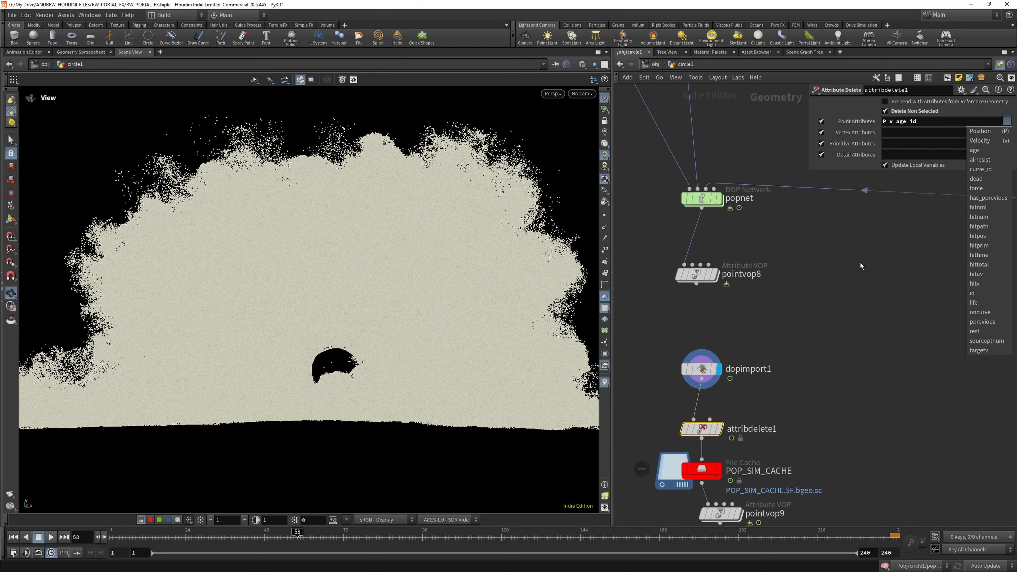
{"action": "left_click", "coordinate": [13, 537]}
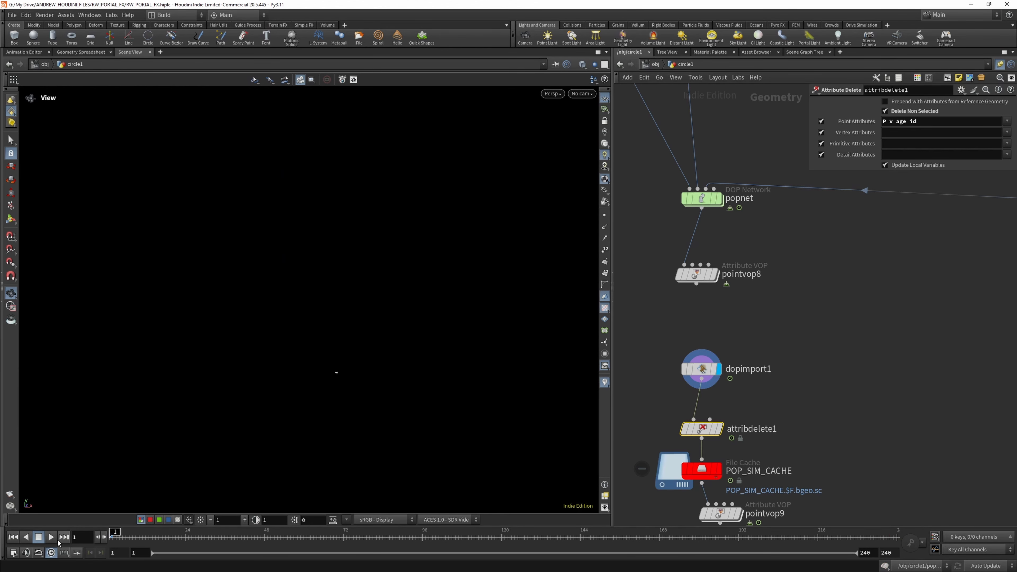
{"action": "left_click", "coordinate": [51, 537]}
{"action": "left_click", "coordinate": [1007, 122]}
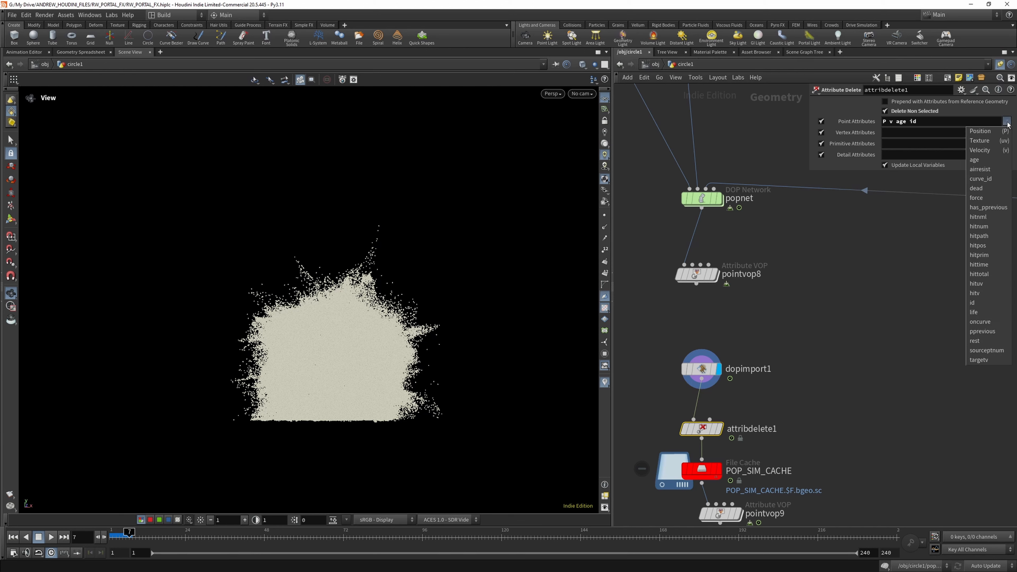
{"action": "key", "text": "Escape"}
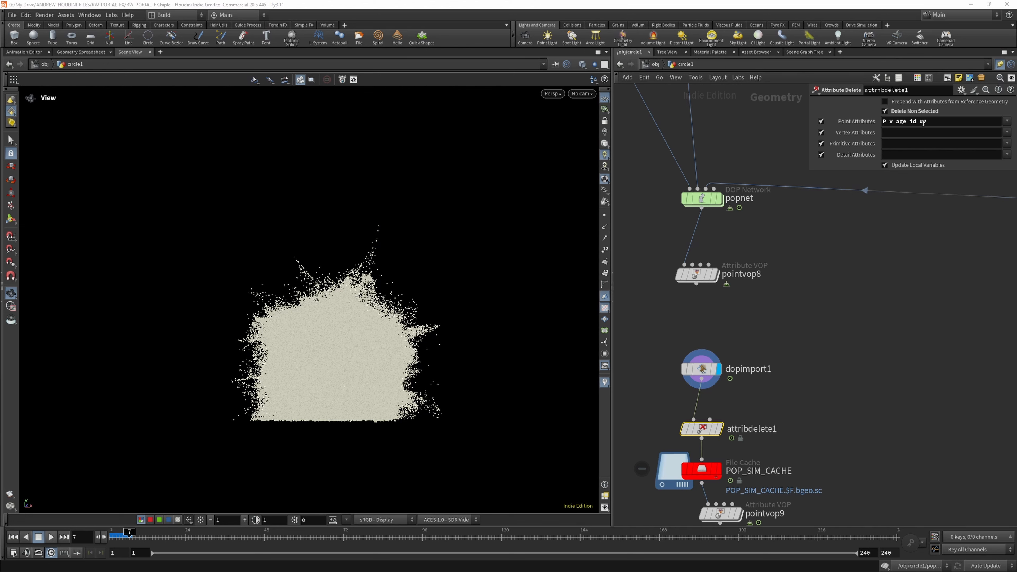
{"action": "left_click", "coordinate": [698, 471]}
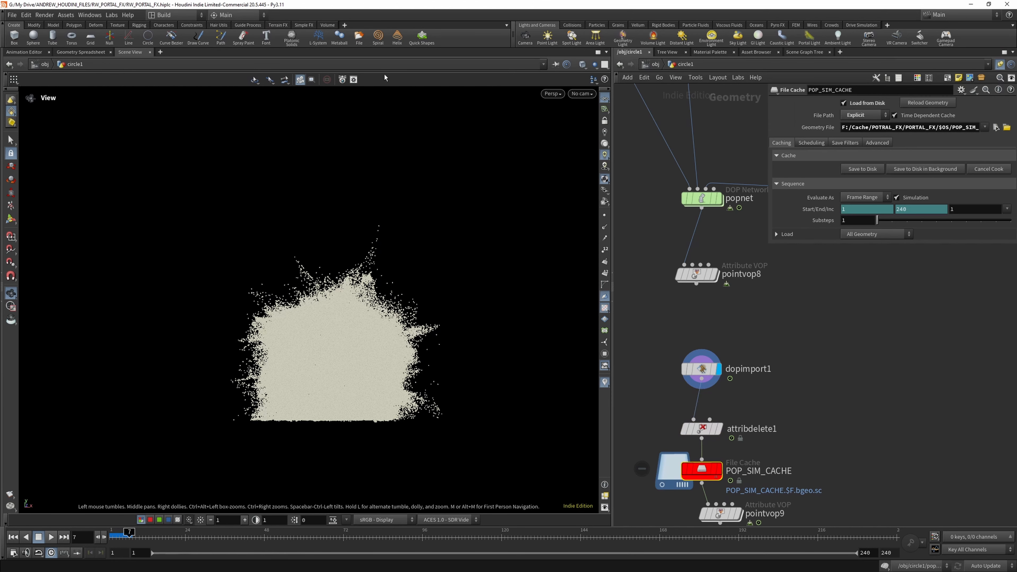
{"action": "left_click", "coordinate": [11, 15]}
{"action": "key", "text": "Escape"}
{"action": "left_click", "coordinate": [860, 170]}
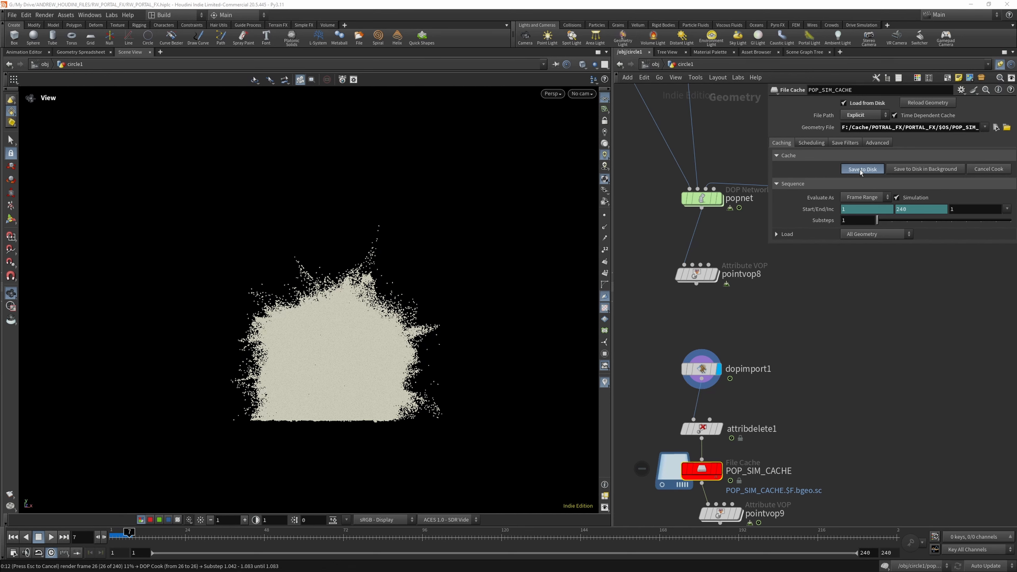
{"action": "key", "text": "Escape"}
- Write the POP_SIM_CACHE frames to disk with the uv attribute included and display pointvop9
{"action": "scroll", "coordinate": [741, 323], "scroll_direction": "down", "scroll_amount": 3}
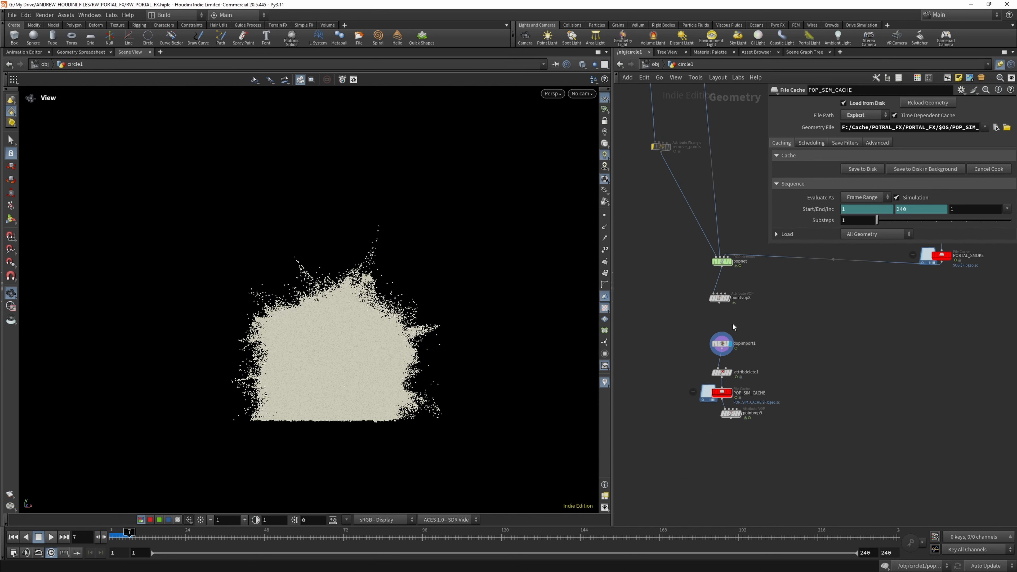
{"action": "scroll", "coordinate": [722, 395], "scroll_direction": "up", "scroll_amount": 3}
{"action": "left_click", "coordinate": [723, 394]}
{"action": "left_click", "coordinate": [862, 168]}
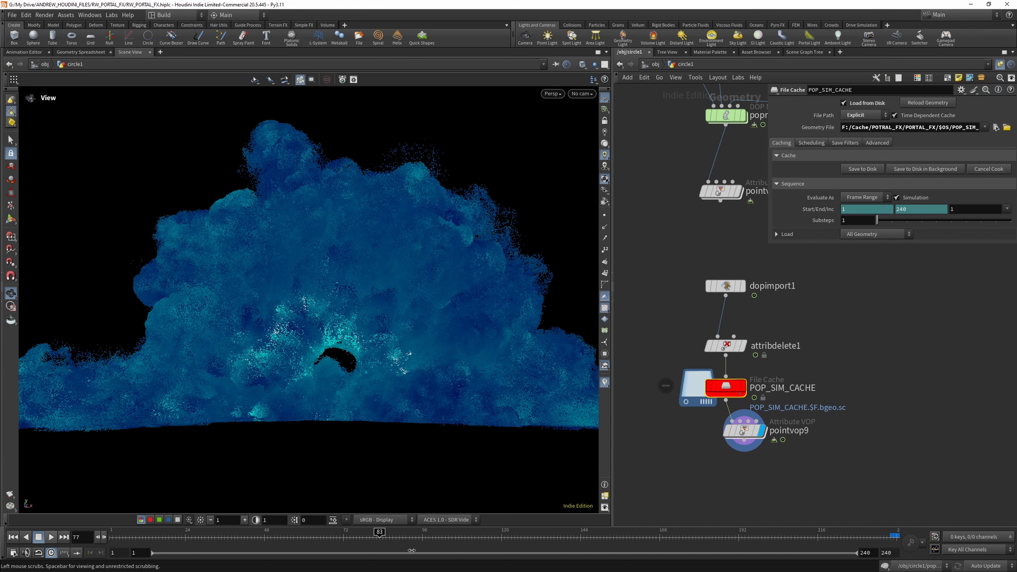
- Set the Maximum Value In Source Range of pointvop9 to 40
{"action": "left_click", "coordinate": [743, 430]}
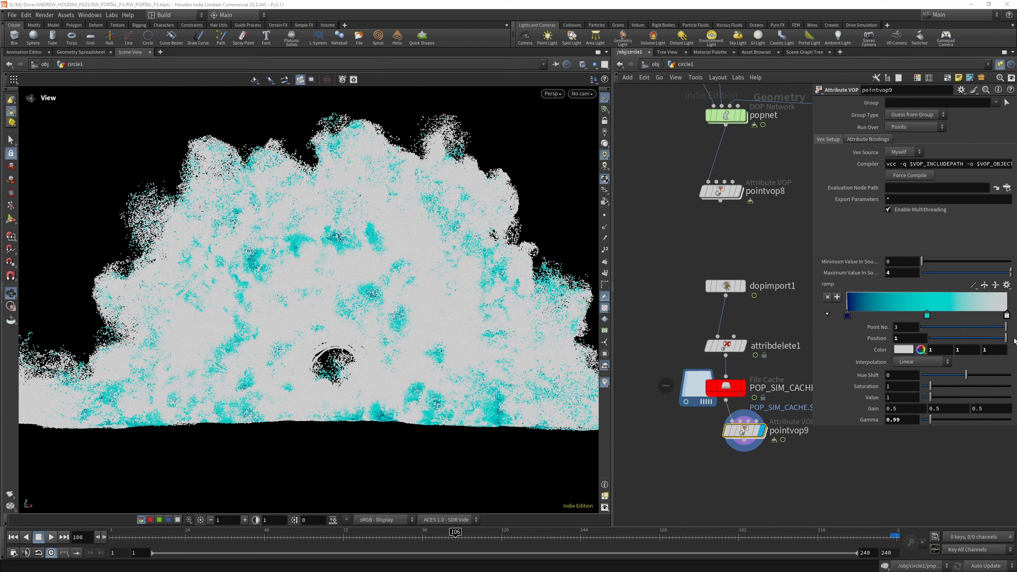
{"action": "type", "text": "0"}
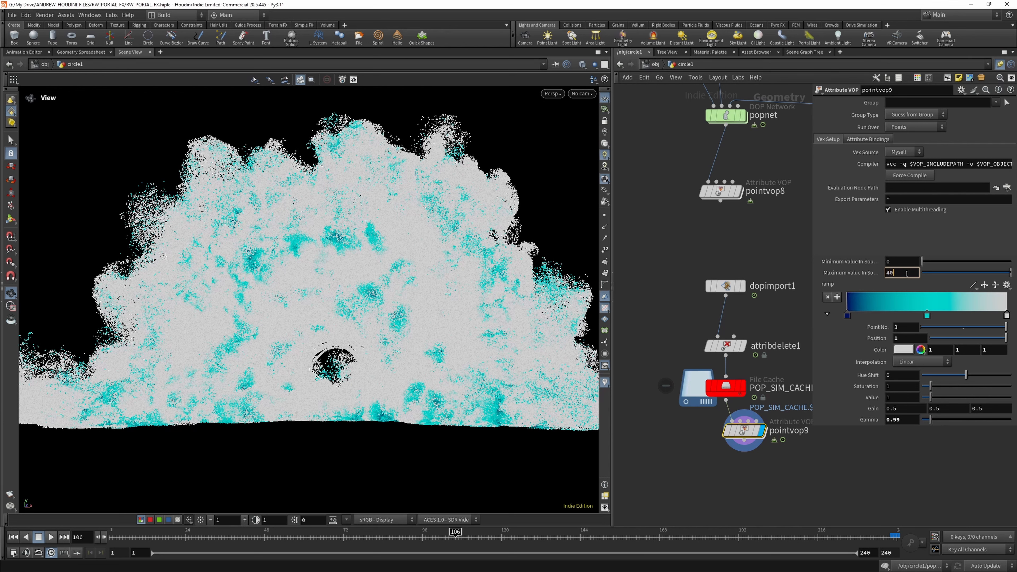
{"action": "key", "text": "Return"}
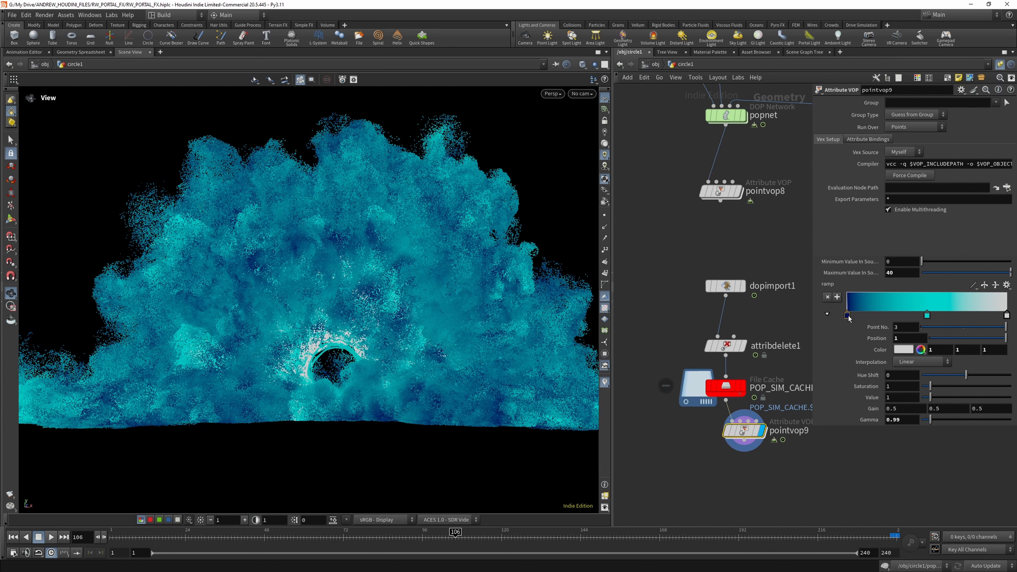
- Move the dark blue point of pointvop9's colour ramp to position 0.167 and add a black point near the ramp's start
{"action": "left_click_drag", "start_coordinate": [847, 317], "coordinate": [866, 313]}
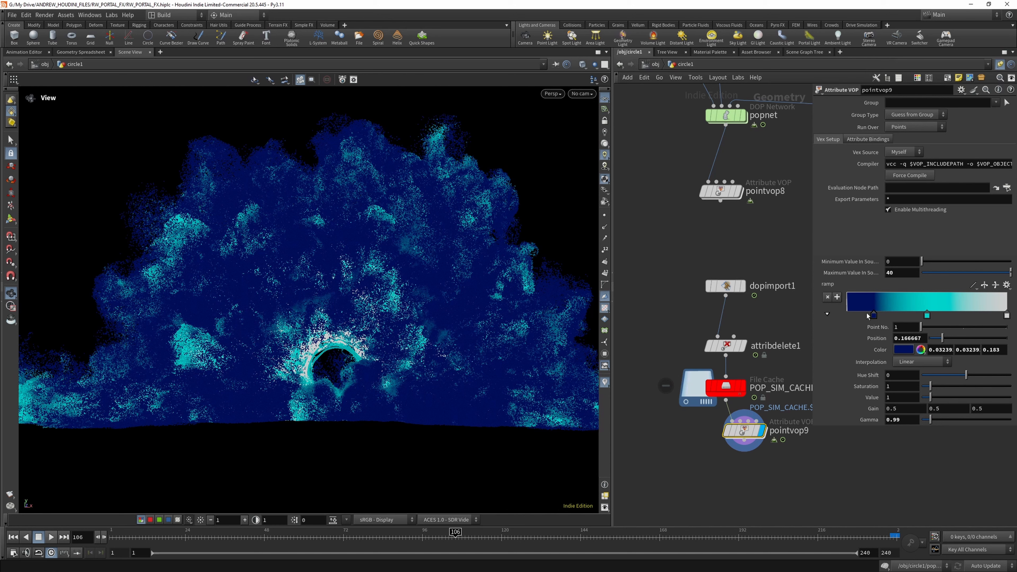
{"action": "double_click", "coordinate": [850, 309]}
{"action": "left_click", "coordinate": [814, 288]}
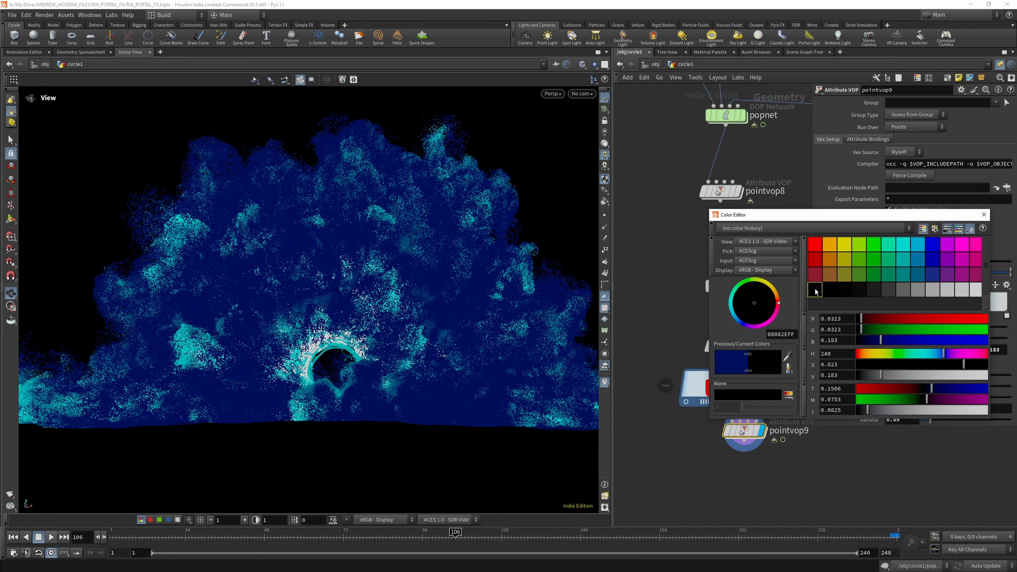
{"action": "left_click", "coordinate": [983, 214]}
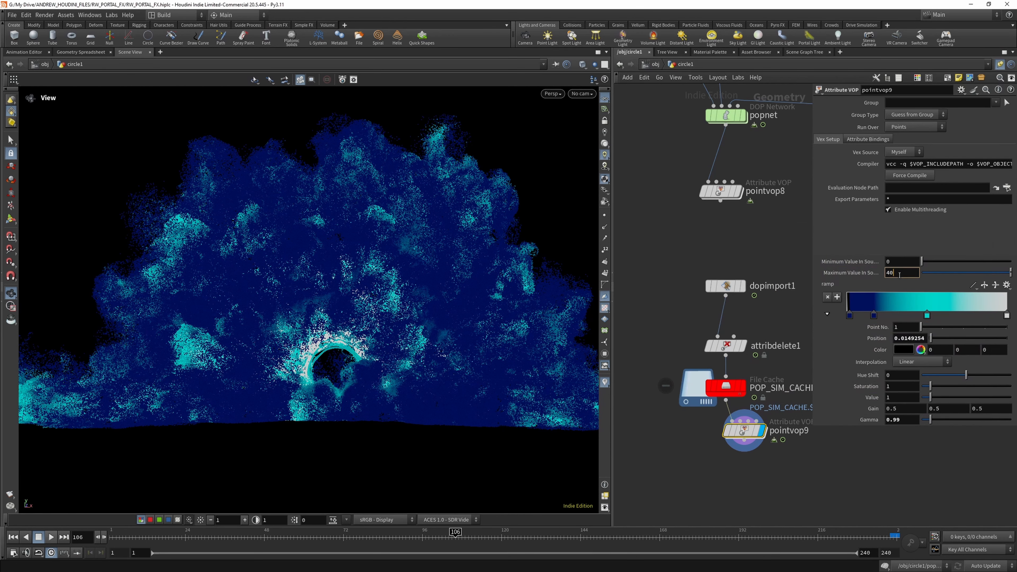
- Try the Maximum Value In Source Range at 4 and 50, checking the black ramp point's colour in between
{"action": "key", "text": "BackSpace"}
{"action": "key", "text": "Return"}
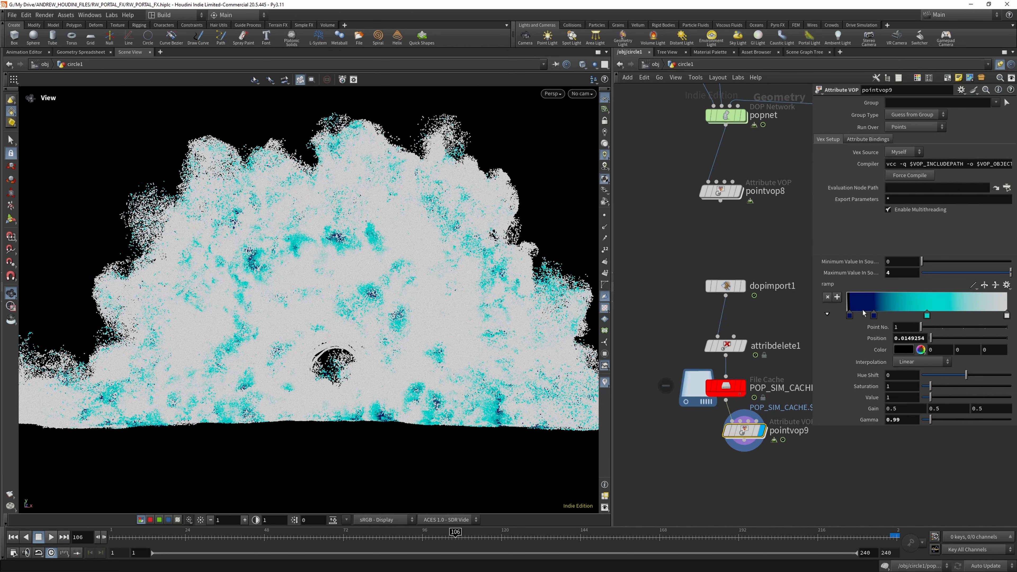
{"action": "double_click", "coordinate": [849, 315]}
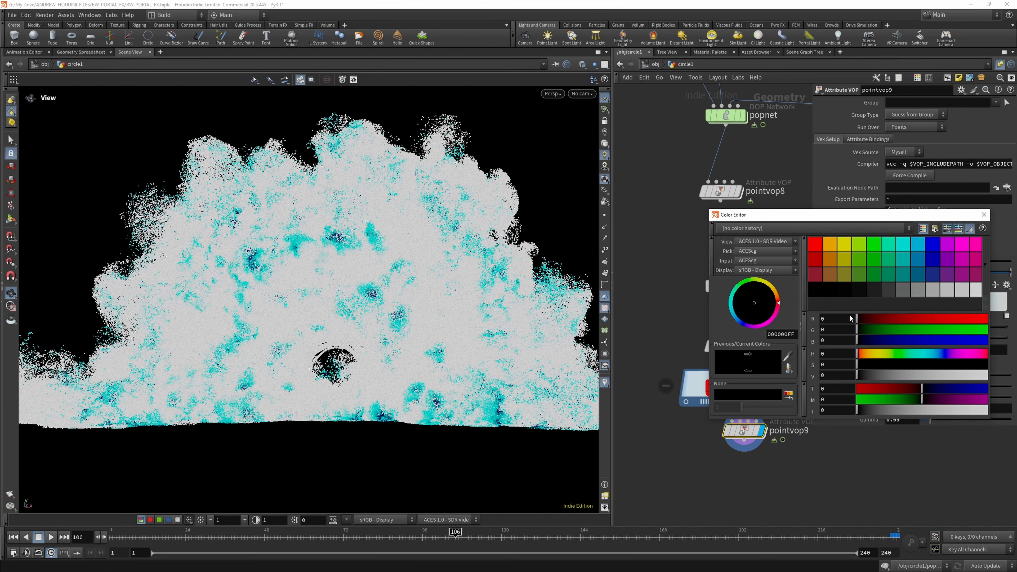
{"action": "left_click", "coordinate": [983, 215]}
{"action": "left_click", "coordinate": [904, 272]}
{"action": "key", "text": "BackSpace"}
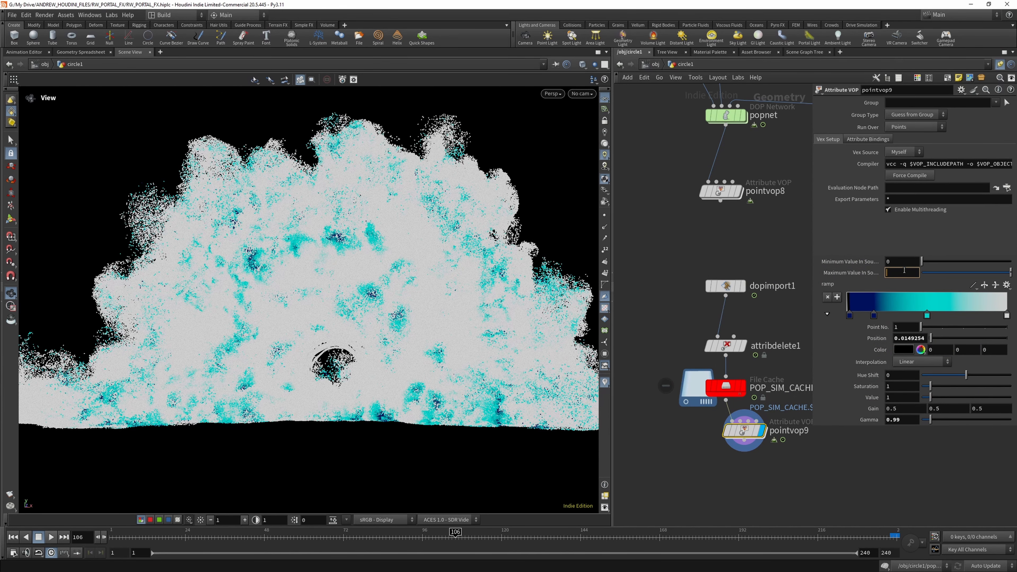
{"action": "type", "text": "56"}
{"action": "key", "text": "Return"}
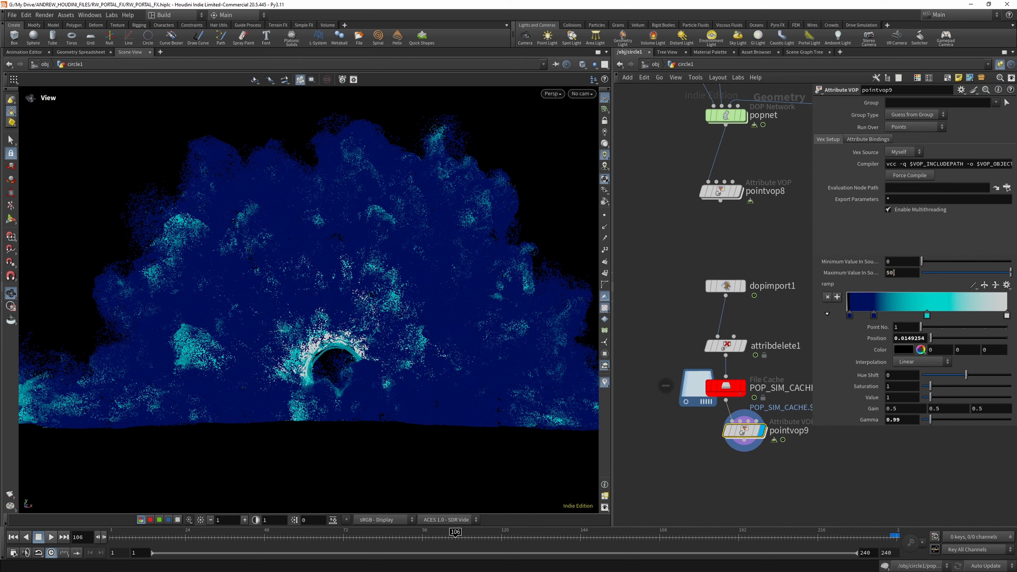
- Try the Maximum Value In Source Range of pointvop9 at 45, 40 and 20
{"action": "left_click_drag", "start_coordinate": [890, 273], "coordinate": [912, 267]}
{"action": "key", "text": "BackSpace"}
{"action": "key", "text": "BackSpace"}
{"action": "type", "text": "45"}
{"action": "key", "text": "Return"}
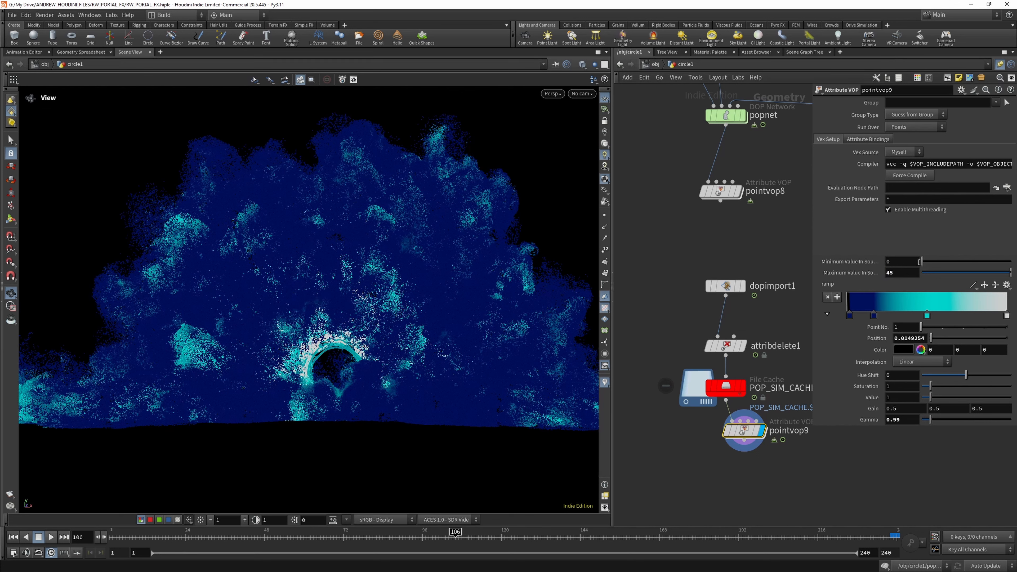
{"action": "left_click", "coordinate": [905, 271]}
{"action": "type", "text": "0"}
{"action": "key", "text": "Return"}
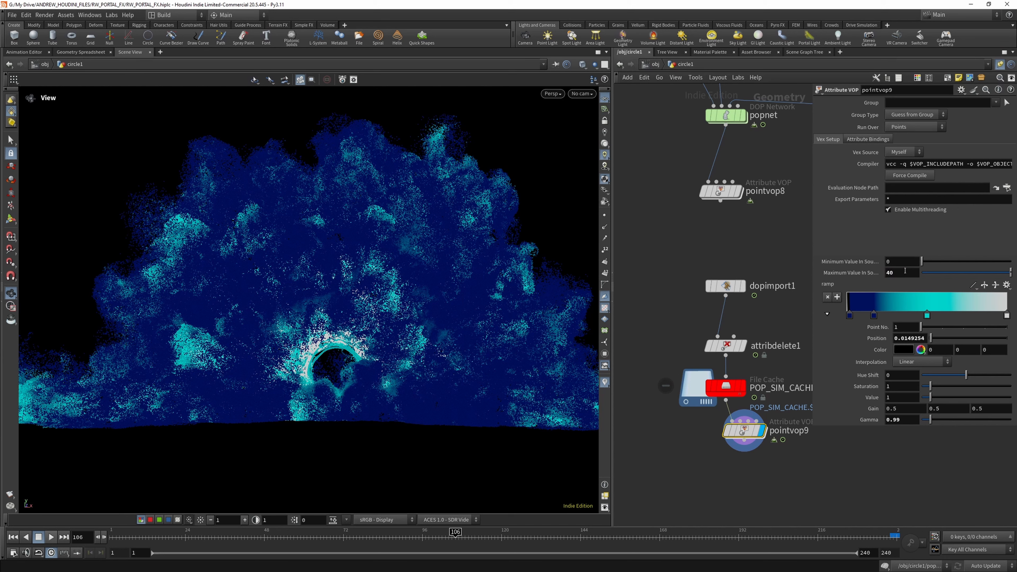
{"action": "left_click_drag", "start_coordinate": [910, 275], "coordinate": [877, 273]}
{"action": "type", "text": "20"}
{"action": "key", "text": "Return"}
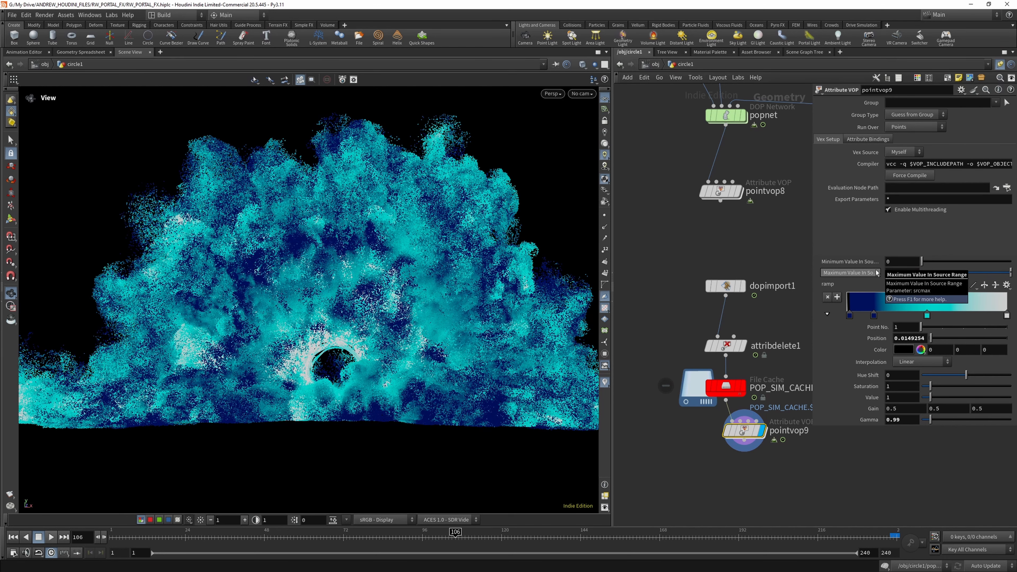
- Place the black ramp point at the very start of the ramp and move the cyan point to position 0.719
{"action": "double_click", "coordinate": [849, 316]}
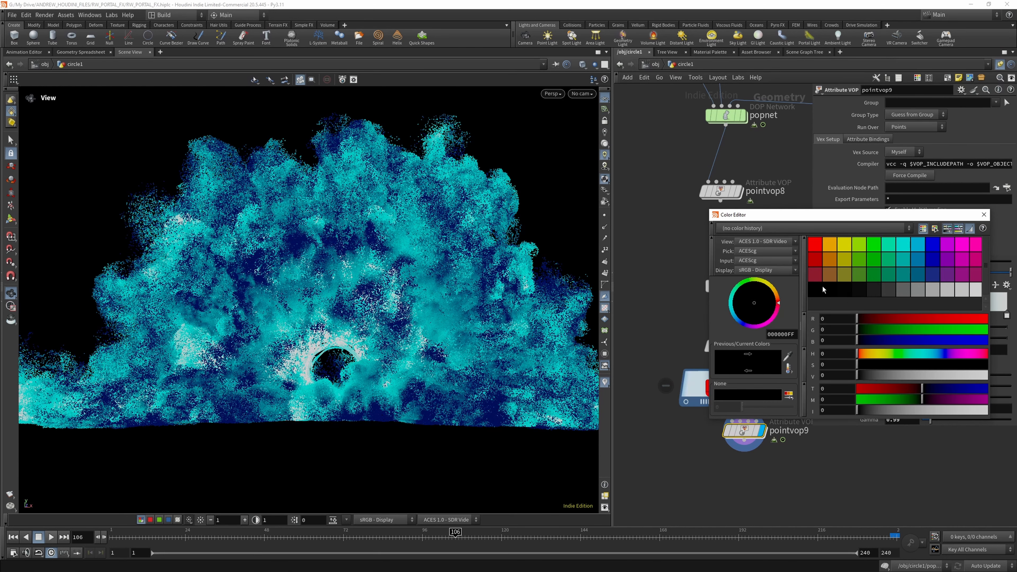
{"action": "left_click", "coordinate": [983, 214]}
{"action": "left_click", "coordinate": [863, 315]}
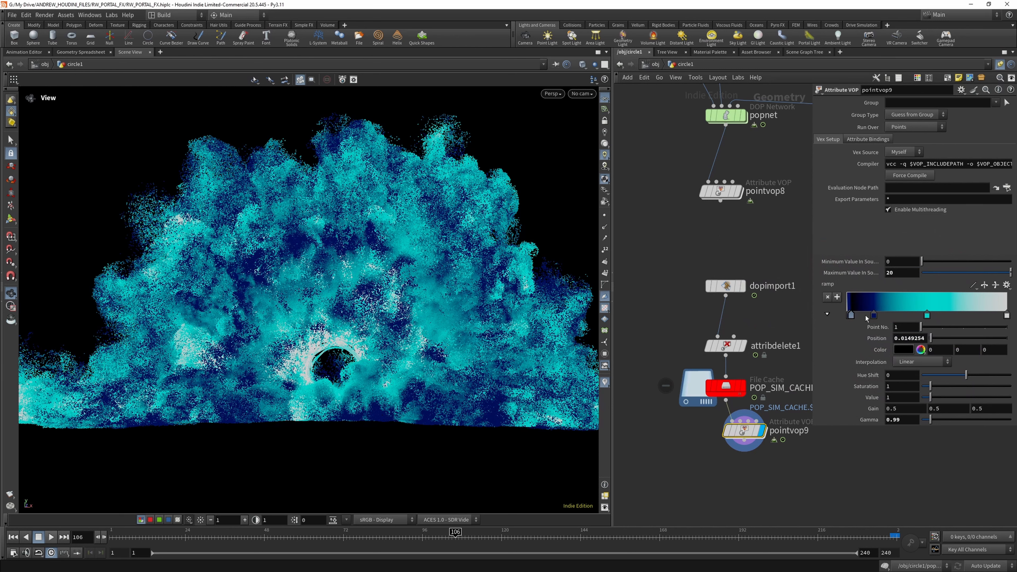
{"action": "left_click", "coordinate": [850, 316], "text": "ctrl"}
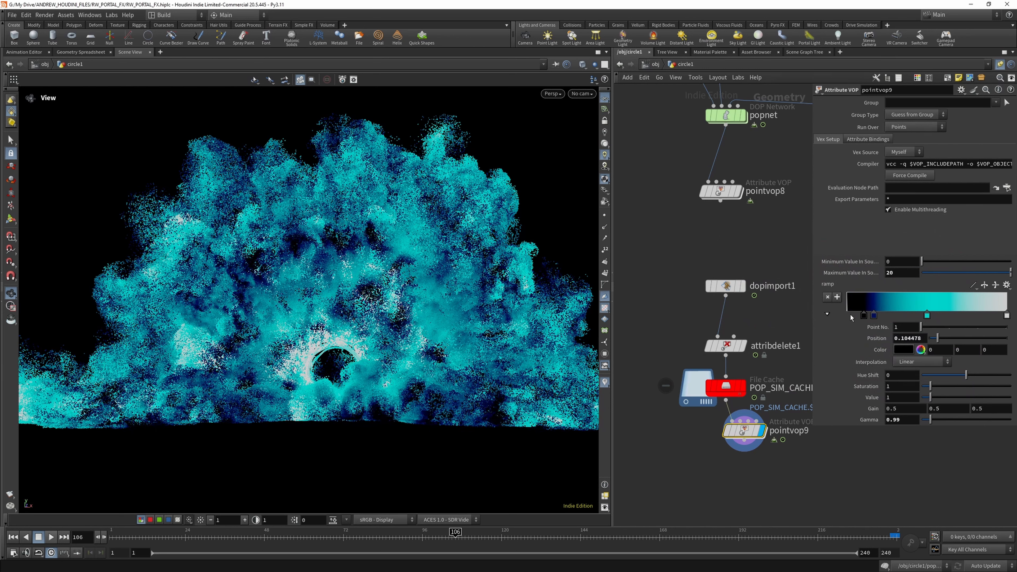
{"action": "left_click_drag", "start_coordinate": [863, 316], "coordinate": [842, 318]}
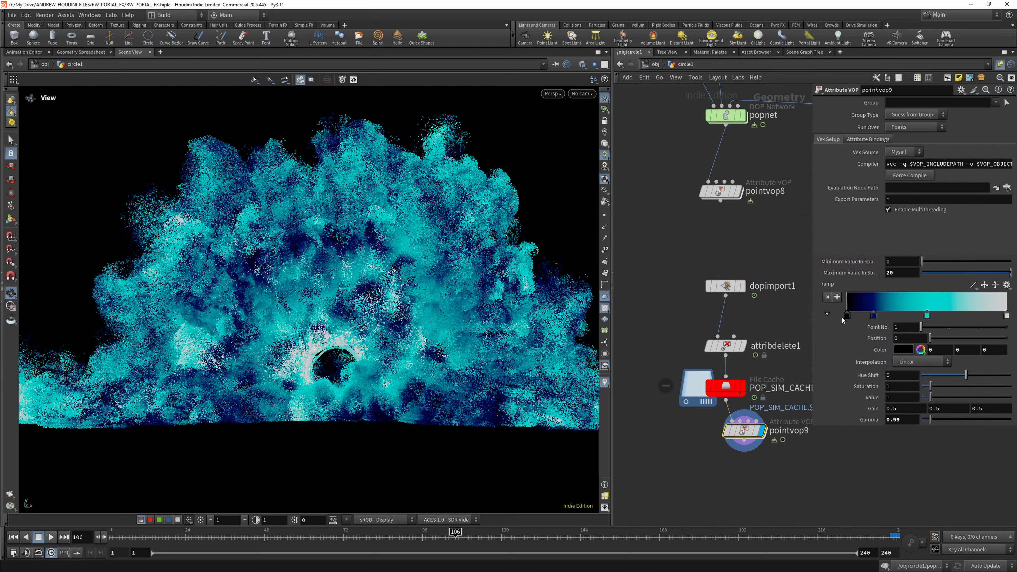
{"action": "left_click_drag", "start_coordinate": [927, 316], "coordinate": [962, 314]}
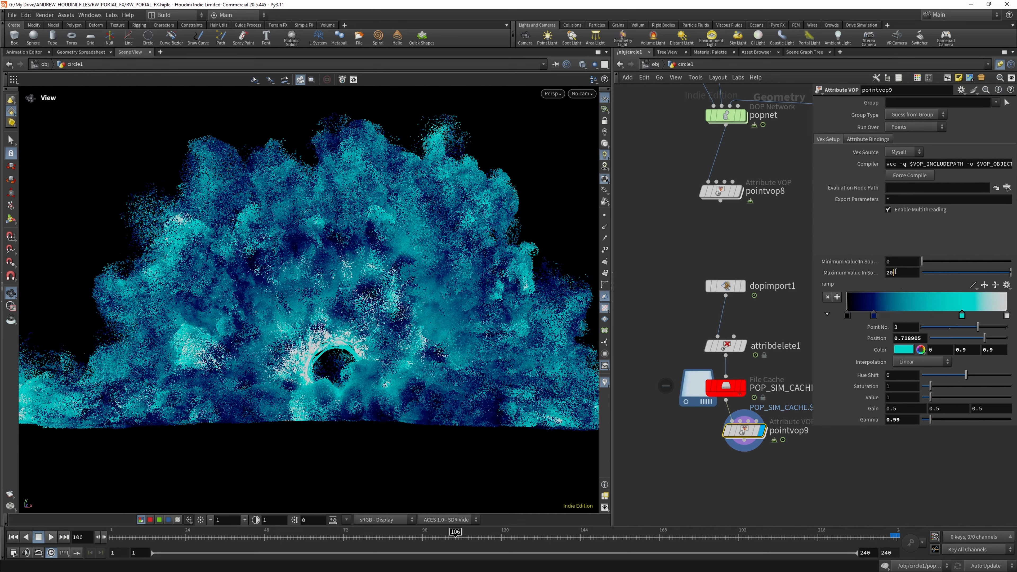
- Set pointvop9's Maximum Value In Source Range to 15 after trying 10, and scrub the timeline to frame 67 to review the colours
{"action": "left_click_drag", "start_coordinate": [895, 271], "coordinate": [873, 270]}
{"action": "type", "text": "10"}
{"action": "key", "text": "Return"}
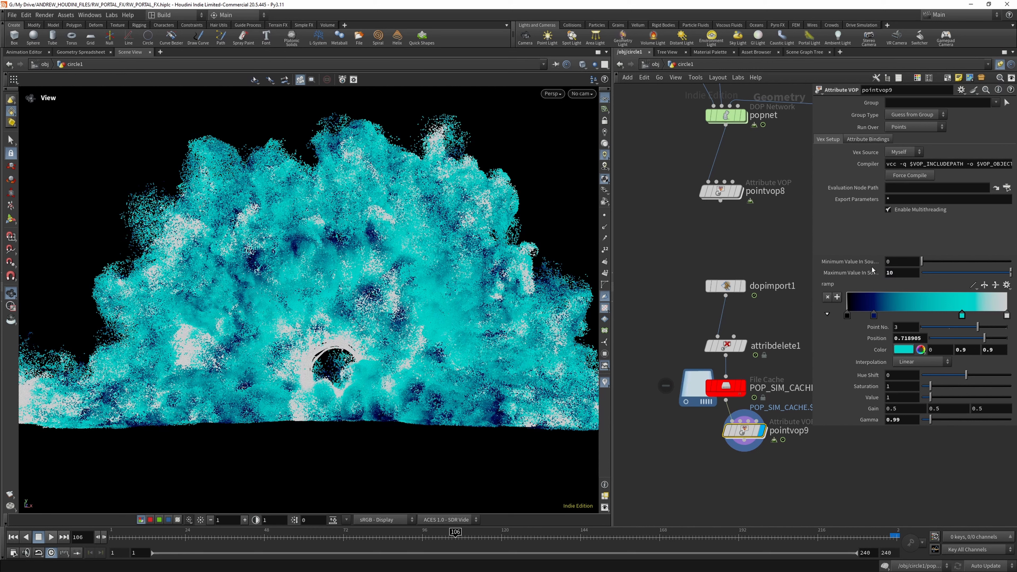
{"action": "double_click", "coordinate": [902, 273]}
{"action": "type", "text": "15"}
{"action": "key", "text": "Return"}
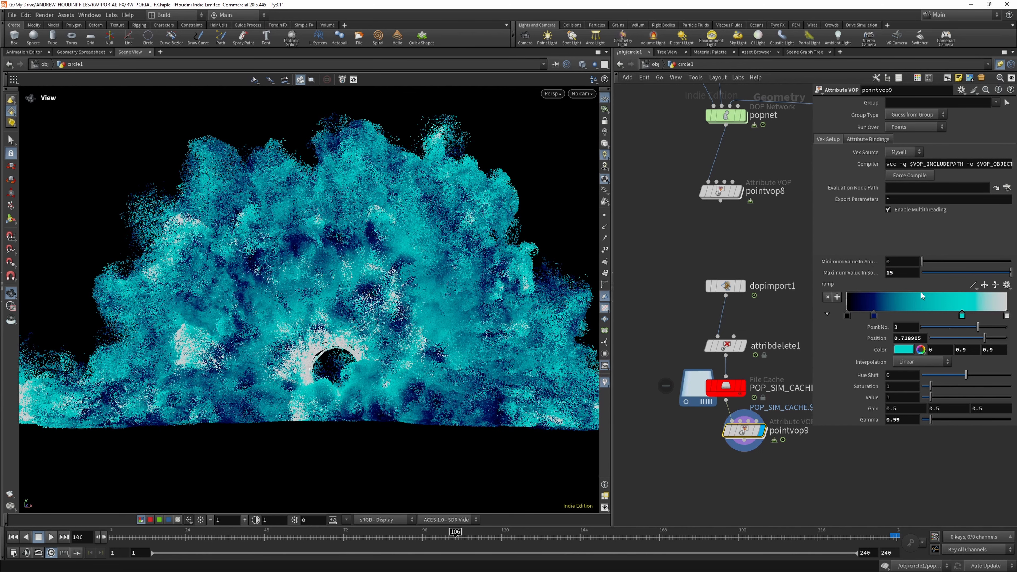
{"action": "left_click_drag", "start_coordinate": [504, 539], "coordinate": [546, 538]}
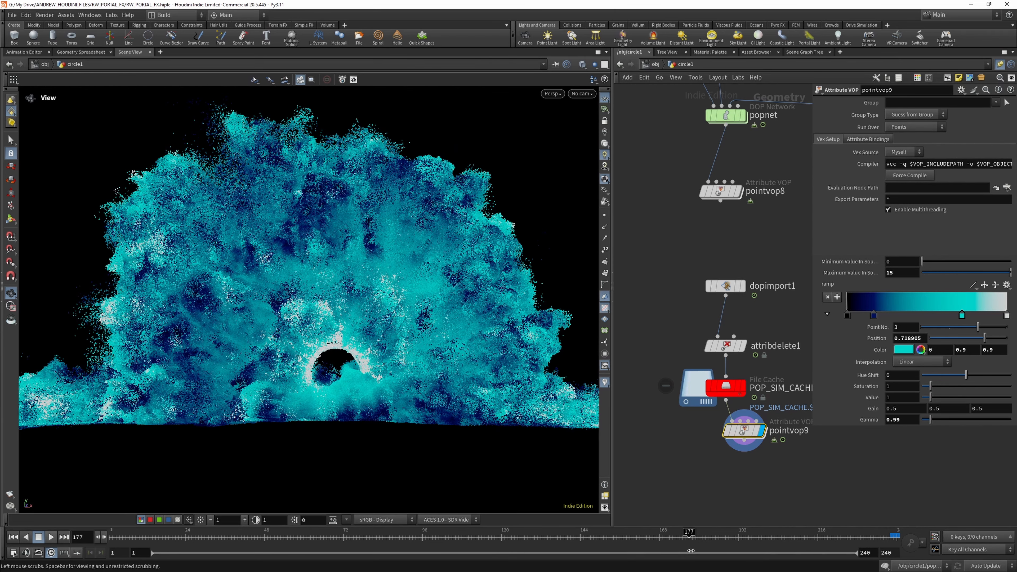
{"action": "left_click", "coordinate": [197, 537]}
{"action": "left_click_drag", "start_coordinate": [198, 536], "coordinate": [327, 536]}
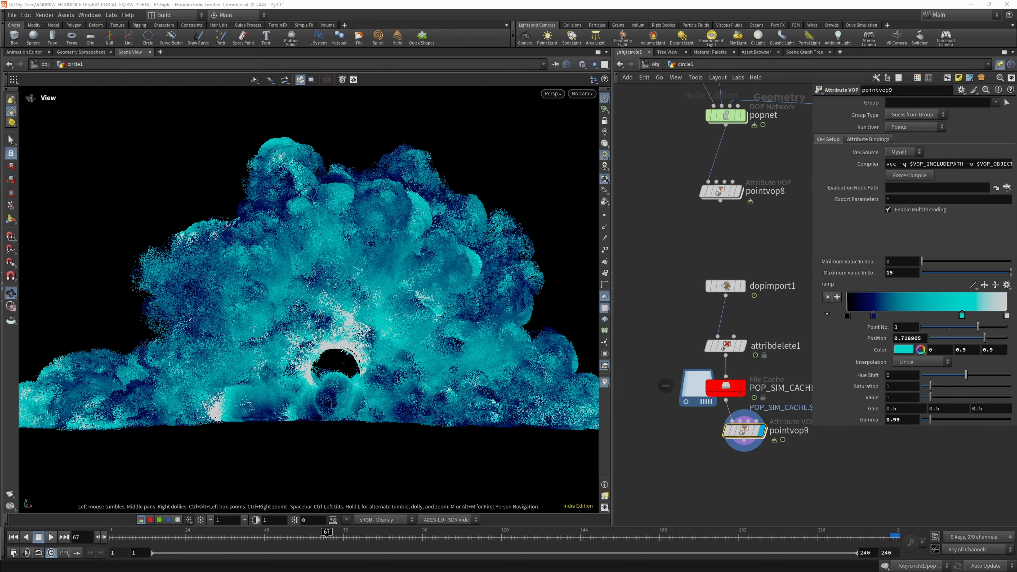
- Add an Attribute Wrangle node connected below pointvop9
{"action": "scroll", "coordinate": [724, 444], "scroll_direction": "down", "scroll_amount": 3}
{"action": "scroll", "coordinate": [733, 449], "scroll_direction": "up", "scroll_amount": 3}
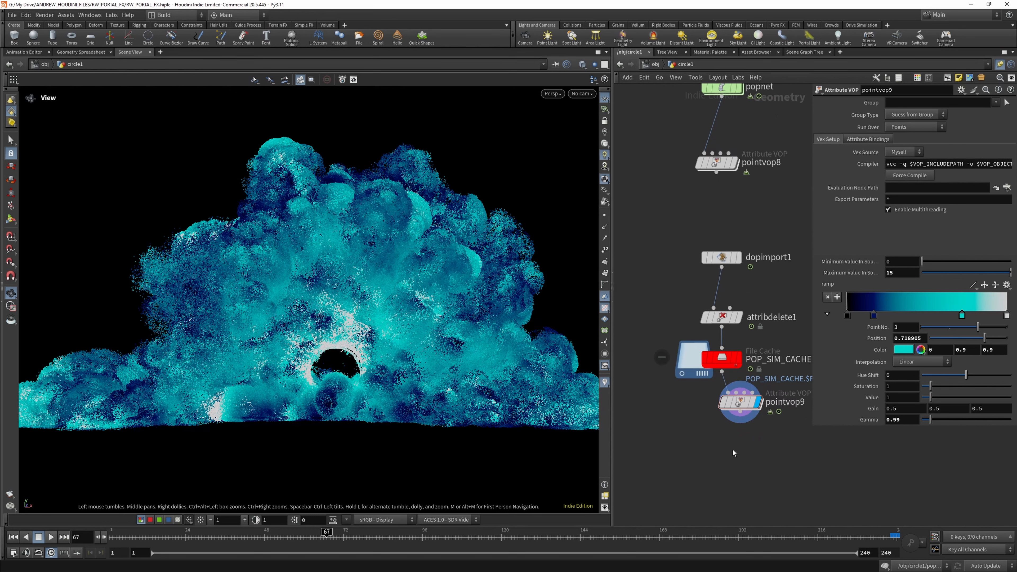
{"action": "key", "text": "Tab"}
{"action": "type", "text": "wran"}
{"action": "left_click", "coordinate": [832, 349]}
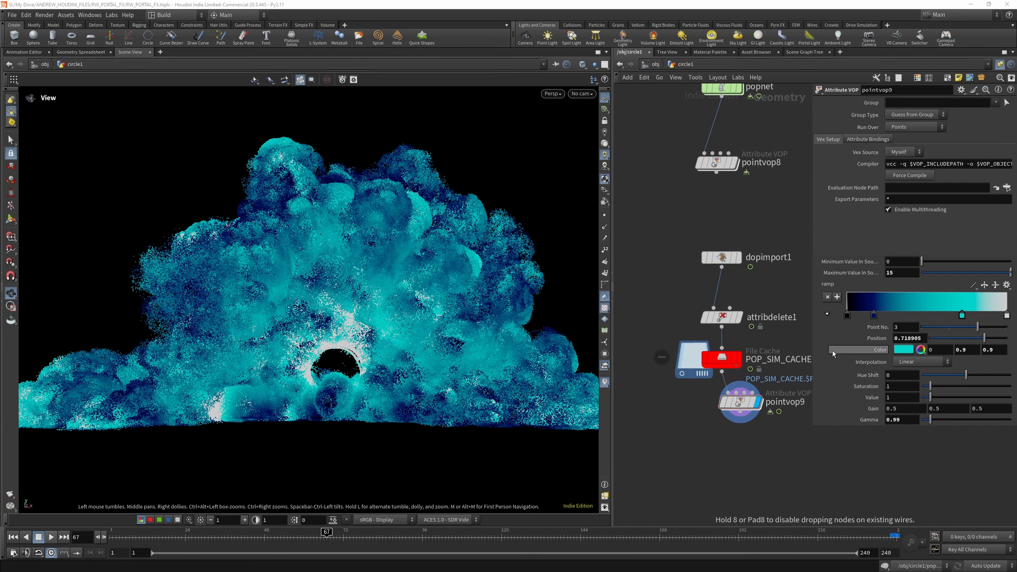
{"action": "left_click", "coordinate": [739, 452]}
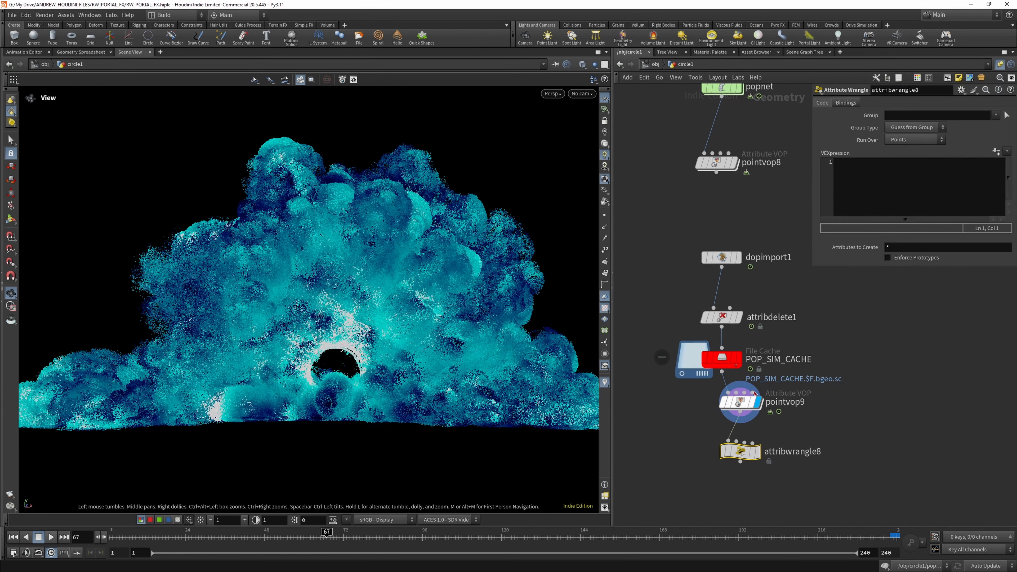
{"action": "left_click", "coordinate": [884, 178]}
{"action": "type", "text": "f@"}
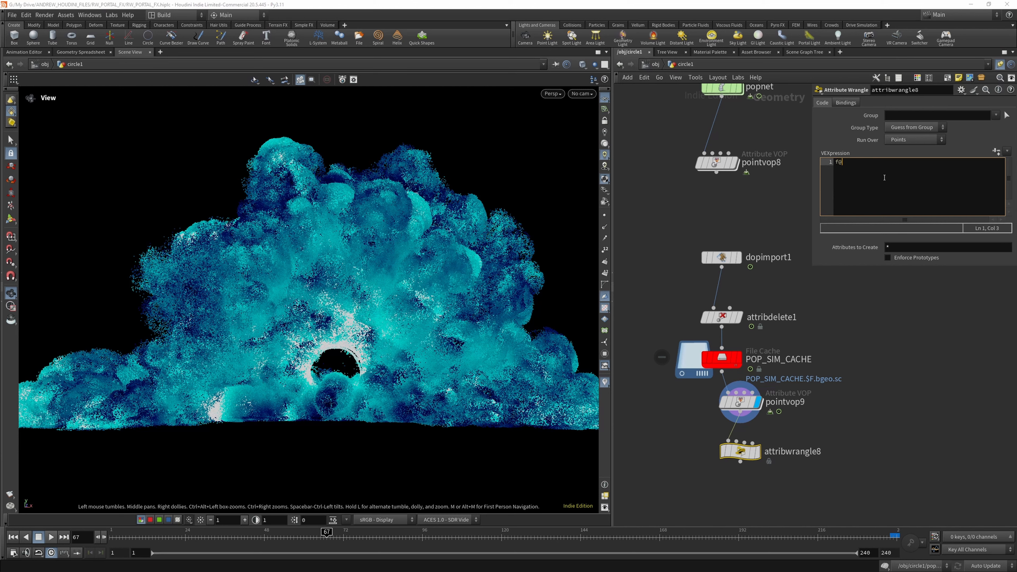
{"action": "type", "text": "u = v"}
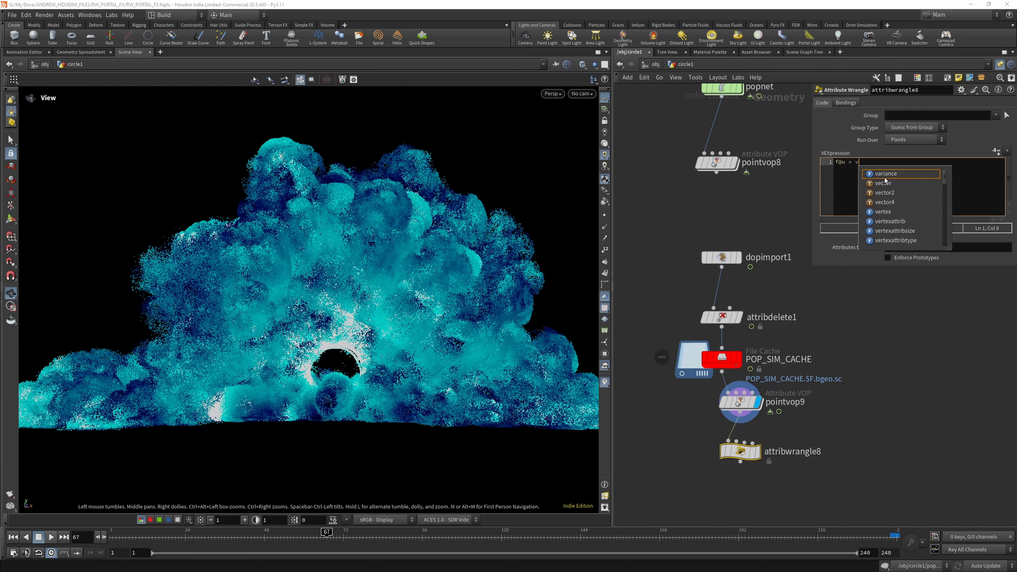
{"action": "type", "text": "@uv"}
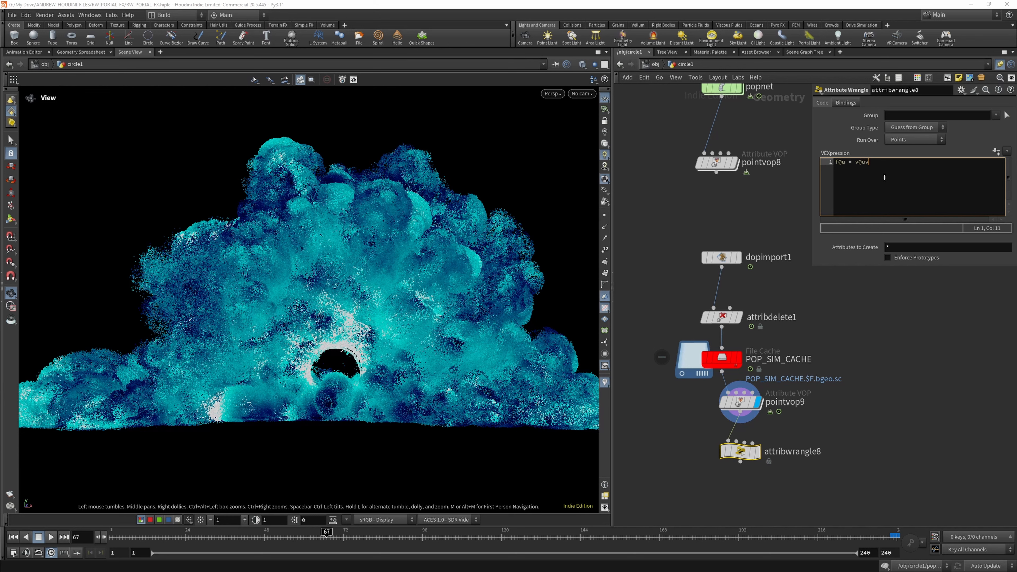
{"action": "type", "text": ".x;"}
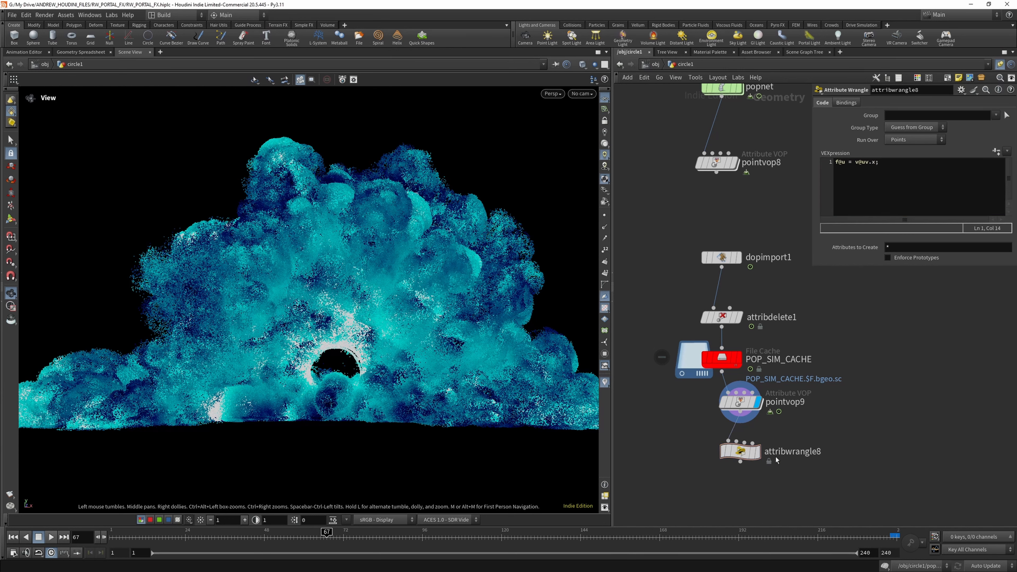
{"action": "left_click", "coordinate": [757, 452]}
{"action": "left_click", "coordinate": [747, 454]}
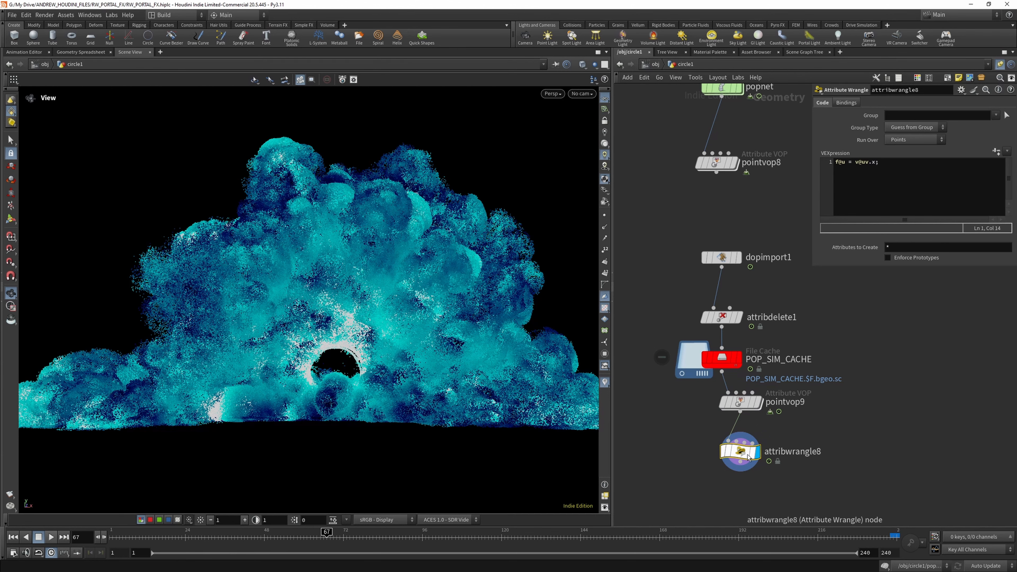
- Add a Color node connected below attribwrangle8 and display it
{"action": "key", "text": "Tab"}
{"action": "type", "text": "co"}
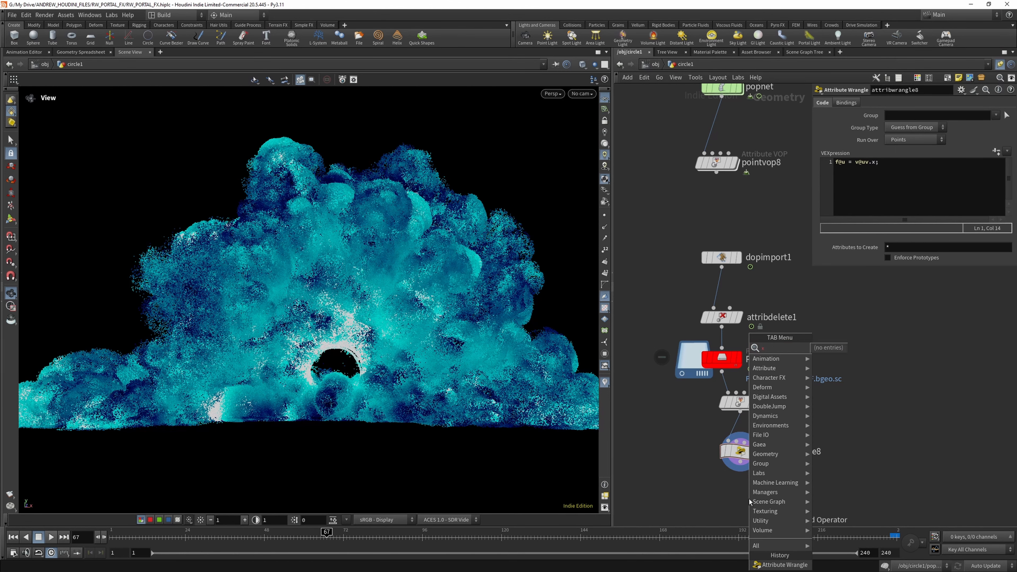
{"action": "type", "text": "lor"}
{"action": "key", "text": "Return"}
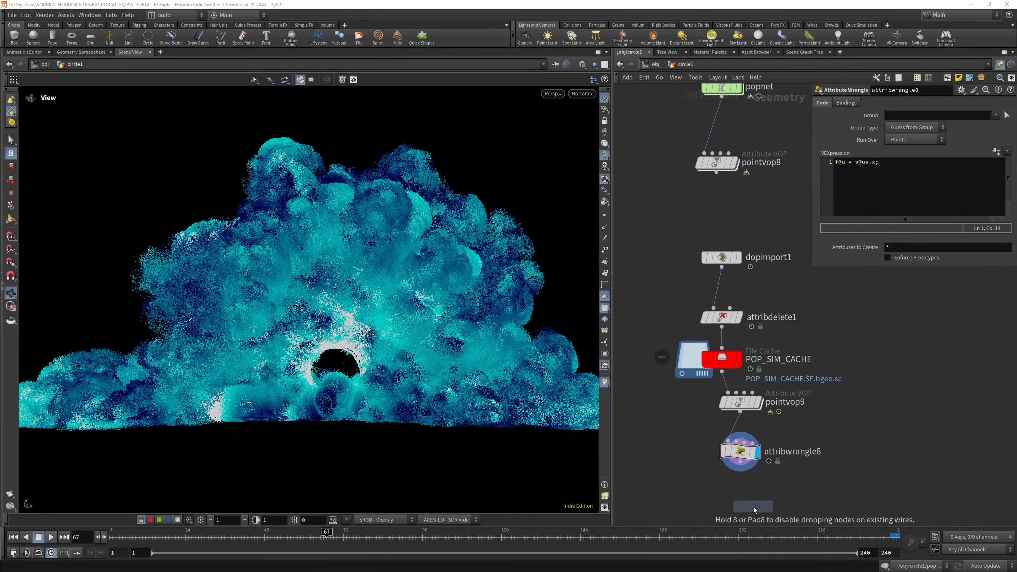
{"action": "scroll", "coordinate": [735, 521], "scroll_direction": "up", "scroll_amount": 5}
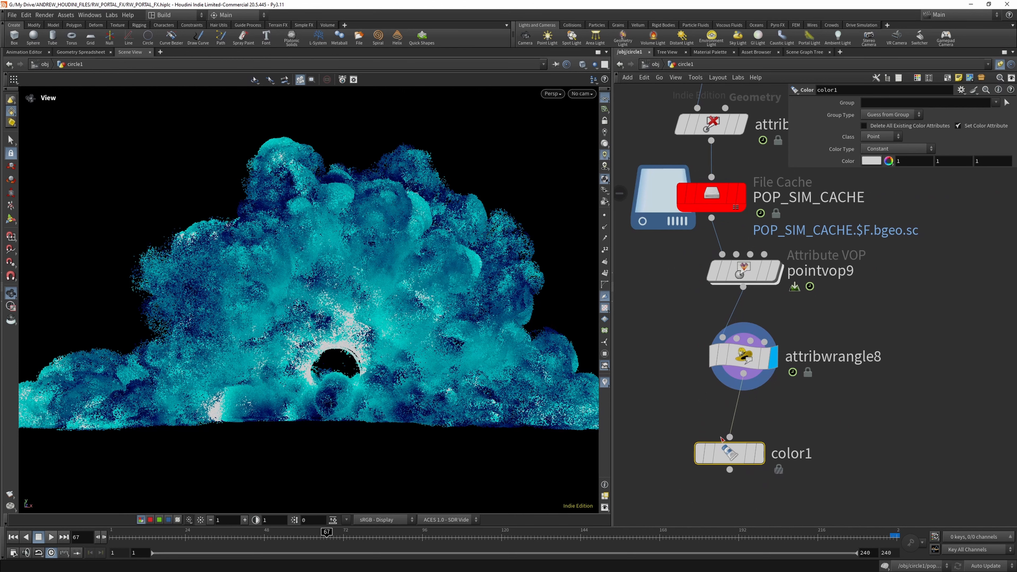
{"action": "left_click", "coordinate": [758, 453]}
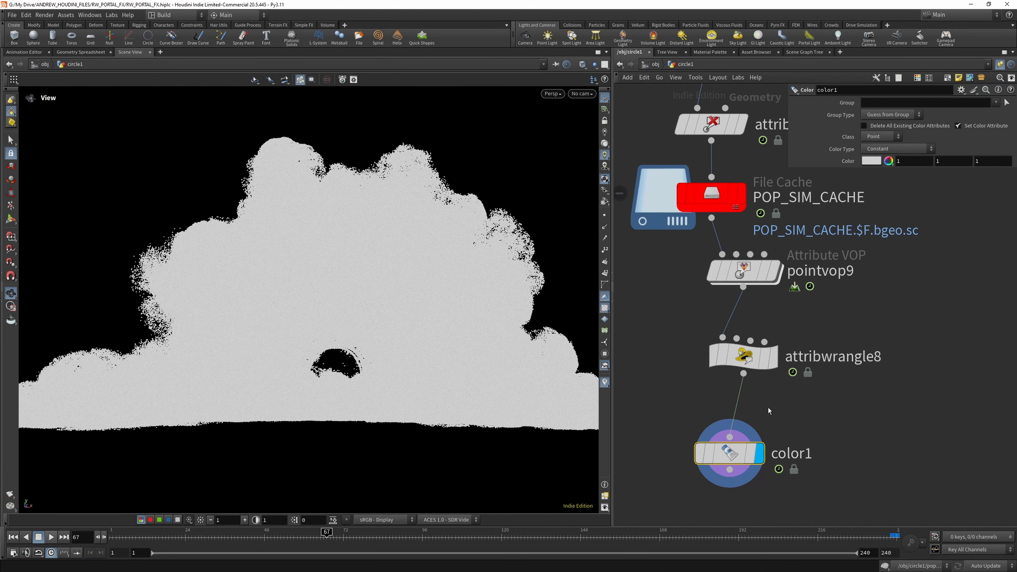
- Set color1's Color Type to Ramp from Attribute using the u attribute, and play the simulation from near its start
{"action": "left_click", "coordinate": [894, 147]}
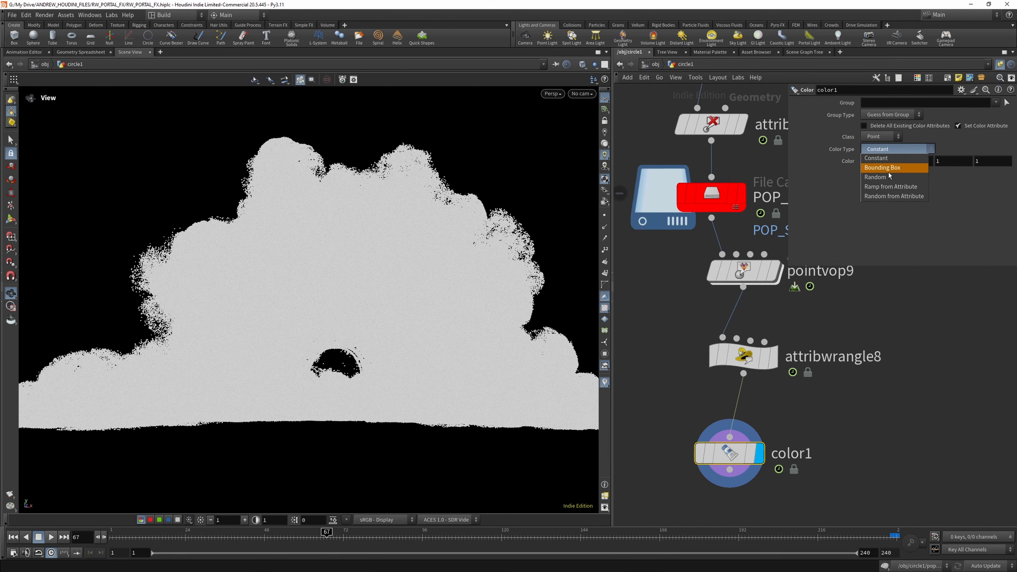
{"action": "left_click", "coordinate": [894, 188]}
{"action": "left_click", "coordinate": [1006, 160]}
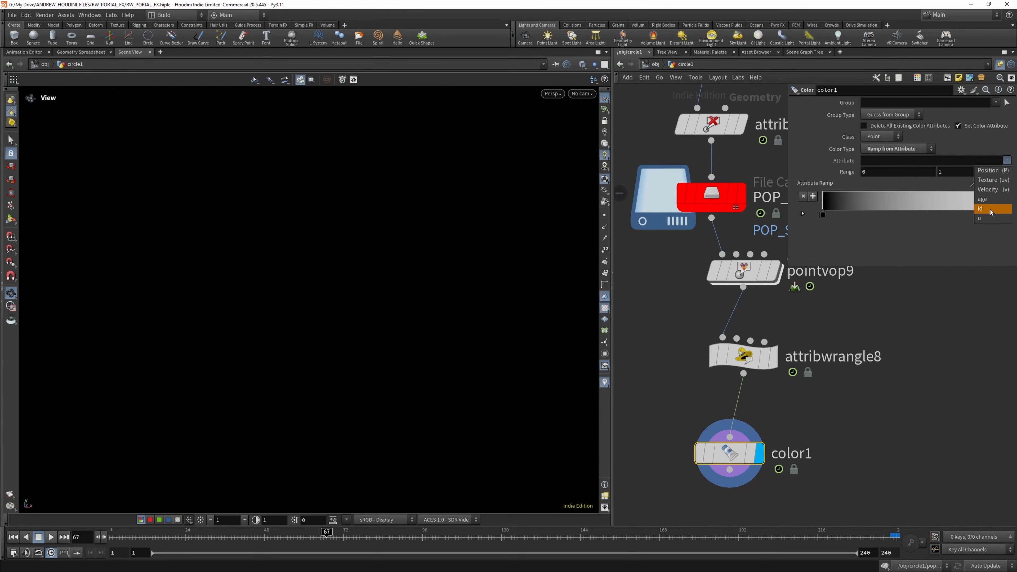
{"action": "left_click", "coordinate": [984, 218]}
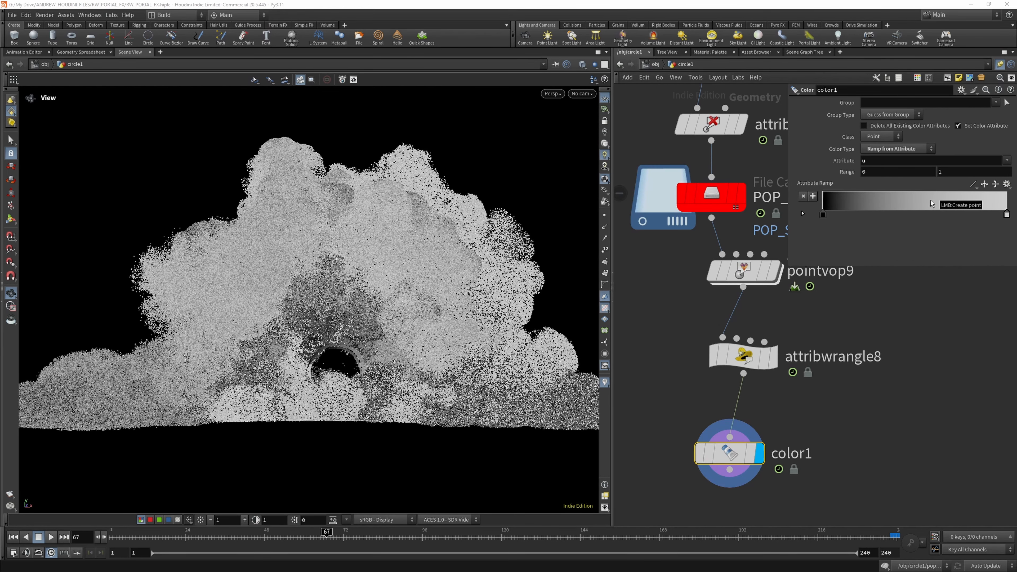
{"action": "left_click", "coordinate": [122, 539]}
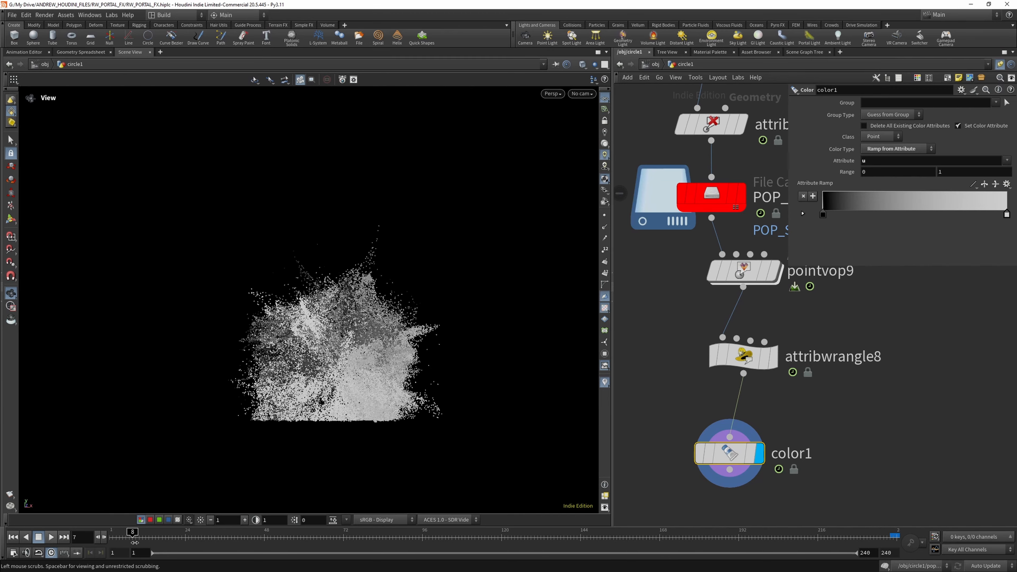
{"action": "left_click", "coordinate": [50, 537]}
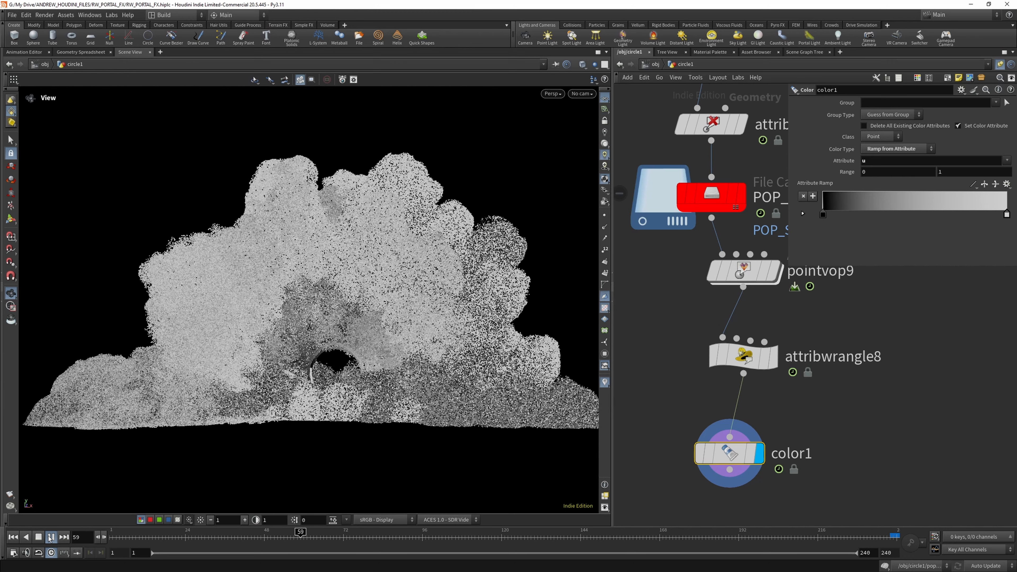
- Render a flipbook of the current viewport, play it enlarged in MPlay to review the point colours, and close it
{"action": "left_click", "coordinate": [11, 494]}
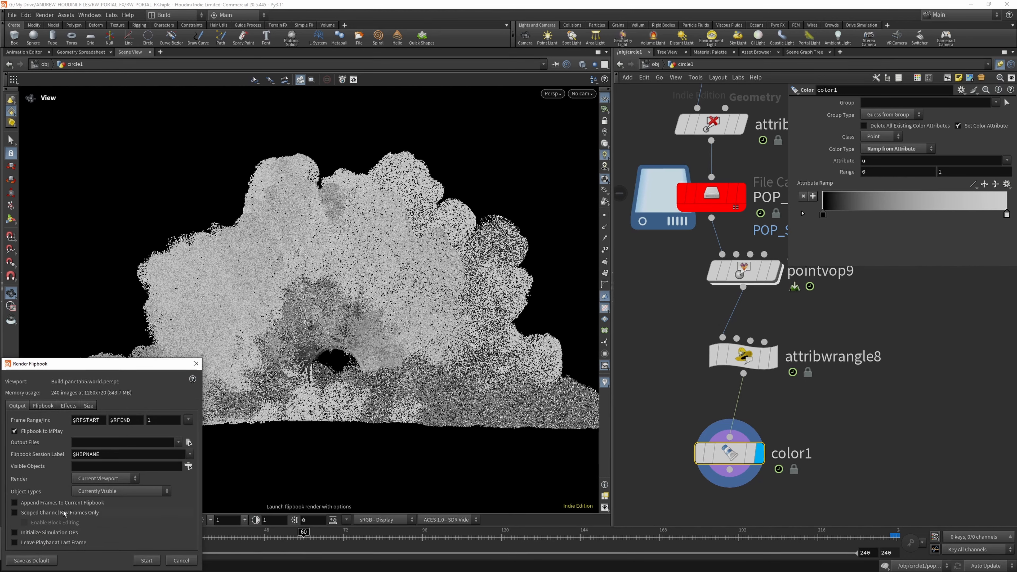
{"action": "left_click", "coordinate": [142, 560]}
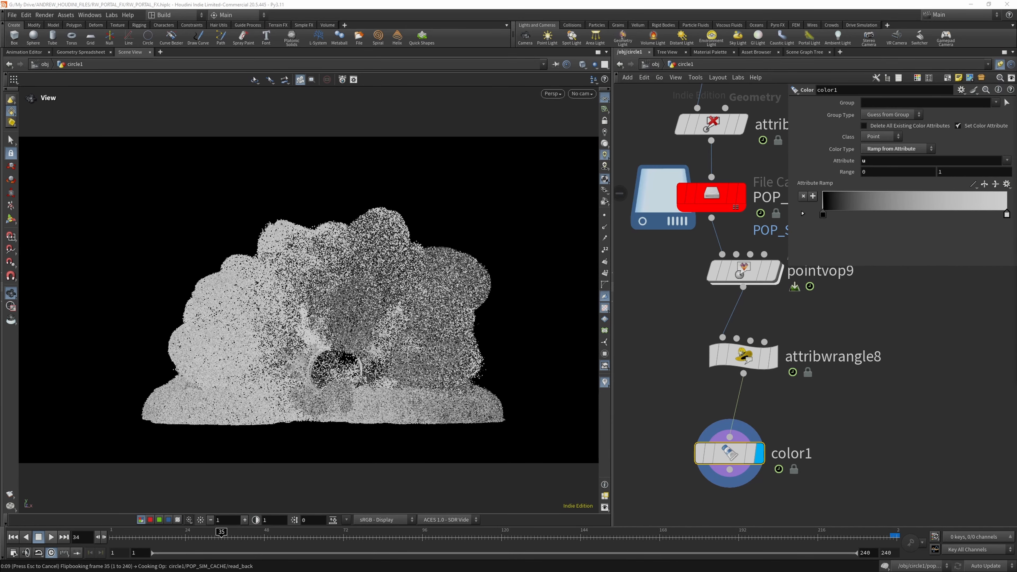
{"action": "left_click_drag", "start_coordinate": [267, 130], "coordinate": [408, 87]}
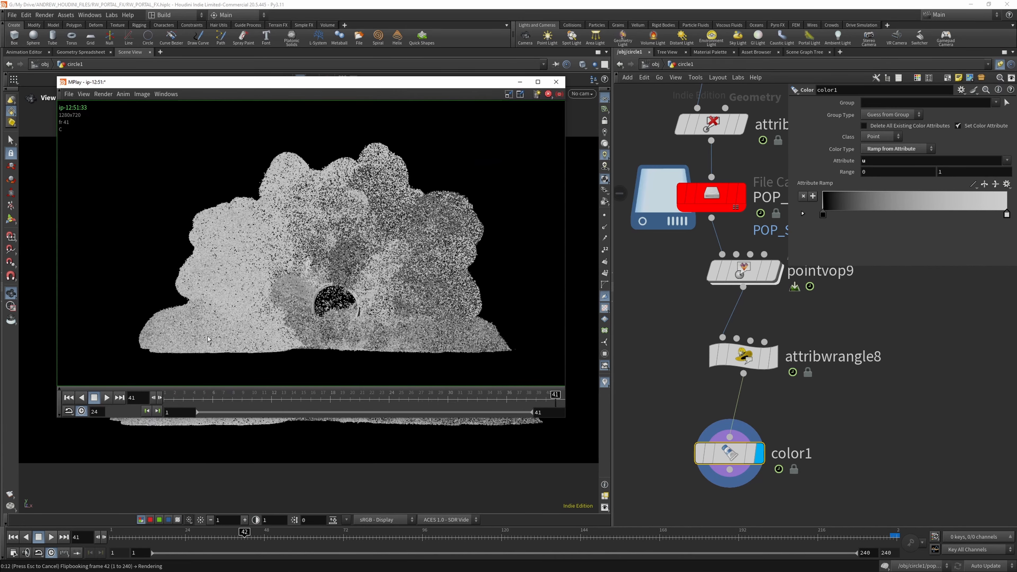
{"action": "left_click", "coordinate": [107, 397]}
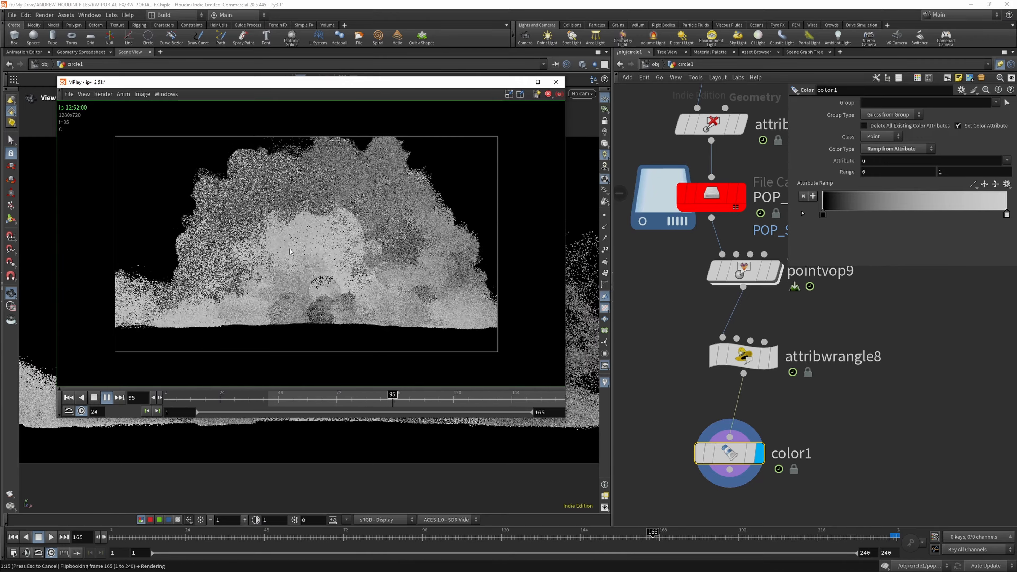
{"action": "double_click", "coordinate": [273, 82]}
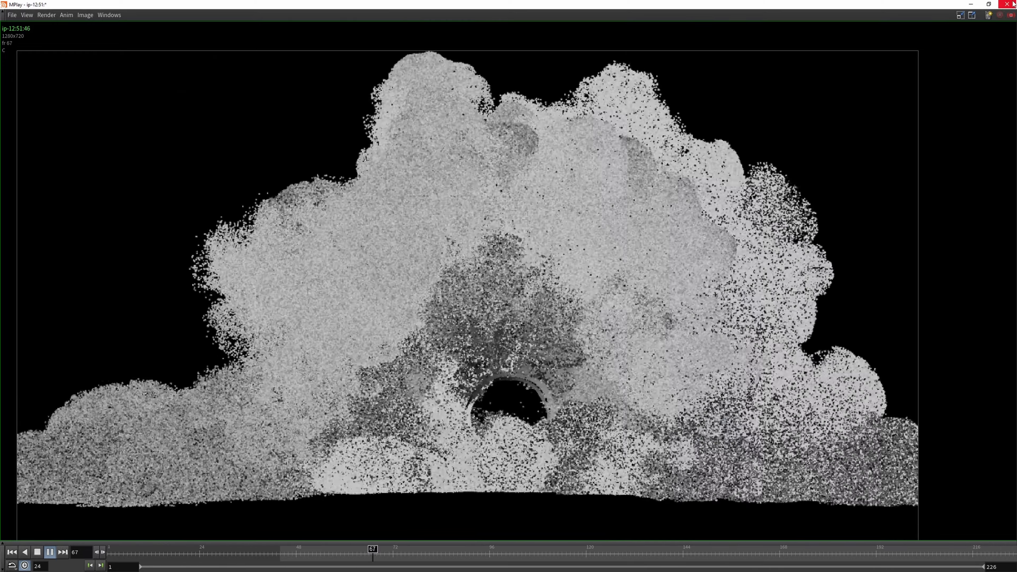
{"action": "left_click", "coordinate": [1012, 4]}
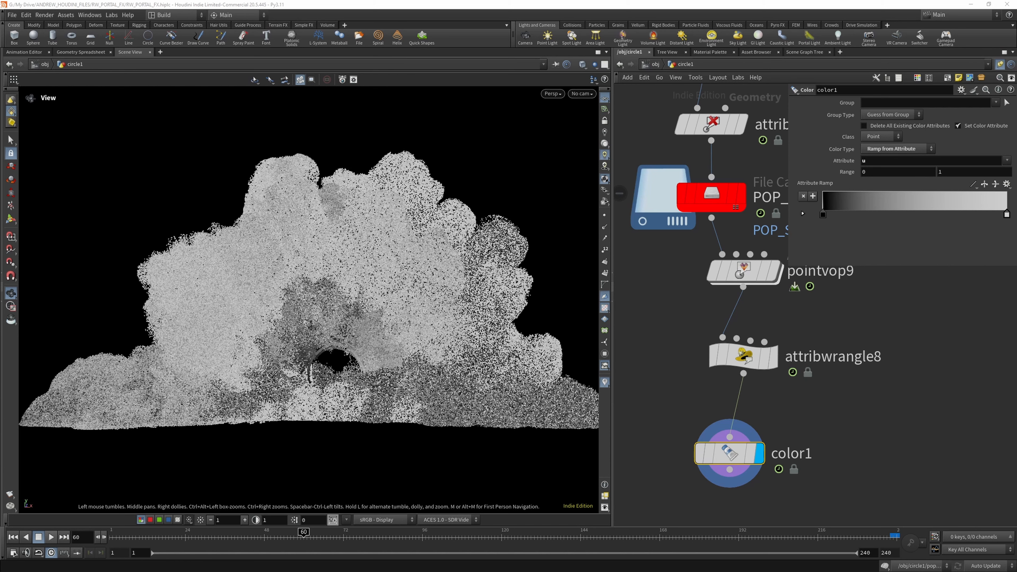
- Try to paste copied values onto color1's attribute ramp
{"action": "right_click", "coordinate": [818, 184]}
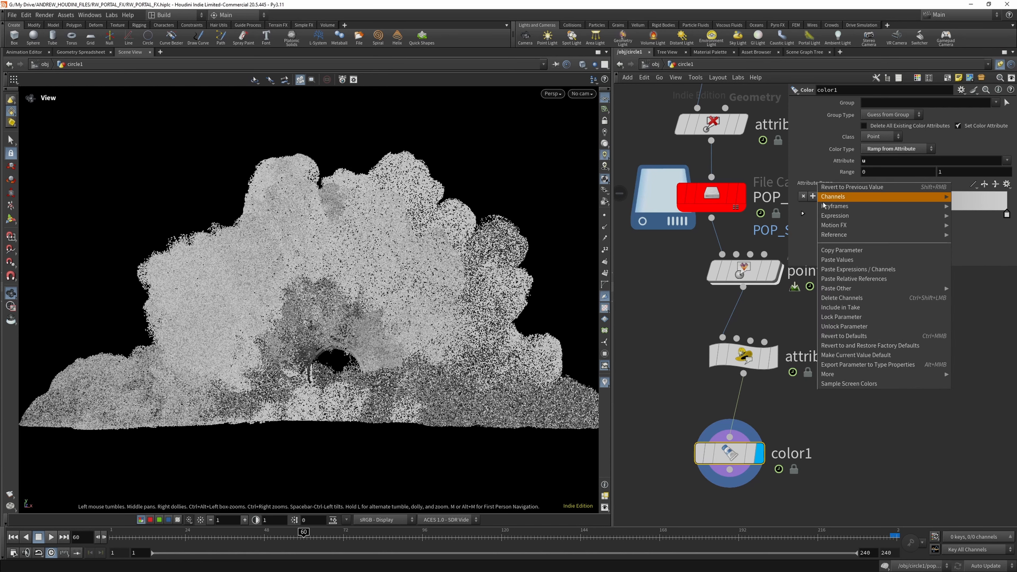
{"action": "left_click", "coordinate": [849, 260]}
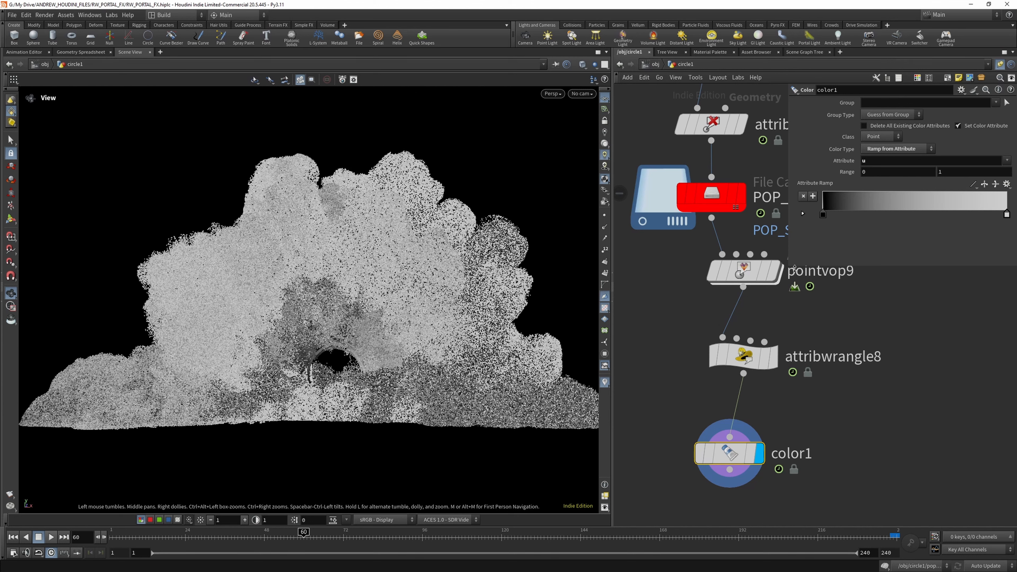
- Enlarge the parameter area and set the attribute ramp's end point colour to orange (0.5, 0.25, 0)
{"action": "left_click_drag", "start_coordinate": [795, 267], "coordinate": [784, 302]}
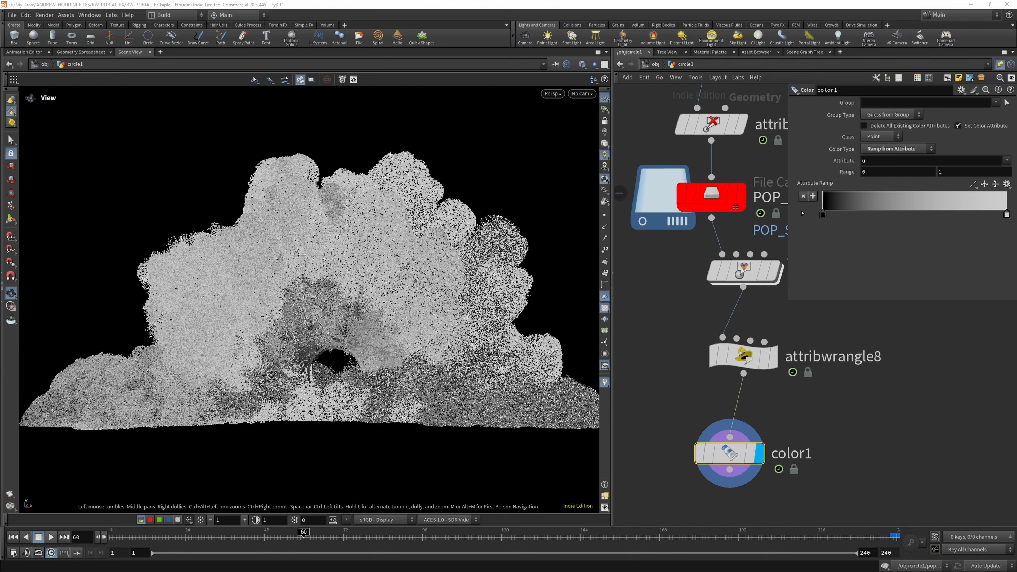
{"action": "double_click", "coordinate": [882, 213]}
{"action": "left_click_drag", "start_coordinate": [966, 216], "coordinate": [761, 258]}
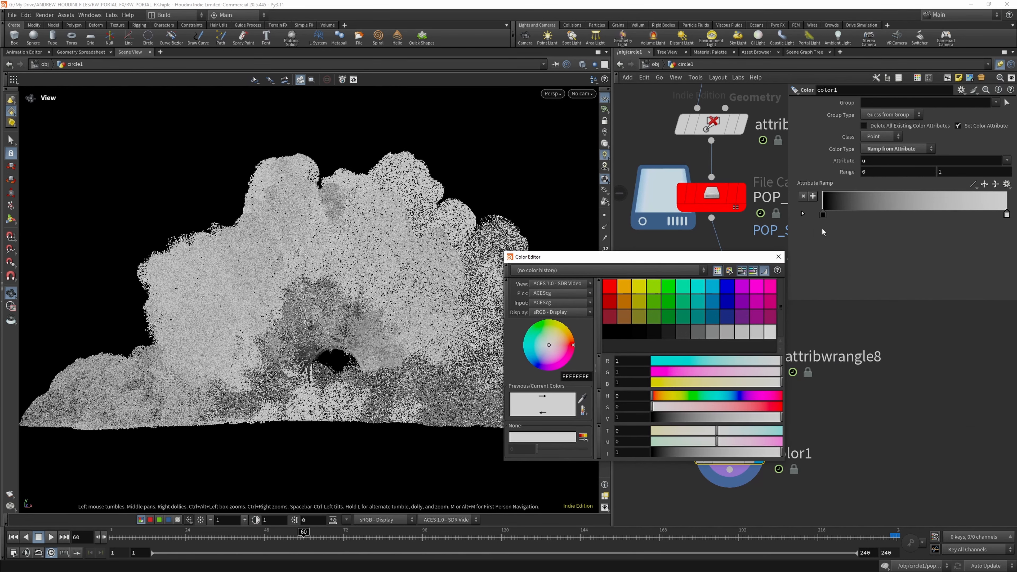
{"action": "left_click", "coordinate": [624, 303]}
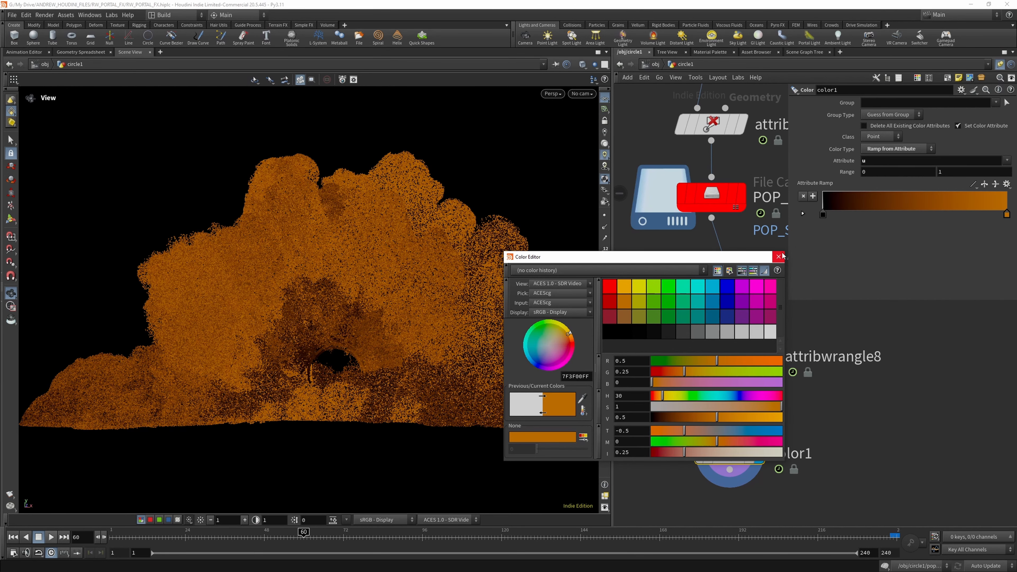
{"action": "left_click", "coordinate": [778, 257]}
- Add three points to the attribute ramp at about 0.24, 0.64 and 0.86 along its length
{"action": "left_click", "coordinate": [867, 209]}
{"action": "double_click", "coordinate": [866, 211]}
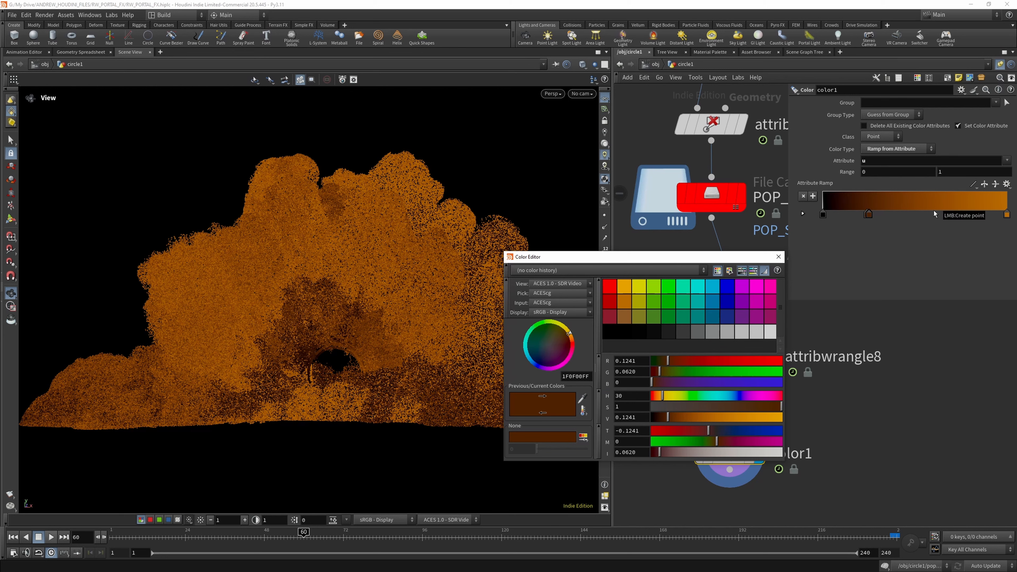
{"action": "left_click", "coordinate": [940, 210]}
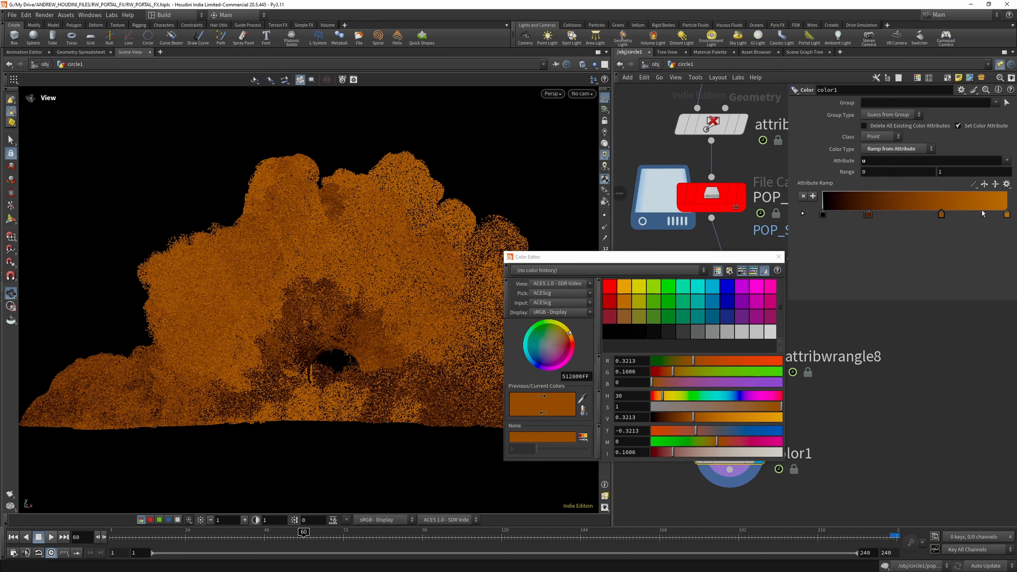
{"action": "left_click", "coordinate": [982, 210]}
- Change the ramp's end point colour to a bright pale yellow, about 1.281, 1.006, 0.281
{"action": "left_click", "coordinate": [1006, 214]}
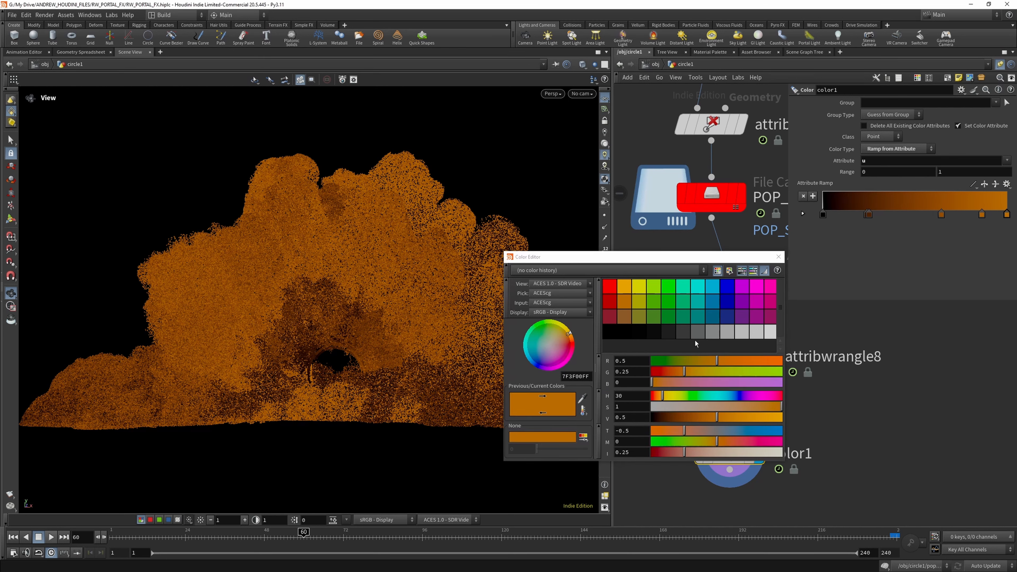
{"action": "left_click", "coordinate": [676, 396]}
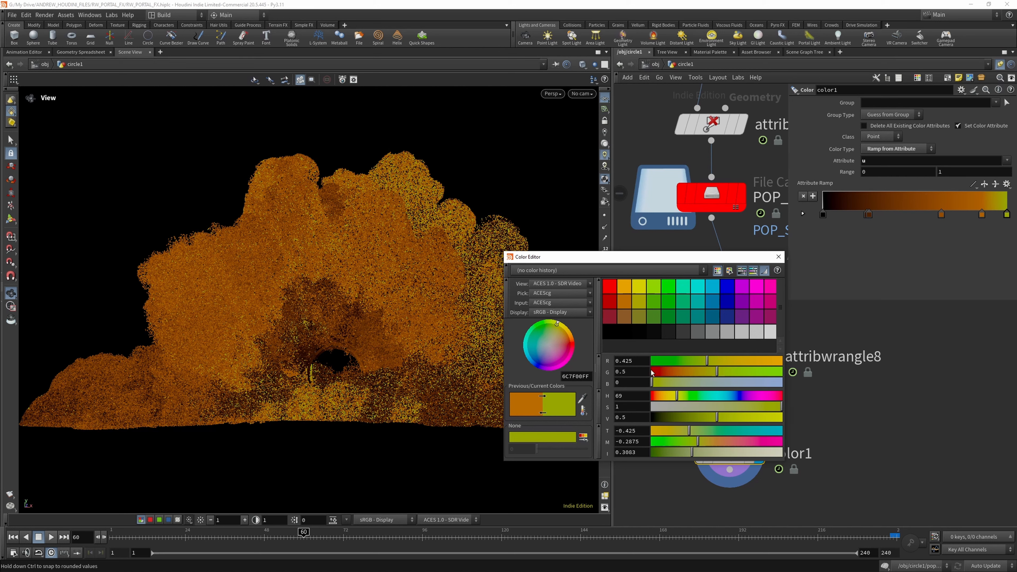
{"action": "left_click", "coordinate": [671, 394]}
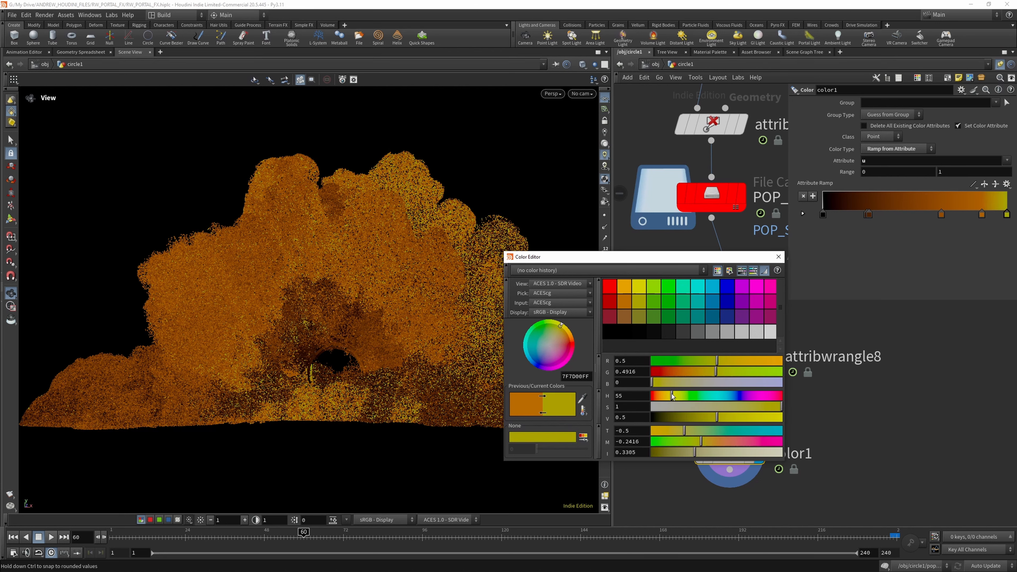
{"action": "left_click", "coordinate": [672, 394]}
{"action": "left_click_drag", "start_coordinate": [682, 430], "coordinate": [652, 431]}
{"action": "left_click", "coordinate": [758, 457]}
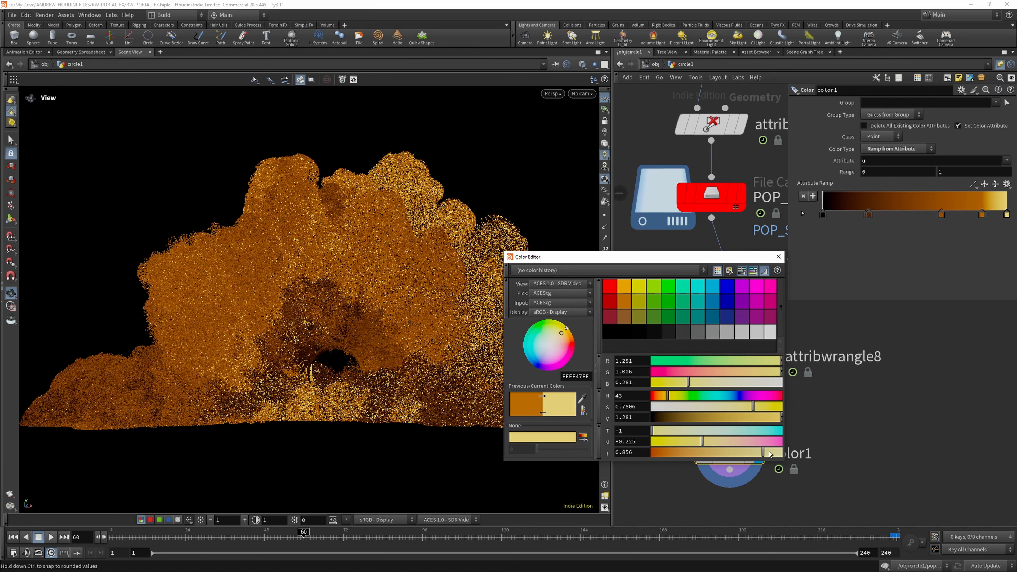
{"action": "left_click", "coordinate": [779, 256]}
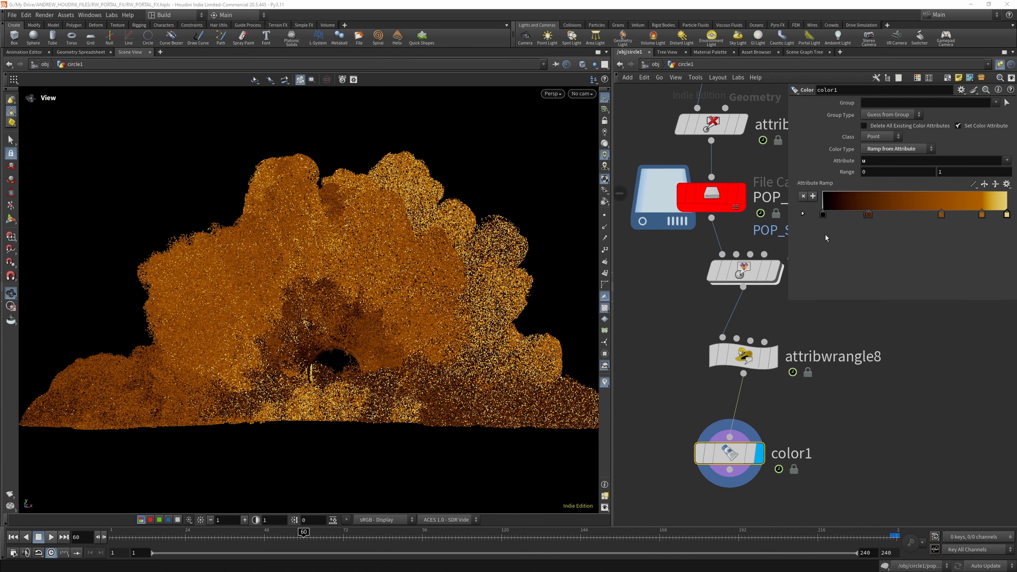
- Set the ramp point just before the end point to magenta (1, 0, 1)
{"action": "double_click", "coordinate": [980, 216]}
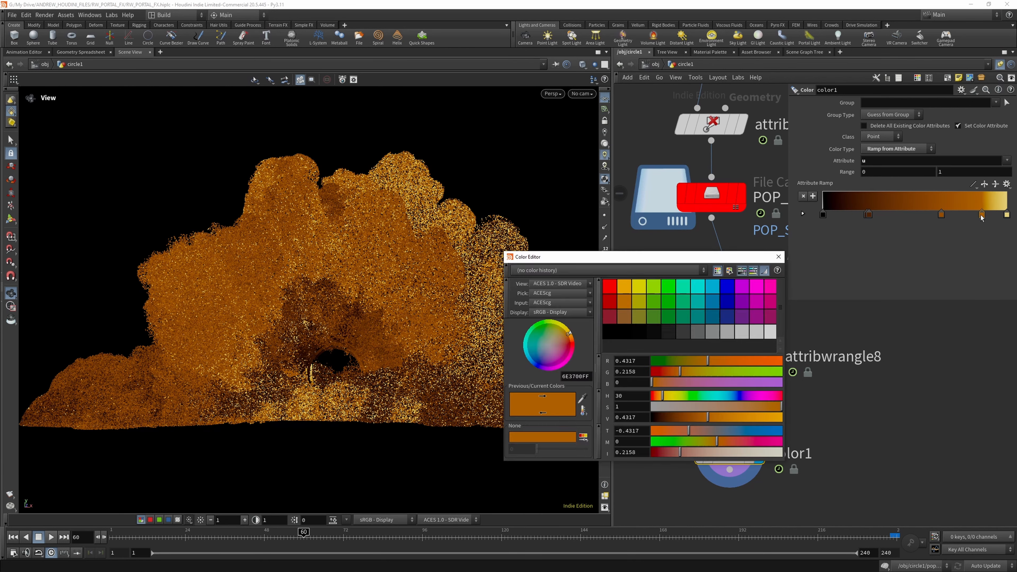
{"action": "left_click", "coordinate": [760, 286]}
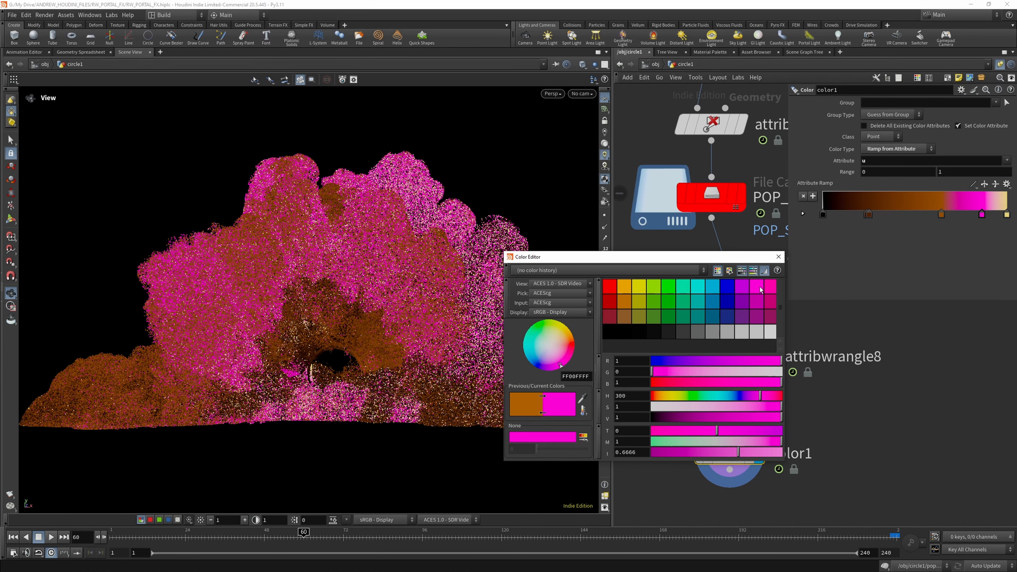
{"action": "left_click", "coordinate": [778, 256]}
- Set the ramp's middle point to blue (0, 0.5, 1) and move it closer to the magenta point, at about 0.76
{"action": "double_click", "coordinate": [941, 216]}
{"action": "left_click", "coordinate": [705, 289]}
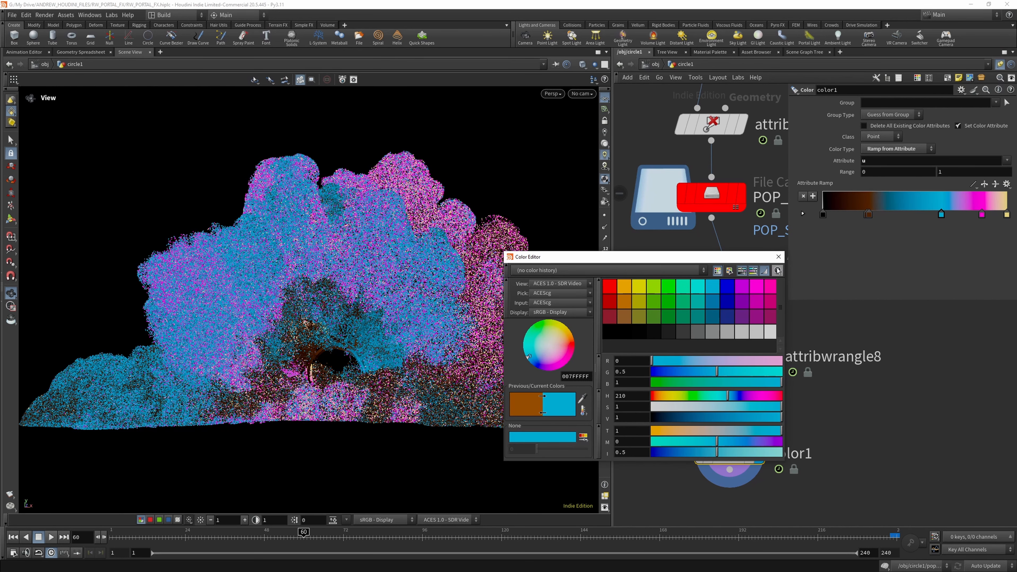
{"action": "left_click", "coordinate": [778, 256]}
{"action": "left_click_drag", "start_coordinate": [940, 216], "coordinate": [962, 216]}
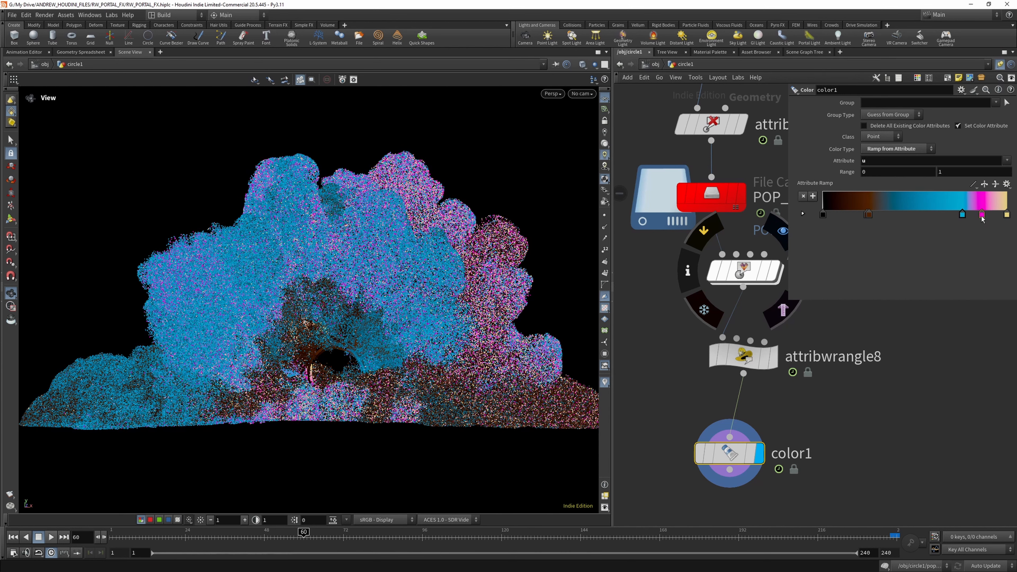
- Set the dark brown ramp point to orange (0.5, 0.25, 0) and shift it to about 0.3 along the ramp
{"action": "double_click", "coordinate": [868, 215]}
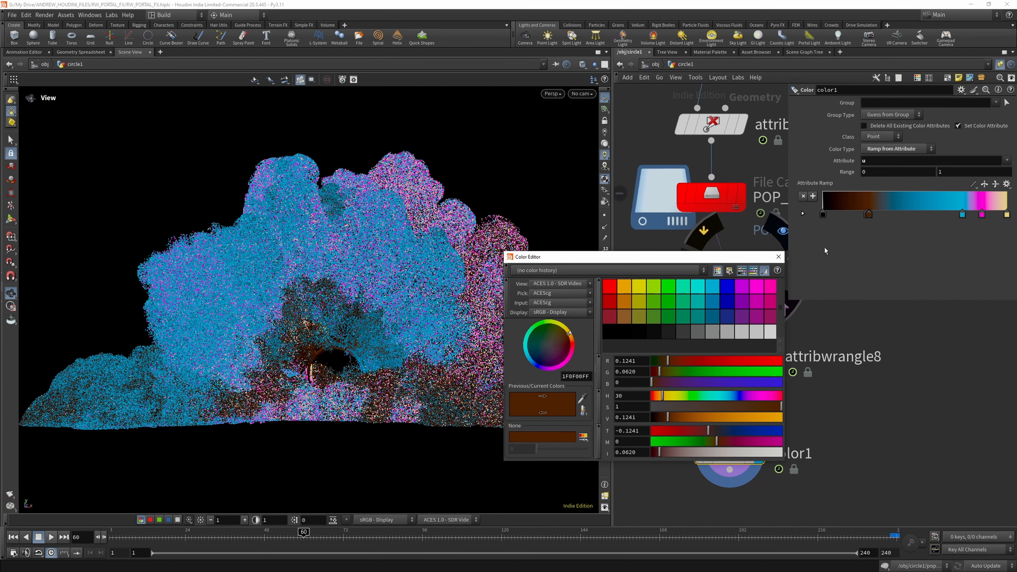
{"action": "left_click", "coordinate": [622, 301]}
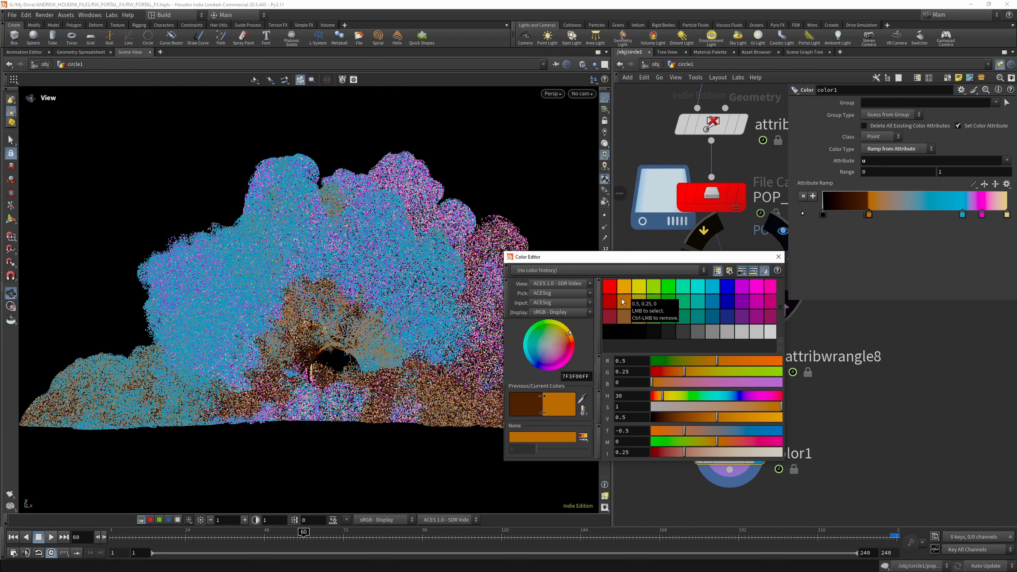
{"action": "left_click", "coordinate": [879, 216]}
{"action": "left_click_drag", "start_coordinate": [872, 216], "coordinate": [877, 216]}
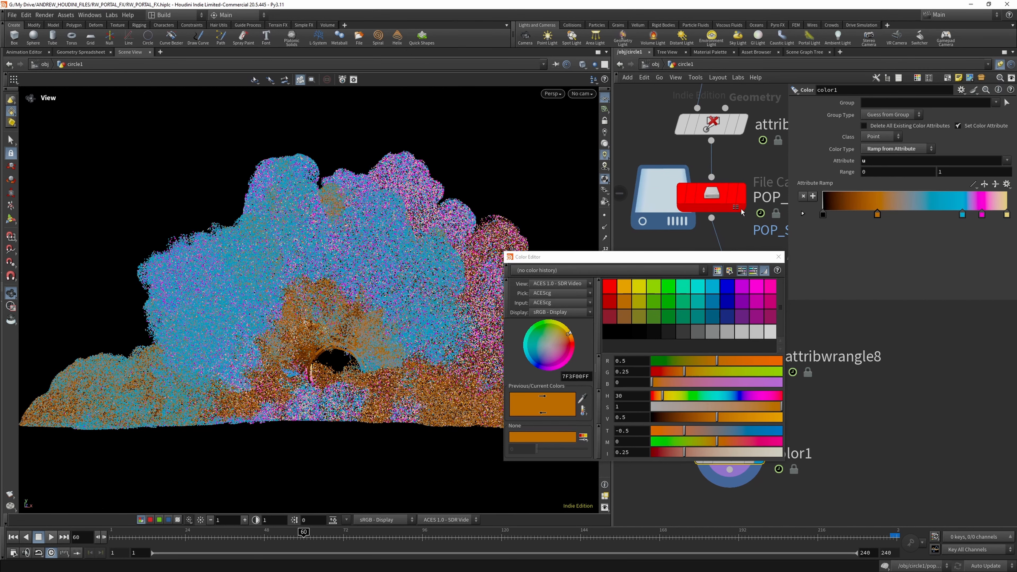
- Set the black start point of the ramp to dark blue (0.075, 0.075, 0.3) and move it slightly inward
{"action": "left_click", "coordinate": [823, 214]}
{"action": "left_click", "coordinate": [730, 301]}
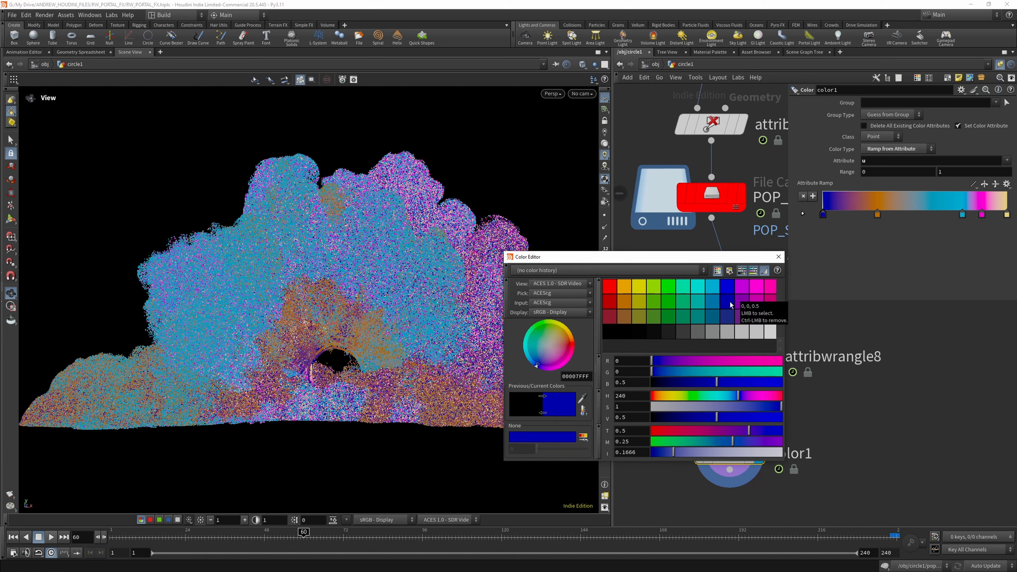
{"action": "left_click", "coordinate": [729, 314]}
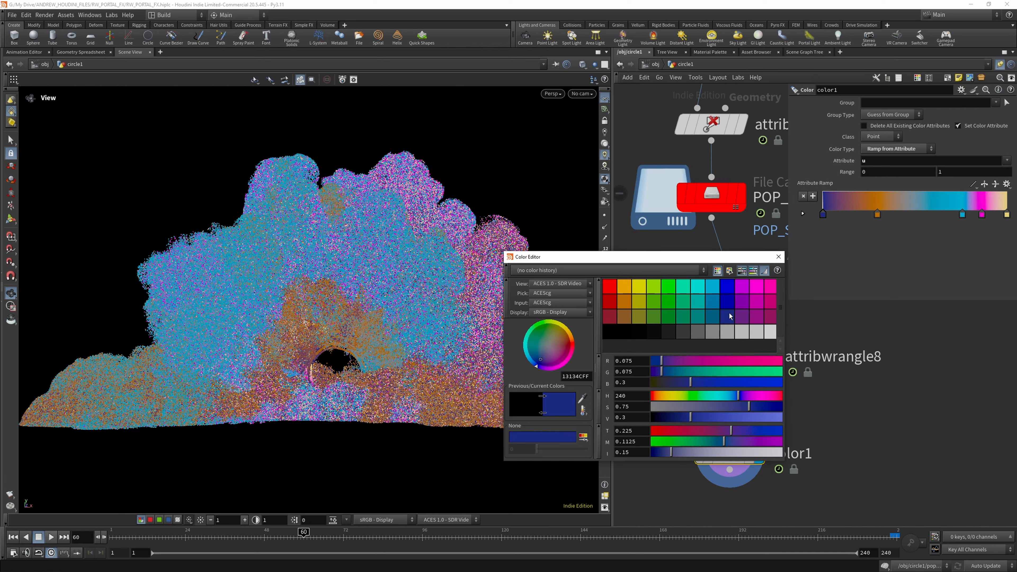
{"action": "left_click_drag", "start_coordinate": [823, 214], "coordinate": [830, 214]}
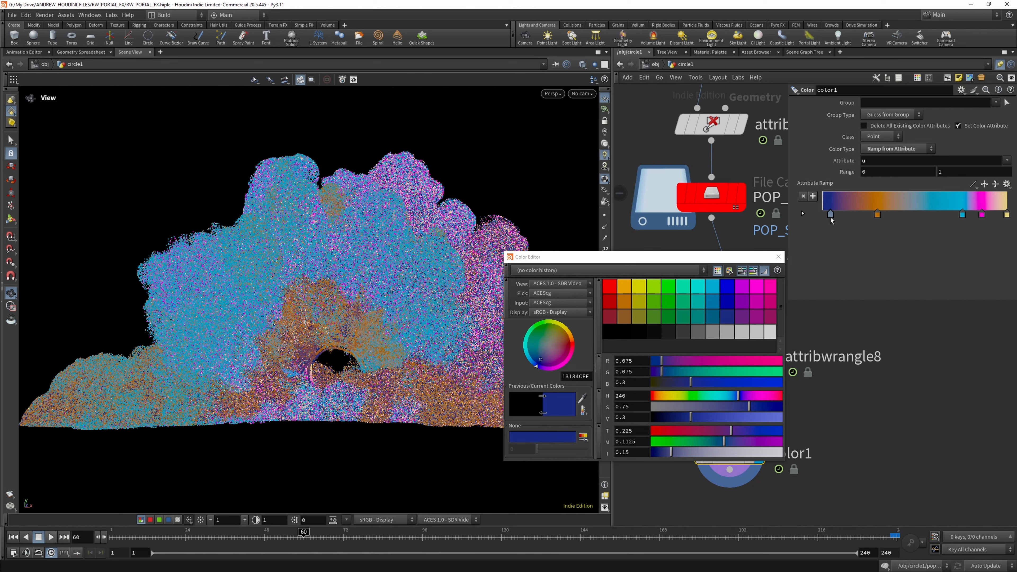
{"action": "left_click", "coordinate": [778, 256]}
- Raise the red value of the ramp's orange point to 0.688
{"action": "left_click", "coordinate": [877, 215]}
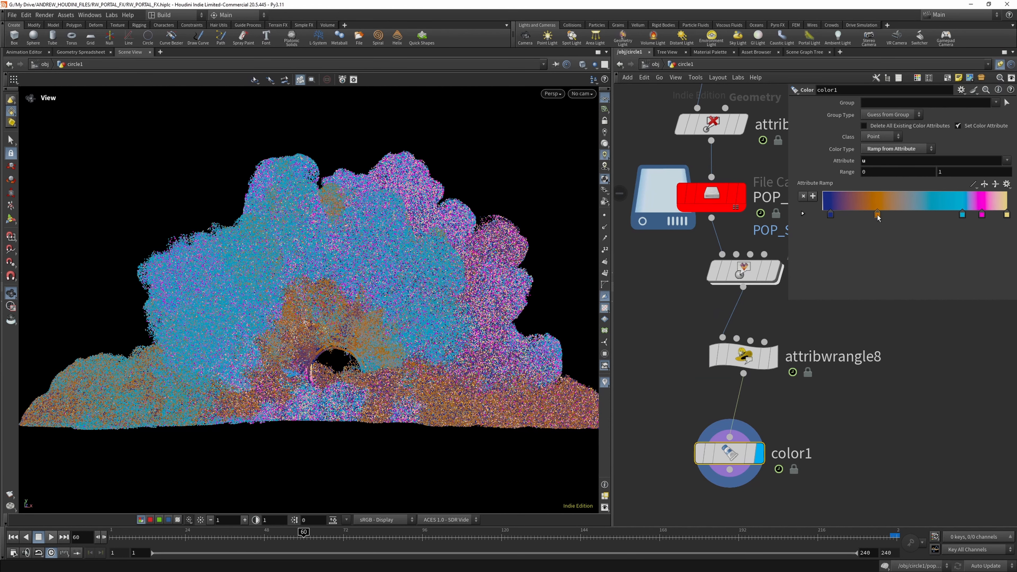
{"action": "double_click", "coordinate": [877, 215]}
{"action": "left_click_drag", "start_coordinate": [736, 363], "coordinate": [743, 363]}
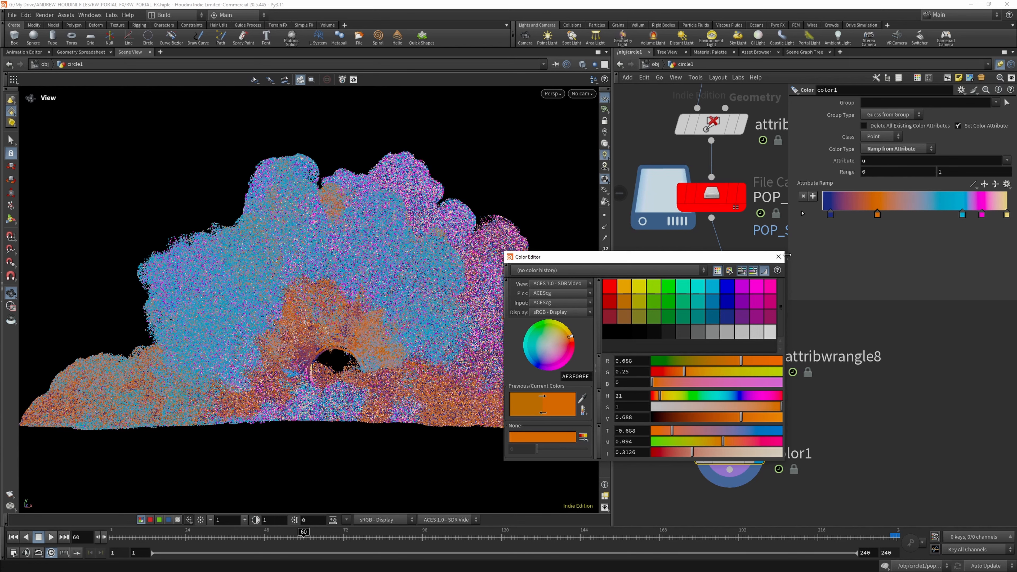
- Close the colour editor, shift the light blue ramp point to about 0.68, and set the orange point's position to 0.3
{"action": "left_click", "coordinate": [779, 256]}
{"action": "left_click_drag", "start_coordinate": [961, 215], "coordinate": [948, 220]}
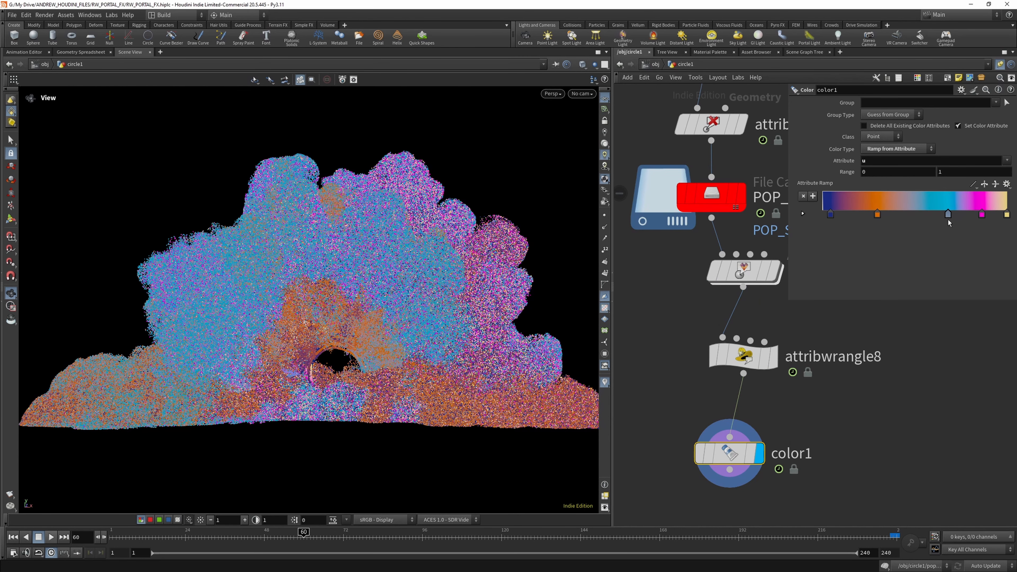
{"action": "left_click", "coordinate": [877, 217]}
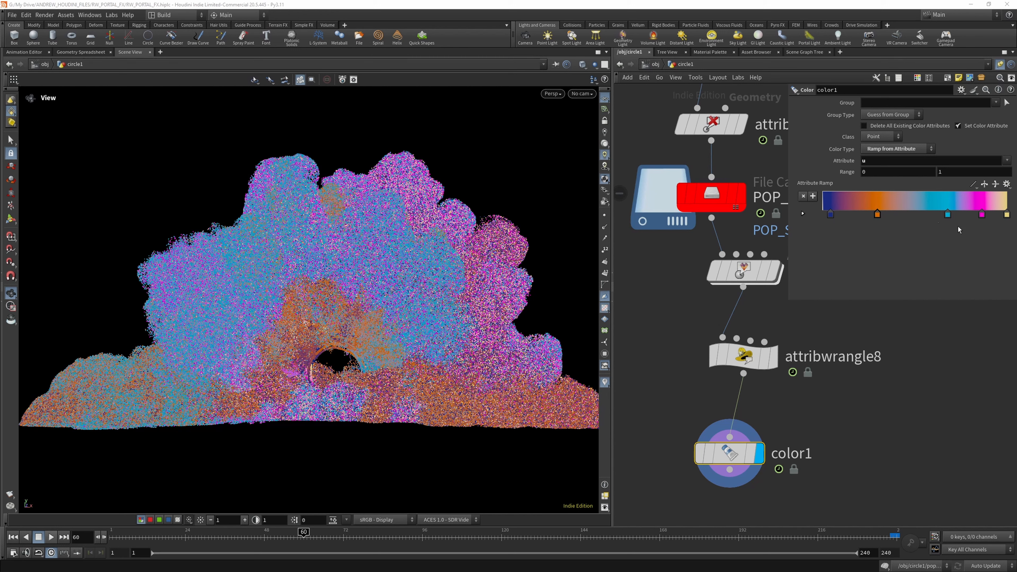
{"action": "left_click", "coordinate": [803, 213]}
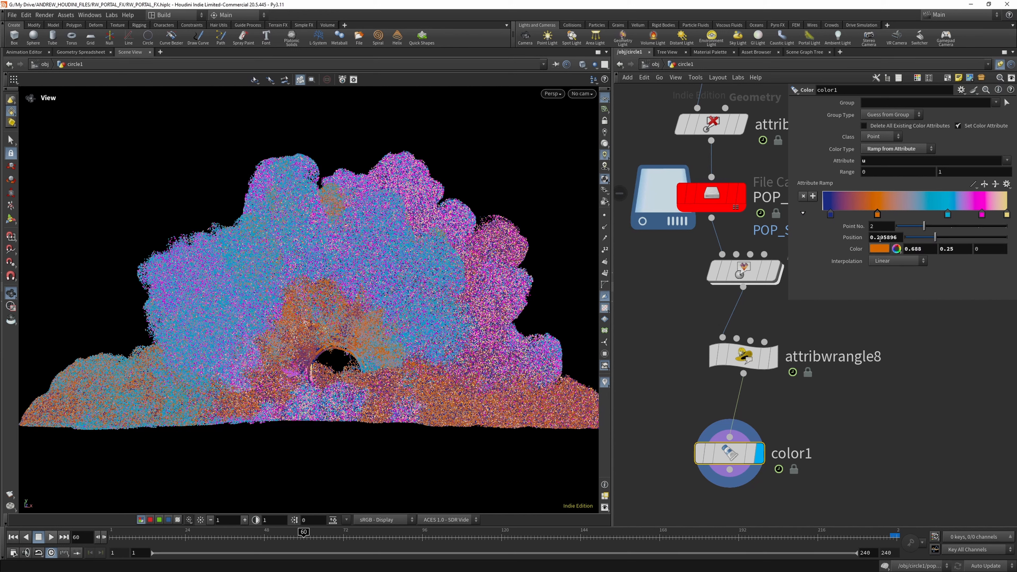
{"action": "double_click", "coordinate": [879, 238]}
{"action": "type", "text": "0.3"}
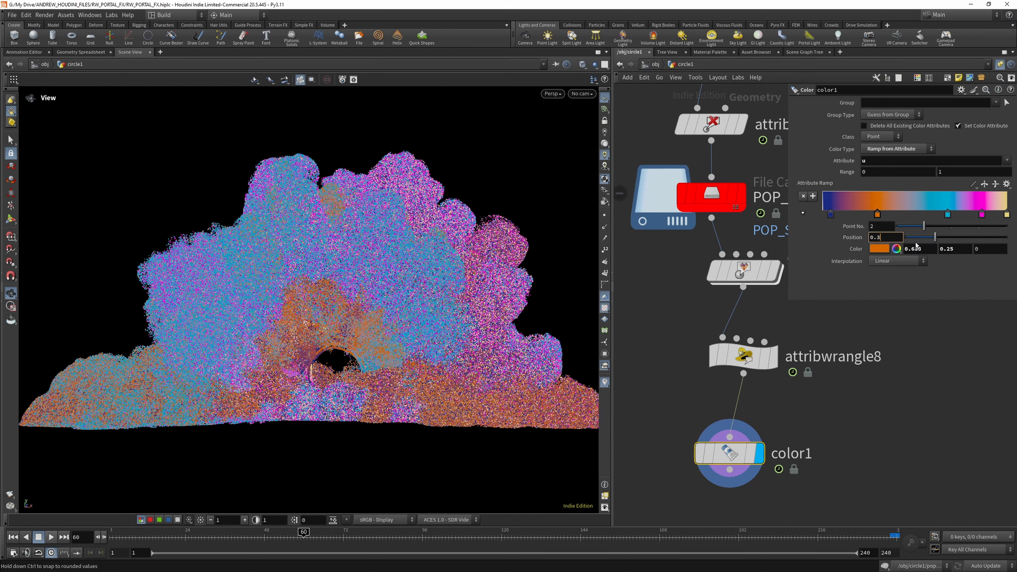
- Darken the orange ramp point to brown by setting its red to 0.3 and green to 0.13 and adjusting its blue value
{"action": "left_click_drag", "start_coordinate": [914, 249], "coordinate": [922, 249]}
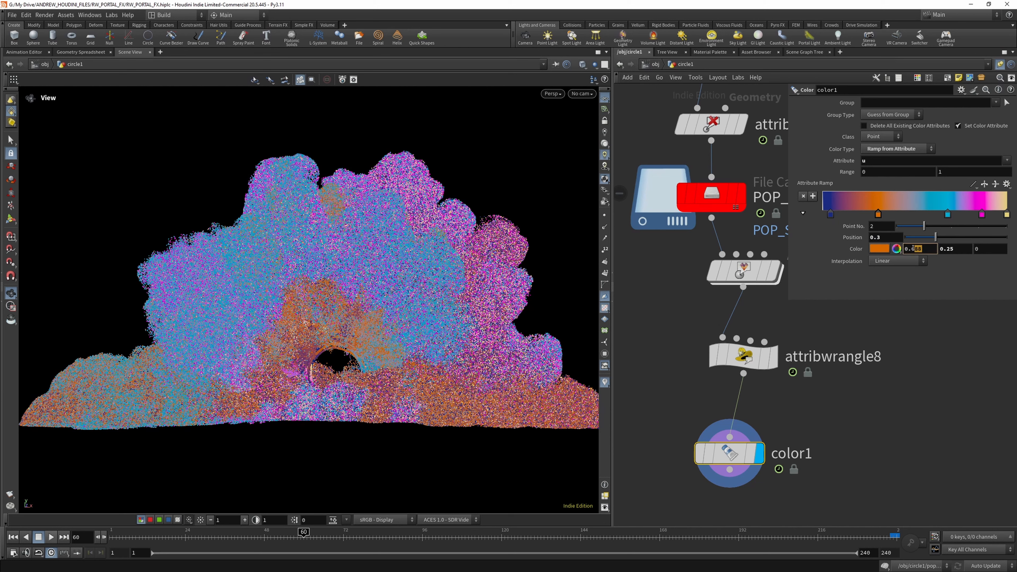
{"action": "type", "text": "0.3"}
{"action": "double_click", "coordinate": [960, 250]}
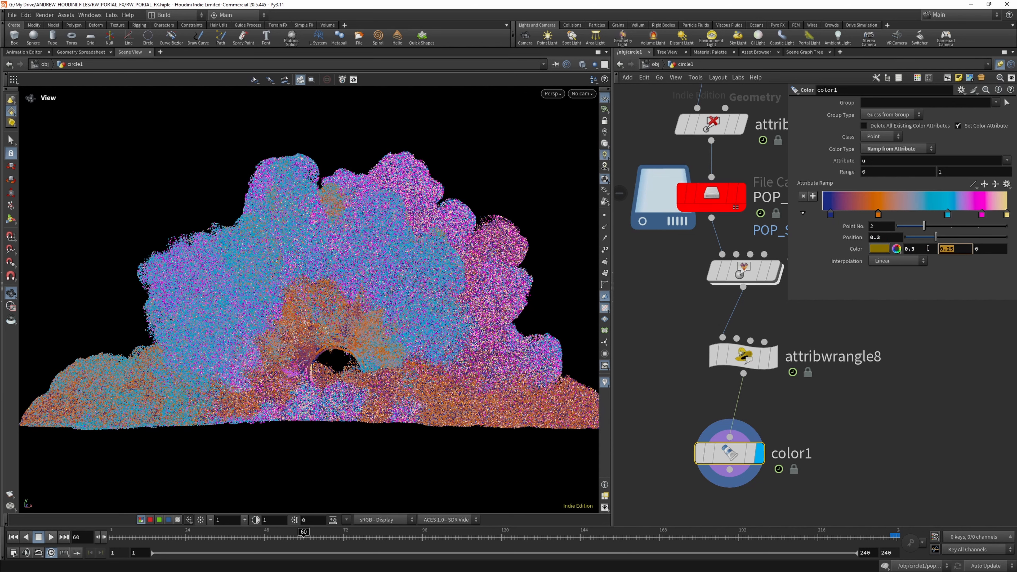
{"action": "left_click", "coordinate": [959, 249]}
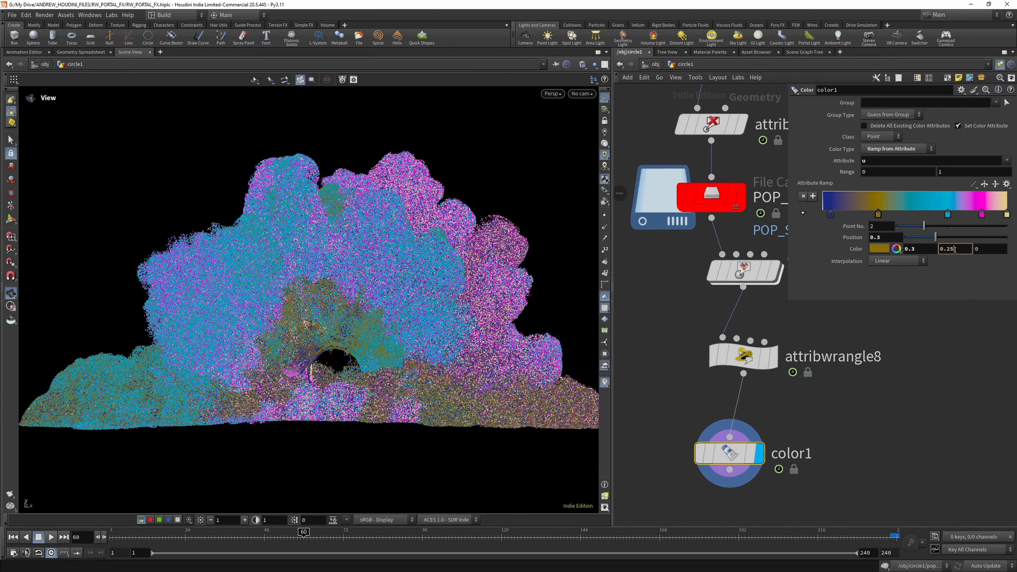
{"action": "left_click_drag", "start_coordinate": [955, 249], "coordinate": [947, 249]}
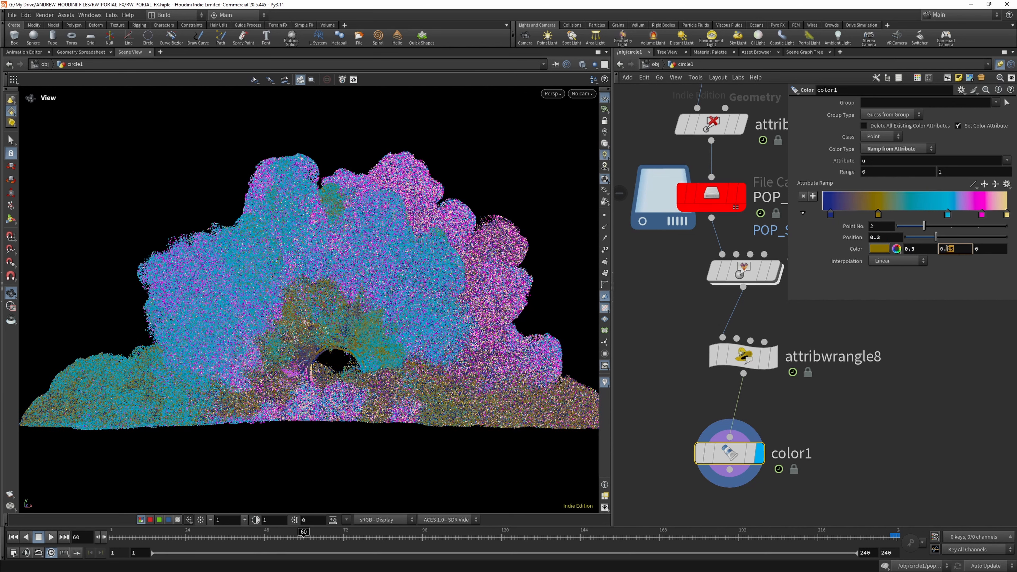
{"action": "type", "text": "13"}
{"action": "left_click", "coordinate": [985, 251]}
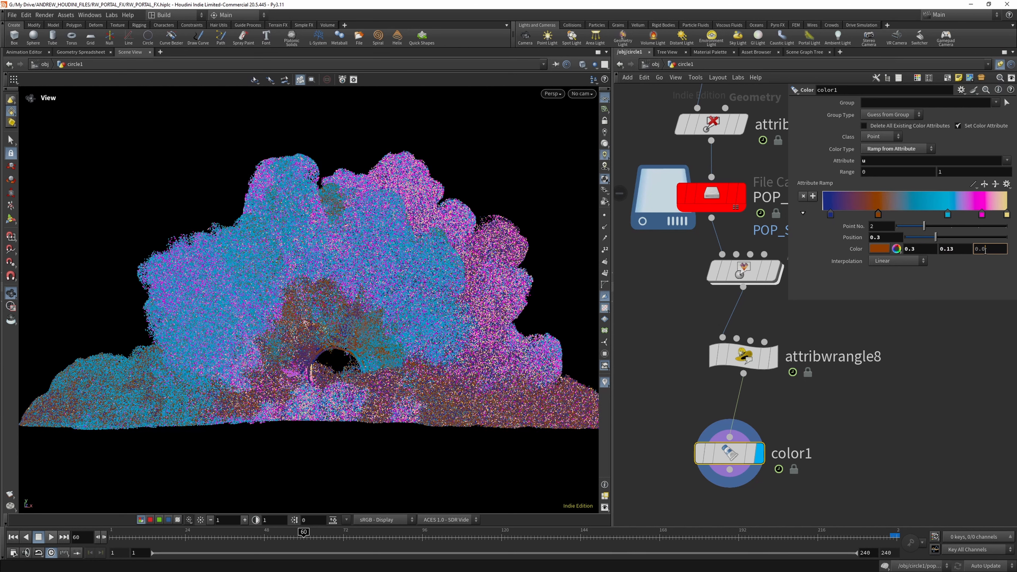
{"action": "key", "text": "Return"}
- Set the light blue ramp point's position to 0.74 and its red value to 0.033
{"action": "left_click", "coordinate": [946, 214]}
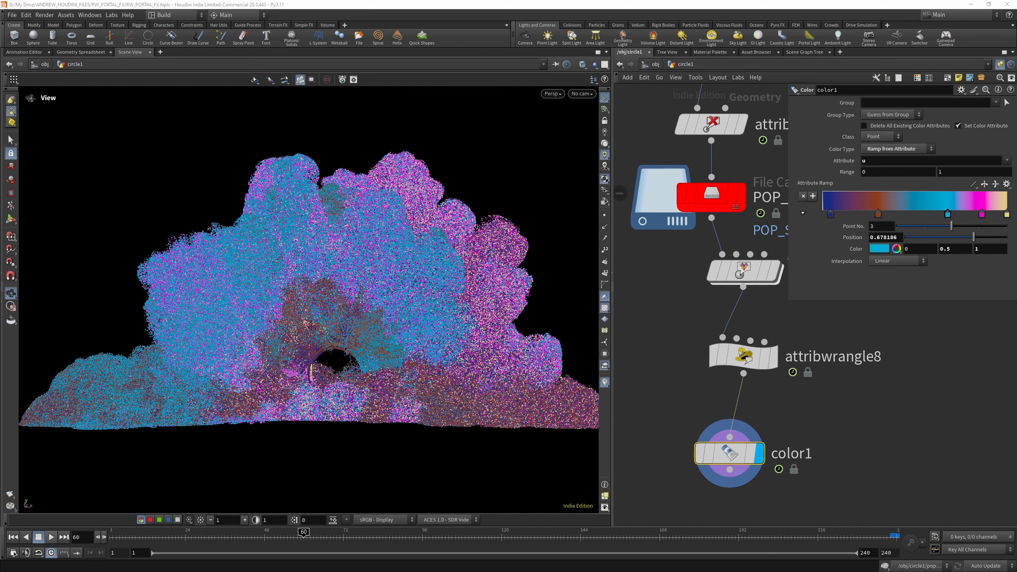
{"action": "left_click_drag", "start_coordinate": [876, 237], "coordinate": [913, 237]}
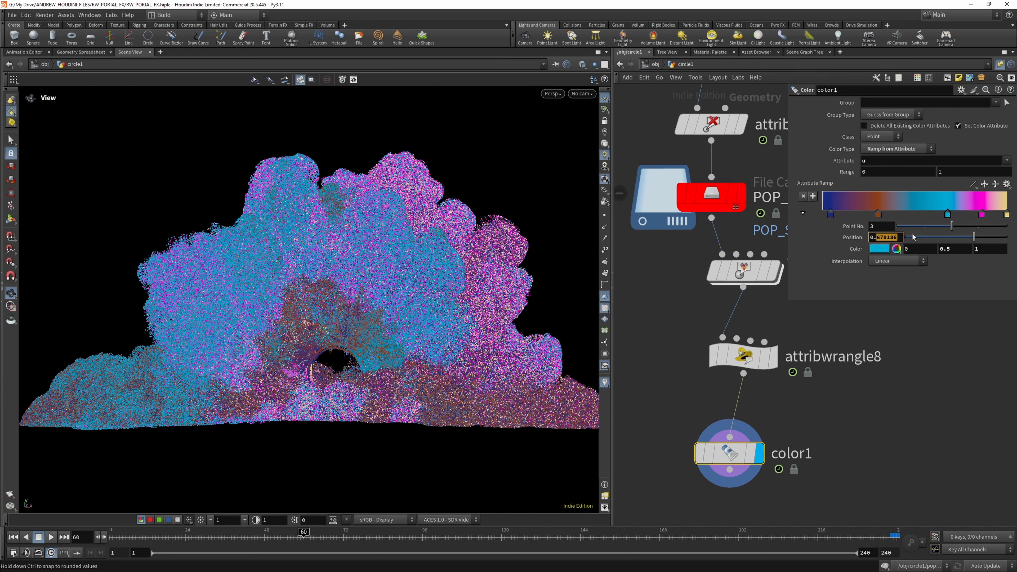
{"action": "type", "text": "74"}
{"action": "left_click", "coordinate": [924, 247]}
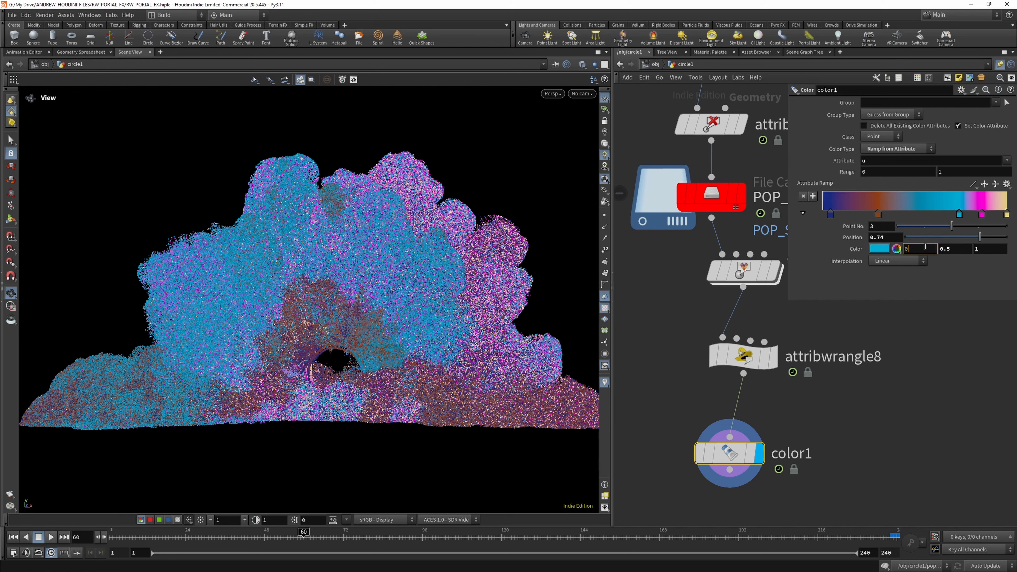
{"action": "type", "text": ".033"}
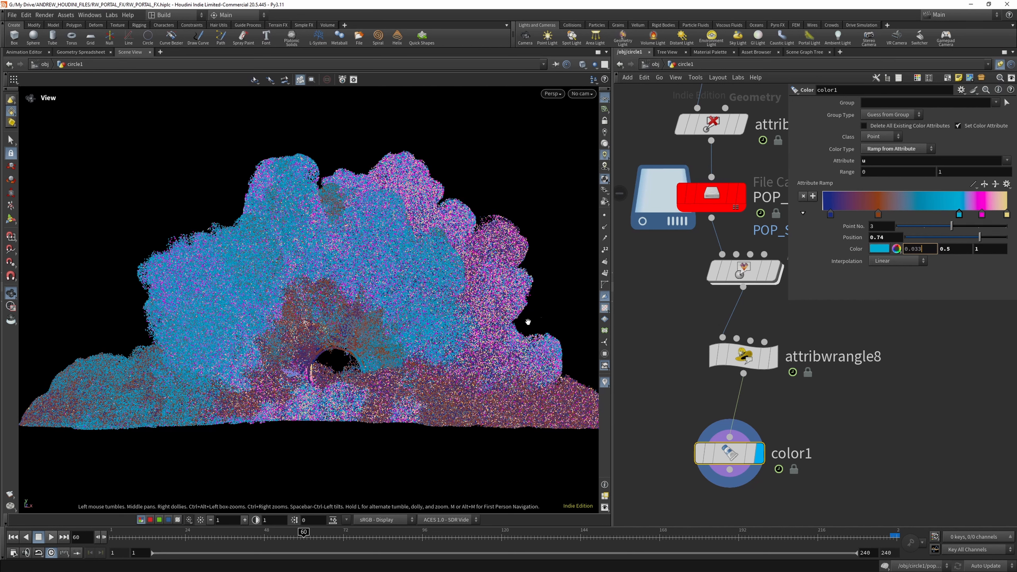
{"action": "left_click", "coordinate": [957, 249]}
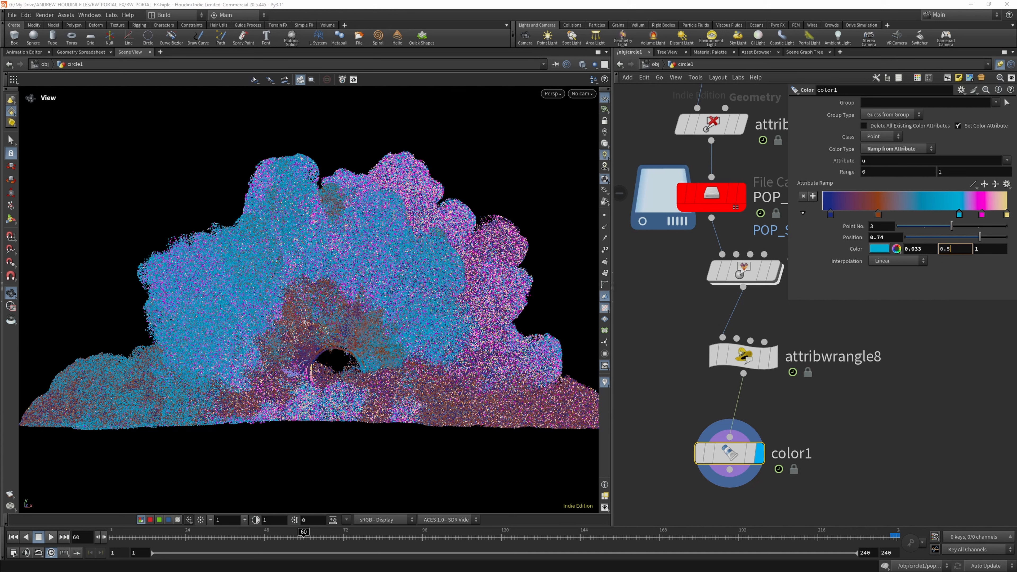
- Change the magenta ramp point's red value to 0.64 and its green value to 0.11
{"action": "left_click", "coordinate": [982, 215]}
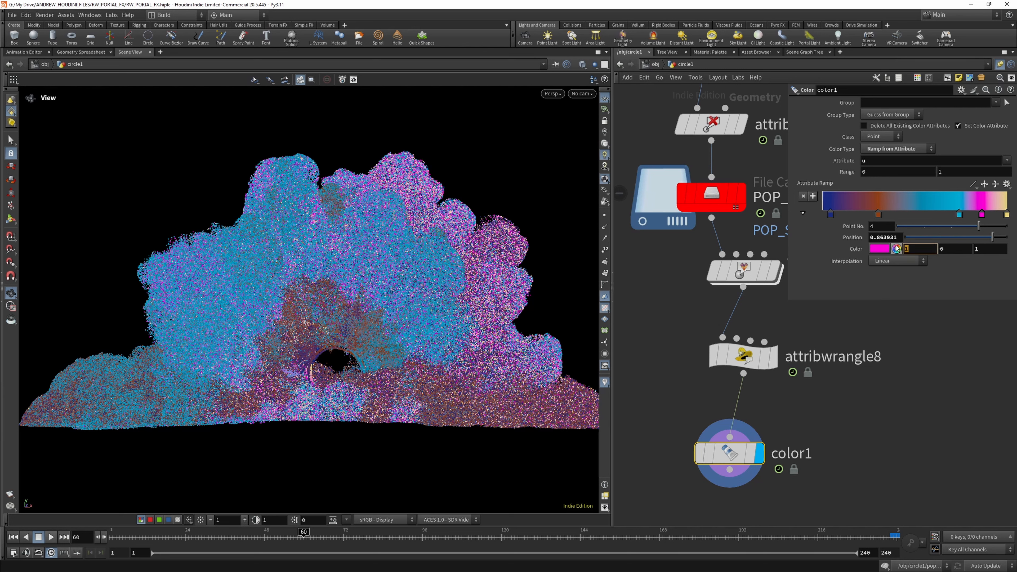
{"action": "type", "text": "4"}
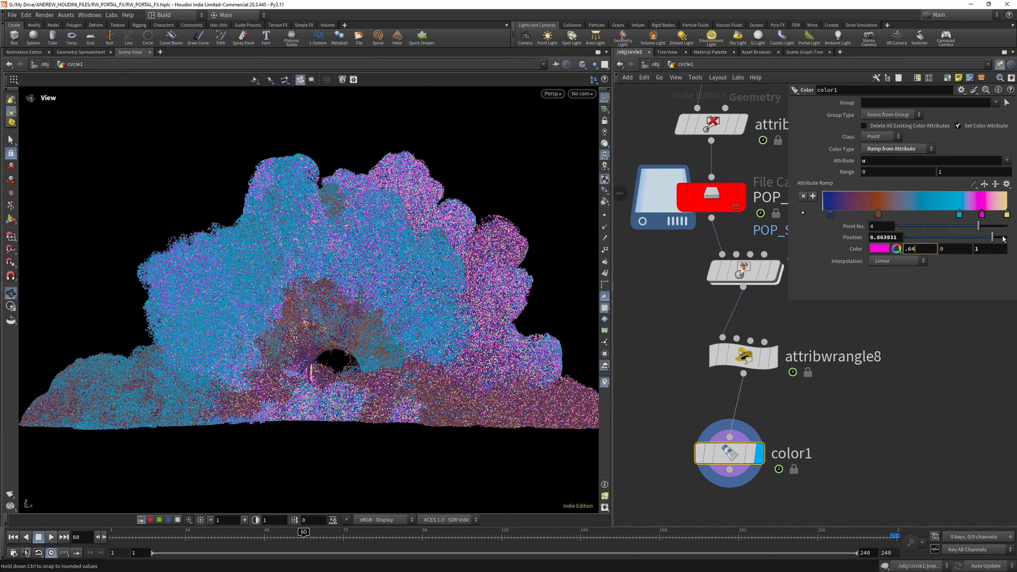
{"action": "left_click", "coordinate": [957, 252]}
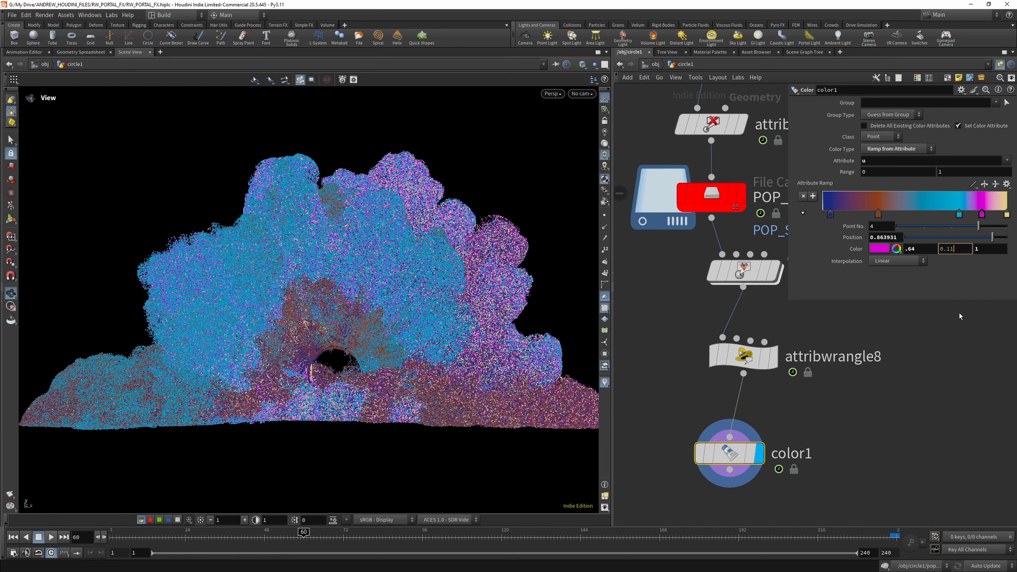
{"action": "type", "text": ".11"}
{"action": "key", "text": "Return"}
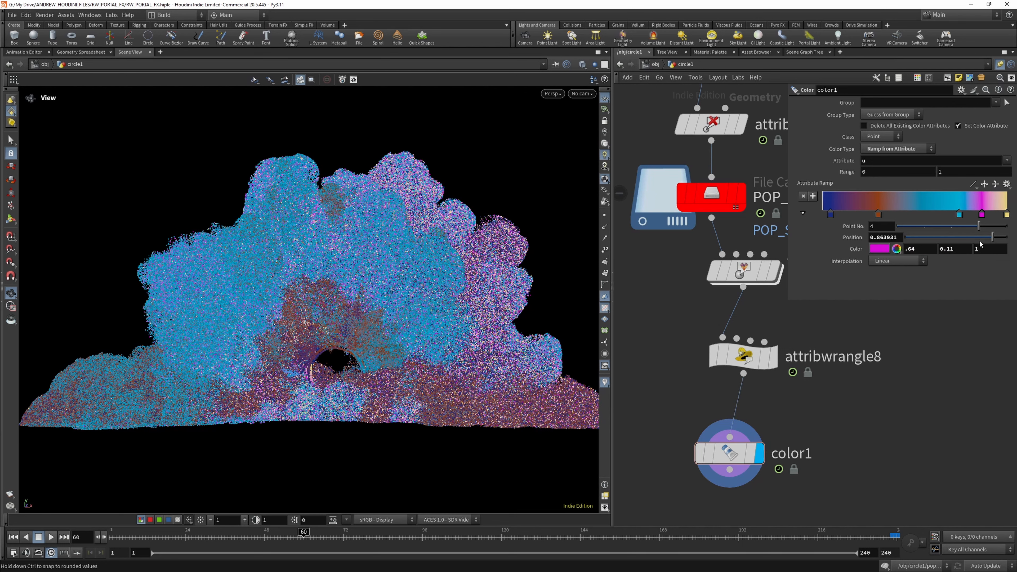
- Scrub ahead to frame 86, play the recoloured particles from the start, and save the scene file
{"action": "left_click", "coordinate": [365, 535]}
{"action": "left_click_drag", "start_coordinate": [367, 535], "coordinate": [393, 533]}
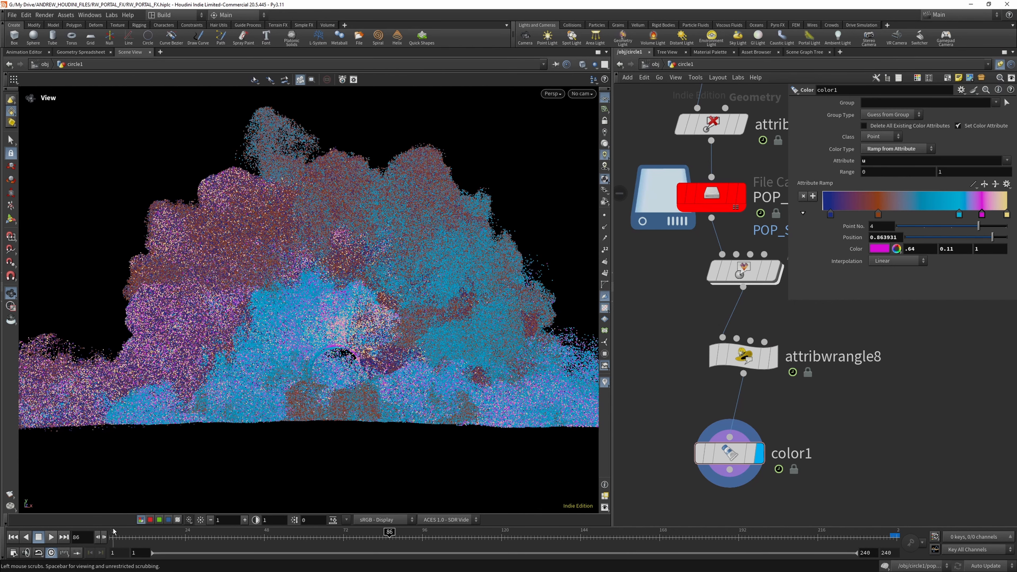
{"action": "left_click", "coordinate": [116, 537]}
{"action": "left_click", "coordinate": [51, 537]}
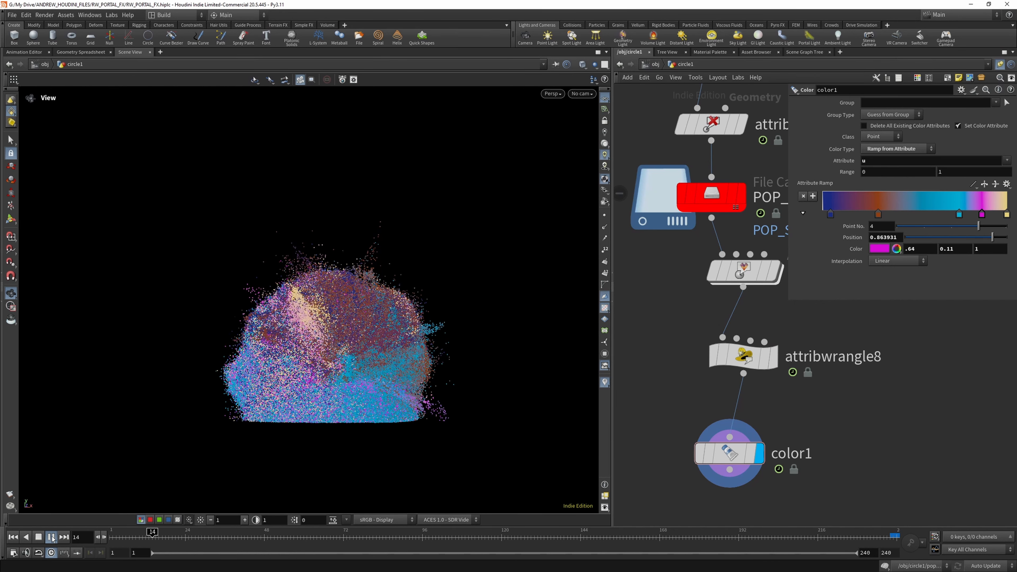
{"action": "left_click", "coordinate": [13, 15]}
{"action": "left_click", "coordinate": [24, 79]}
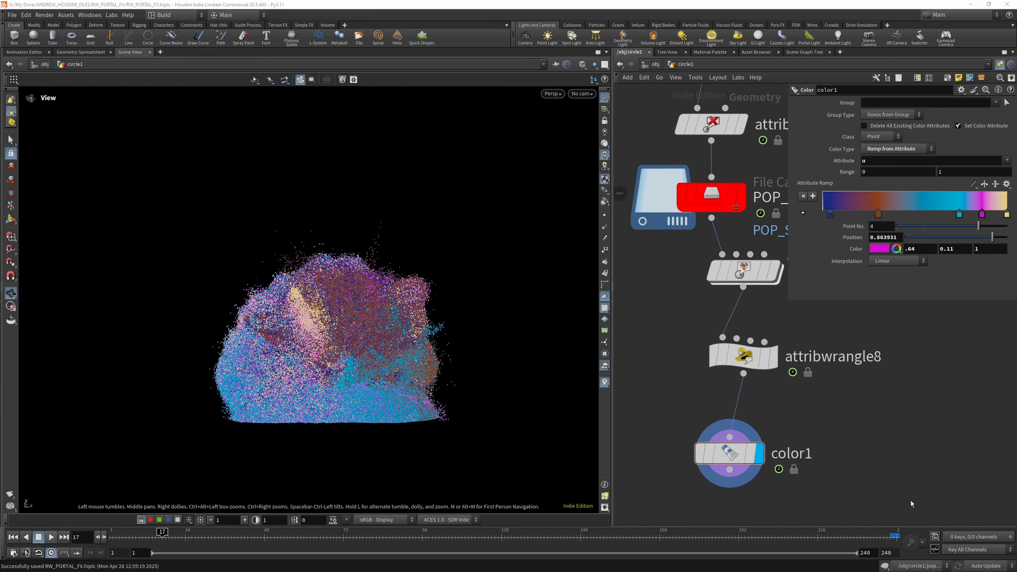
{"action": "scroll", "coordinate": [771, 433], "scroll_direction": "down", "scroll_amount": 4}
{"action": "key", "text": "Tab"}
{"action": "type", "text": "b"}
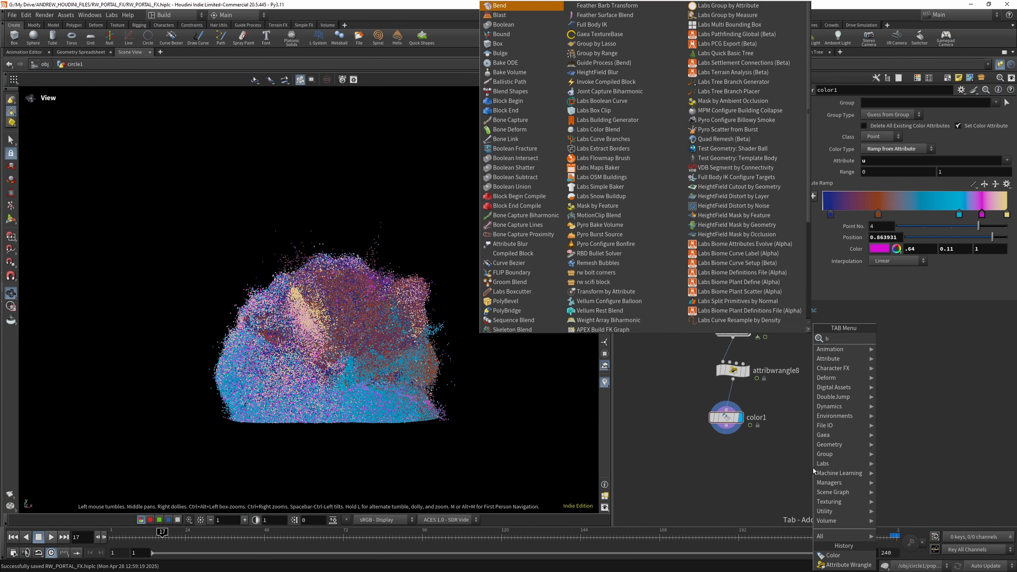
{"action": "type", "text": "lender"}
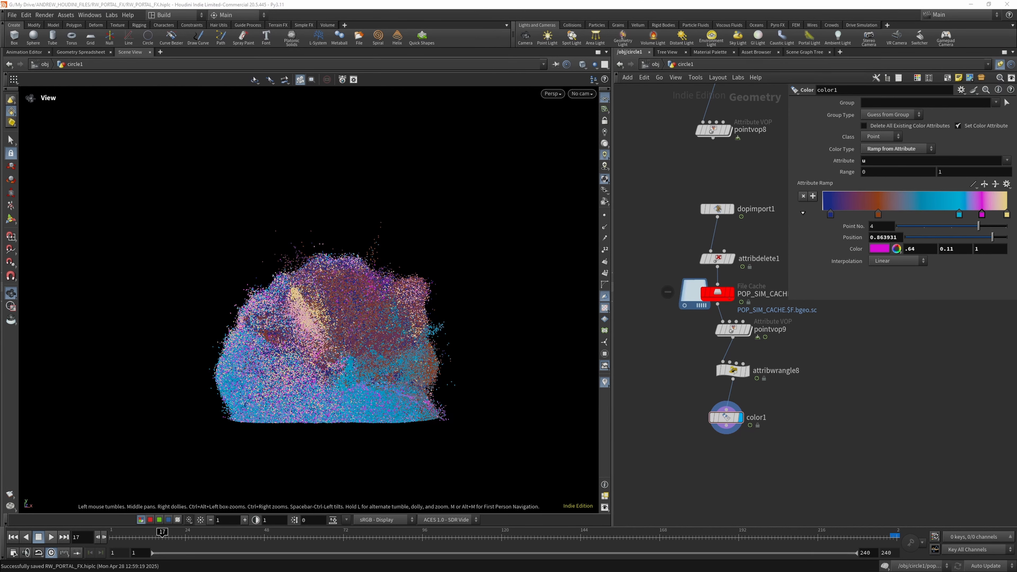
- Add a Blend Shapes node below color1 in the network
{"action": "key", "text": "Tab"}
{"action": "type", "text": "b"}
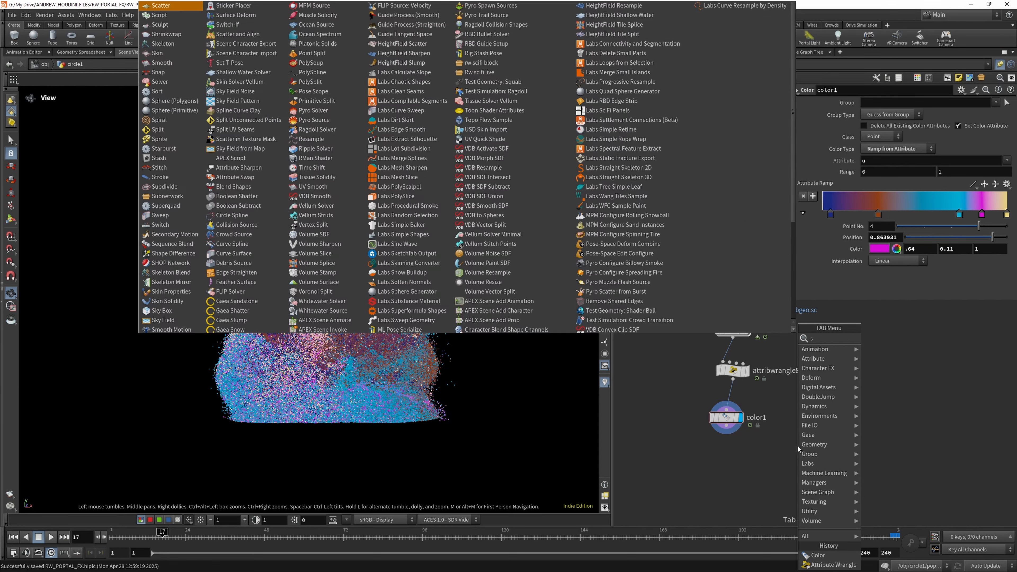
{"action": "type", "text": "lend"}
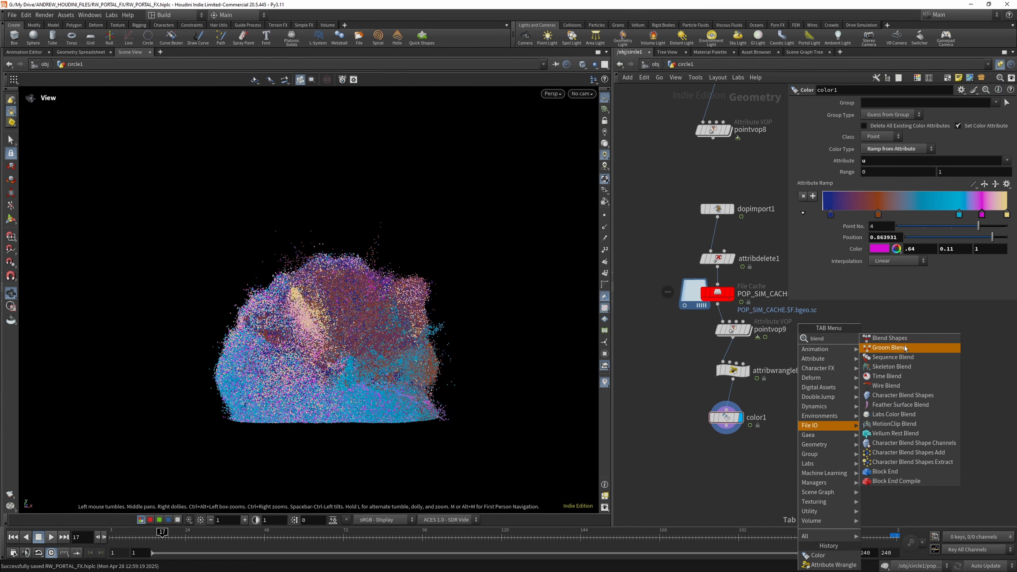
{"action": "left_click", "coordinate": [882, 339]}
{"action": "left_click", "coordinate": [765, 488]}
- Wire color1 into the first and attribwrangle8 into the second input of the Blend Shapes node, and display its result
{"action": "left_click_drag", "start_coordinate": [726, 425], "coordinate": [758, 479]}
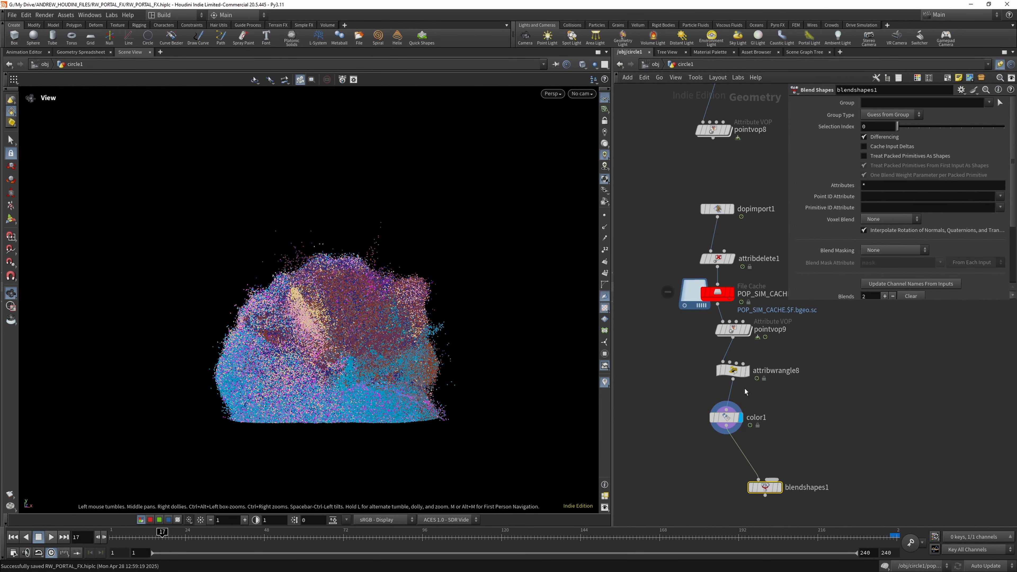
{"action": "left_click_drag", "start_coordinate": [732, 380], "coordinate": [758, 471]}
{"action": "left_click_drag", "start_coordinate": [727, 418], "coordinate": [679, 417]}
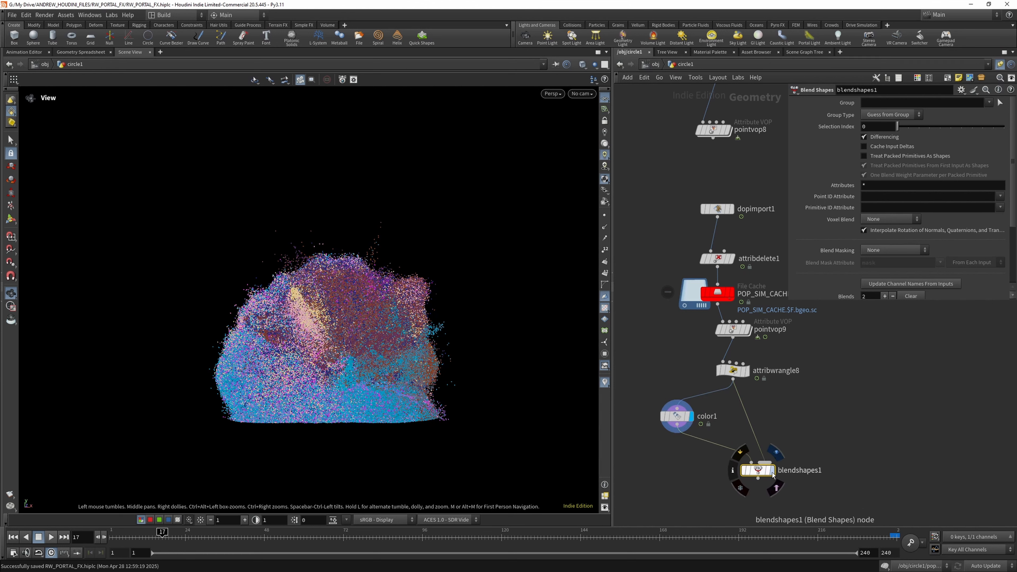
{"action": "key", "text": "r"}
{"action": "left_click", "coordinate": [759, 472]}
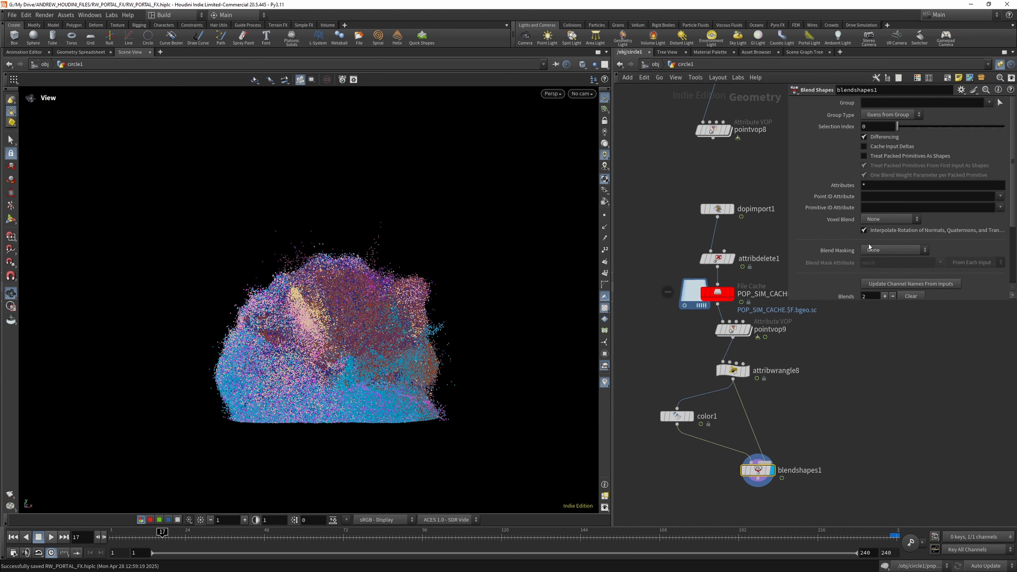
- Set the Blend Shapes group type to Points and the blend1 weight to 0.329
{"action": "left_click", "coordinate": [881, 118]}
{"action": "left_click", "coordinate": [880, 120]}
{"action": "left_click", "coordinate": [880, 120]}
{"action": "left_click", "coordinate": [881, 156]}
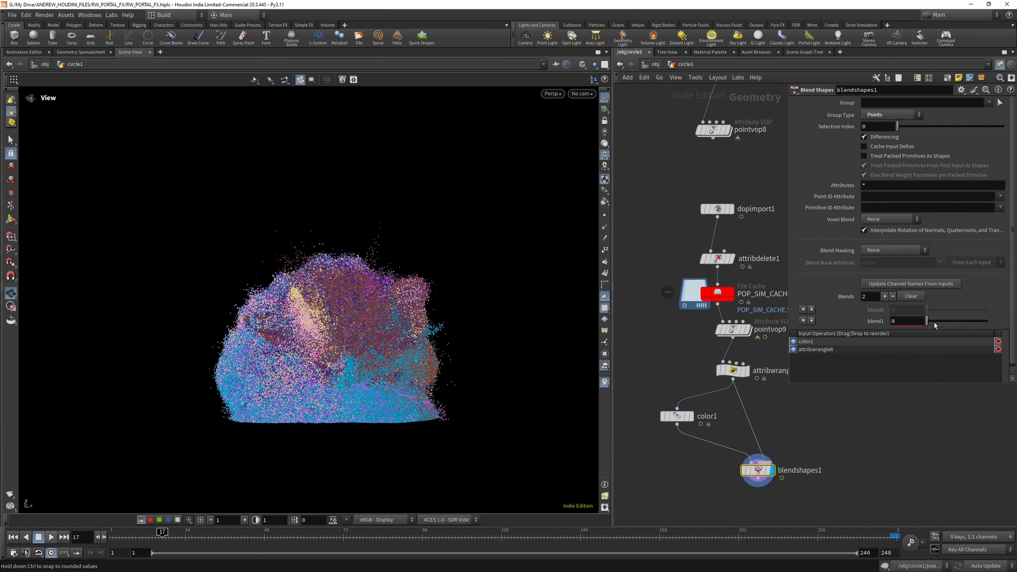
{"action": "mouse_move", "coordinate": [935, 325]}
{"action": "left_mouse_down"}
{"action": "mouse_move", "coordinate": [969, 322]}
{"action": "mouse_move", "coordinate": [927, 322]}
{"action": "mouse_move", "coordinate": [947, 332]}
{"action": "left_mouse_up"}
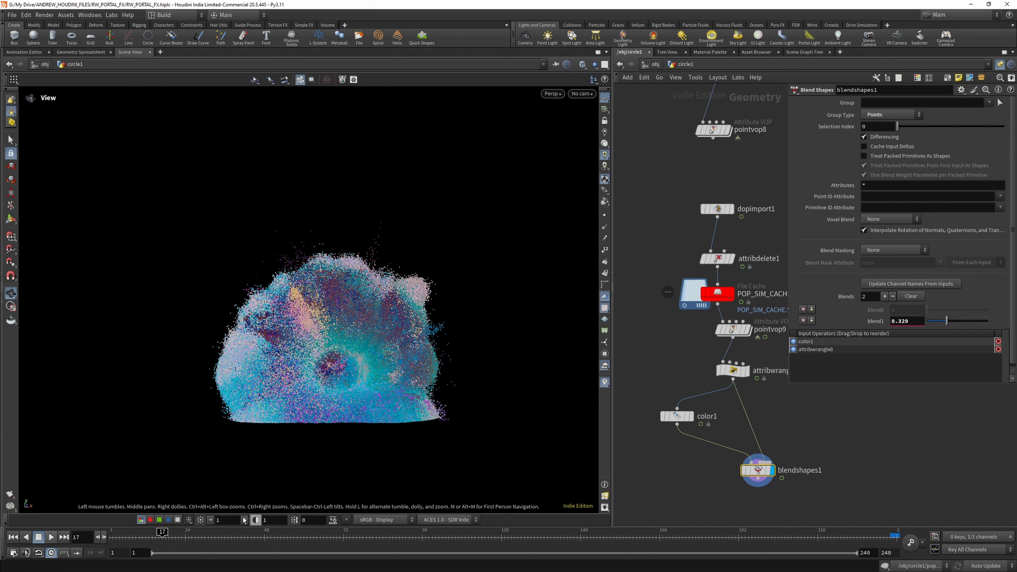
- Play the blended particle colours from the first frame, save the scene during playback, and stop the playback
{"action": "left_click_drag", "start_coordinate": [146, 529], "coordinate": [112, 532]}
{"action": "left_click", "coordinate": [51, 536]}
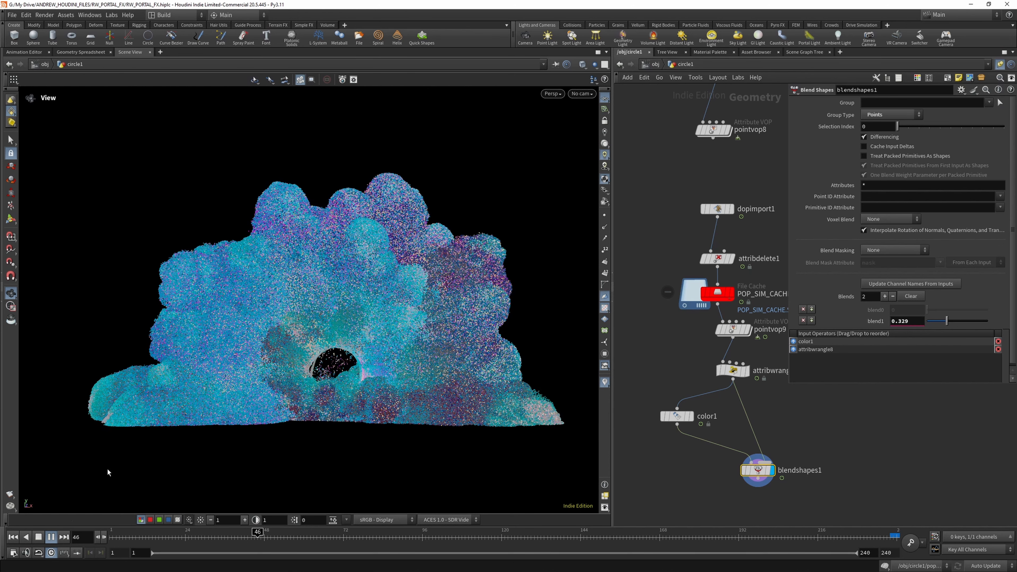
{"action": "left_click", "coordinate": [12, 15]}
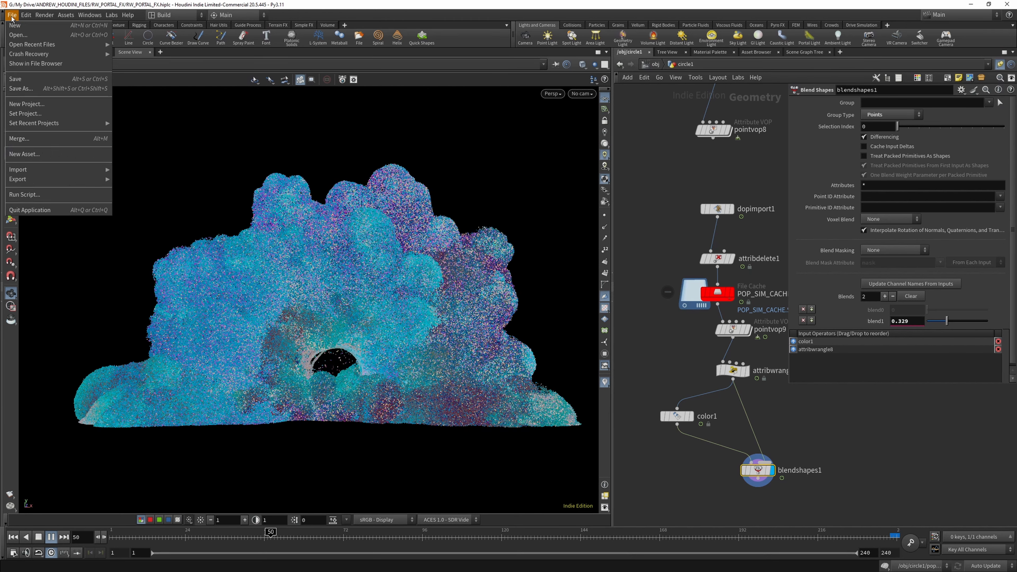
{"action": "left_click", "coordinate": [26, 79]}
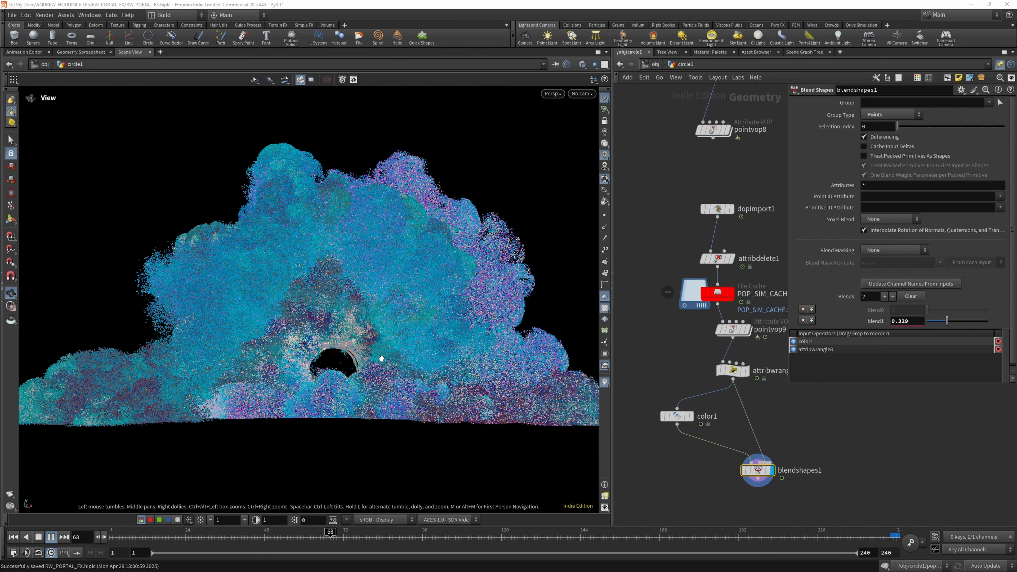
{"action": "left_click", "coordinate": [12, 15]}
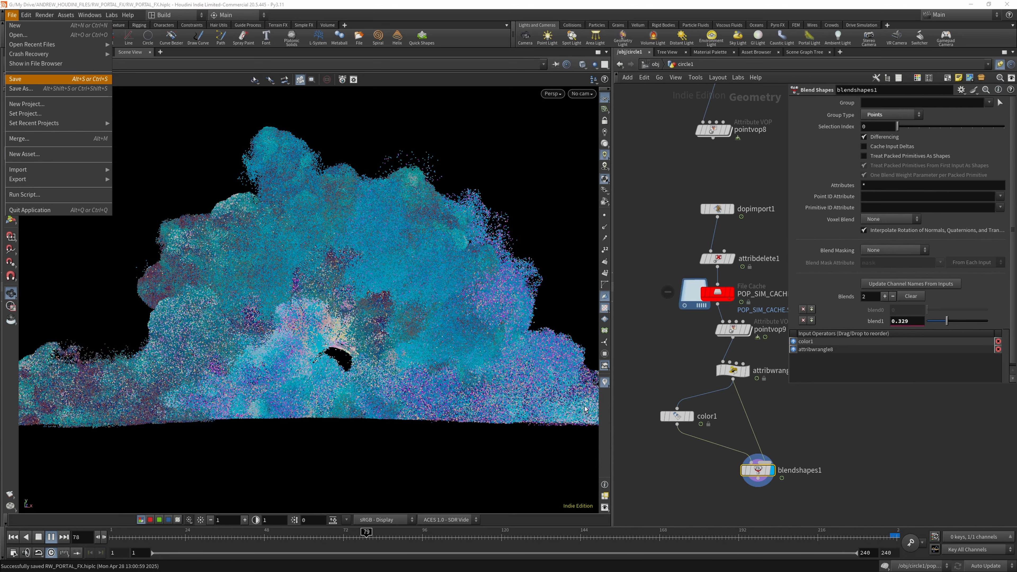
{"action": "left_click", "coordinate": [15, 79]}
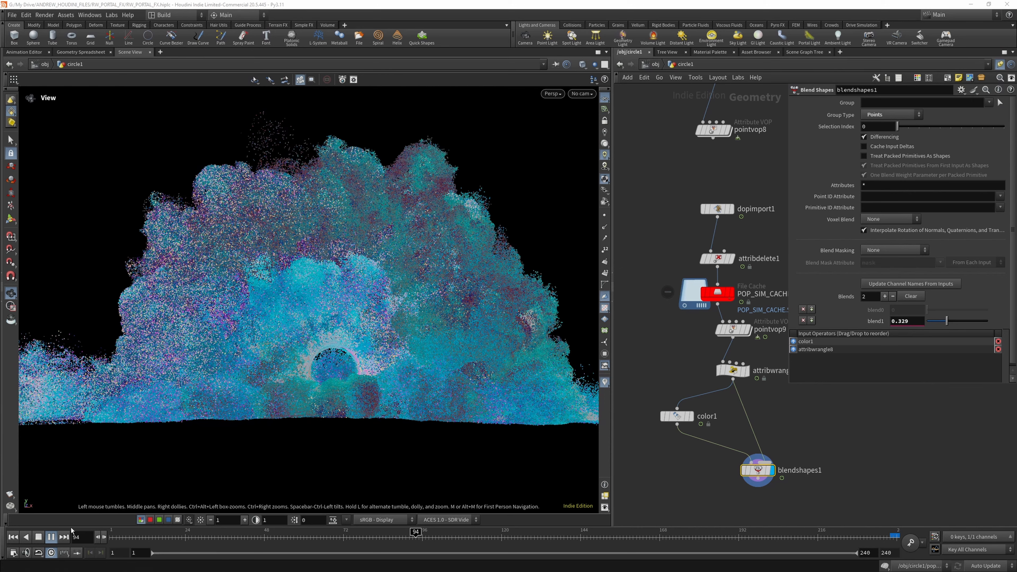
{"action": "left_click", "coordinate": [43, 536]}
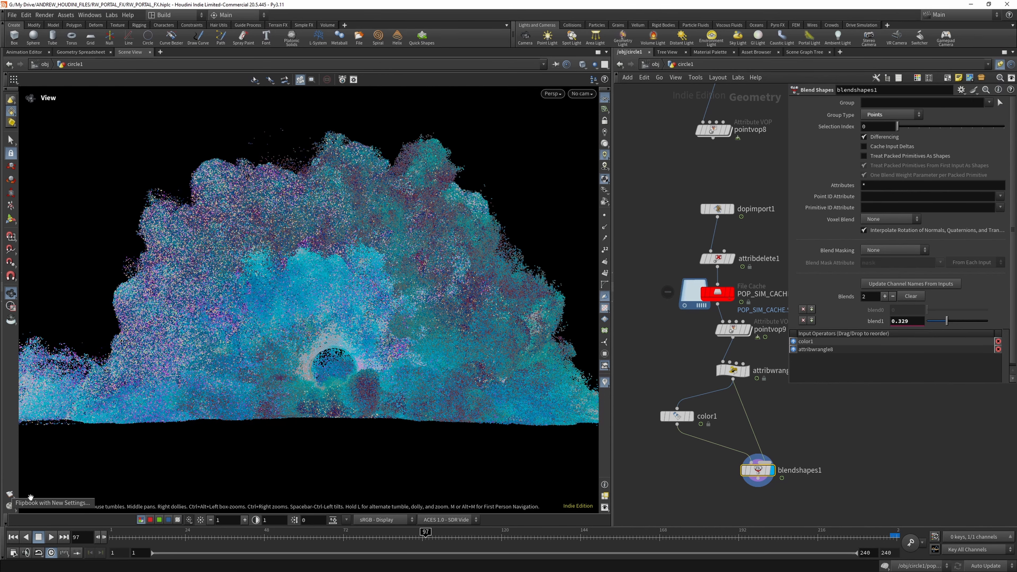
- Render a viewport flipbook of the blended particles, enlarge the flipbook viewer to full screen and play the sequence
{"action": "left_click", "coordinate": [10, 505]}
{"action": "left_click", "coordinate": [146, 560]}
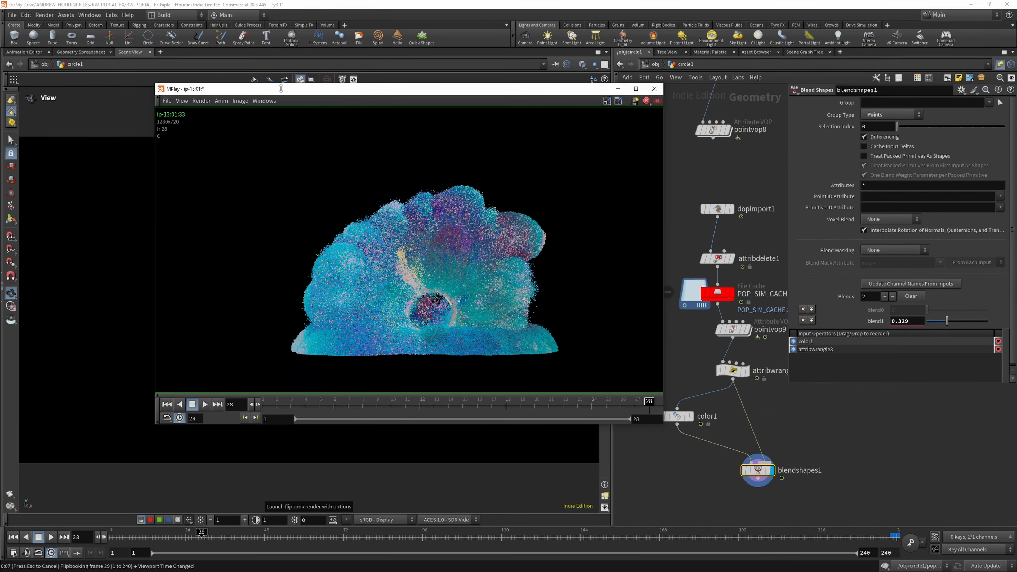
{"action": "left_click", "coordinate": [636, 89]}
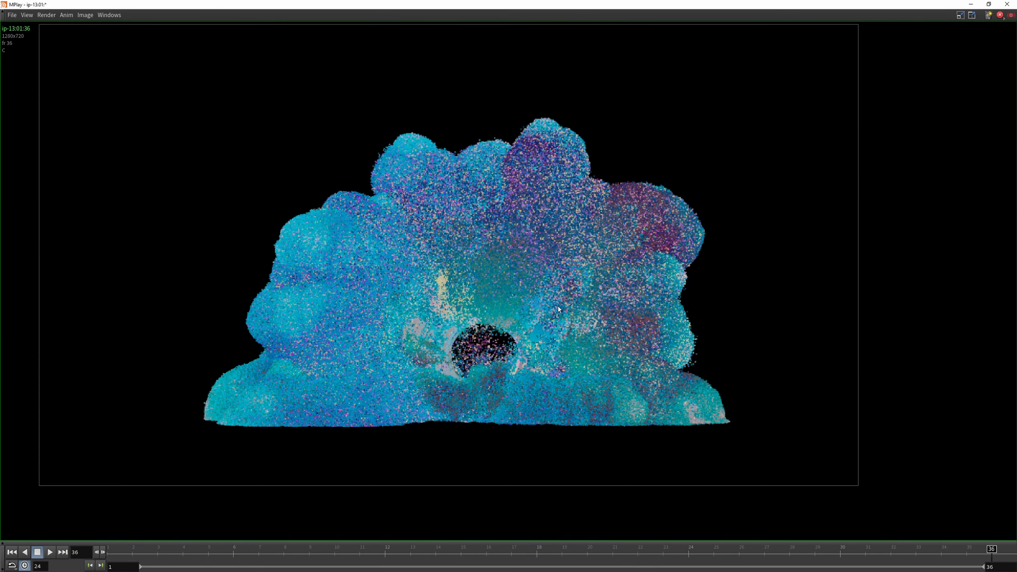
{"action": "left_click", "coordinate": [49, 552]}
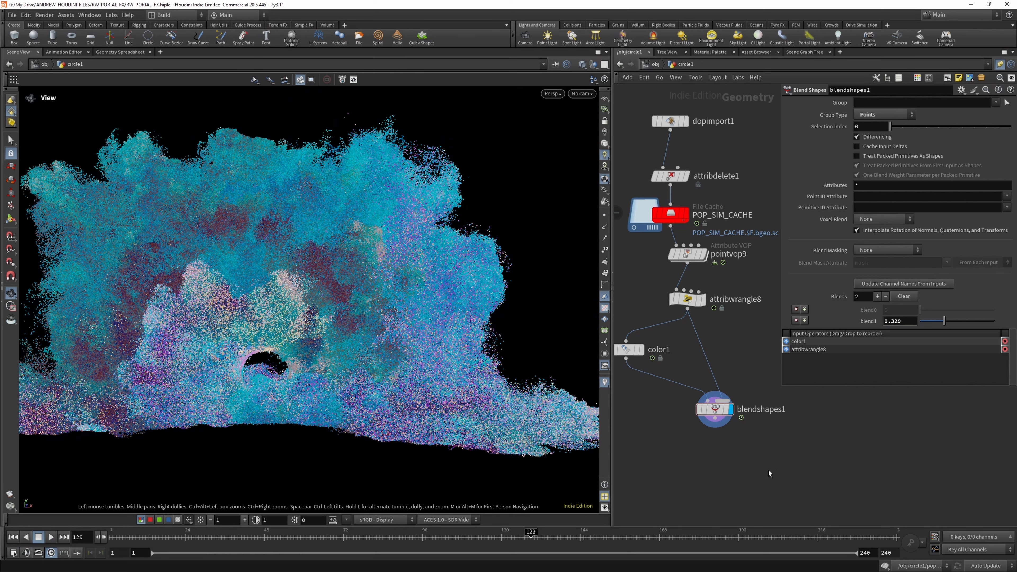
- Add a Copy to Points node below blendshapes1 in the network
{"action": "key", "text": "Tab"}
{"action": "key", "text": "Tab"}
{"action": "key", "text": "c"}
{"action": "key", "text": "o"}
{"action": "key", "text": "p"}
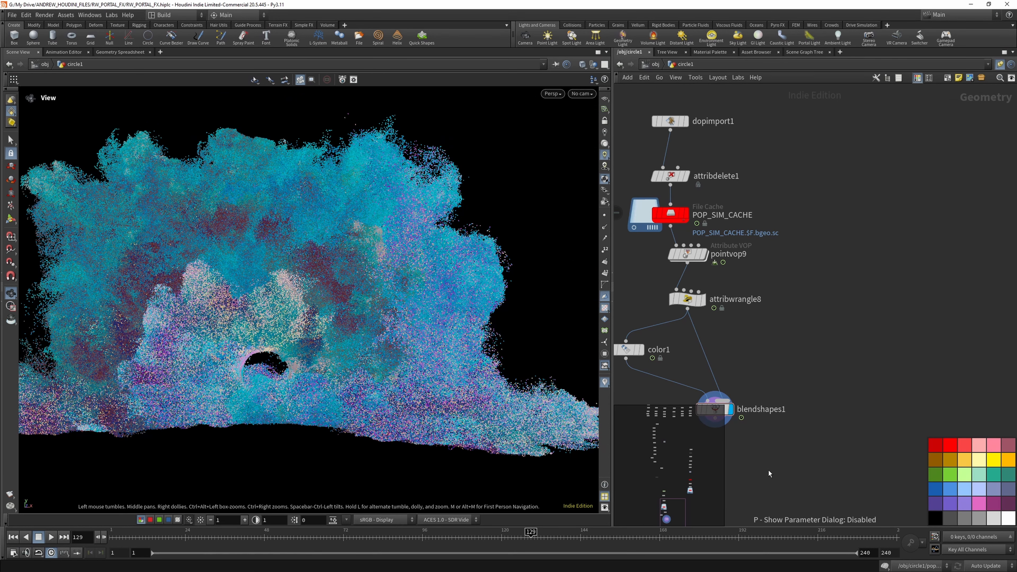
{"action": "scroll", "coordinate": [808, 350], "scroll_direction": "down", "scroll_amount": 4}
{"action": "scroll", "coordinate": [780, 391], "scroll_direction": "up", "scroll_amount": 4}
{"action": "key", "text": "Tab"}
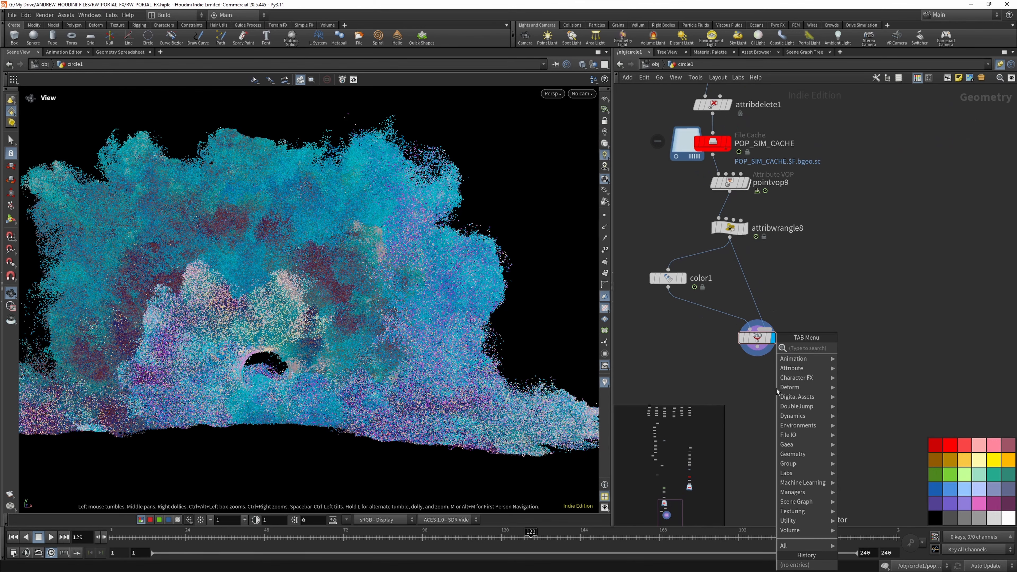
{"action": "type", "text": "cop"}
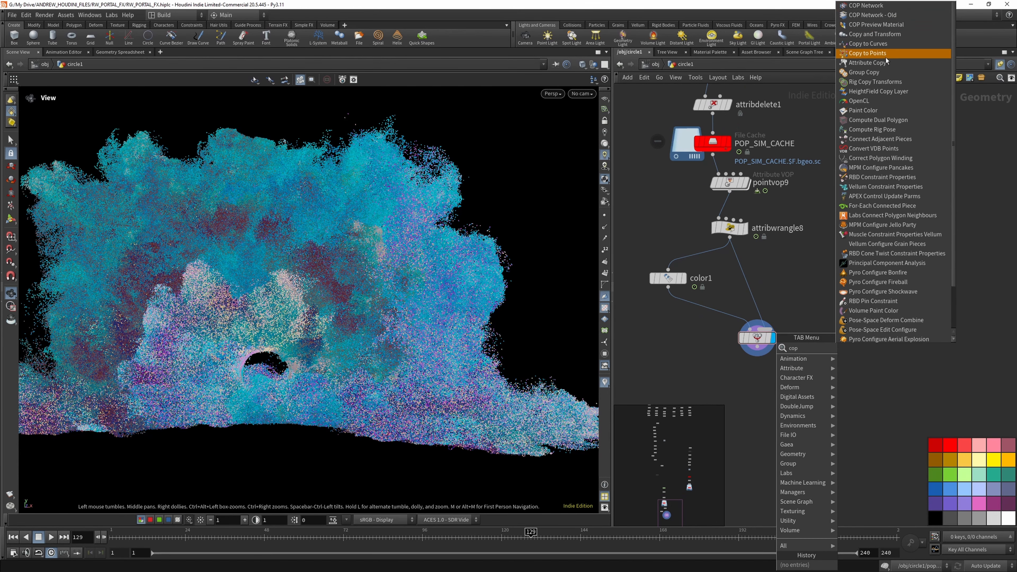
{"action": "left_click", "coordinate": [867, 53]}
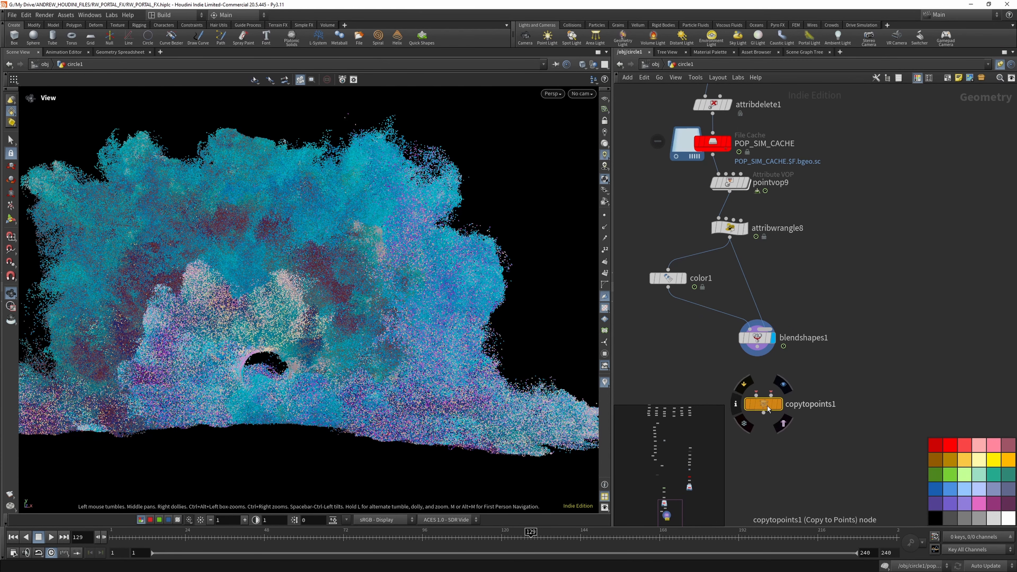
- Enable Pack and Instance on copytopoints1 and wire blendshapes1 into its second input
{"action": "scroll", "coordinate": [834, 267], "scroll_direction": "up", "scroll_amount": 3}
{"action": "key", "text": "p"}
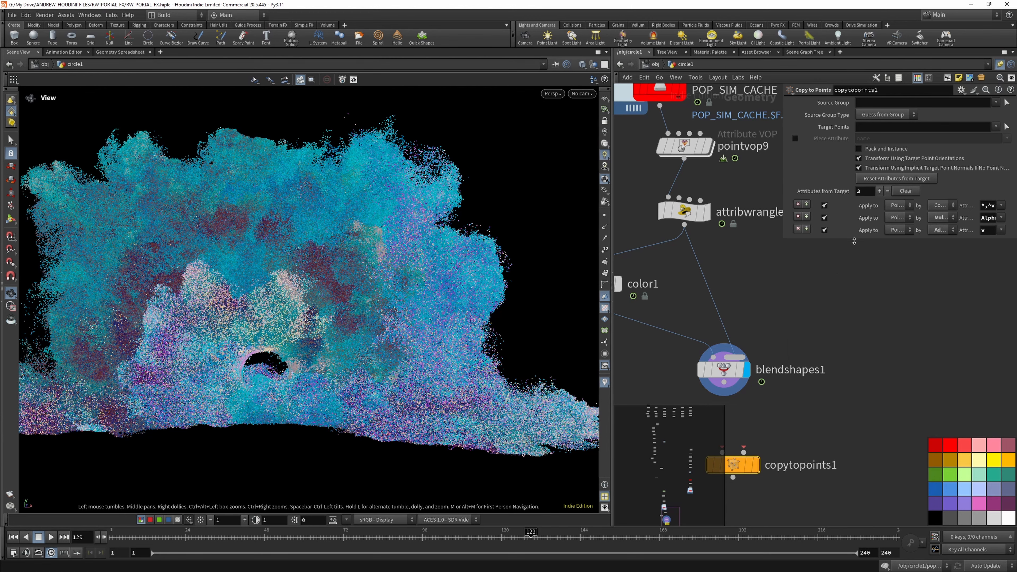
{"action": "left_click_drag", "start_coordinate": [853, 240], "coordinate": [853, 299]}
{"action": "left_click", "coordinate": [858, 148]}
{"action": "key", "text": "f"}
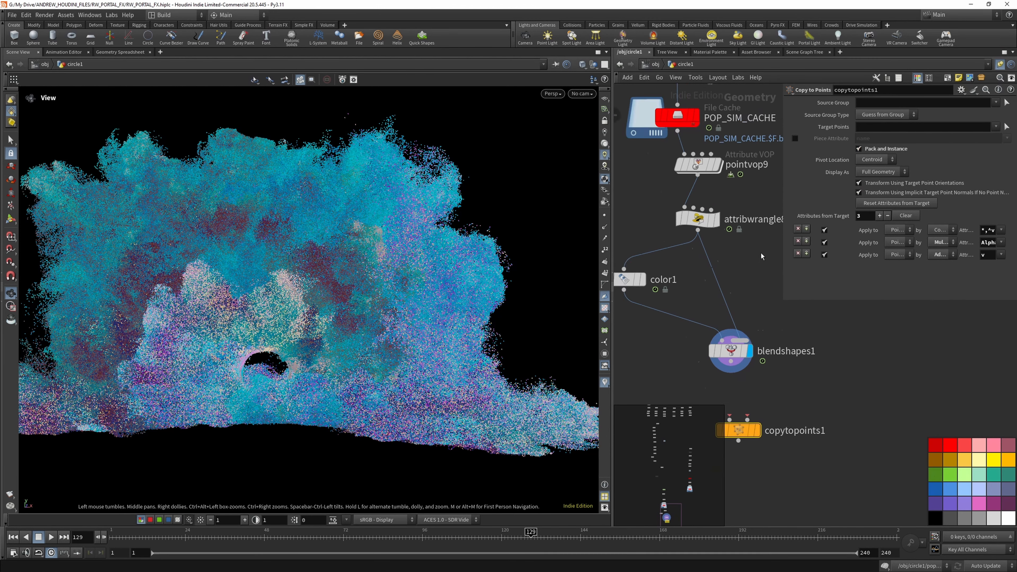
{"action": "scroll", "coordinate": [741, 308], "scroll_direction": "down", "scroll_amount": 3}
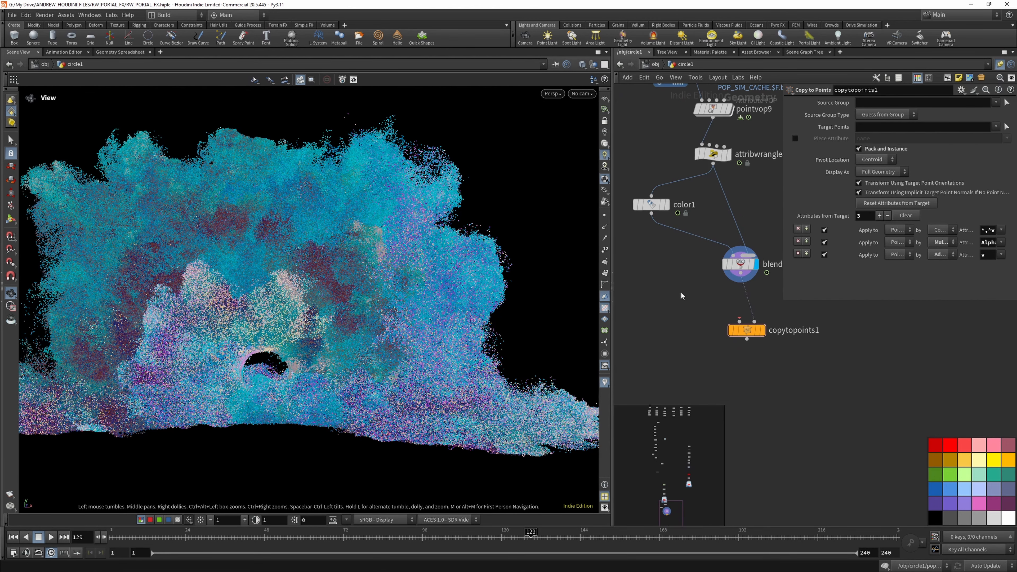
- Add a polygon Sphere node, wire it into the first input of copytopoints1, and display the copied result
{"action": "key", "text": "Tab"}
{"action": "type", "text": "sph"}
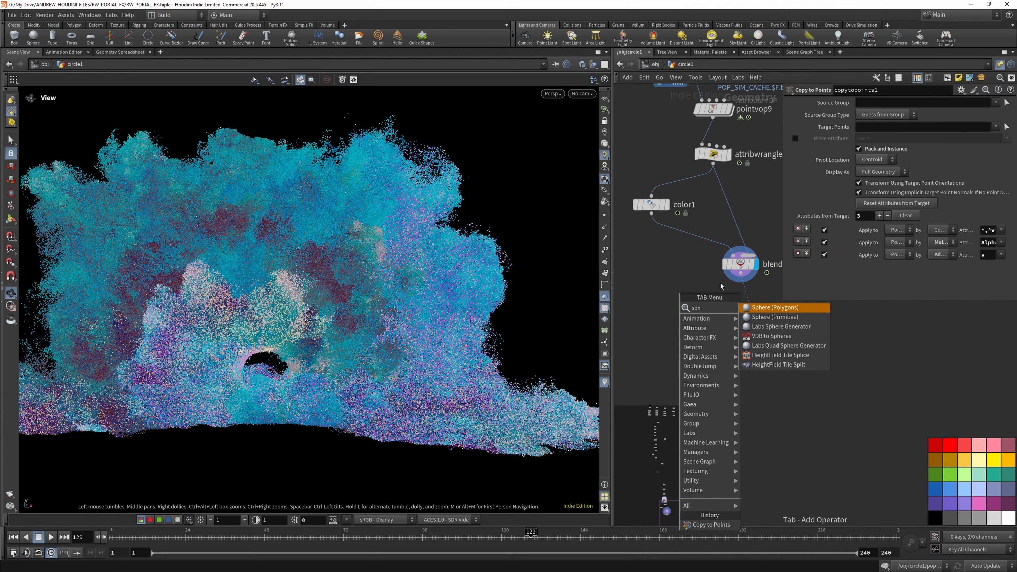
{"action": "key", "text": "Return"}
{"action": "left_click", "coordinate": [680, 287]}
{"action": "left_click_drag", "start_coordinate": [680, 296], "coordinate": [746, 330]}
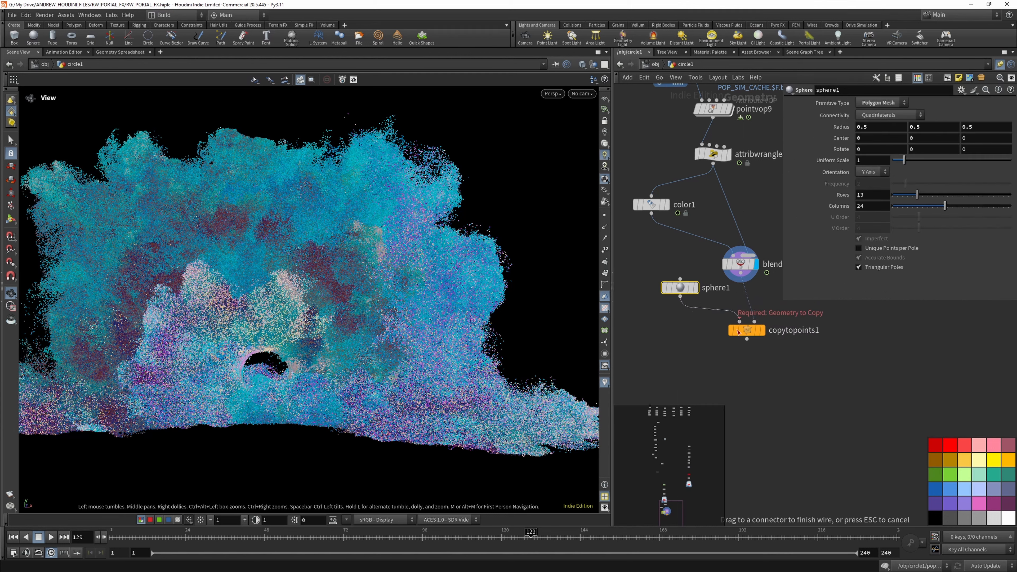
{"action": "left_click", "coordinate": [763, 335]}
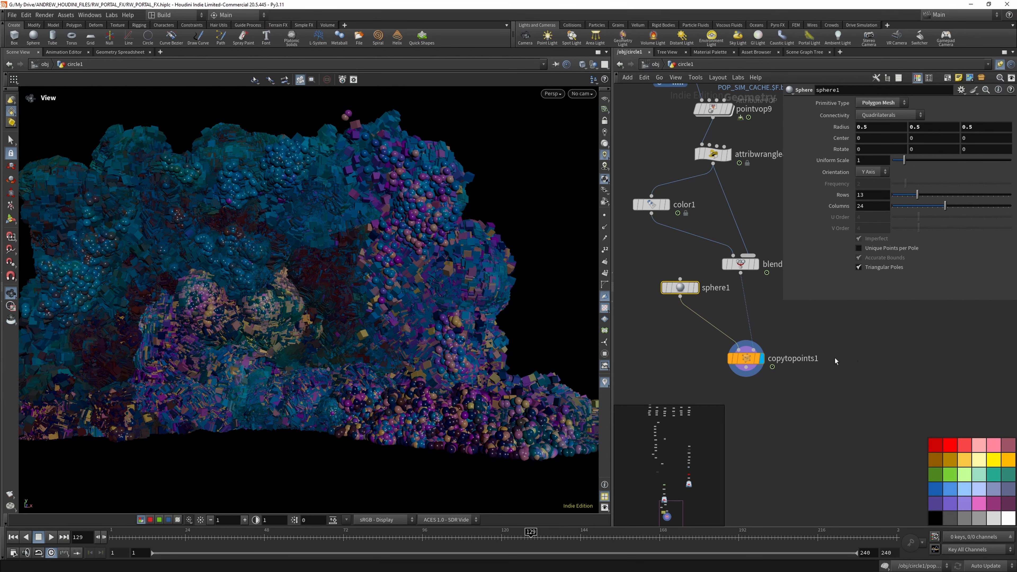
{"action": "left_click", "coordinate": [804, 331]}
{"action": "key", "text": "Tab"}
{"action": "type", "text": "wran"}
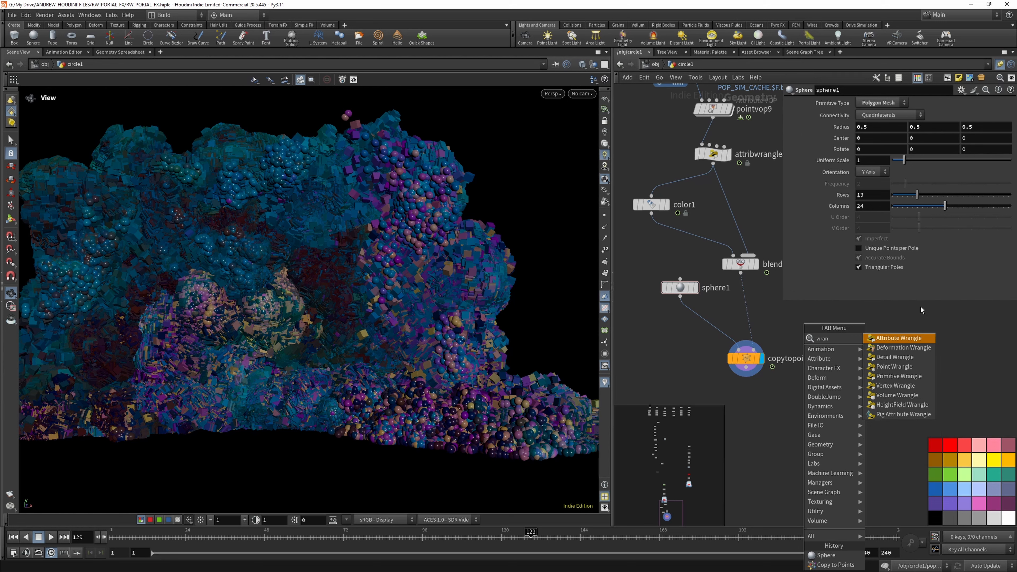
{"action": "left_click", "coordinate": [899, 338]}
{"action": "left_click", "coordinate": [744, 308]}
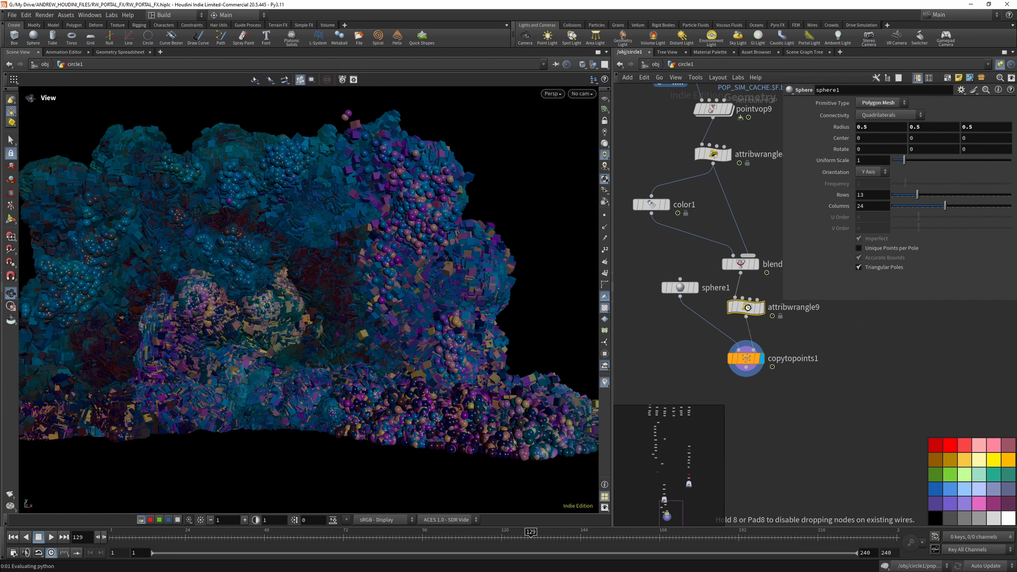
{"action": "left_click", "coordinate": [961, 90]}
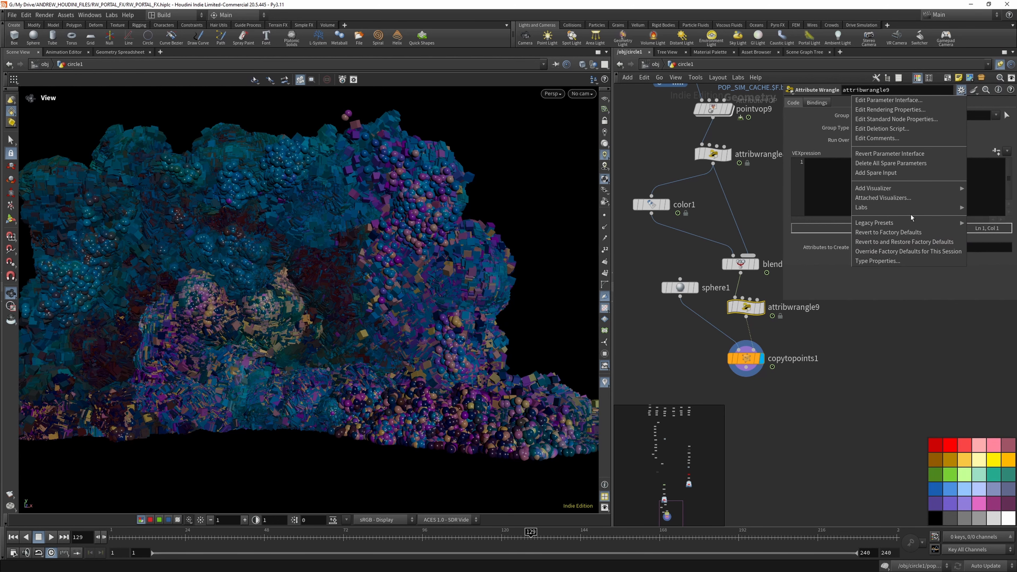
{"action": "left_click", "coordinate": [817, 259]}
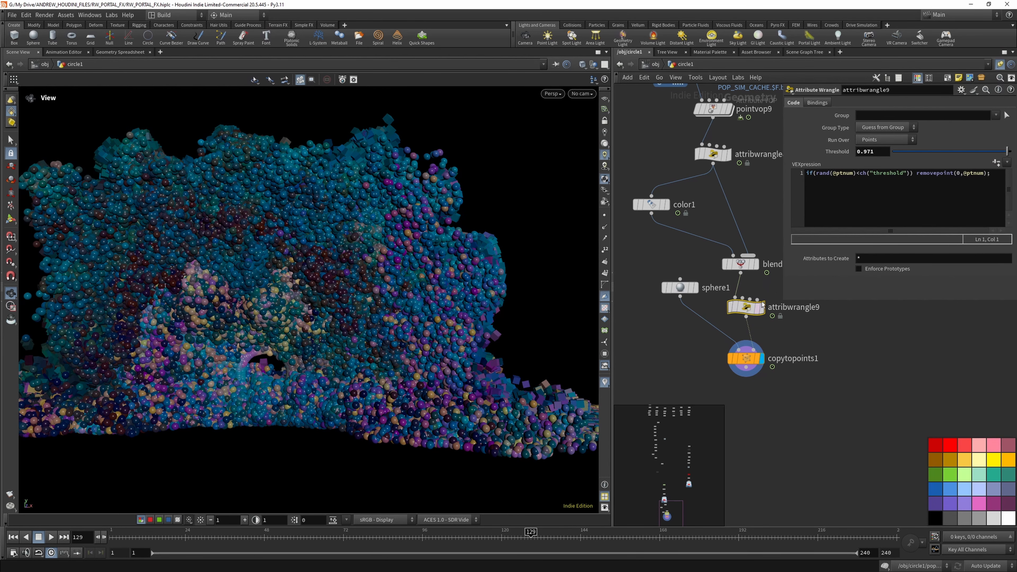
- Move copytopoints1 and sphere1 further away from attribwrangle9 to make room for another node
{"action": "scroll", "coordinate": [775, 348], "scroll_direction": "down", "scroll_amount": 3}
{"action": "scroll", "coordinate": [758, 356], "scroll_direction": "up", "scroll_amount": 5}
{"action": "left_click_drag", "start_coordinate": [760, 352], "coordinate": [761, 412]}
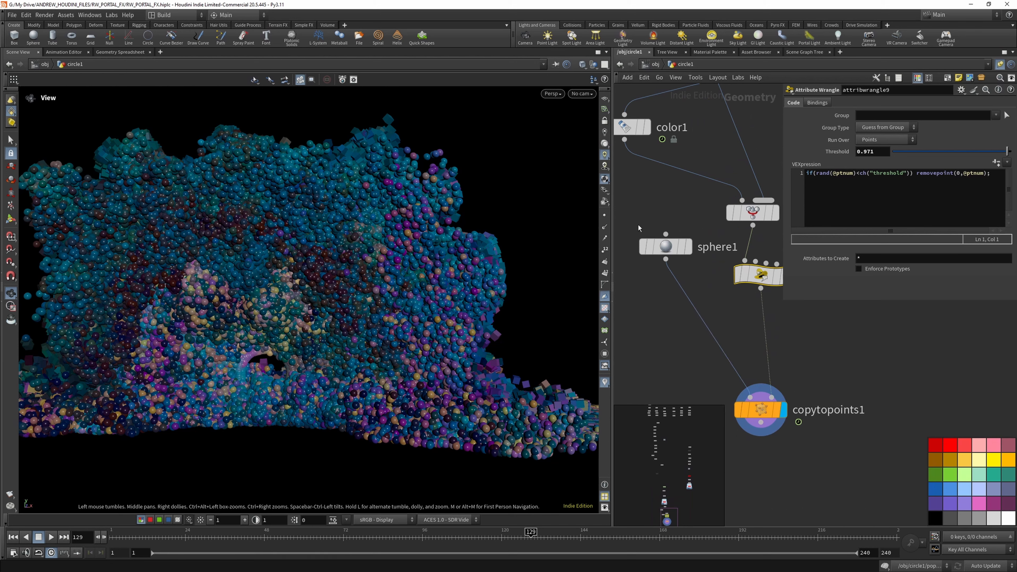
{"action": "left_click_drag", "start_coordinate": [666, 247], "coordinate": [636, 303]}
{"action": "scroll", "coordinate": [705, 310], "scroll_direction": "down", "scroll_amount": 3}
{"action": "scroll", "coordinate": [763, 320], "scroll_direction": "up", "scroll_amount": 2}
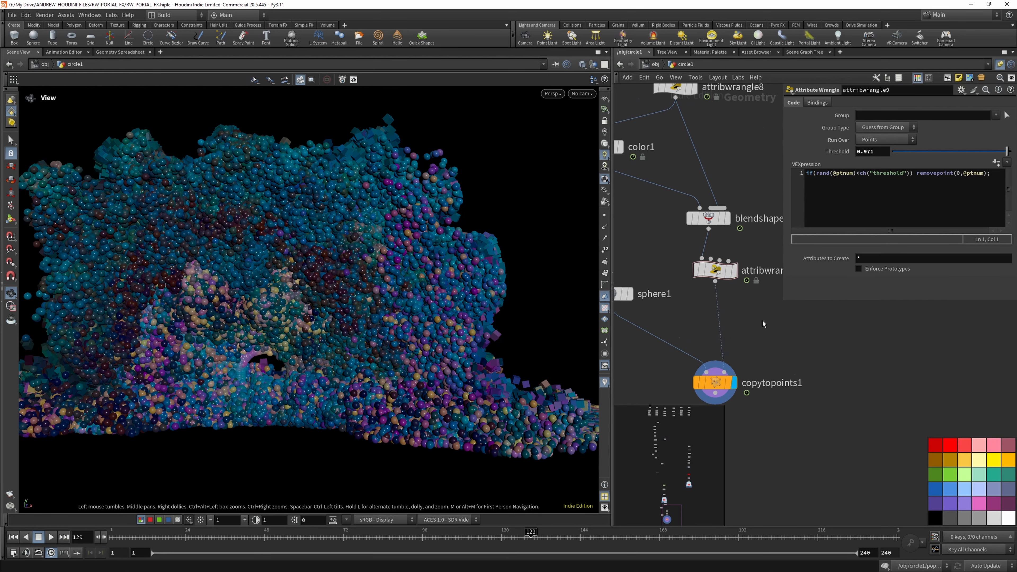
- Insert an Attribute VOP on the wire between attribwrangle9 and copytopoints1
{"action": "key", "text": "Tab"}
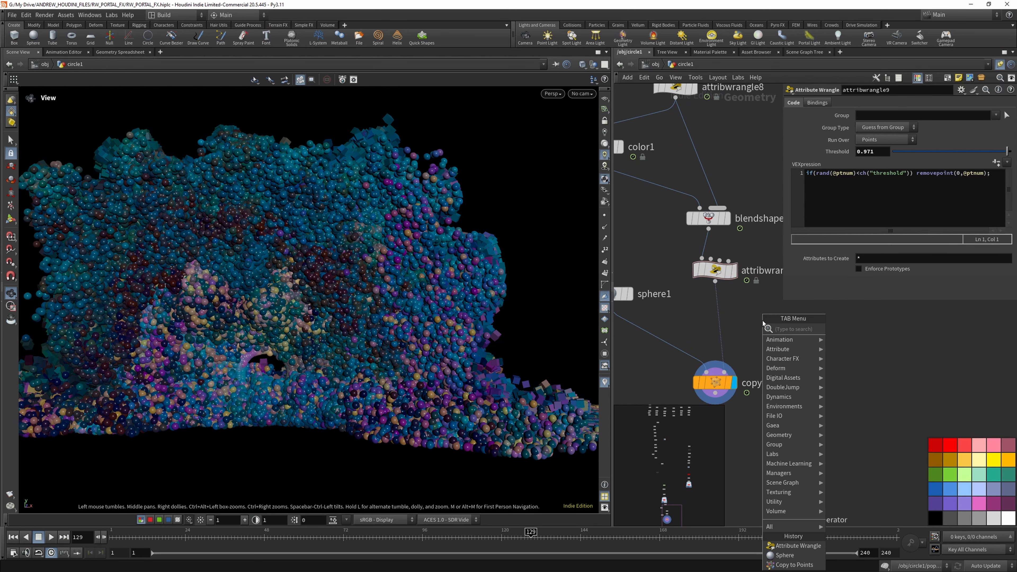
{"action": "key", "text": "Escape"}
{"action": "key", "text": "Tab"}
{"action": "type", "text": "wr"}
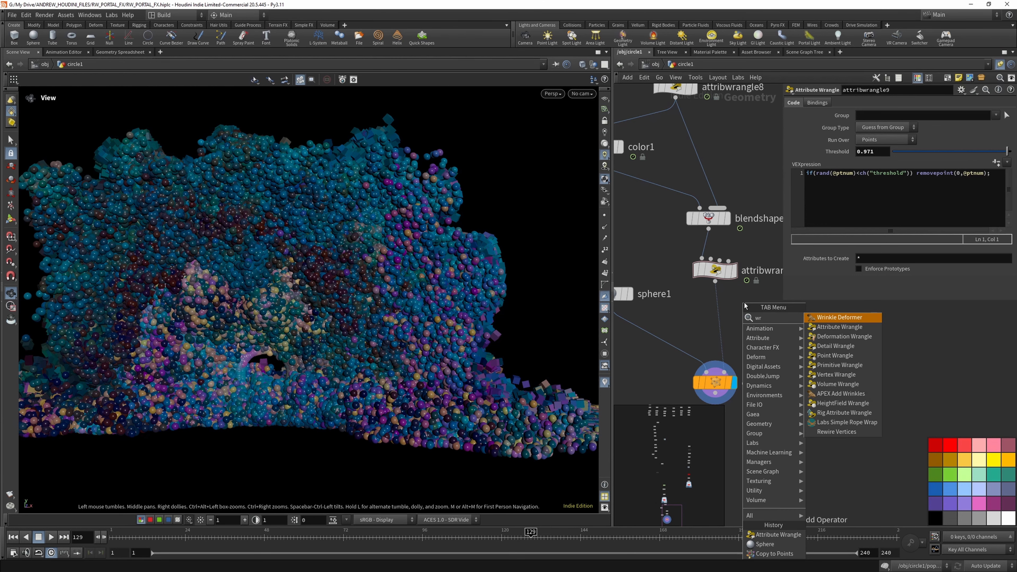
{"action": "key", "text": "BackSpace"}
{"action": "key", "text": "BackSpace"}
{"action": "type", "text": "vop"}
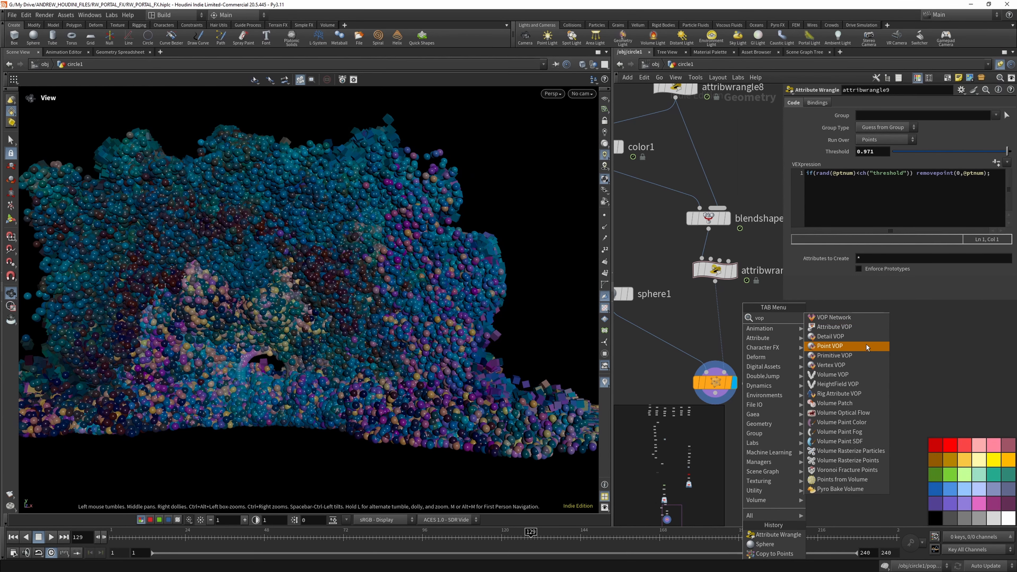
{"action": "left_click", "coordinate": [834, 327]}
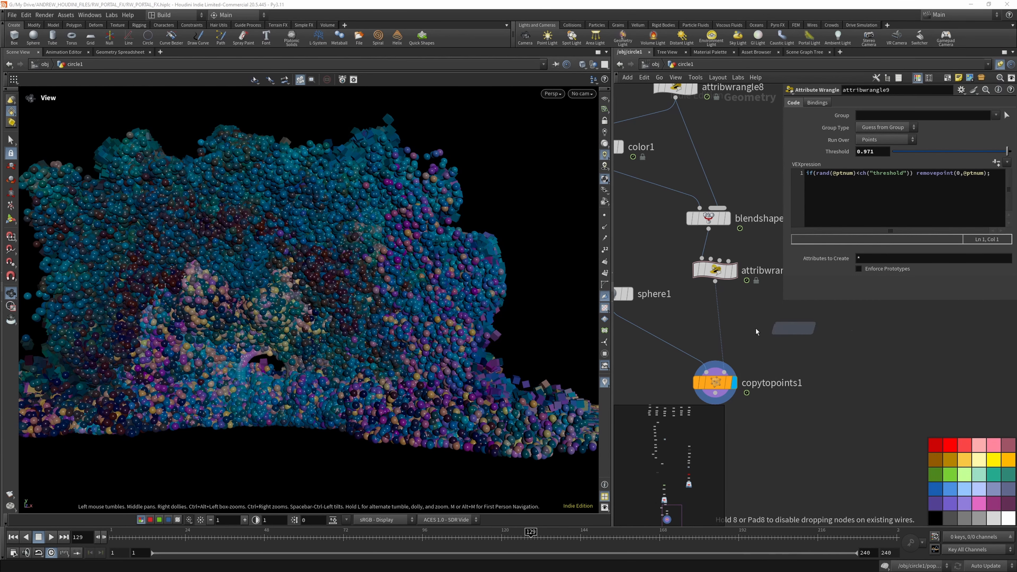
{"action": "left_click", "coordinate": [716, 314]}
- Enter the new Attribute VOP, shrink the parameter area, and move the output node away from the global parameters node
{"action": "double_click", "coordinate": [715, 315]}
{"action": "scroll", "coordinate": [695, 295], "scroll_direction": "down", "scroll_amount": 5}
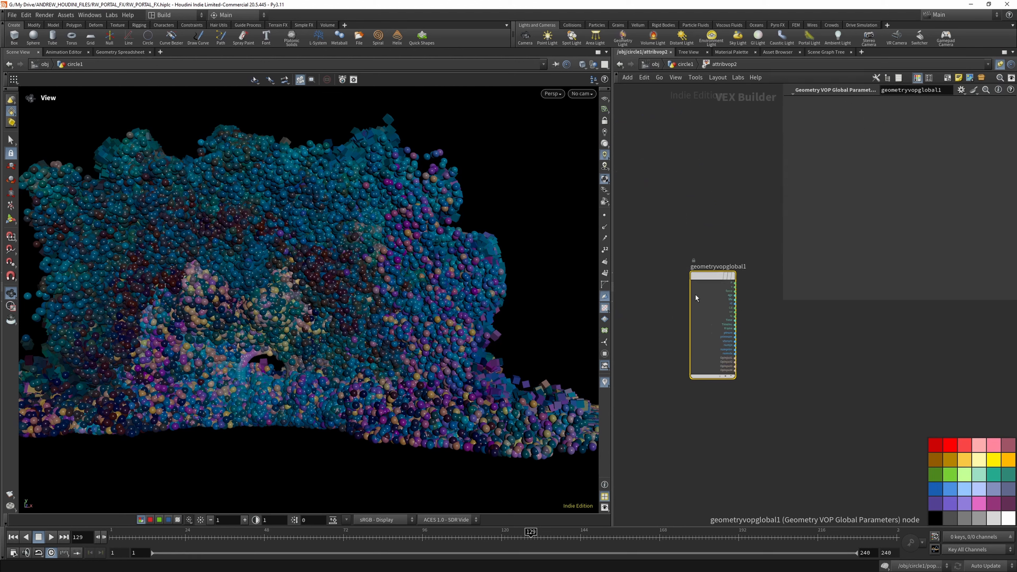
{"action": "left_click_drag", "start_coordinate": [817, 303], "coordinate": [815, 210]}
{"action": "scroll", "coordinate": [764, 272], "scroll_direction": "up", "scroll_amount": 4}
{"action": "left_click_drag", "start_coordinate": [769, 267], "coordinate": [837, 307]}
- Add a Point Cloud Find Radius node and connect the global P output to its p input
{"action": "left_click", "coordinate": [726, 318]}
{"action": "key", "text": "Tab"}
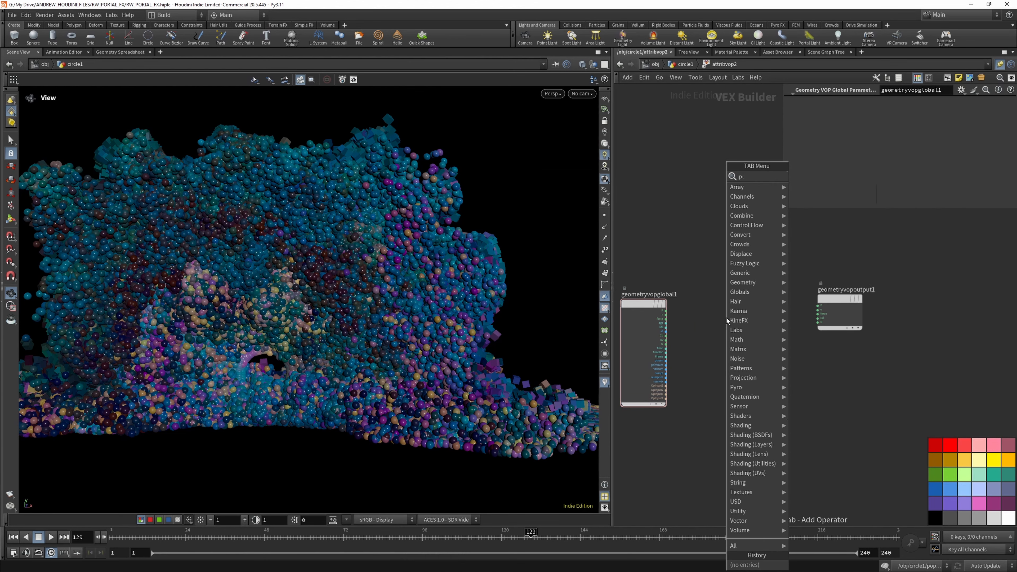
{"action": "type", "text": "pcfi"}
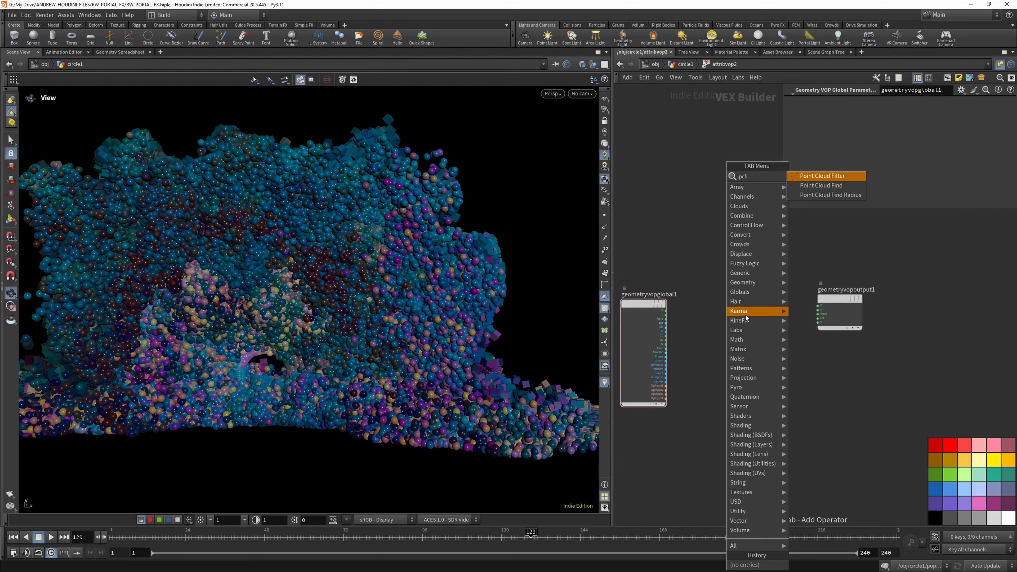
{"action": "left_click", "coordinate": [830, 186]}
{"action": "left_click", "coordinate": [746, 310]}
{"action": "scroll", "coordinate": [671, 319], "scroll_direction": "up", "scroll_amount": 5}
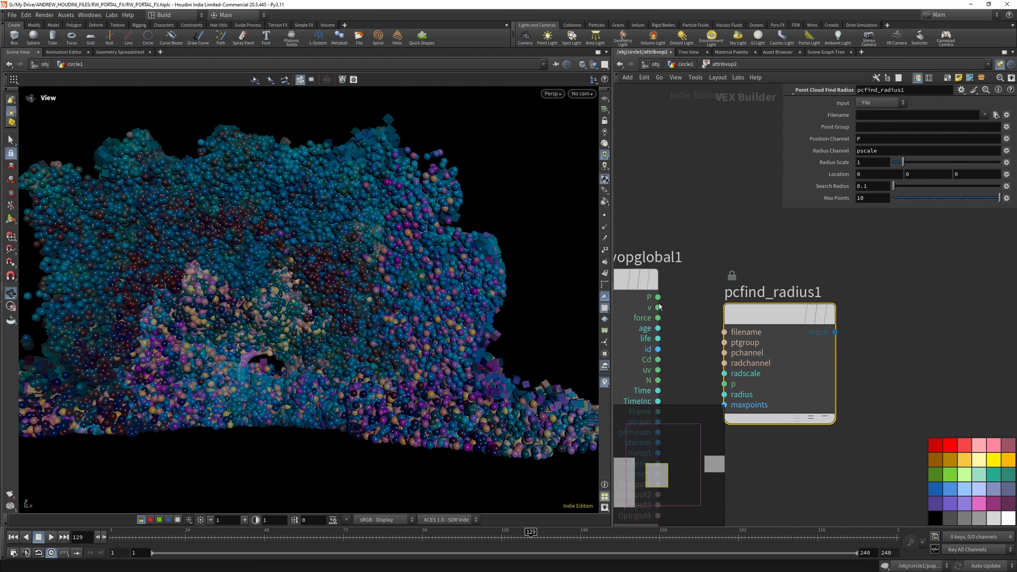
{"action": "left_click", "coordinate": [657, 296]}
{"action": "left_click", "coordinate": [723, 383]}
{"action": "scroll", "coordinate": [711, 343], "scroll_direction": "down", "scroll_amount": 3}
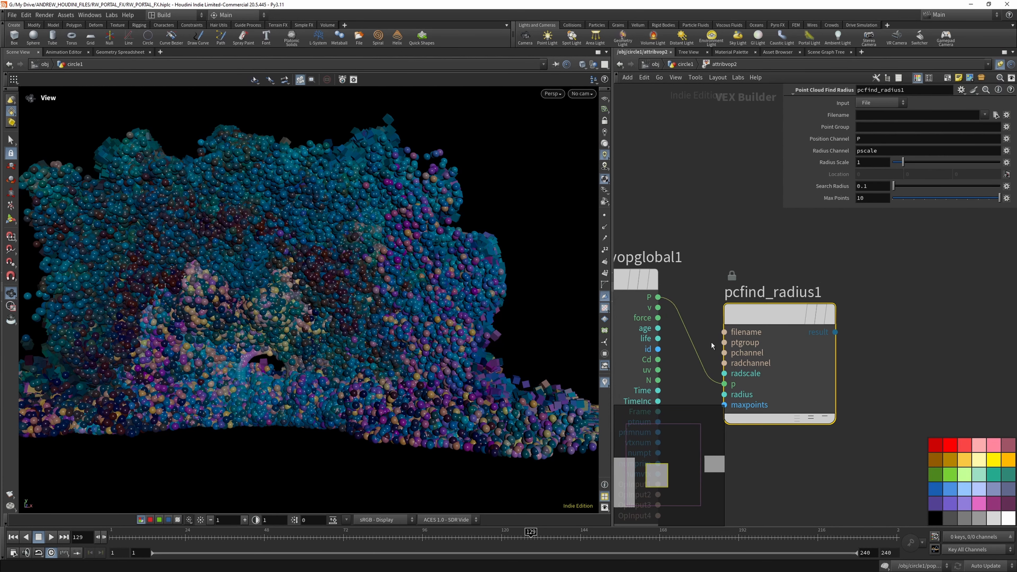
- Add a Length node after pcfind_radius1 and space it and the output node out
{"action": "key", "text": "Tab"}
{"action": "type", "text": "len"}
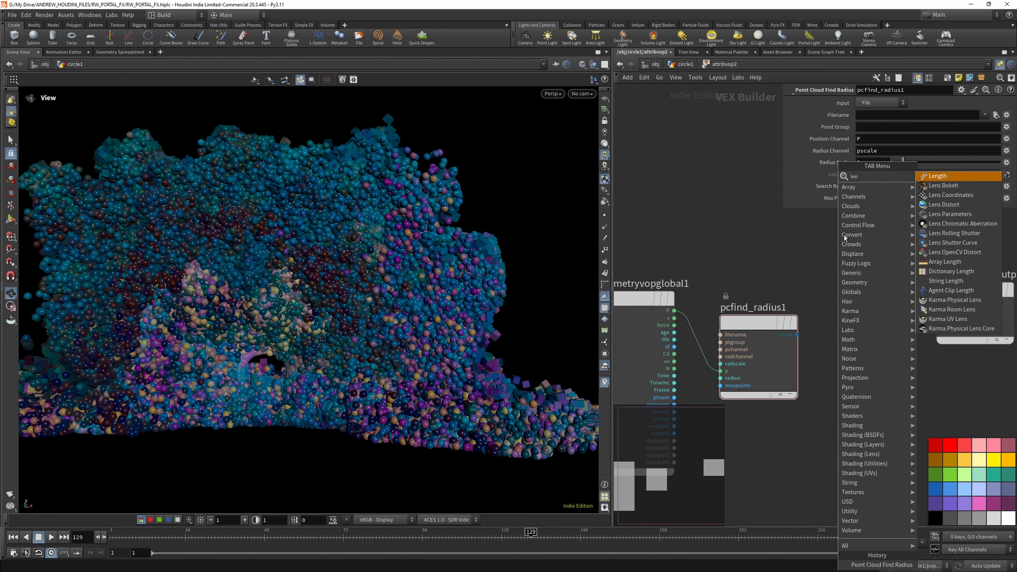
{"action": "left_click", "coordinate": [939, 177]}
{"action": "left_click", "coordinate": [854, 362]}
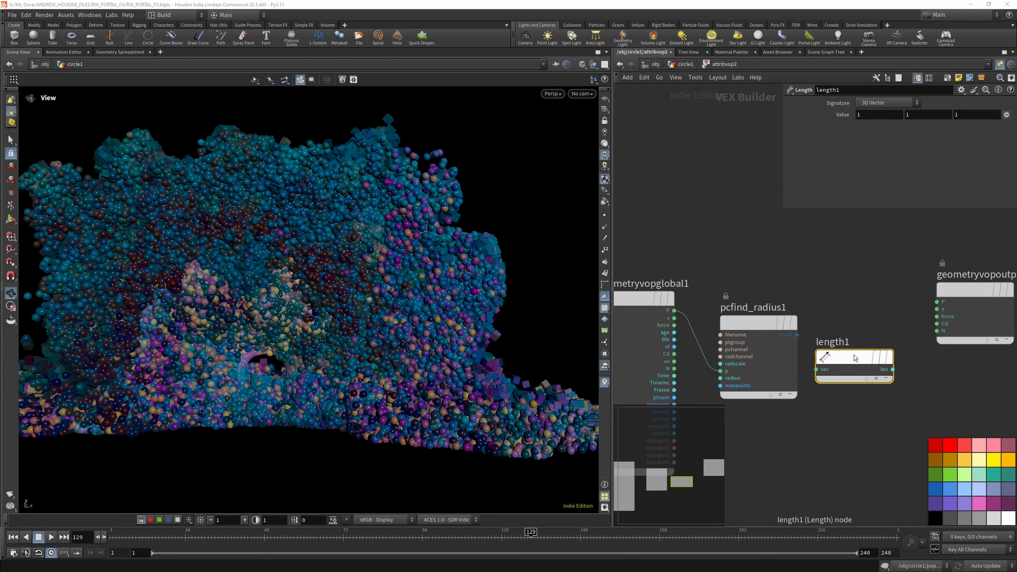
{"action": "scroll", "coordinate": [693, 321], "scroll_direction": "down", "scroll_amount": 3}
{"action": "left_click_drag", "start_coordinate": [854, 303], "coordinate": [907, 295]}
{"action": "left_click_drag", "start_coordinate": [786, 341], "coordinate": [816, 344]}
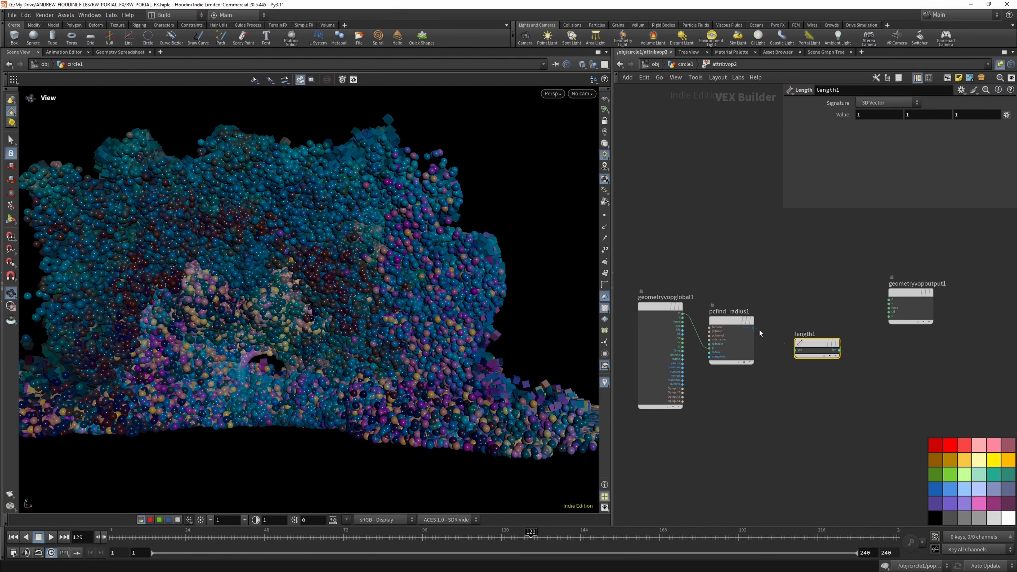
- Try to wire the result of pcfind_radius1 into length1, and set the input of pcfind_radius1 to First Input
{"action": "left_click_drag", "start_coordinate": [753, 328], "coordinate": [795, 350]}
{"action": "scroll", "coordinate": [760, 331], "scroll_direction": "up", "scroll_amount": 4}
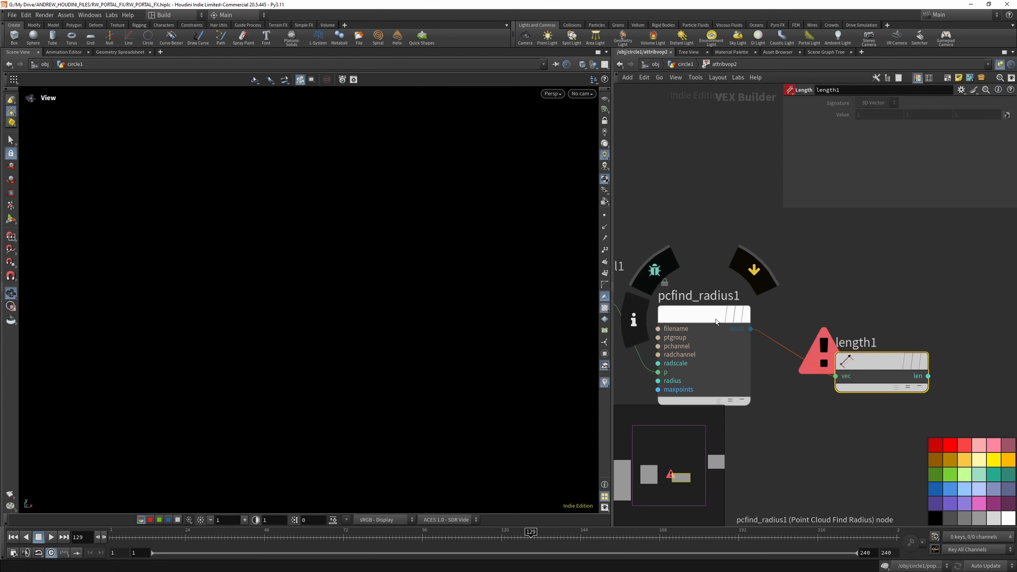
{"action": "left_click", "coordinate": [716, 319]}
{"action": "left_click", "coordinate": [878, 103]}
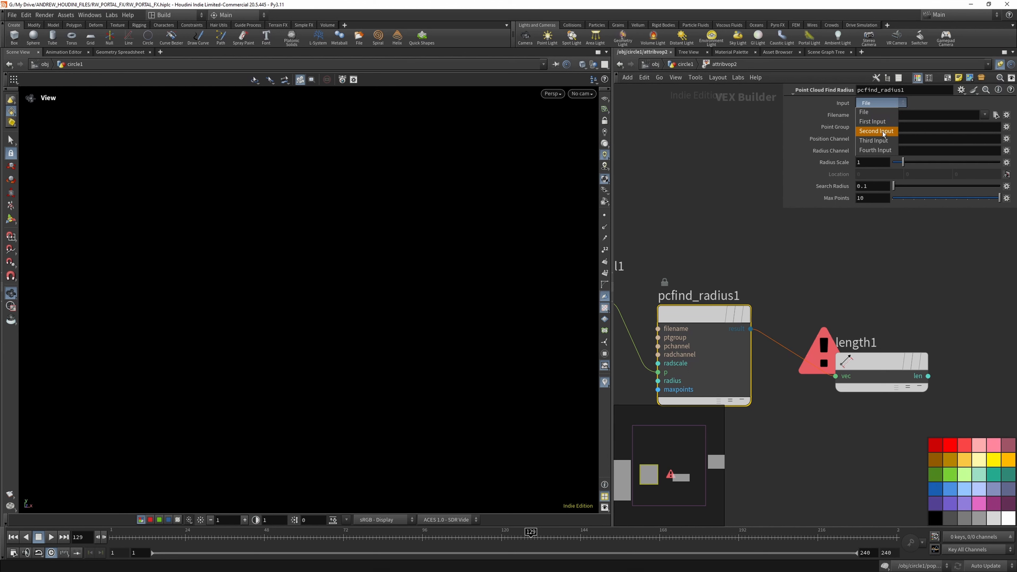
{"action": "left_click", "coordinate": [881, 121]}
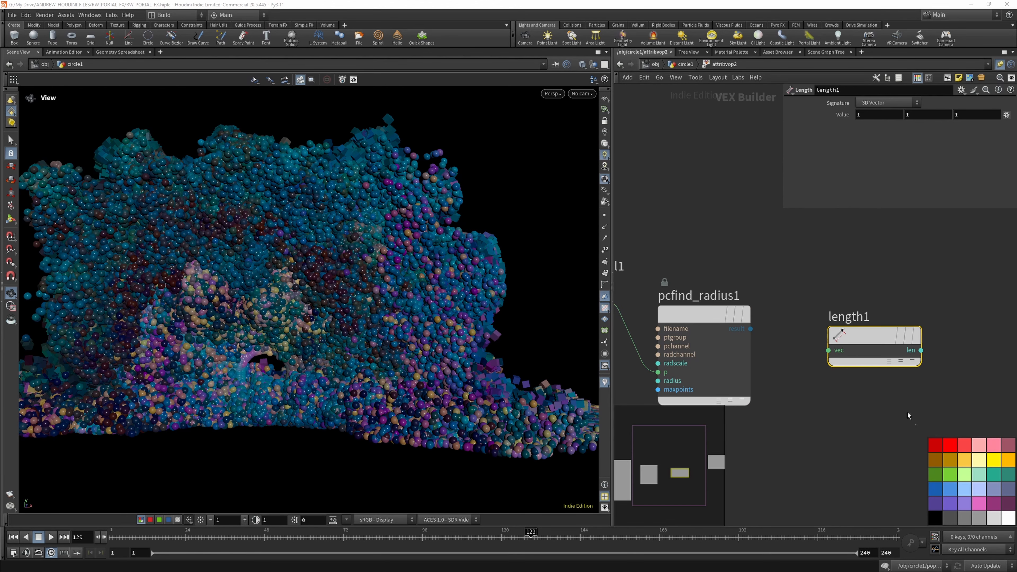
- Add an Array Length node near pcfind_radius1 and set its signature to Int Array
{"action": "key", "text": "Tab"}
{"action": "type", "text": "a"}
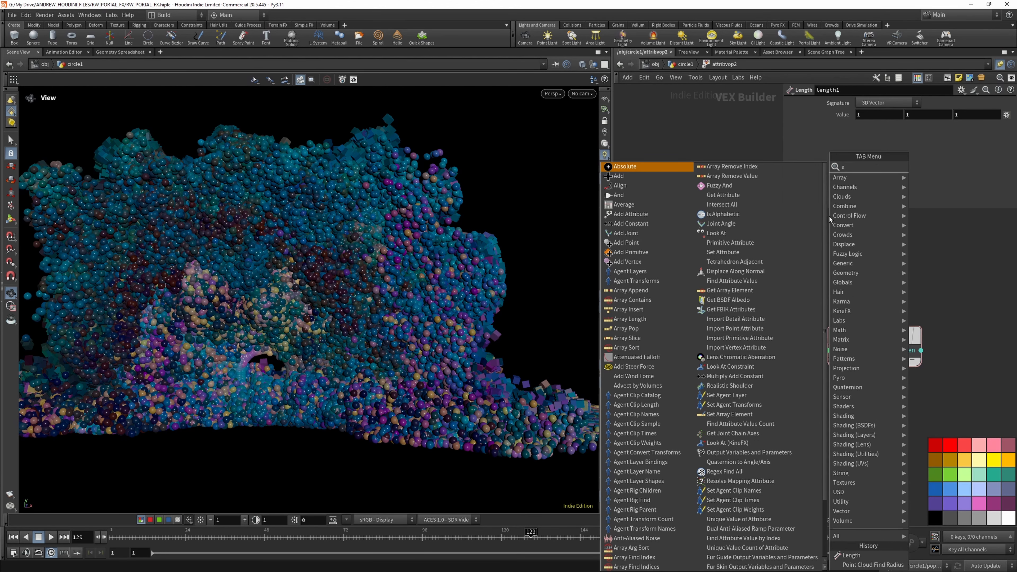
{"action": "type", "text": "rr"}
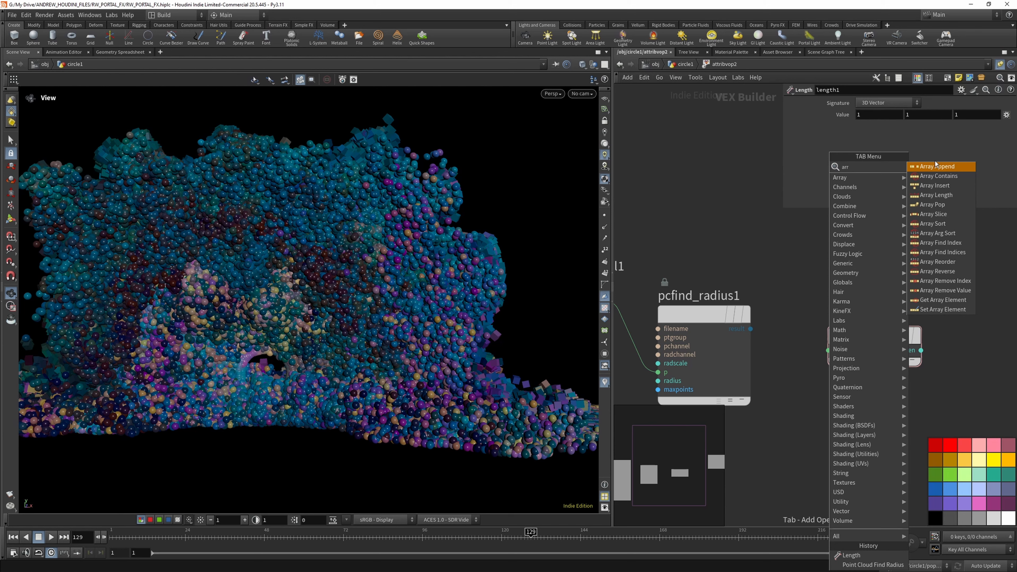
{"action": "left_click", "coordinate": [937, 195]}
{"action": "left_click", "coordinate": [818, 257]}
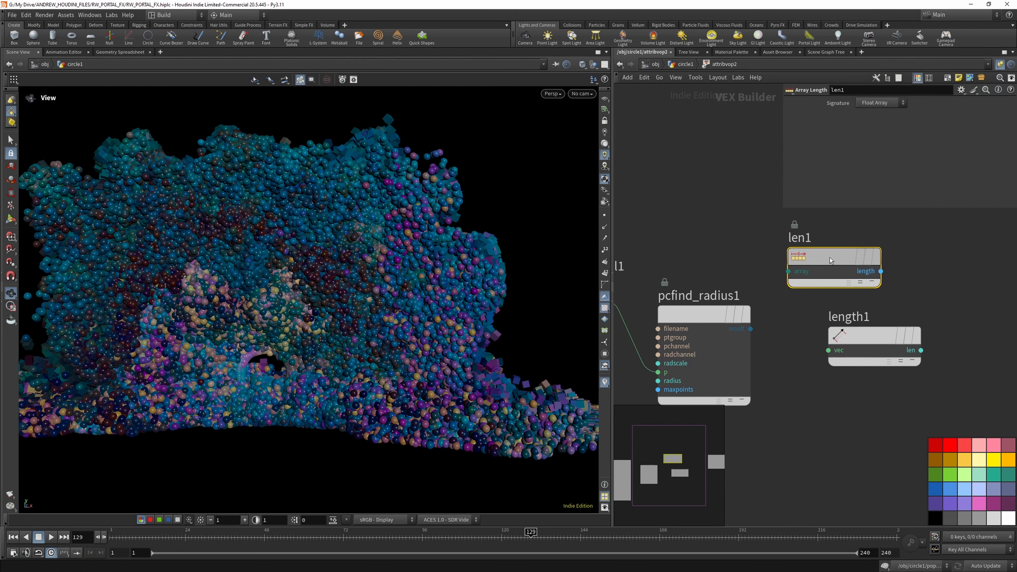
{"action": "left_click", "coordinate": [883, 103]}
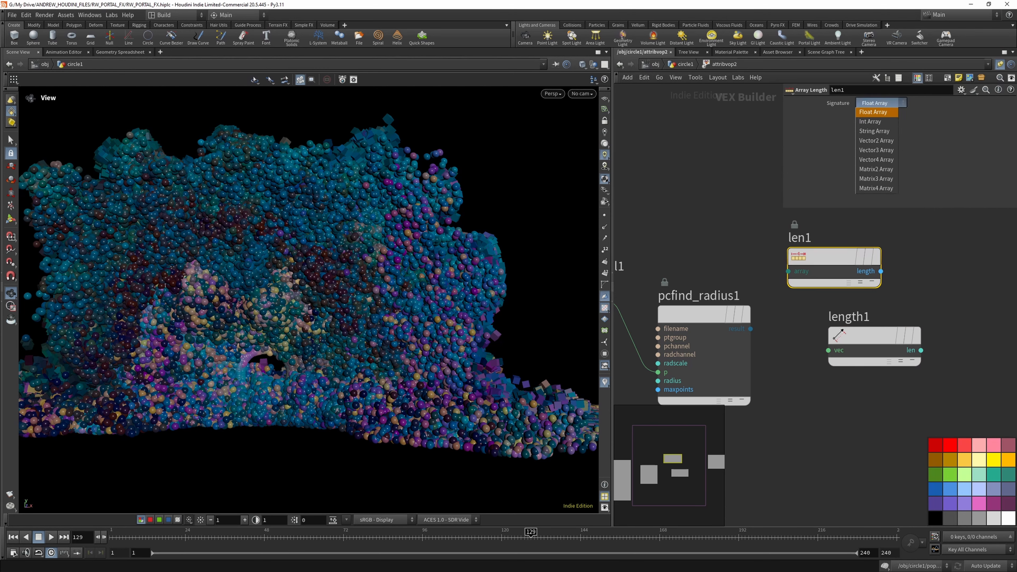
{"action": "left_click", "coordinate": [880, 103]}
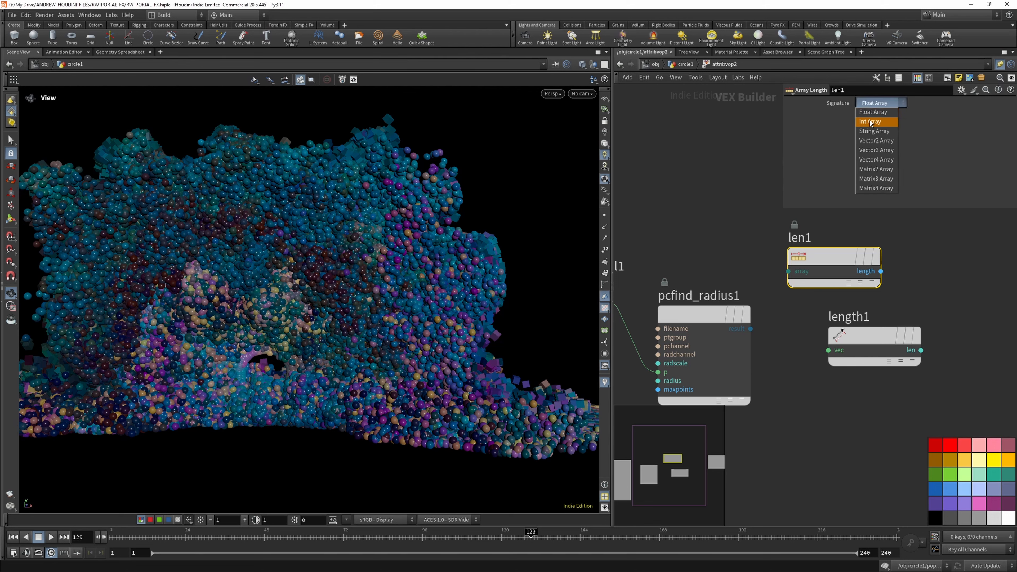
{"action": "left_click", "coordinate": [870, 121]}
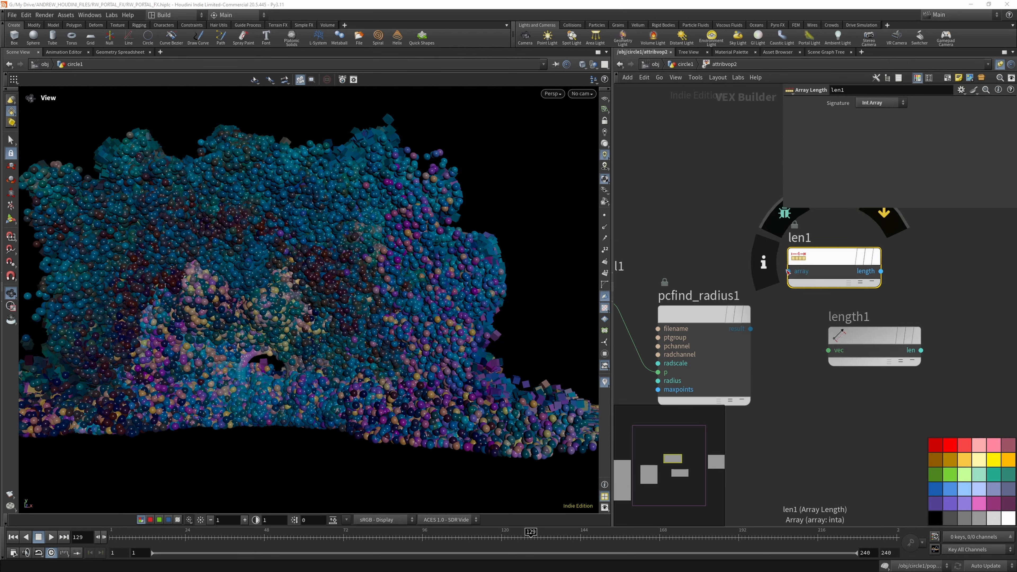
- Delete the length1 node and route the pcfind_radius1 result through len1 into the Cd input of geometryvopoutput1
{"action": "scroll", "coordinate": [832, 333], "scroll_direction": "down", "scroll_amount": 2}
{"action": "left_click", "coordinate": [832, 331]}
{"action": "key", "text": "Delete"}
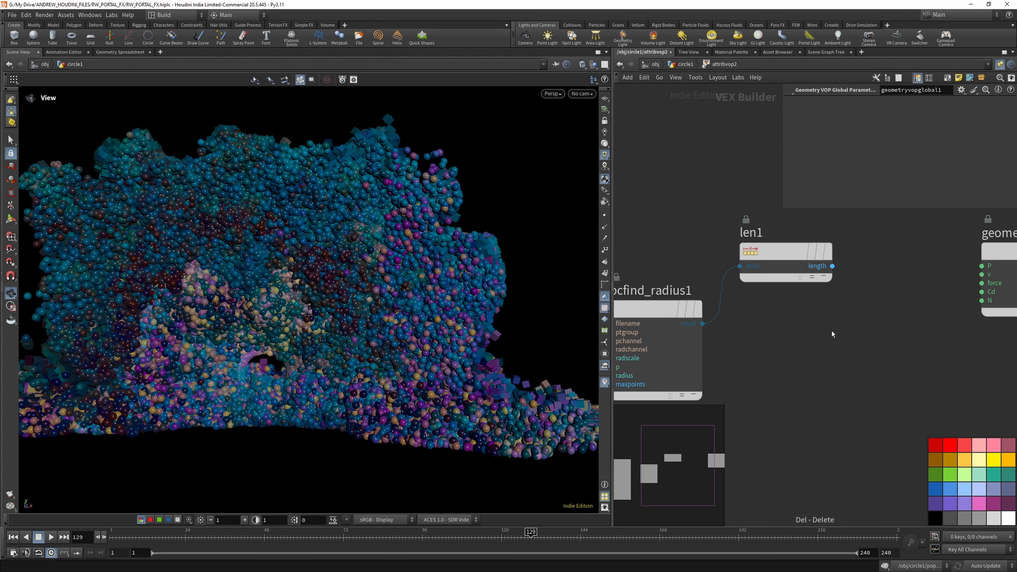
{"action": "scroll", "coordinate": [838, 293], "scroll_direction": "down", "scroll_amount": 1}
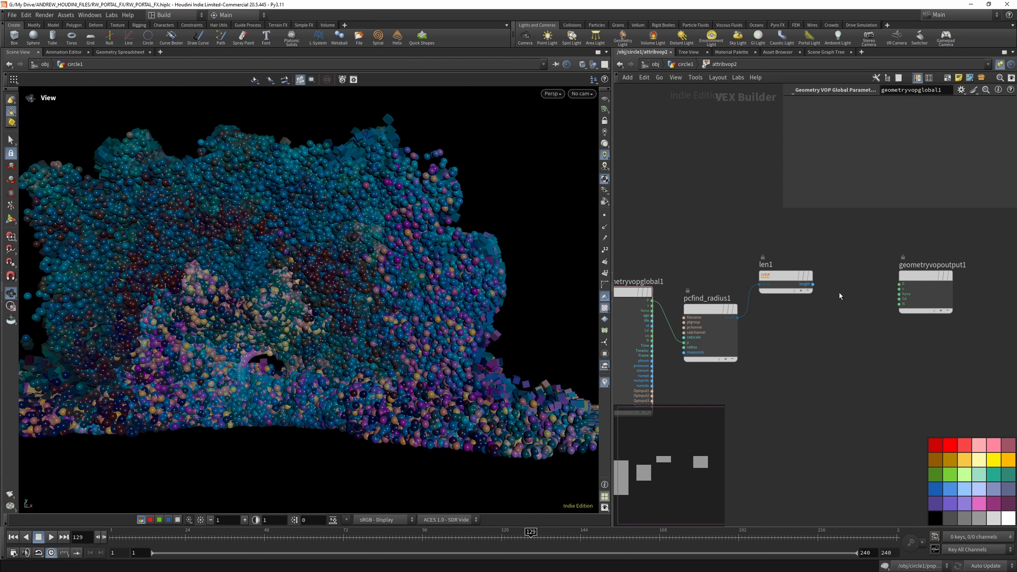
{"action": "left_click", "coordinate": [812, 284]}
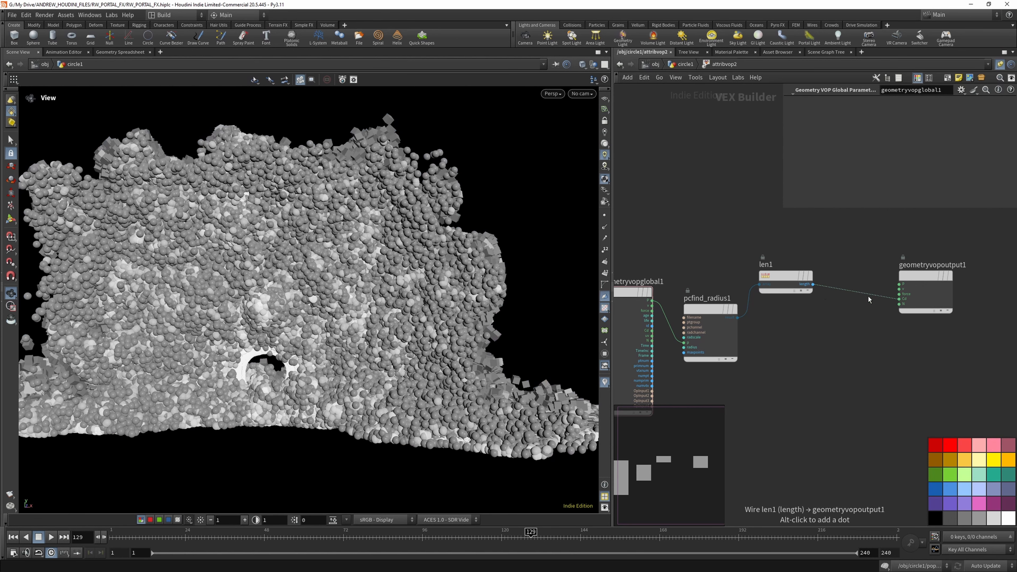
{"action": "key", "text": "Tab"}
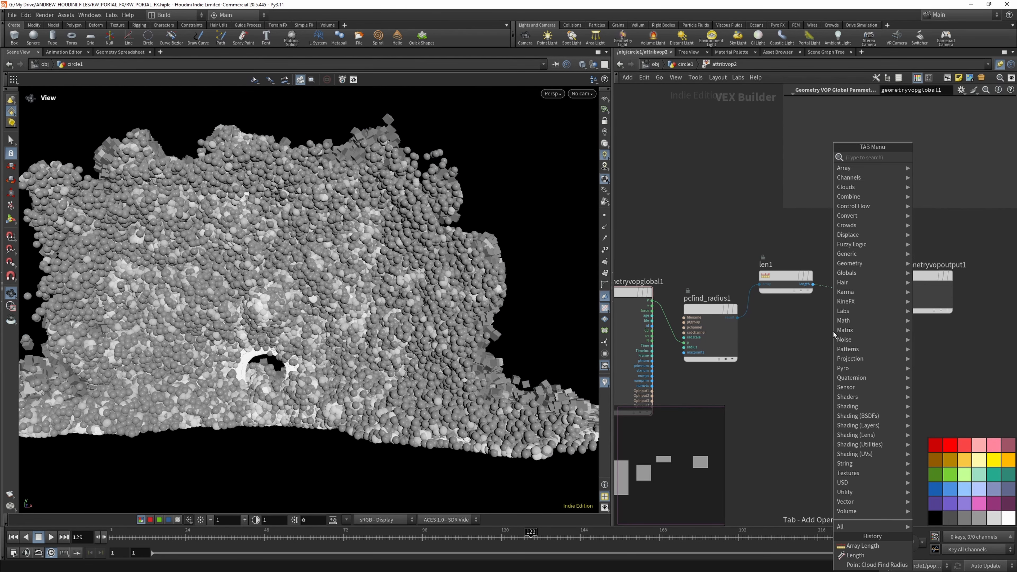
{"action": "type", "text": "fit"}
{"action": "key", "text": "Escape"}
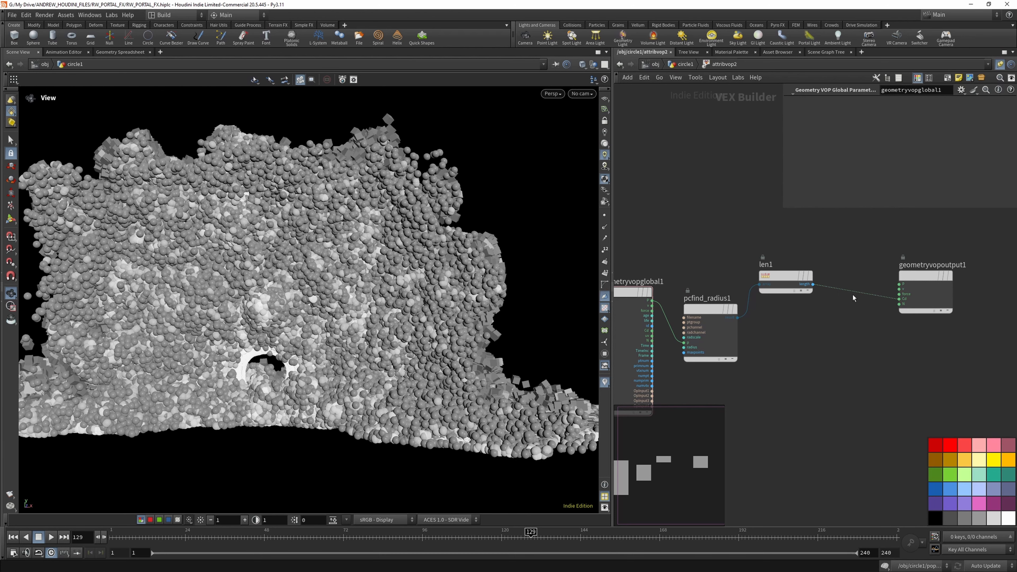
- Insert a Fit Range node on the wire between len1 and geometryvopoutput1
{"action": "key", "text": "Tab"}
{"action": "type", "text": "fit"}
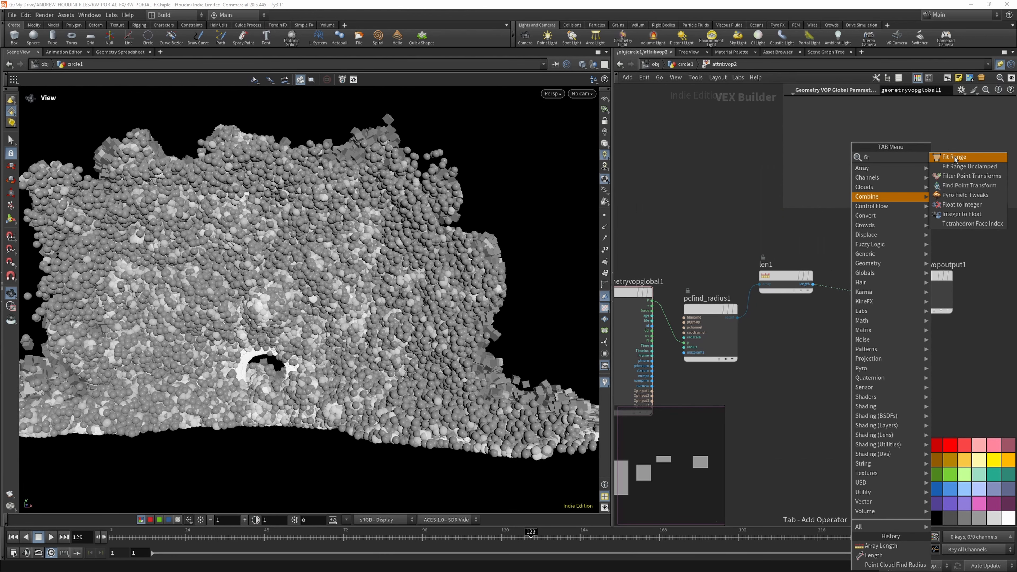
{"action": "left_click", "coordinate": [955, 157]}
{"action": "left_click", "coordinate": [852, 291]}
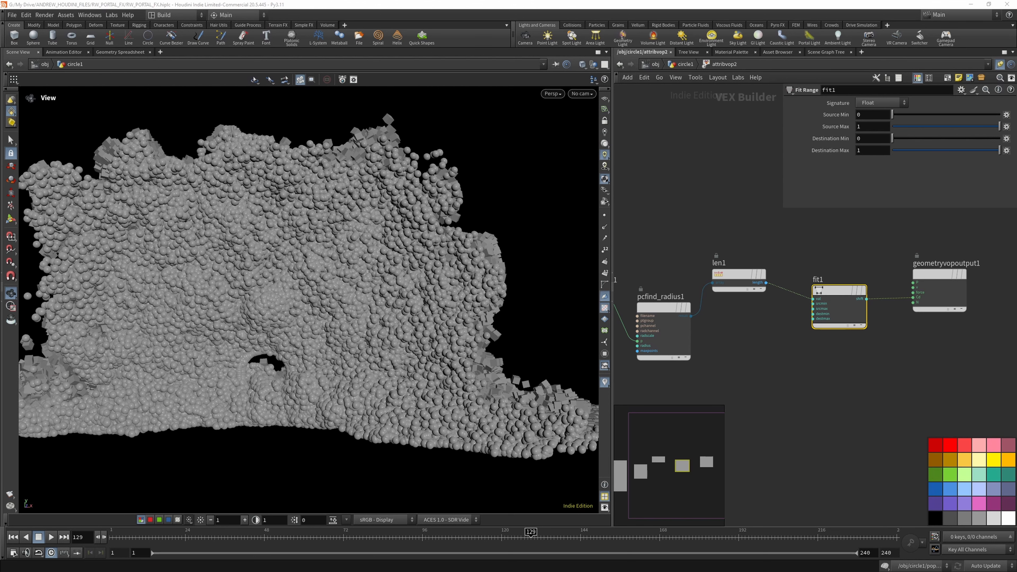
- Try a Source Max of 100 on fit1 and inspect the spheres around the portal
{"action": "left_click", "coordinate": [872, 127]}
{"action": "key", "text": "Return"}
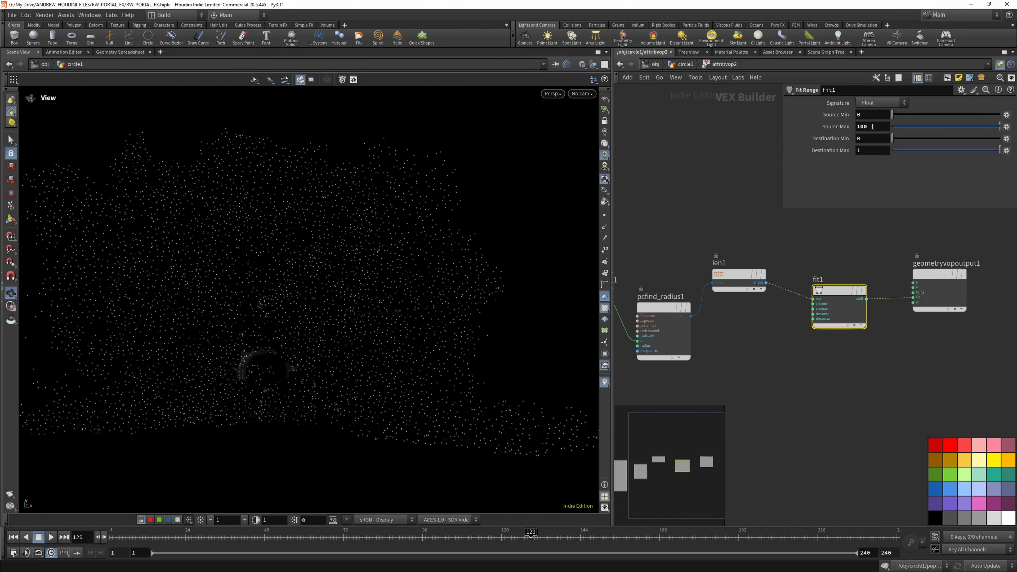
{"action": "mouse_move", "coordinate": [327, 263]}
{"action": "left_mouse_down"}
{"action": "mouse_move", "coordinate": [352, 256]}
{"action": "mouse_move", "coordinate": [311, 259]}
{"action": "left_mouse_up"}
{"action": "scroll", "coordinate": [261, 386], "scroll_direction": "up", "scroll_amount": 6}
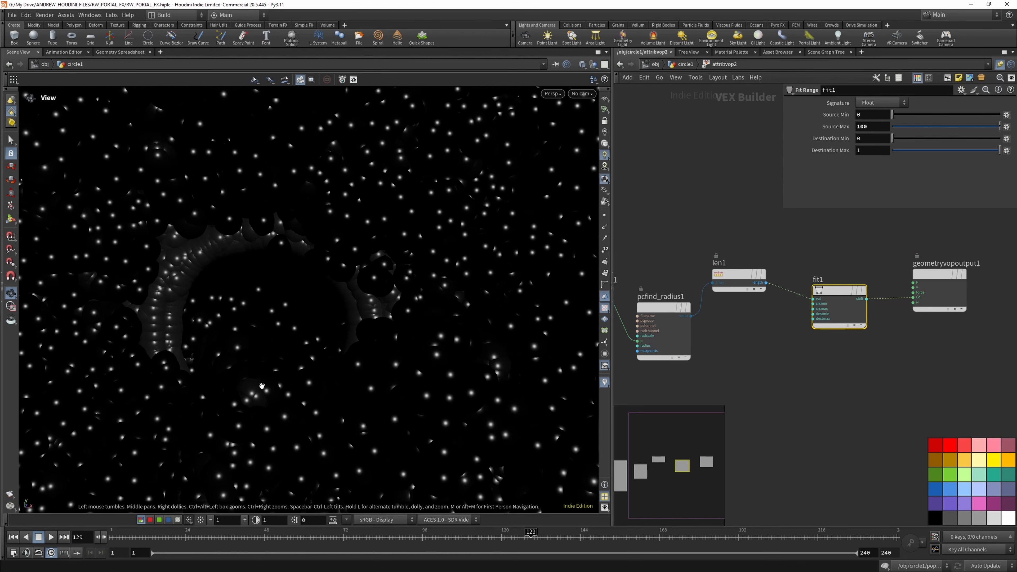
{"action": "scroll", "coordinate": [280, 340], "scroll_direction": "down", "scroll_amount": 5}
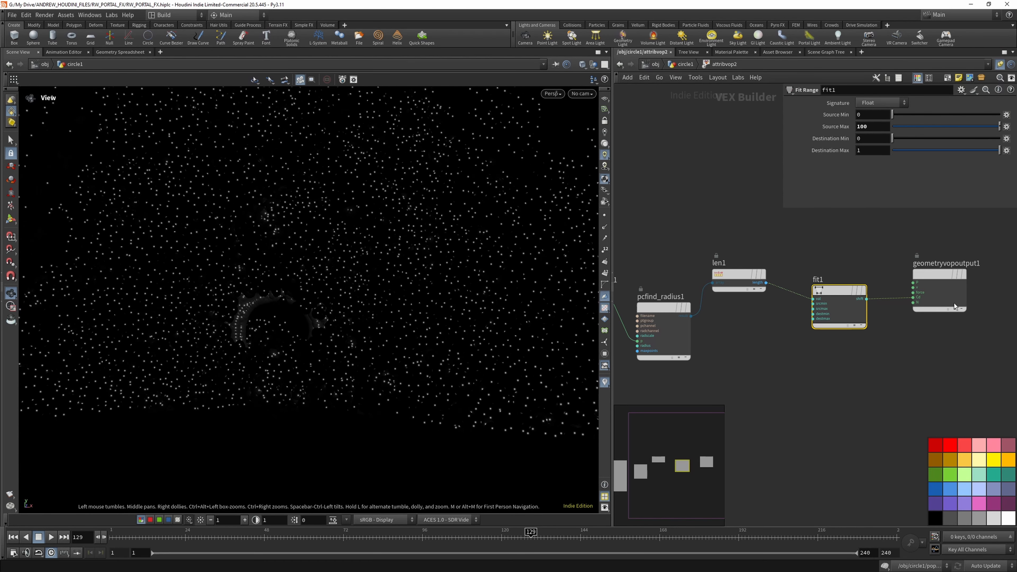
- Try a Source Max of 50 on fit1, followed by a single-digit value
{"action": "mouse_move", "coordinate": [871, 126]}
{"action": "left_mouse_down"}
{"action": "mouse_move", "coordinate": [841, 126]}
{"action": "mouse_move", "coordinate": [860, 126]}
{"action": "left_mouse_up"}
{"action": "type", "text": "50"}
{"action": "key", "text": "Return"}
{"action": "key", "text": "BackSpace"}
{"action": "key", "text": "Return"}
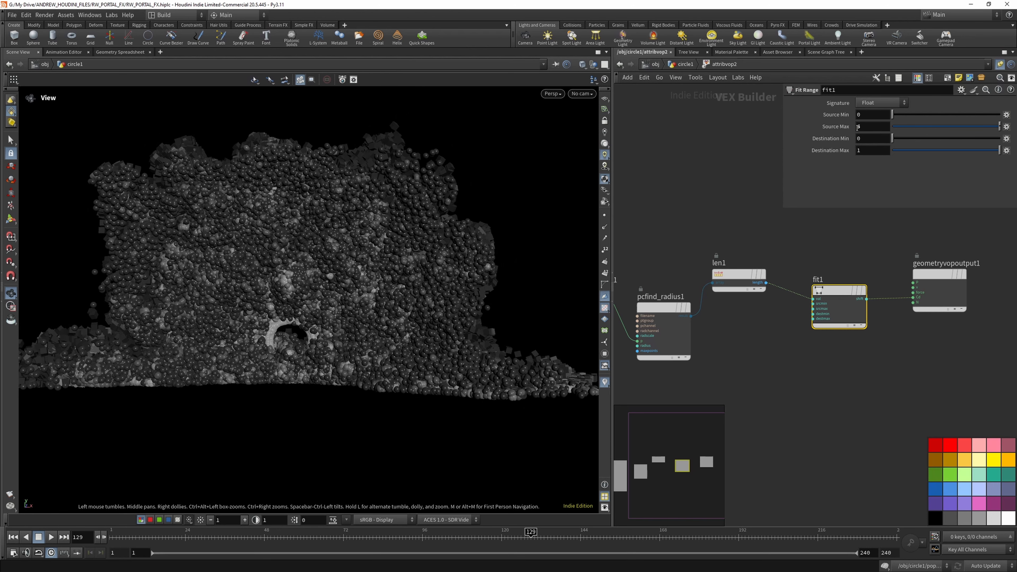
- Set the Source Max of fit1 to 10
{"action": "left_click_drag", "start_coordinate": [859, 127], "coordinate": [842, 149]}
{"action": "type", "text": "10"}
{"action": "key", "text": "Return"}
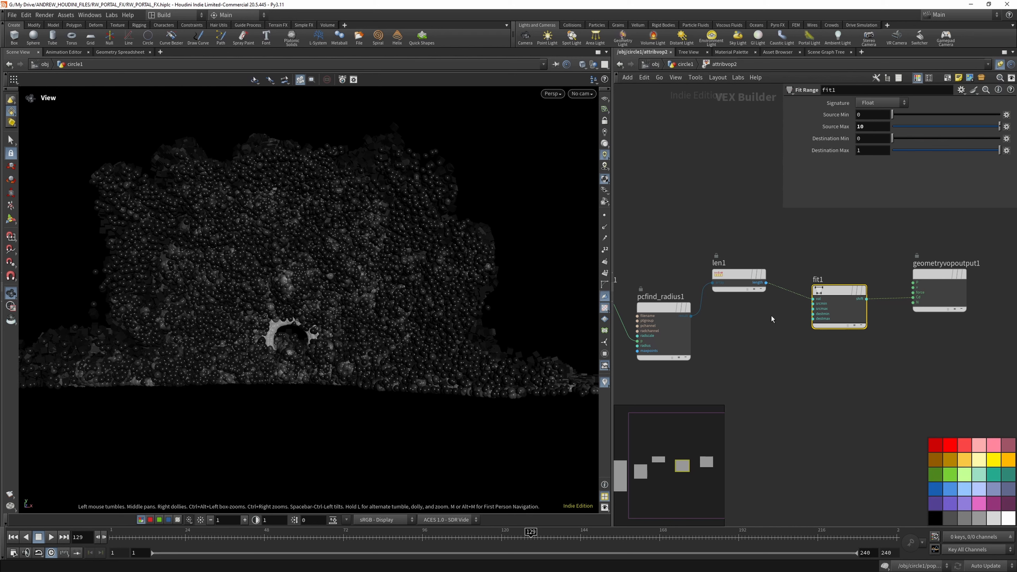
- Add a Bind node below geometryvopoutput1
{"action": "middle_click_drag", "start_coordinate": [942, 388], "coordinate": [902, 374]}
{"action": "scroll", "coordinate": [903, 374], "scroll_direction": "down", "scroll_amount": 3}
{"action": "scroll", "coordinate": [899, 374], "scroll_direction": "up", "scroll_amount": 3}
{"action": "left_click", "coordinate": [898, 373]}
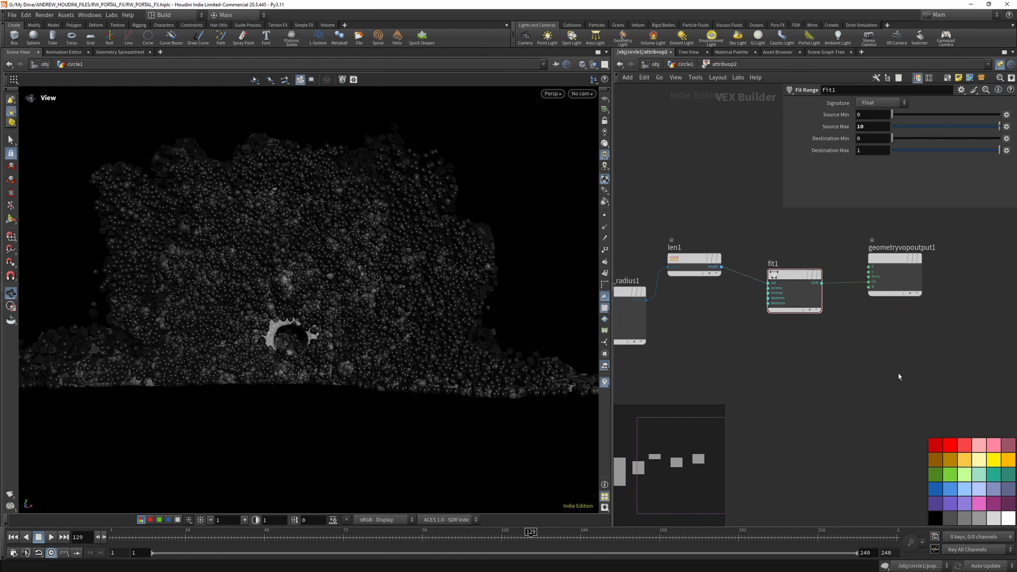
{"action": "key", "text": "Tab"}
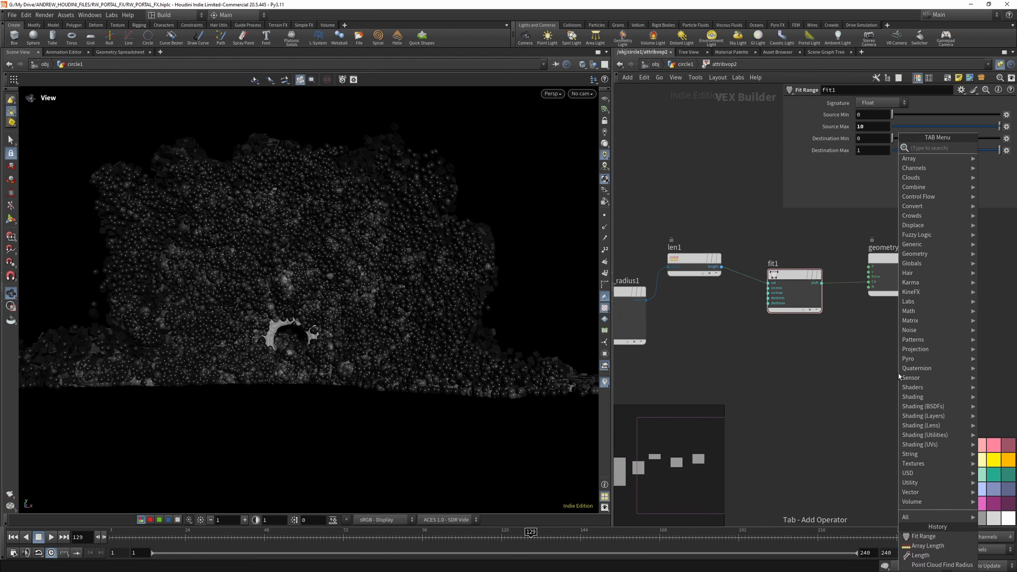
{"action": "type", "text": "bind"}
{"action": "left_click", "coordinate": [868, 157]}
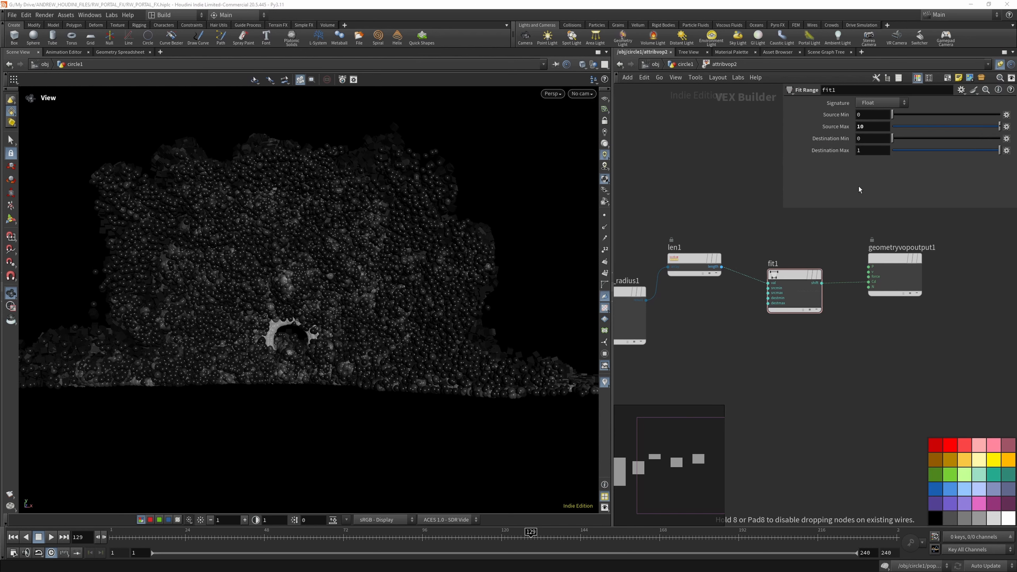
{"action": "left_click", "coordinate": [883, 347]}
- Name the Bind parameter pscale and move the fit1 output from Cd to the input of bind1
{"action": "left_click", "coordinate": [883, 103]}
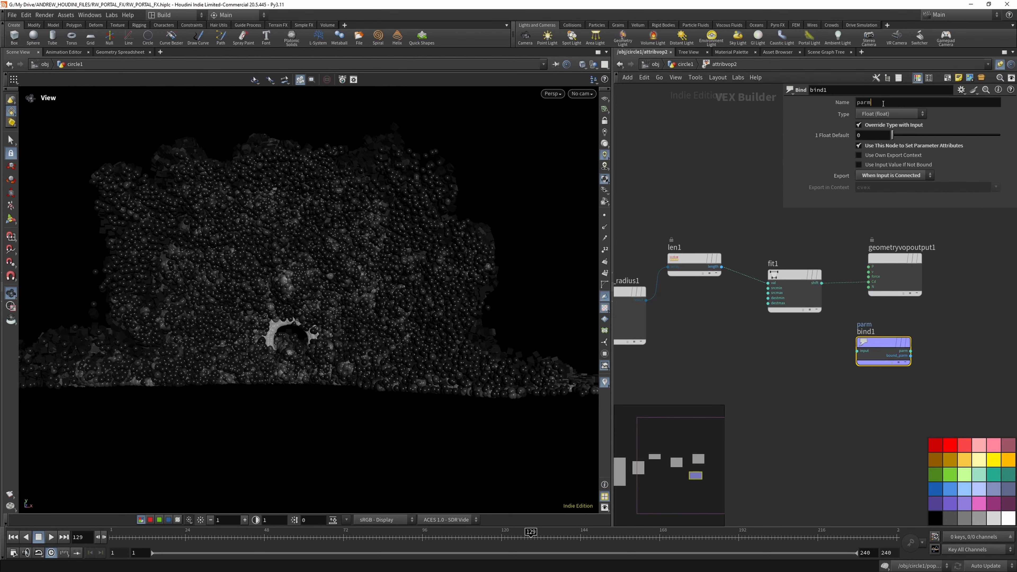
{"action": "left_click_drag", "start_coordinate": [882, 103], "coordinate": [859, 103]}
{"action": "type", "text": "pscal"}
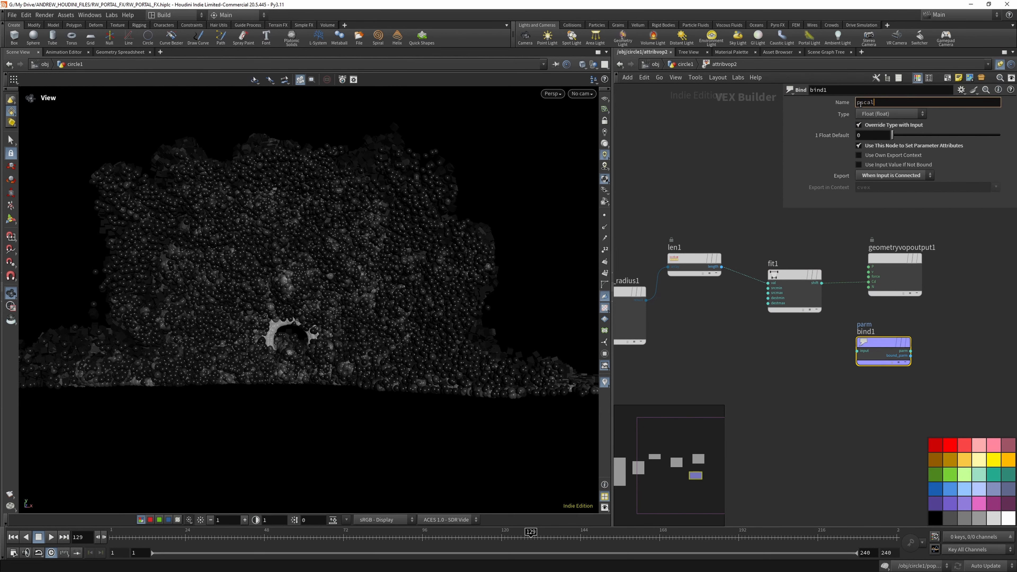
{"action": "type", "text": "e"}
{"action": "key", "text": "Return"}
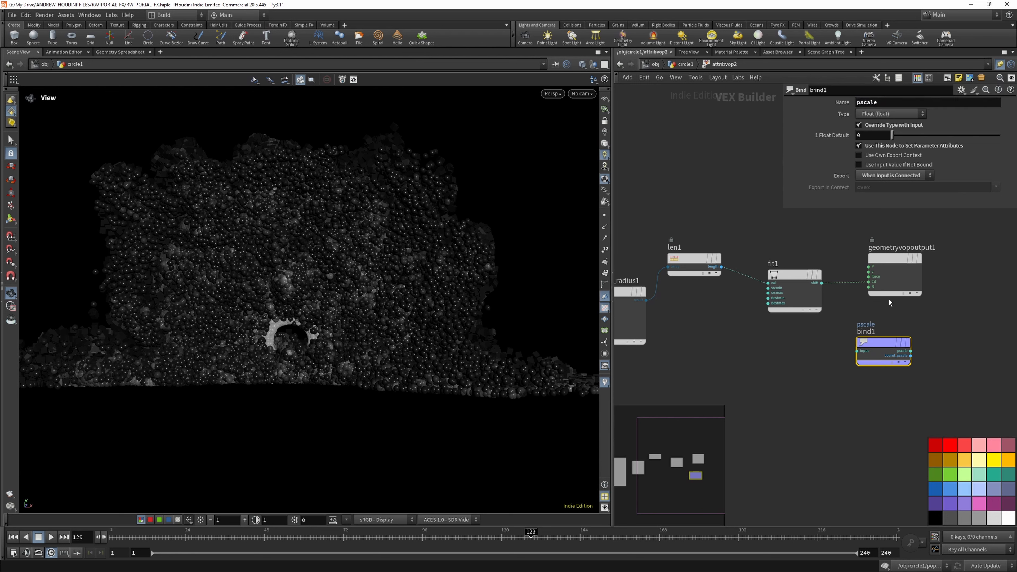
{"action": "left_click_drag", "start_coordinate": [821, 283], "coordinate": [851, 355]}
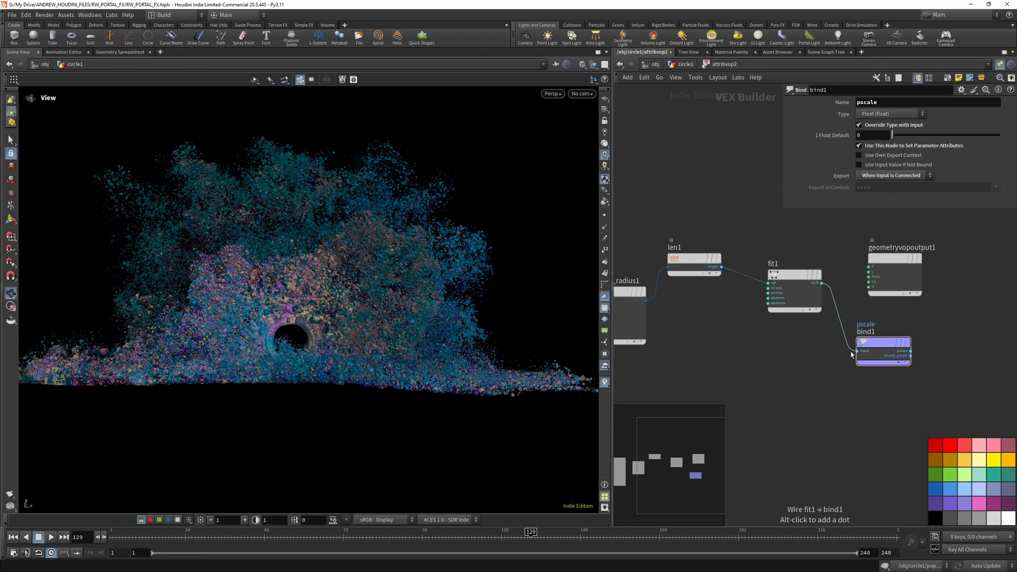
{"action": "right_click_drag", "start_coordinate": [276, 297], "coordinate": [283, 308]}
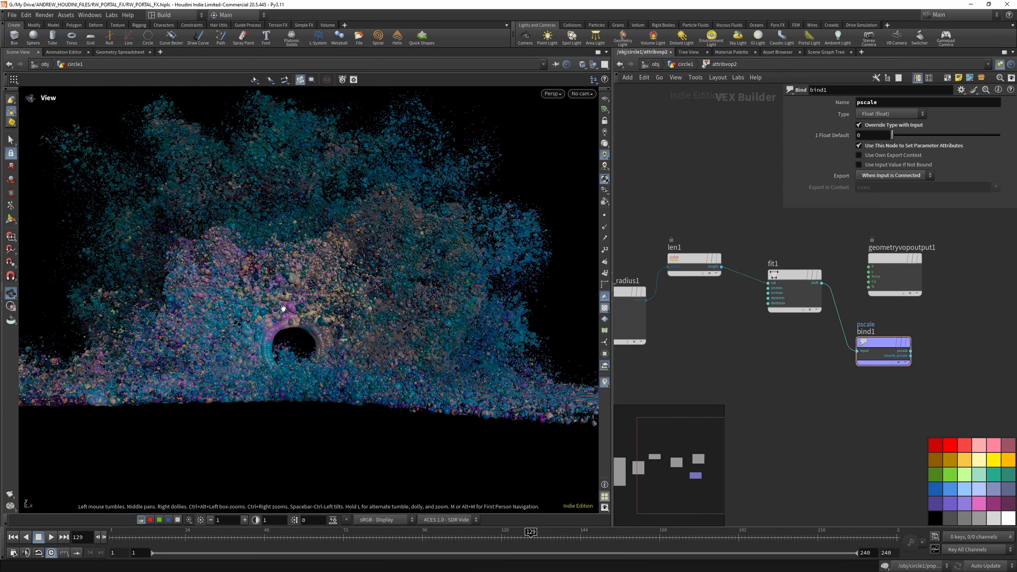
- Return to the circle1 network level
{"action": "left_click", "coordinate": [691, 66]}
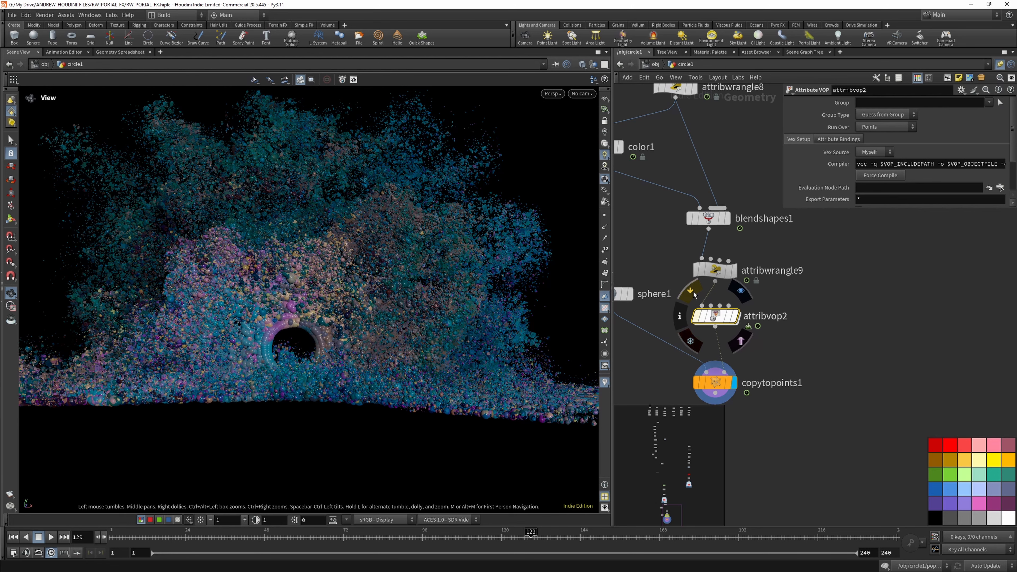
{"action": "left_click", "coordinate": [693, 295]}
{"action": "left_click", "coordinate": [694, 295]}
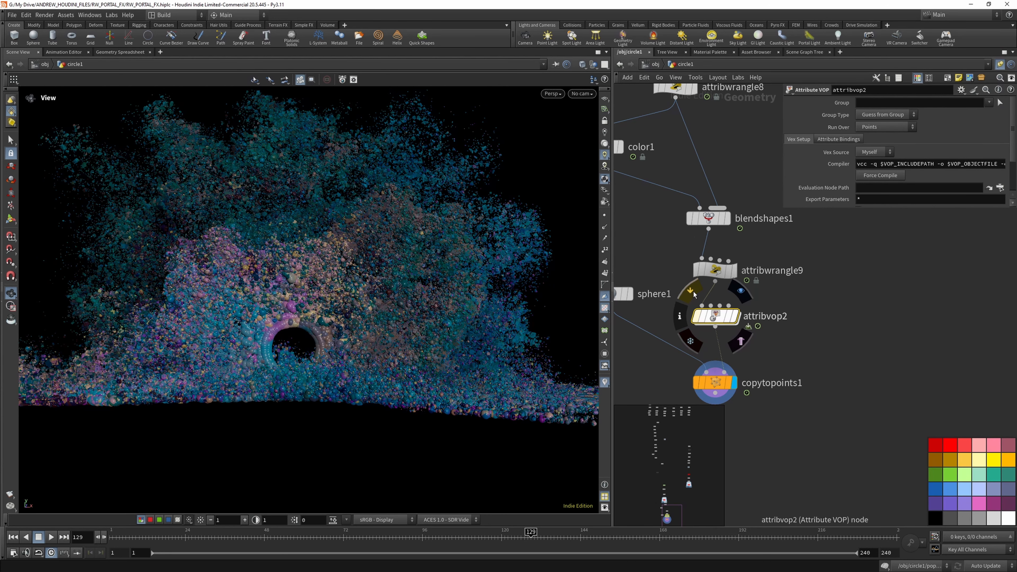
- Try a Threshold of 0.999 on attribwrangle9, restore it to 0.99 and inspect the portal spheres
{"action": "left_click", "coordinate": [720, 270]}
{"action": "left_click", "coordinate": [867, 152]}
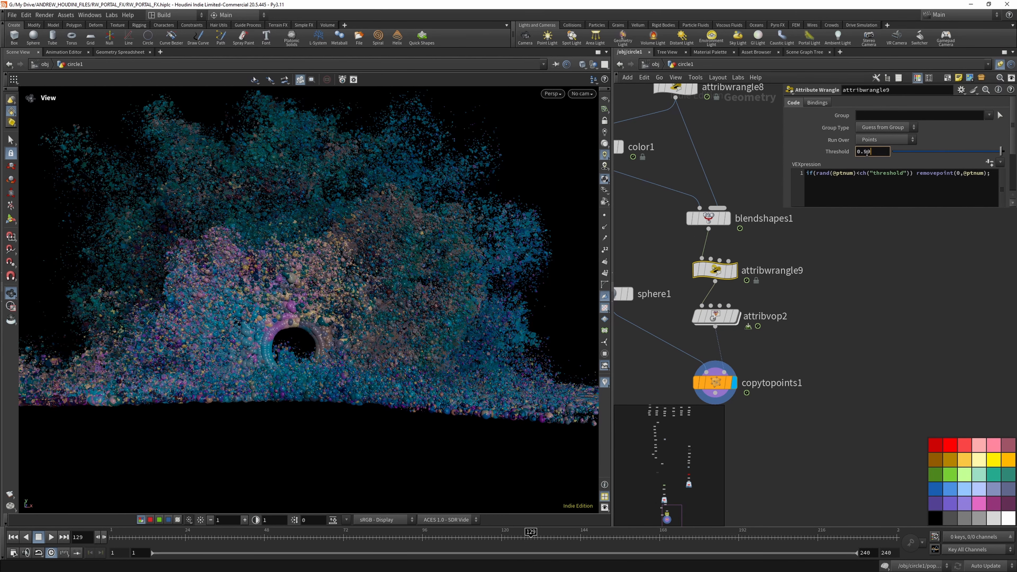
{"action": "type", "text": "9"}
{"action": "key", "text": "Return"}
{"action": "left_click", "coordinate": [888, 151]}
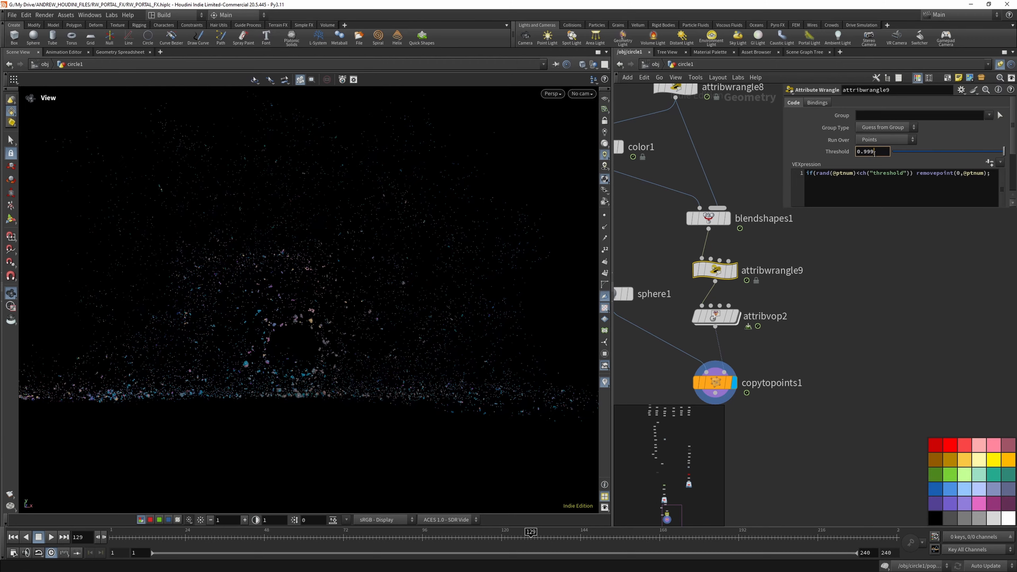
{"action": "key", "text": "BackSpace"}
{"action": "key", "text": "Return"}
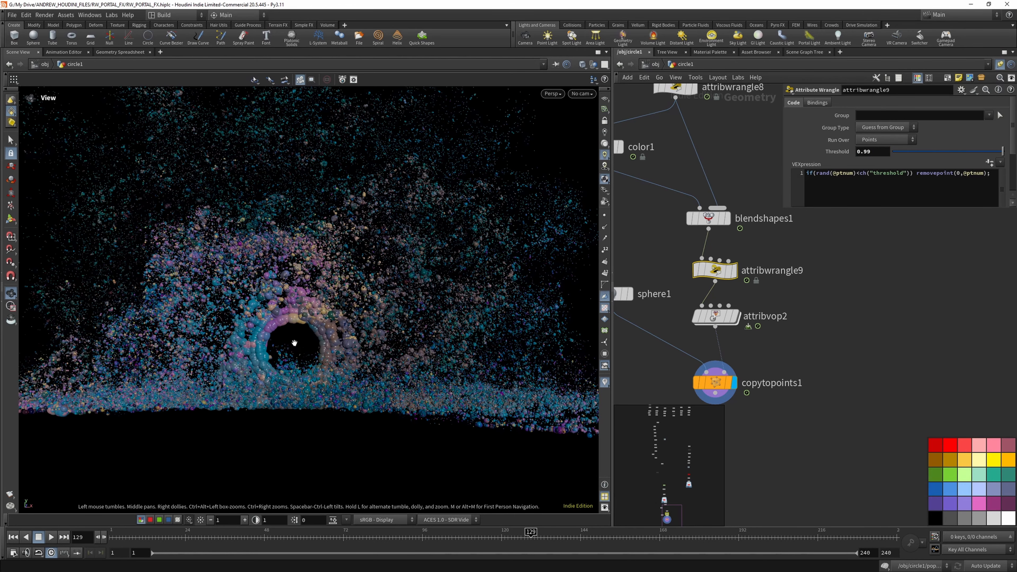
{"action": "scroll", "coordinate": [260, 166], "scroll_direction": "up", "scroll_amount": 5}
{"action": "scroll", "coordinate": [269, 200], "scroll_direction": "down", "scroll_amount": 5}
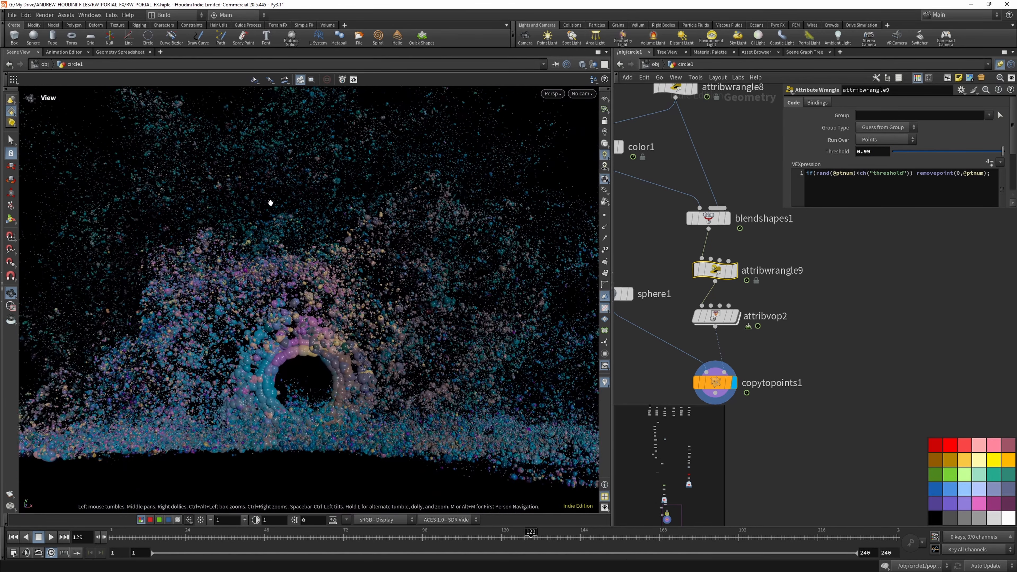
- Insert an Attribute Wrangle between attribvop2 and copytopoints1
{"action": "scroll", "coordinate": [768, 332], "scroll_direction": "down", "scroll_amount": 2}
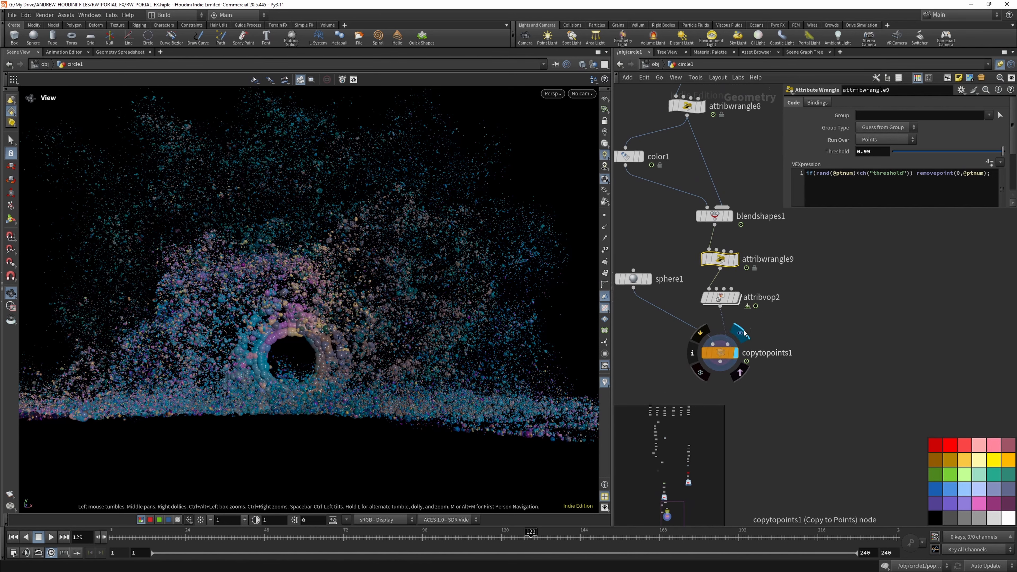
{"action": "key", "text": "Tab"}
{"action": "type", "text": "wra"}
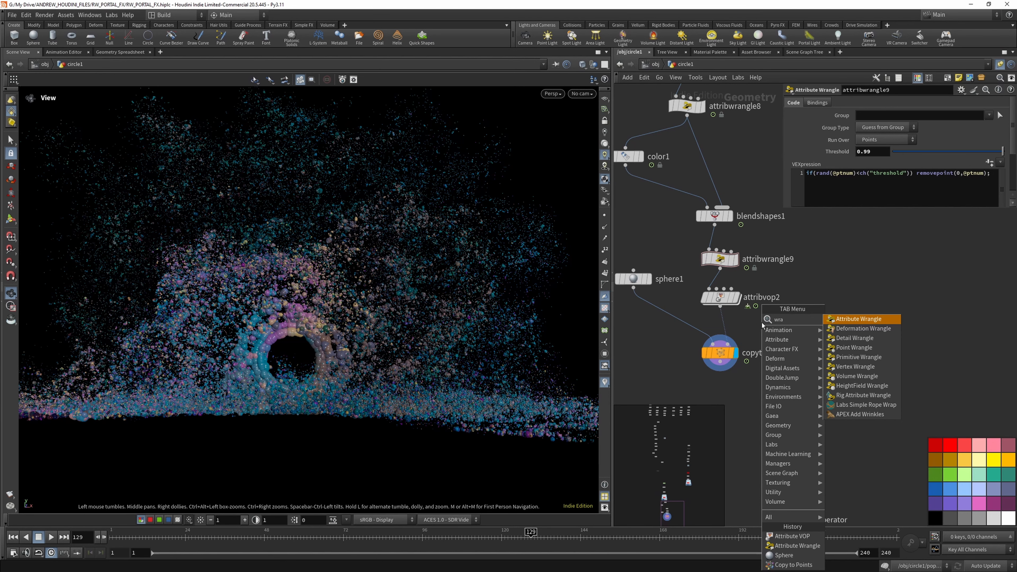
{"action": "left_click", "coordinate": [879, 320]}
{"action": "left_click", "coordinate": [722, 323]}
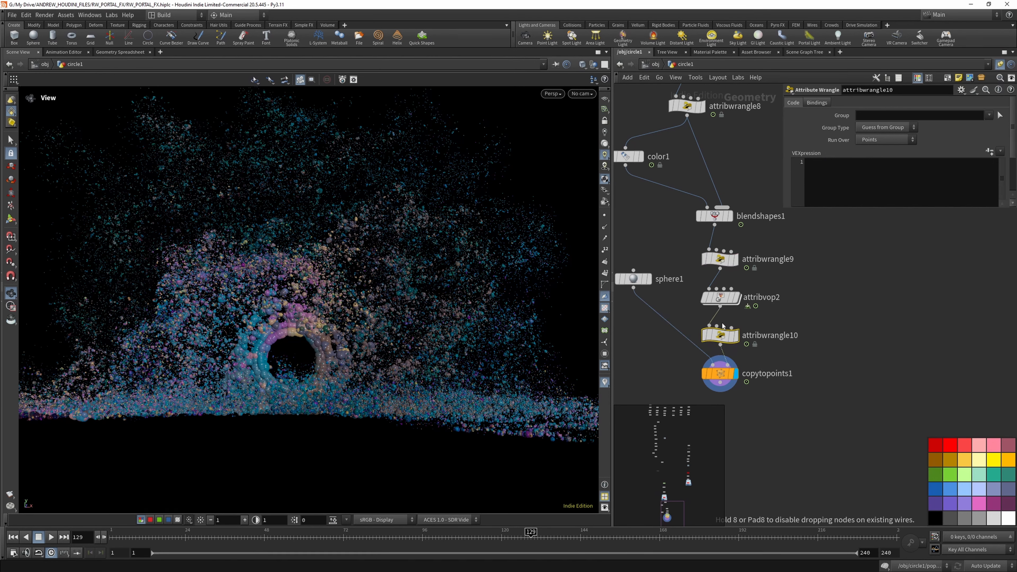
{"action": "left_click", "coordinate": [830, 175]}
{"action": "type", "text": "@pscale *="}
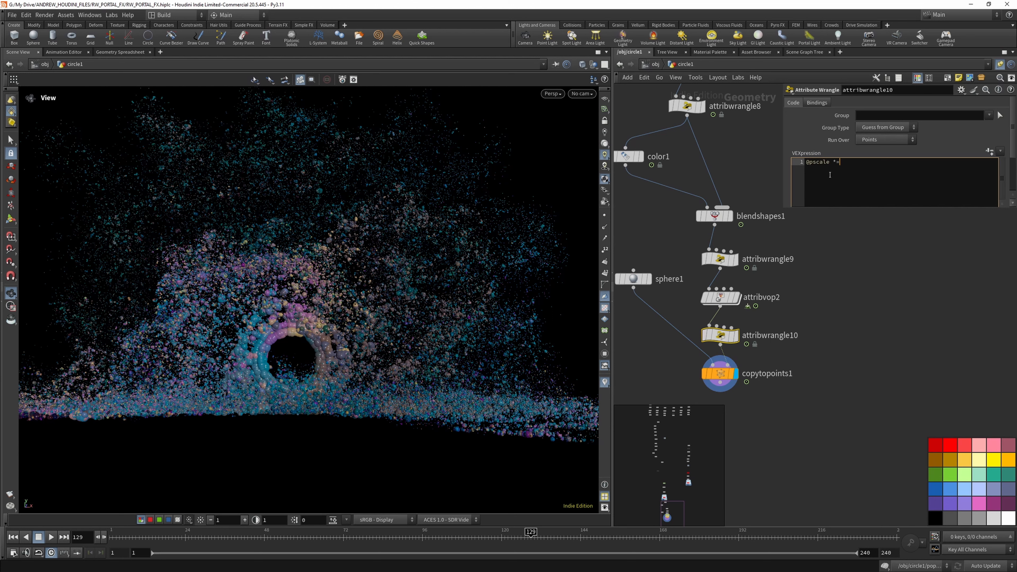
{"action": "type", "text": "0.2;"}
{"action": "left_click", "coordinate": [864, 316]}
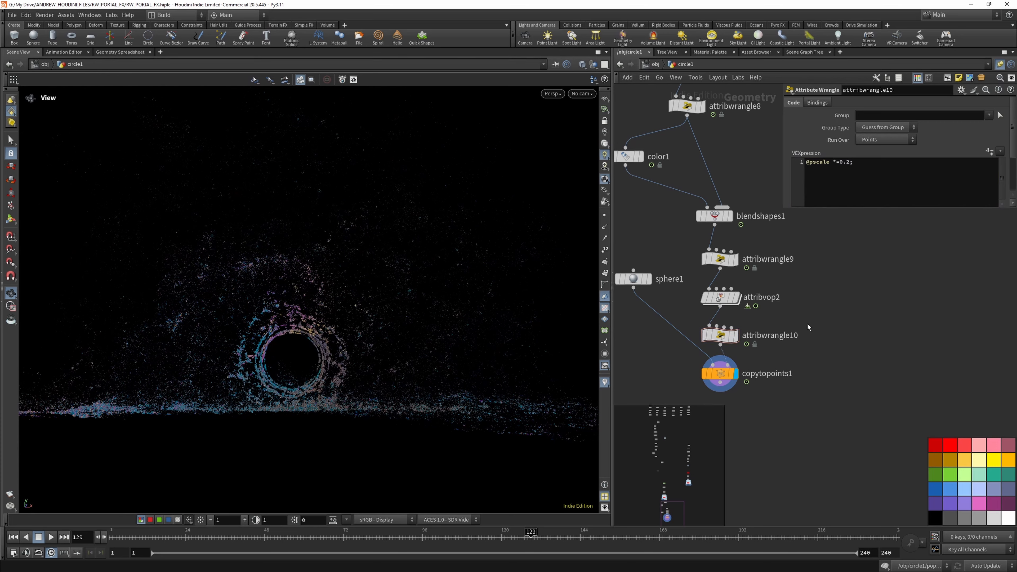
{"action": "scroll", "coordinate": [279, 335], "scroll_direction": "up", "scroll_amount": 5}
{"action": "scroll", "coordinate": [295, 340], "scroll_direction": "down", "scroll_amount": 6}
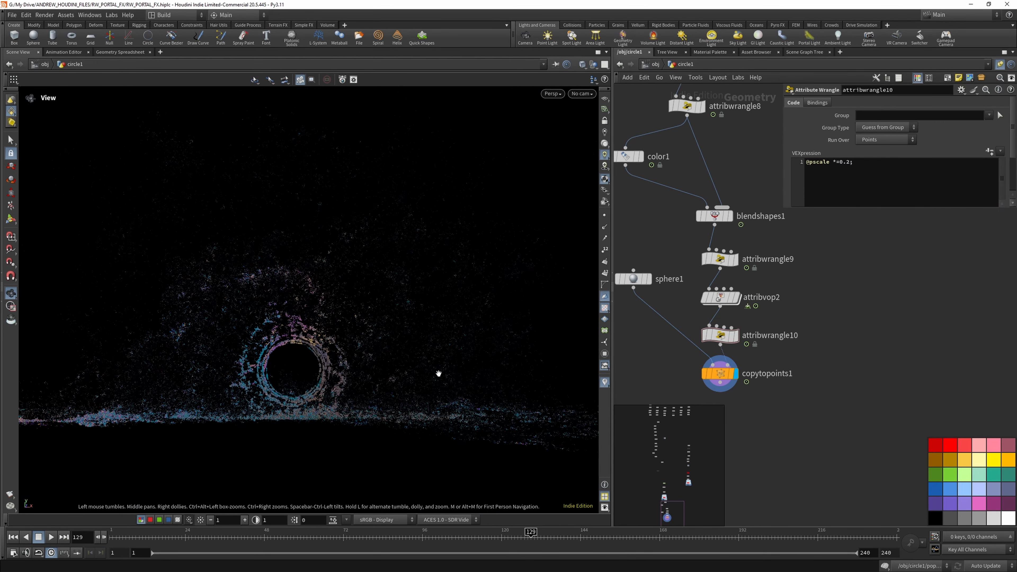
- Scrub the timeline through frames 22 and 38 to frame 62 to check the smaller spheres
{"action": "left_click", "coordinate": [187, 534]}
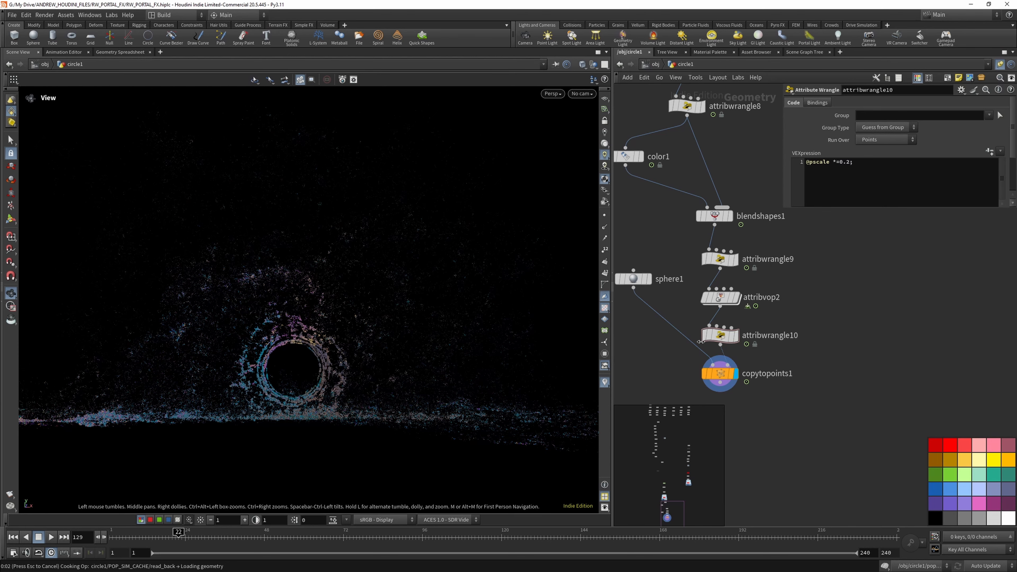
{"action": "left_click_drag", "start_coordinate": [192, 533], "coordinate": [232, 538]}
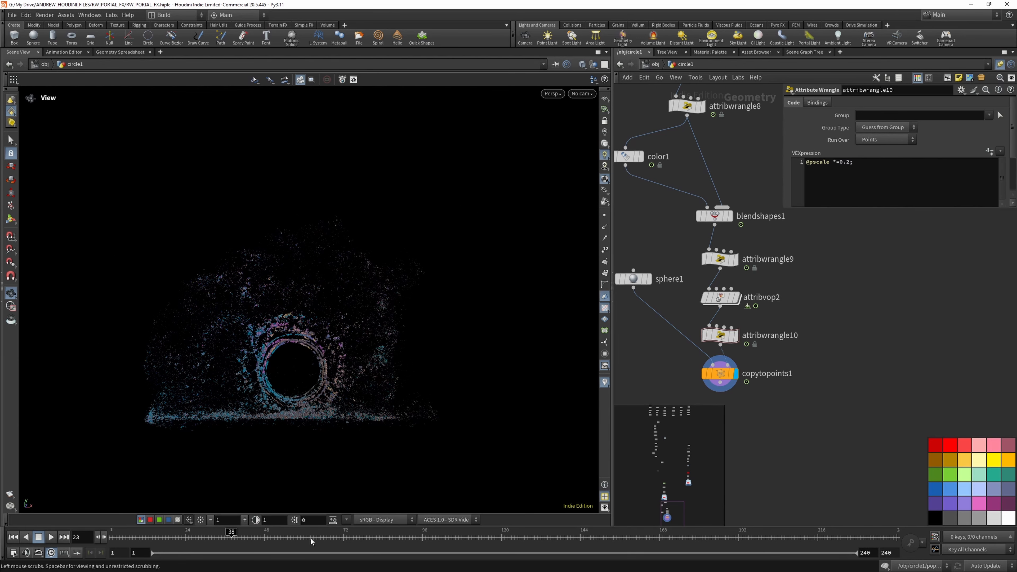
{"action": "left_click_drag", "start_coordinate": [312, 542], "coordinate": [311, 536]}
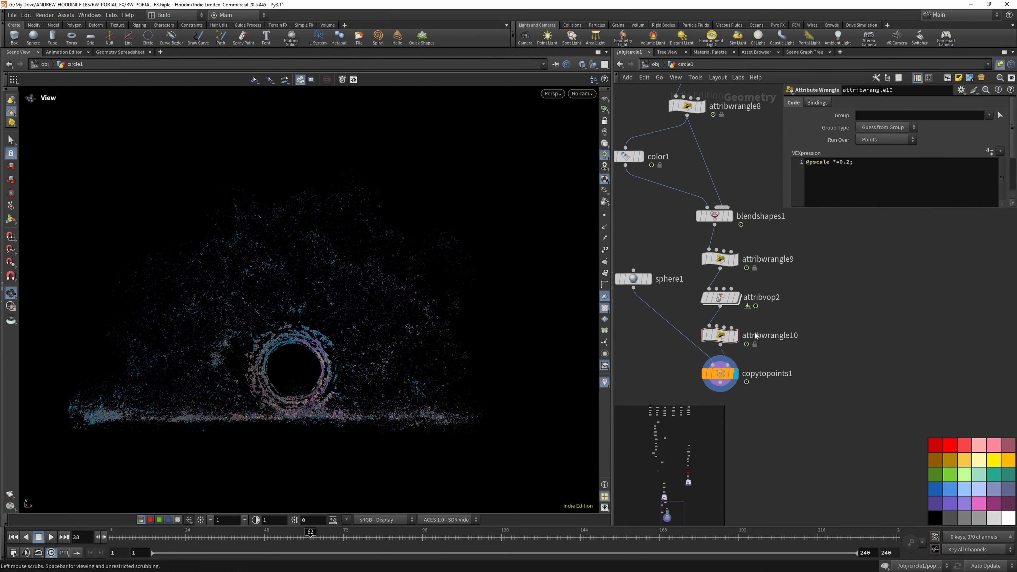
- Inside attribvop2, try Source Max values of 10 and 40 on fit1 before setting it to 5
{"action": "left_click", "coordinate": [723, 299]}
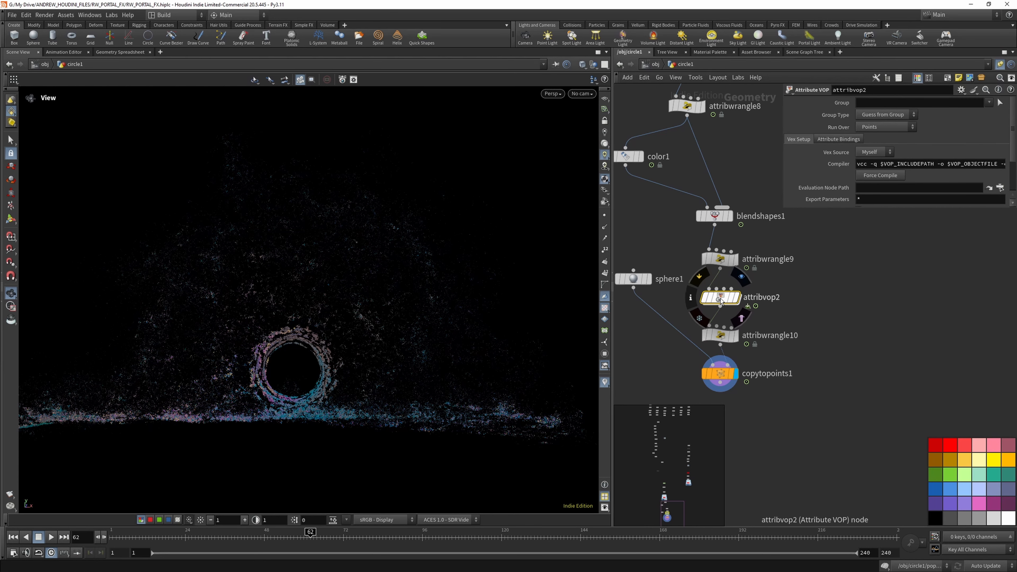
{"action": "double_click", "coordinate": [721, 298]}
{"action": "left_click", "coordinate": [792, 275]}
{"action": "left_click", "coordinate": [868, 126]}
{"action": "type", "text": "10"}
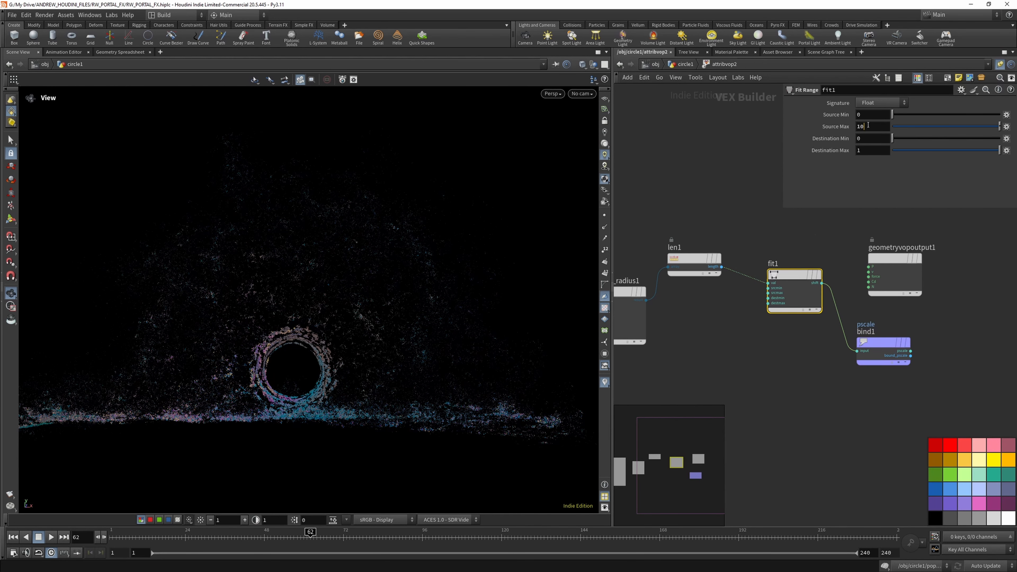
{"action": "key", "text": "Return"}
{"action": "type", "text": "40"}
{"action": "key", "text": "Return"}
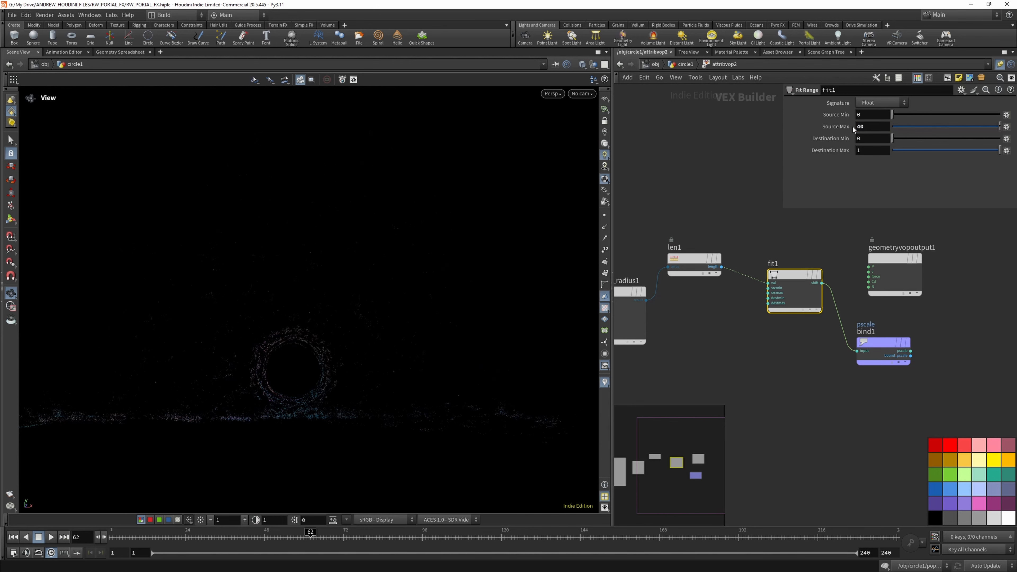
{"action": "left_click_drag", "start_coordinate": [868, 126], "coordinate": [843, 125]}
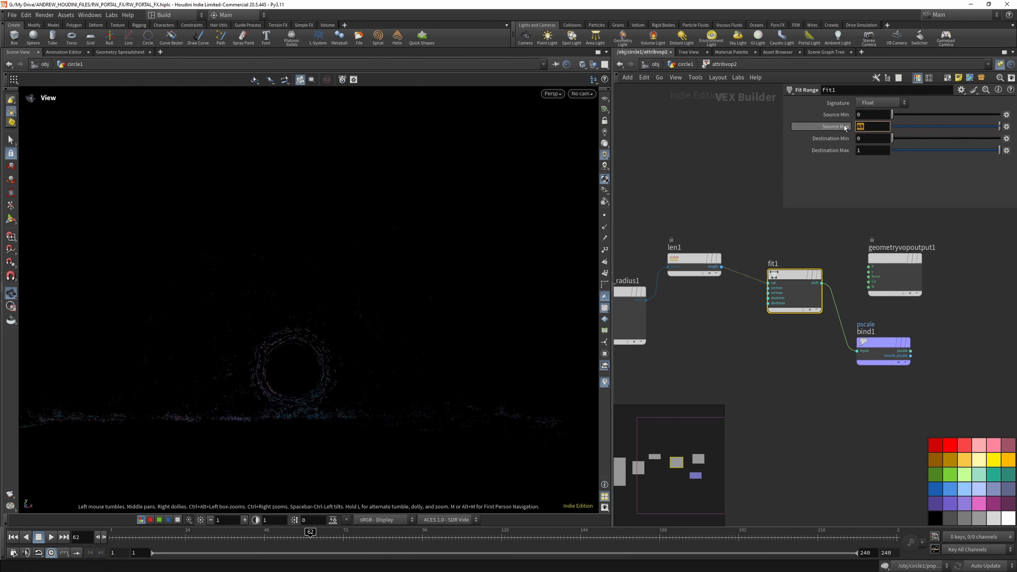
{"action": "type", "text": "5"}
{"action": "key", "text": "Return"}
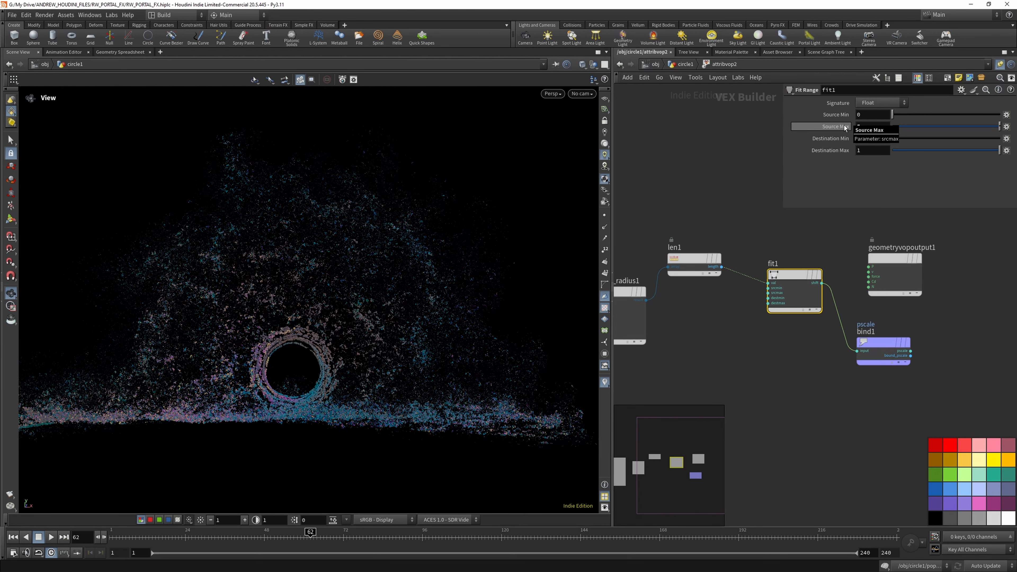
- Return to the circle1 network and bypass the point-thinning attribwrangle9
{"action": "left_click", "coordinate": [684, 64]}
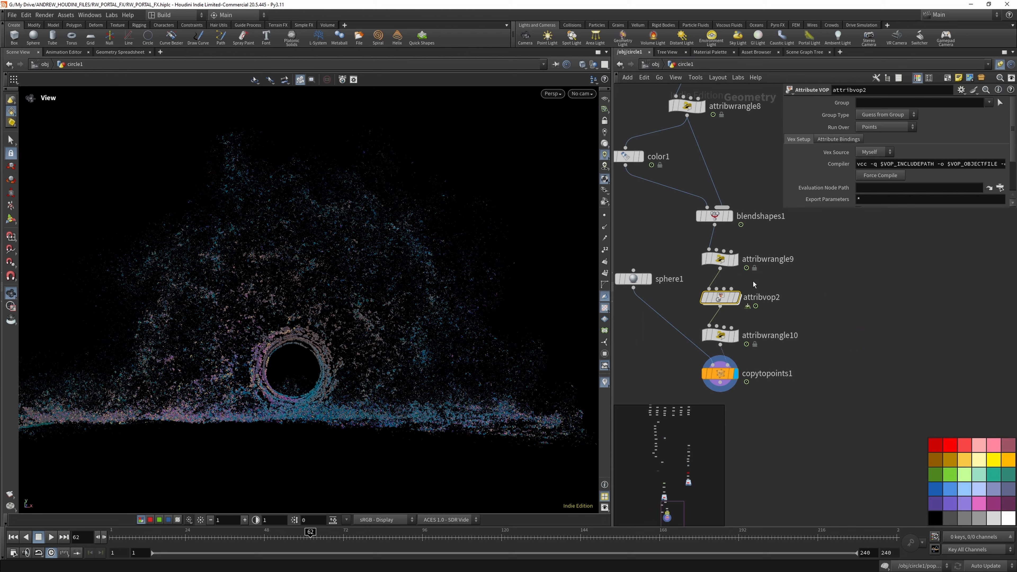
{"action": "left_click", "coordinate": [720, 336]}
{"action": "left_click", "coordinate": [720, 259]}
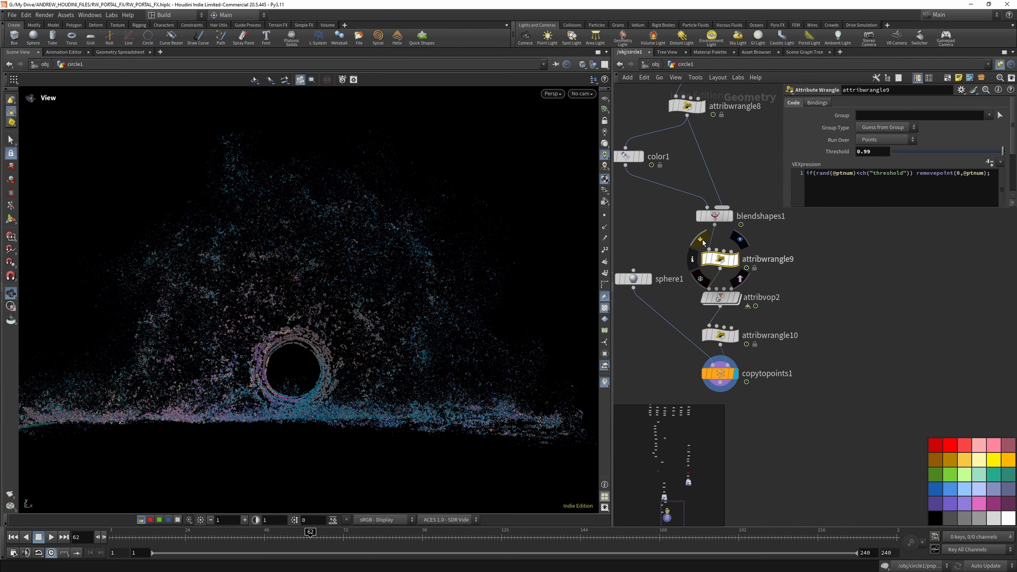
{"action": "left_click", "coordinate": [702, 240]}
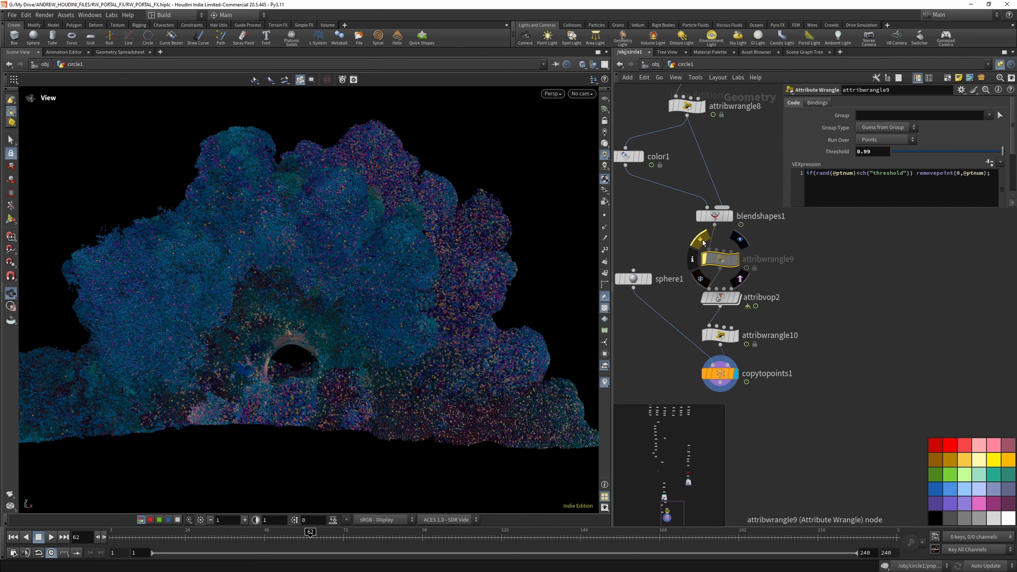
- Examine the unthinned sphere cloud around the portal up close and from a distance
{"action": "scroll", "coordinate": [109, 237], "scroll_direction": "up", "scroll_amount": 1}
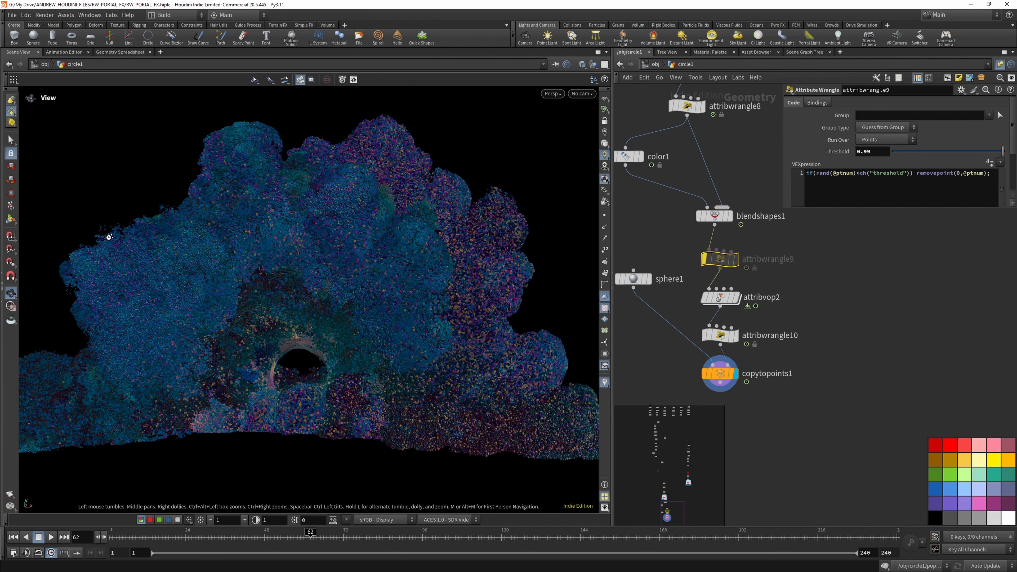
{"action": "scroll", "coordinate": [109, 238], "scroll_direction": "up", "scroll_amount": 1}
{"action": "scroll", "coordinate": [110, 239], "scroll_direction": "up", "scroll_amount": 1}
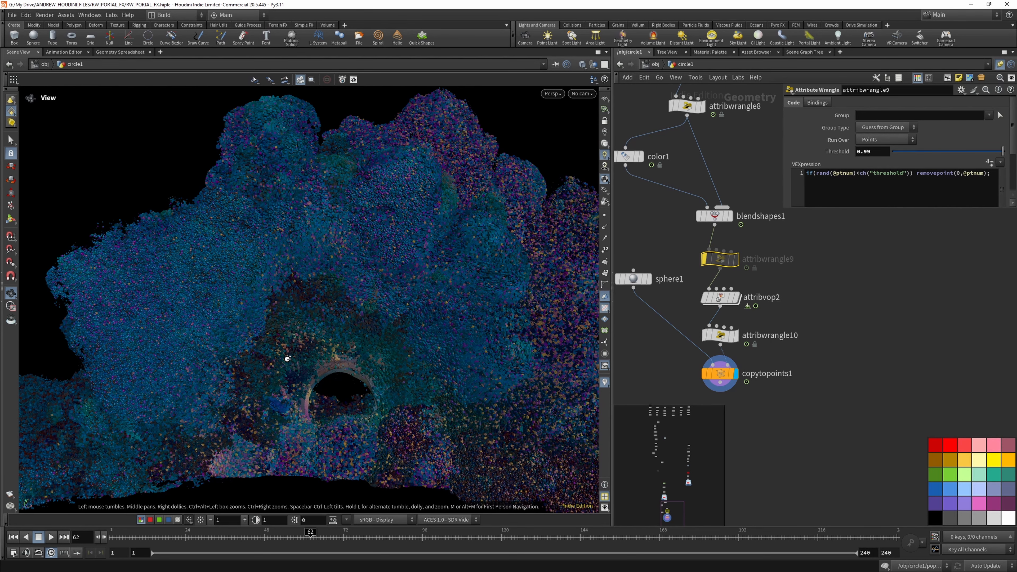
{"action": "scroll", "coordinate": [286, 357], "scroll_direction": "down", "scroll_amount": 1}
{"action": "scroll", "coordinate": [268, 322], "scroll_direction": "down", "scroll_amount": 1}
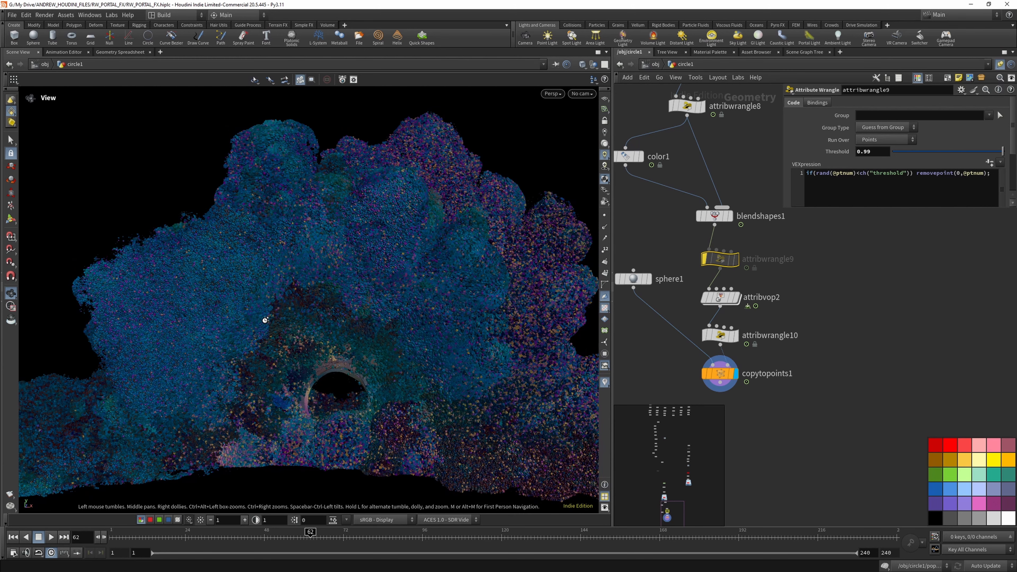
{"action": "scroll", "coordinate": [265, 321], "scroll_direction": "down", "scroll_amount": 1}
{"action": "scroll", "coordinate": [265, 320], "scroll_direction": "down", "scroll_amount": 1}
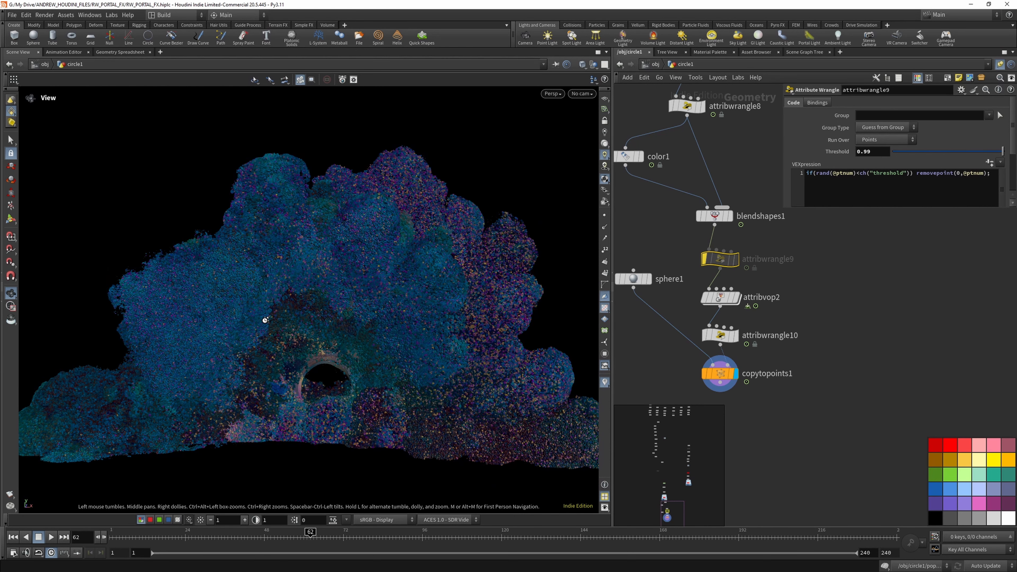
{"action": "scroll", "coordinate": [265, 320], "scroll_direction": "down", "scroll_amount": 2}
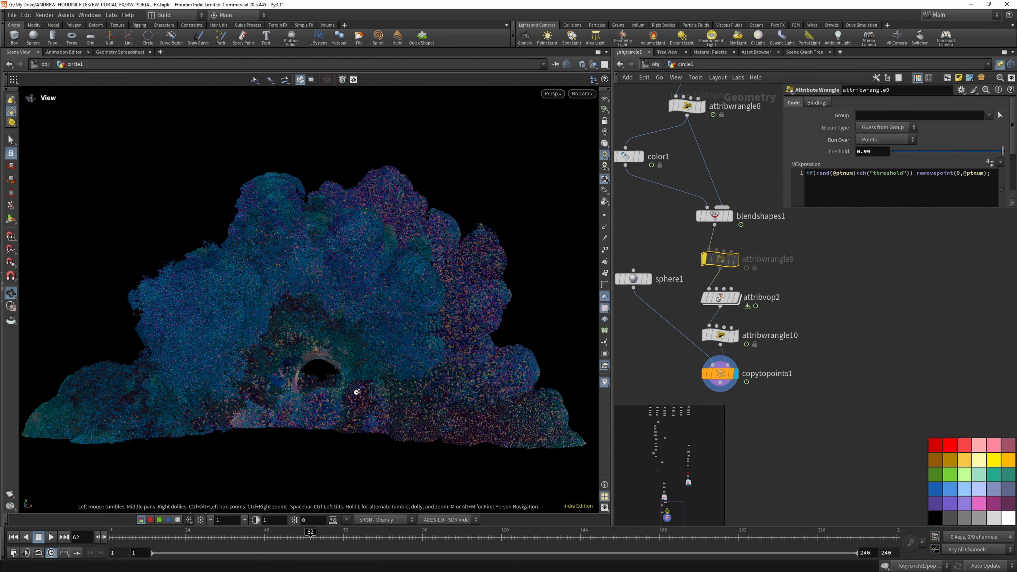
- Save the scene file and check the dense spheres around the portal at frame 128
{"action": "left_click", "coordinate": [13, 16]}
{"action": "left_click", "coordinate": [21, 81]}
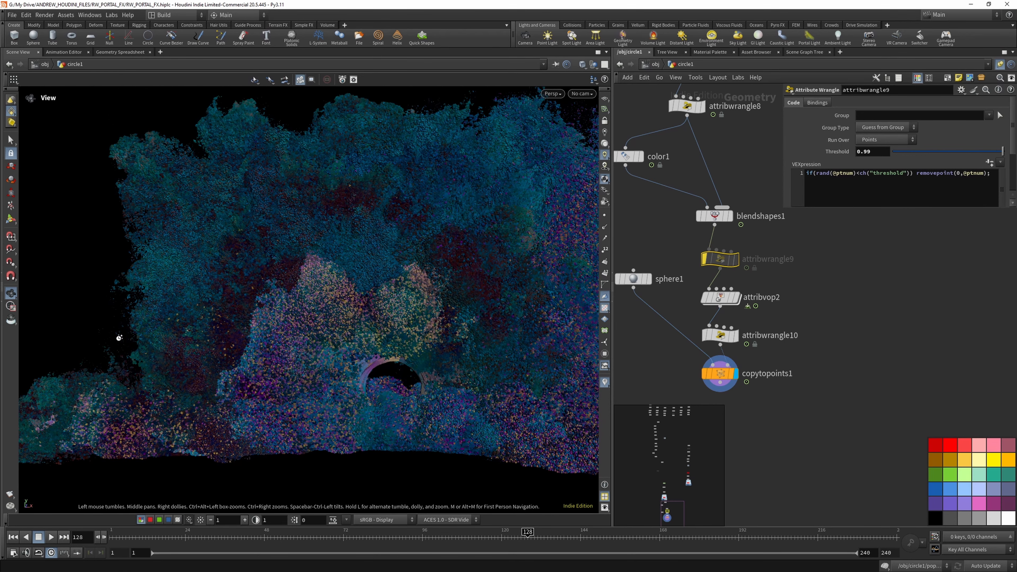
{"action": "scroll", "coordinate": [119, 338], "scroll_direction": "up", "scroll_amount": 4}
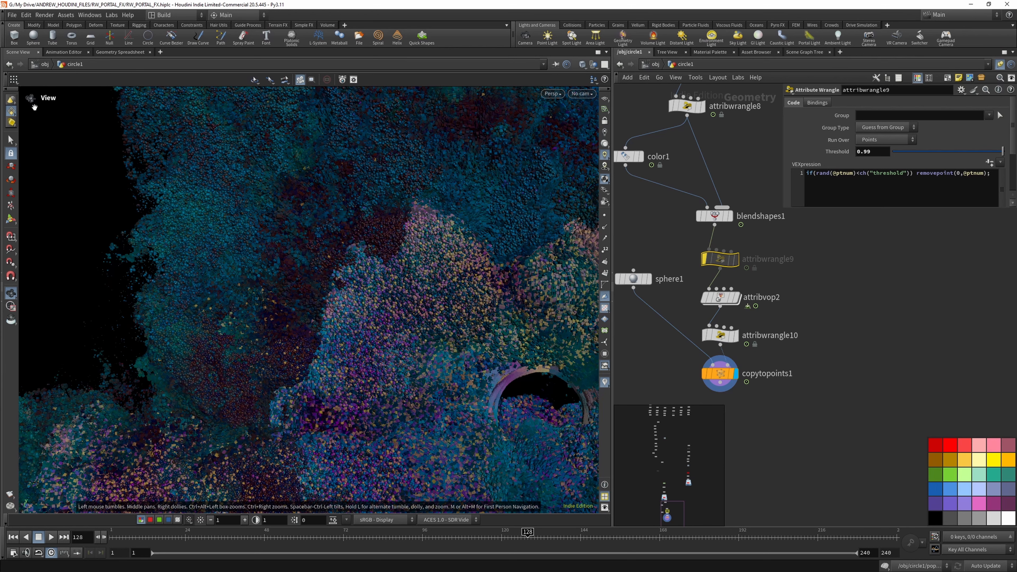
{"action": "left_click", "coordinate": [12, 15]}
{"action": "left_click", "coordinate": [22, 82]}
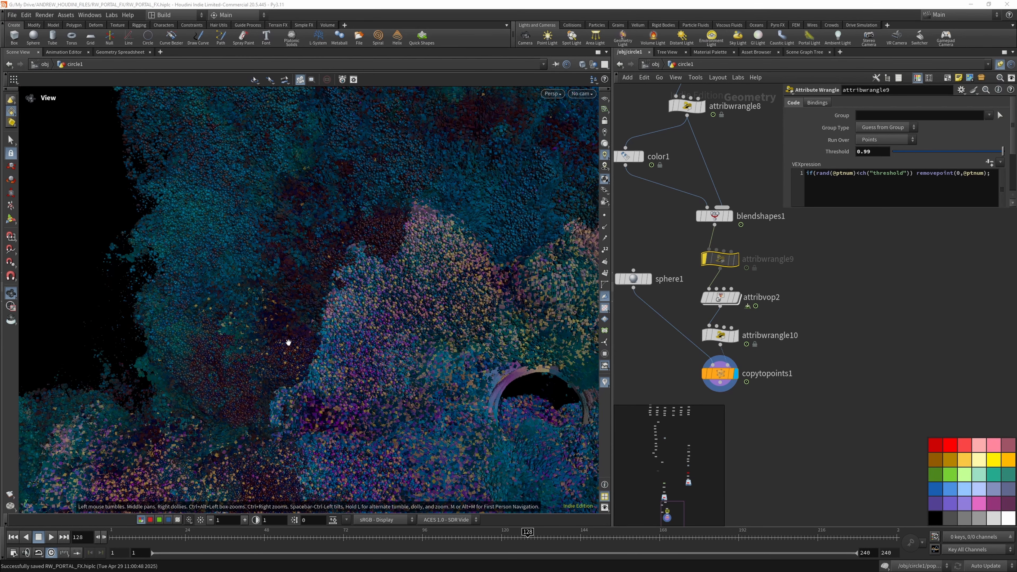
- Frame the whole portal effect in the viewport and save the scene file again
{"action": "scroll", "coordinate": [287, 340], "scroll_direction": "down", "scroll_amount": 2}
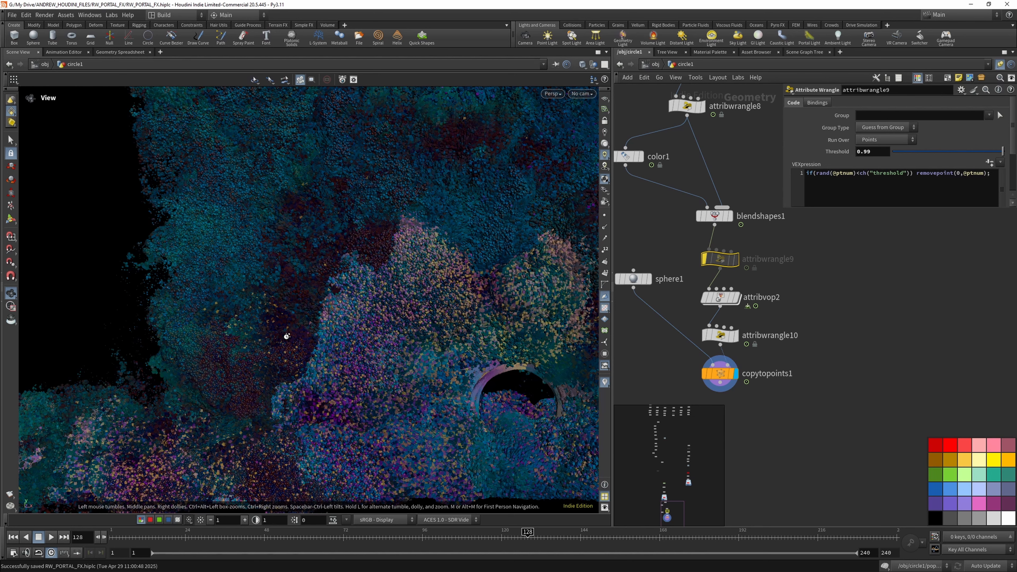
{"action": "key", "text": "f"}
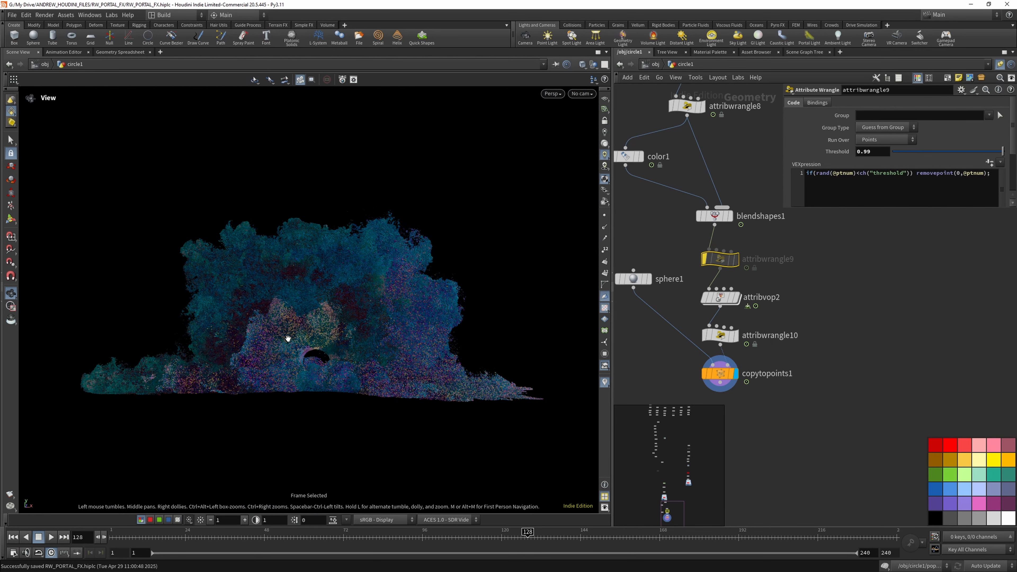
{"action": "left_click", "coordinate": [12, 15]}
{"action": "left_click", "coordinate": [24, 79]}
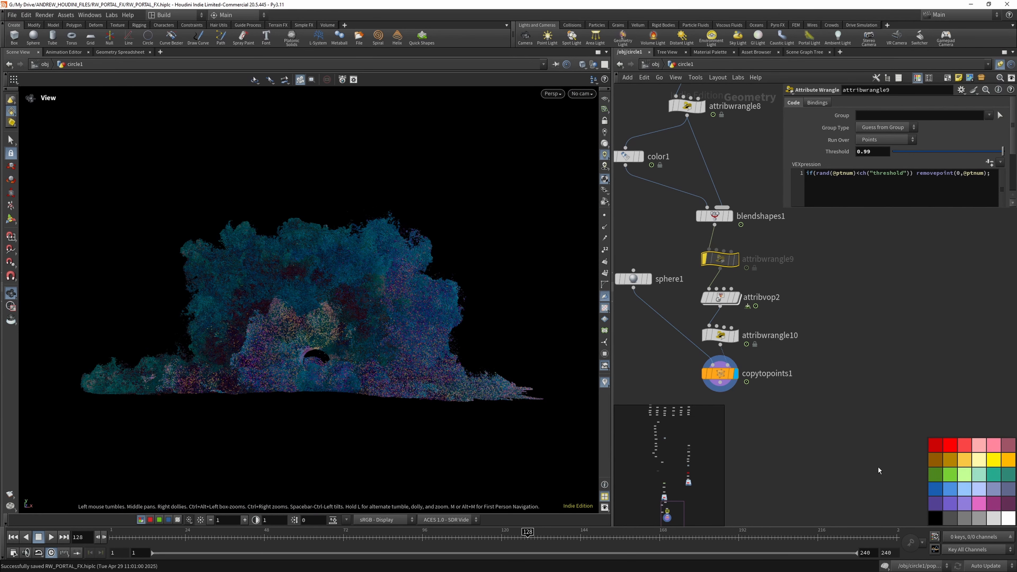